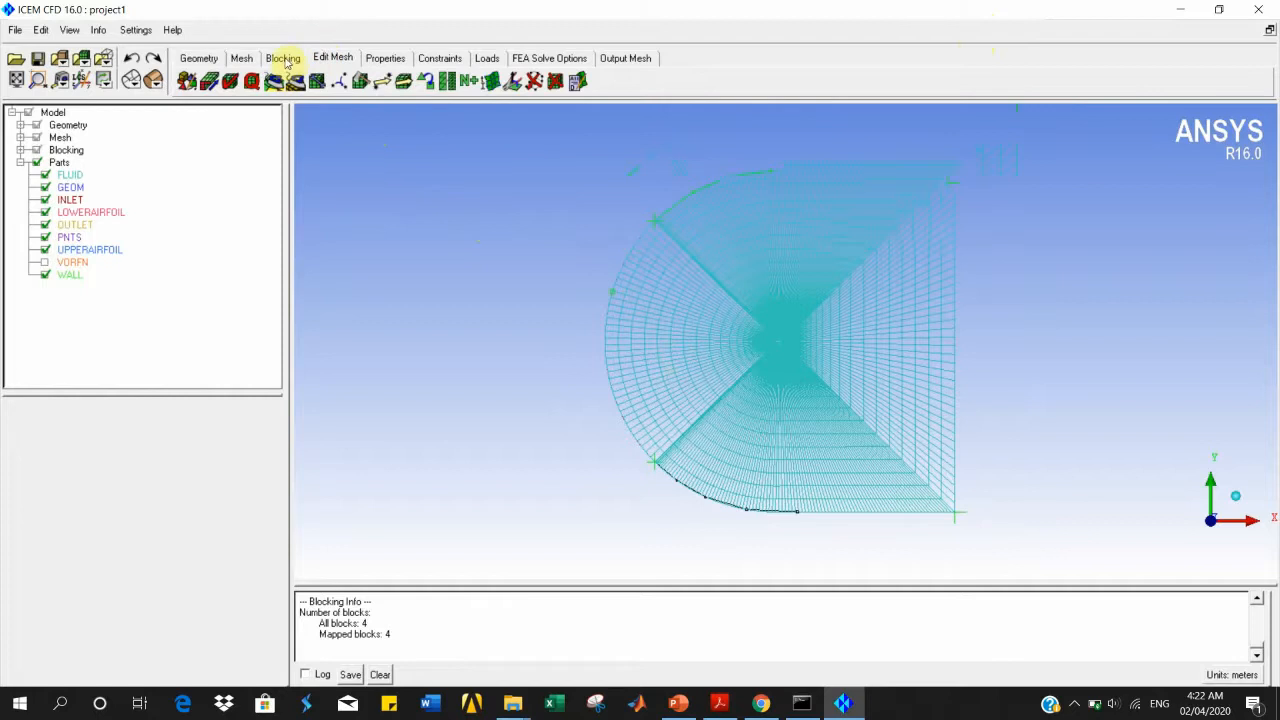
# Step: Check the quality metrics of all quad elements in the mesh using the Quality criterion
pyautogui.click(252, 80)
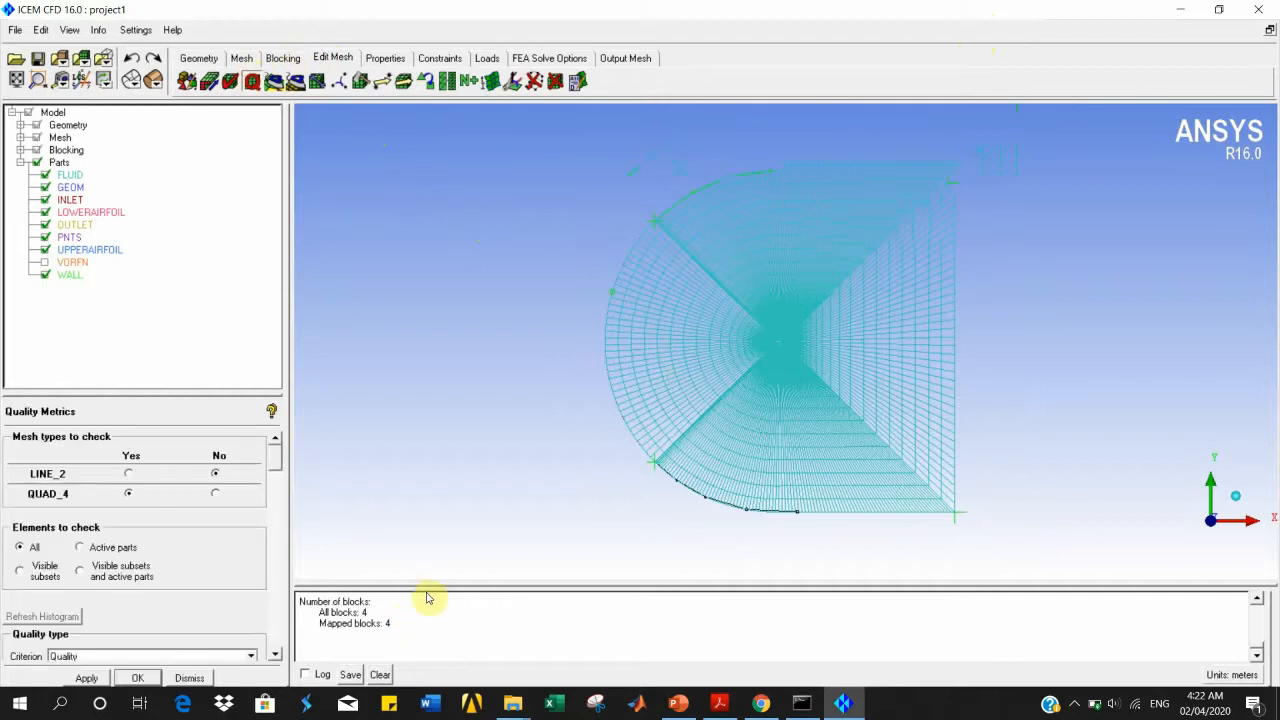
pyautogui.click(88, 678)
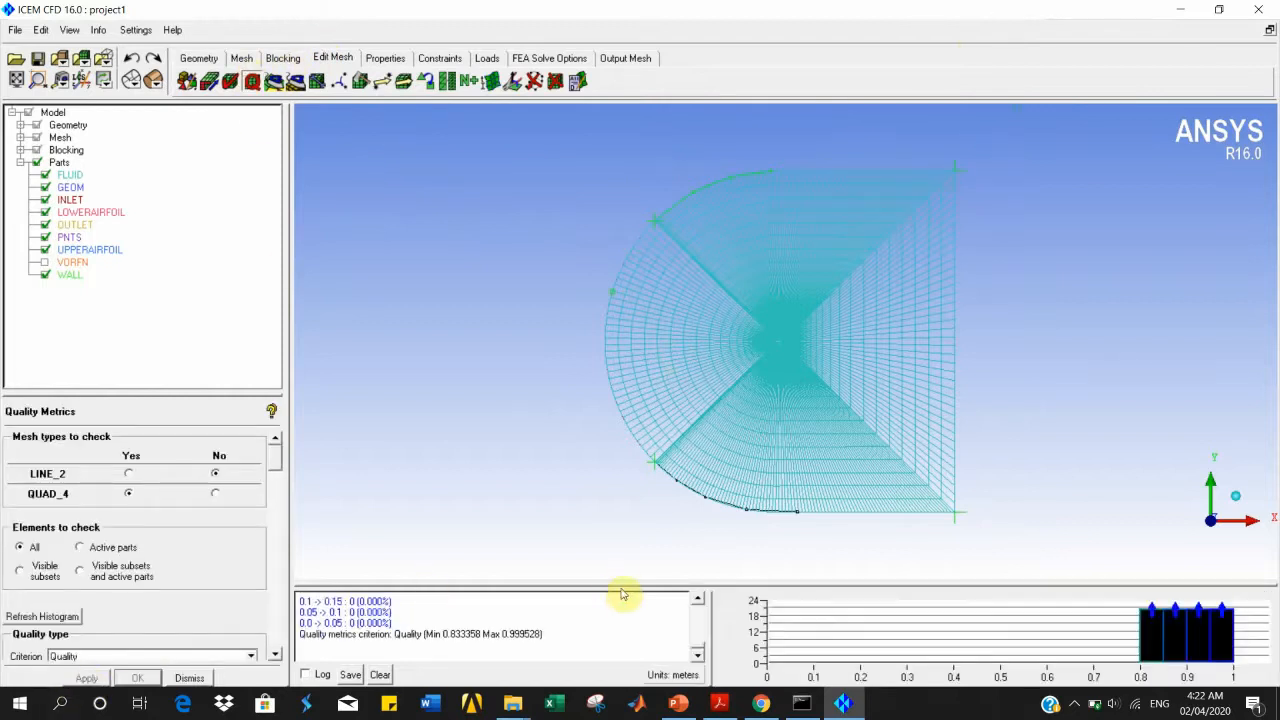
pyautogui.moveTo(623, 587); pyautogui.dragTo(625, 578)
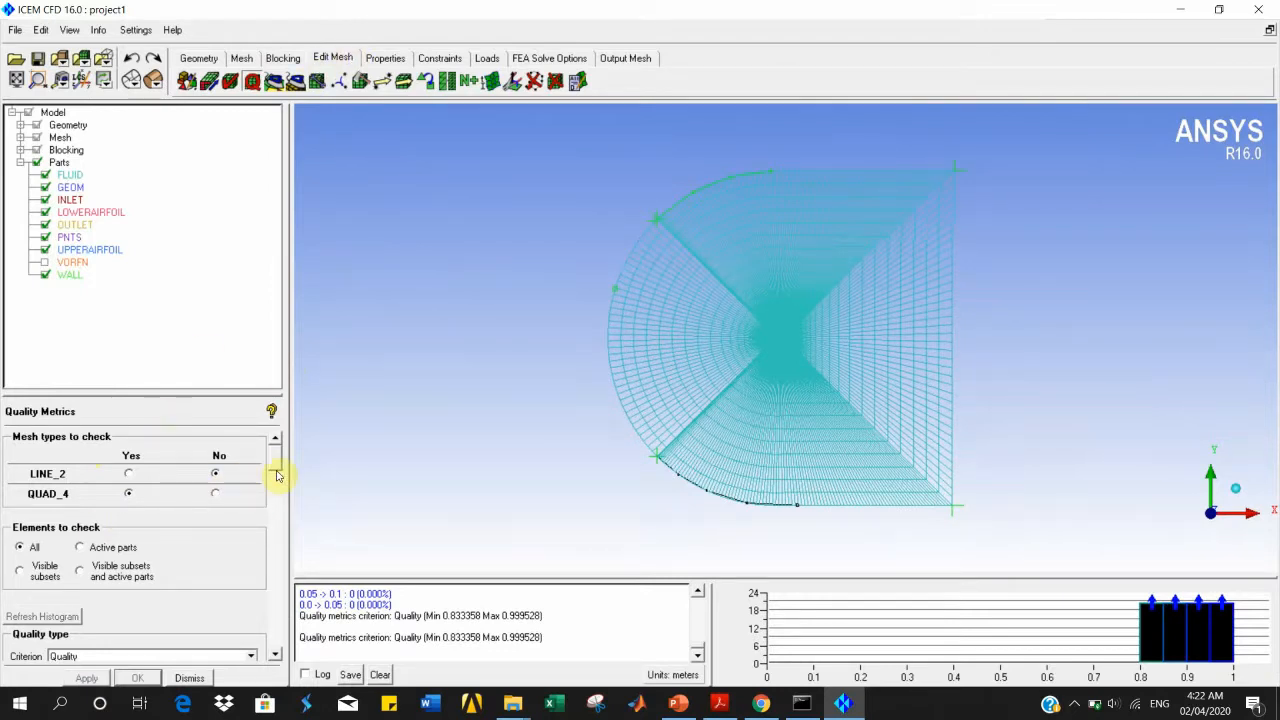
# Step: Evaluate the mesh quality metrics by the Aspect ratio criterion and examine the lowest ranges in the results
pyautogui.moveTo(271, 458); pyautogui.dragTo(272, 470)
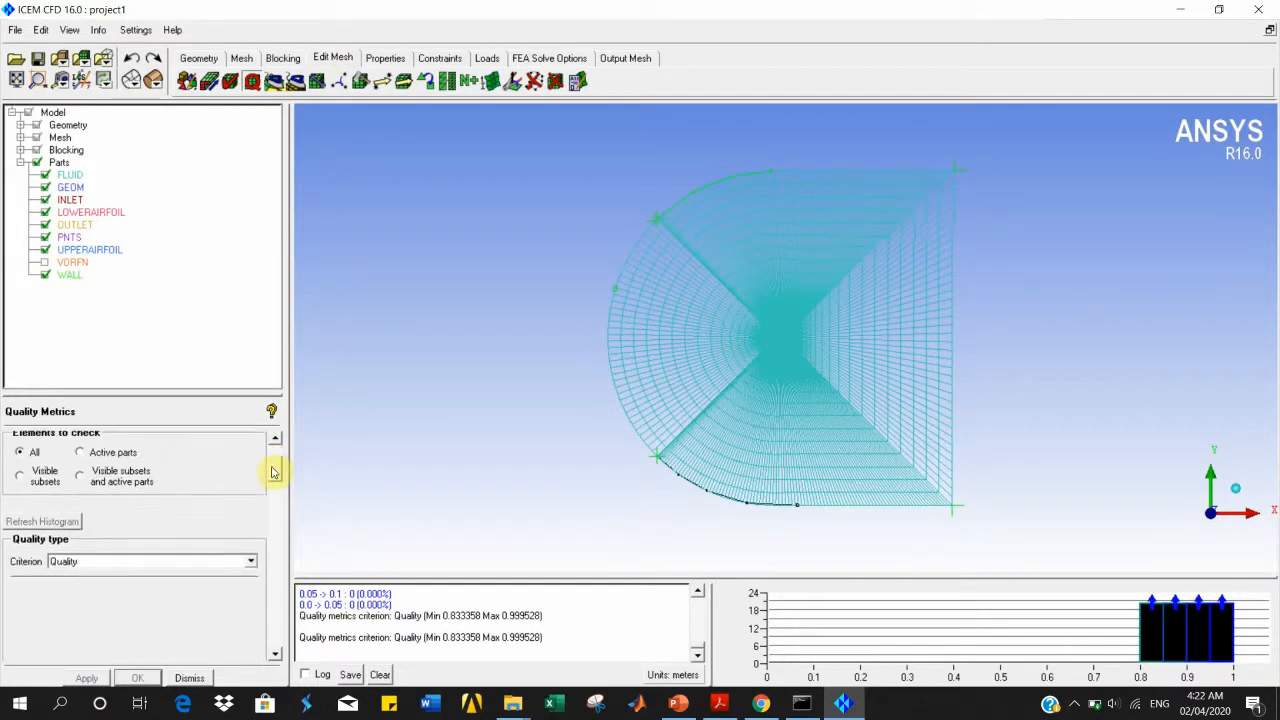
pyautogui.click(241, 525)
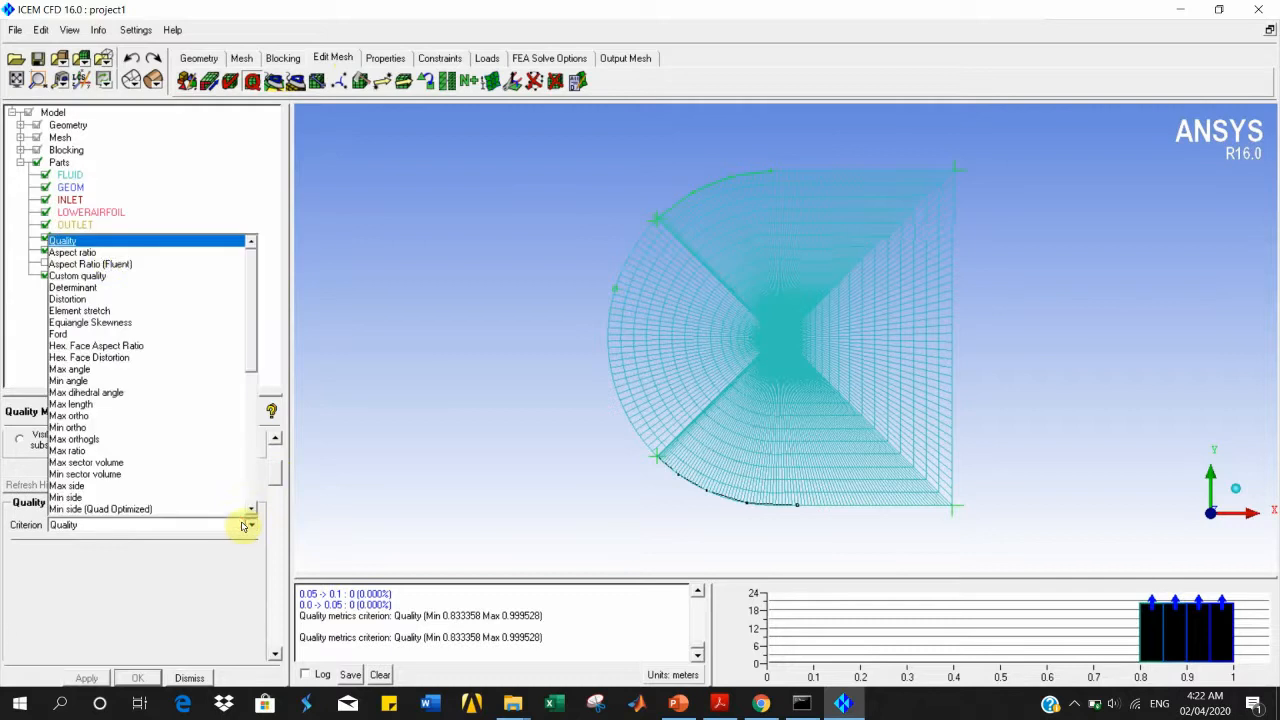
pyautogui.click(95, 251)
pyautogui.click(87, 678)
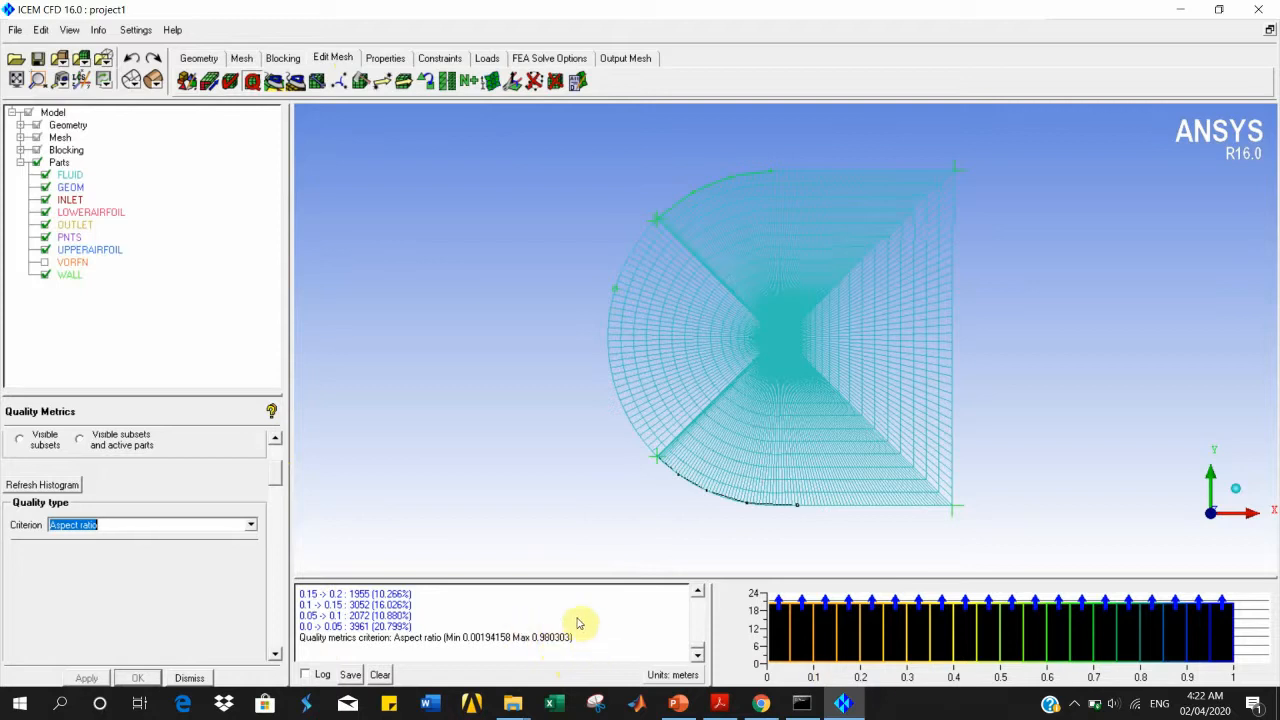
pyautogui.click(571, 623)
pyautogui.doubleClick(358, 627)
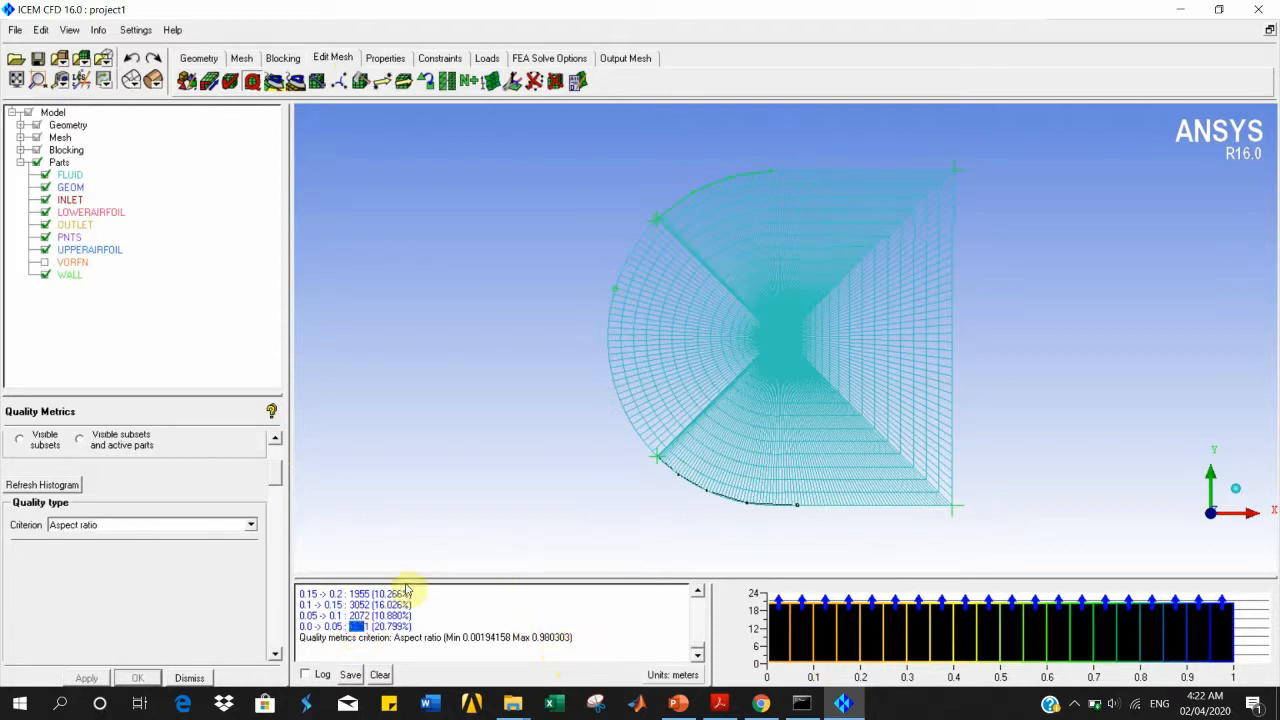
# Step: Examine the mesh close up around the airfoil, down to the thin cell layers along its upper surface
pyautogui.scroll(10, 726, 271)
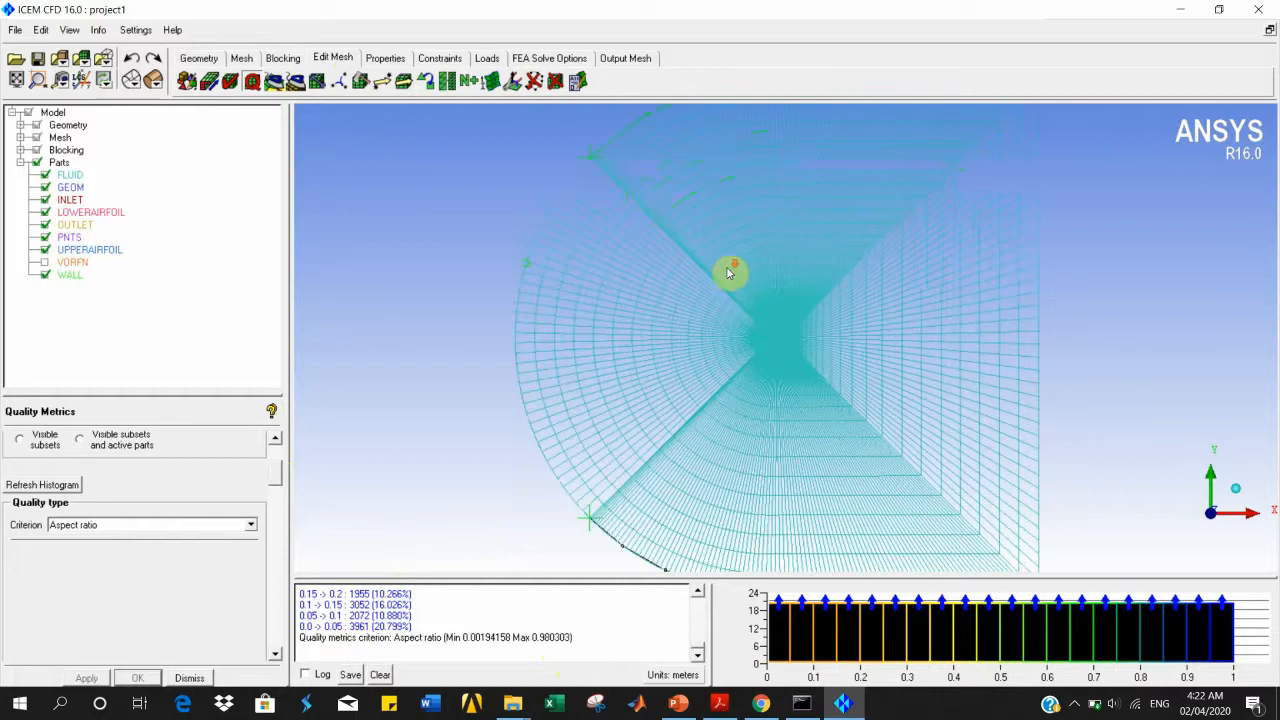
pyautogui.scroll(5, 697, 329)
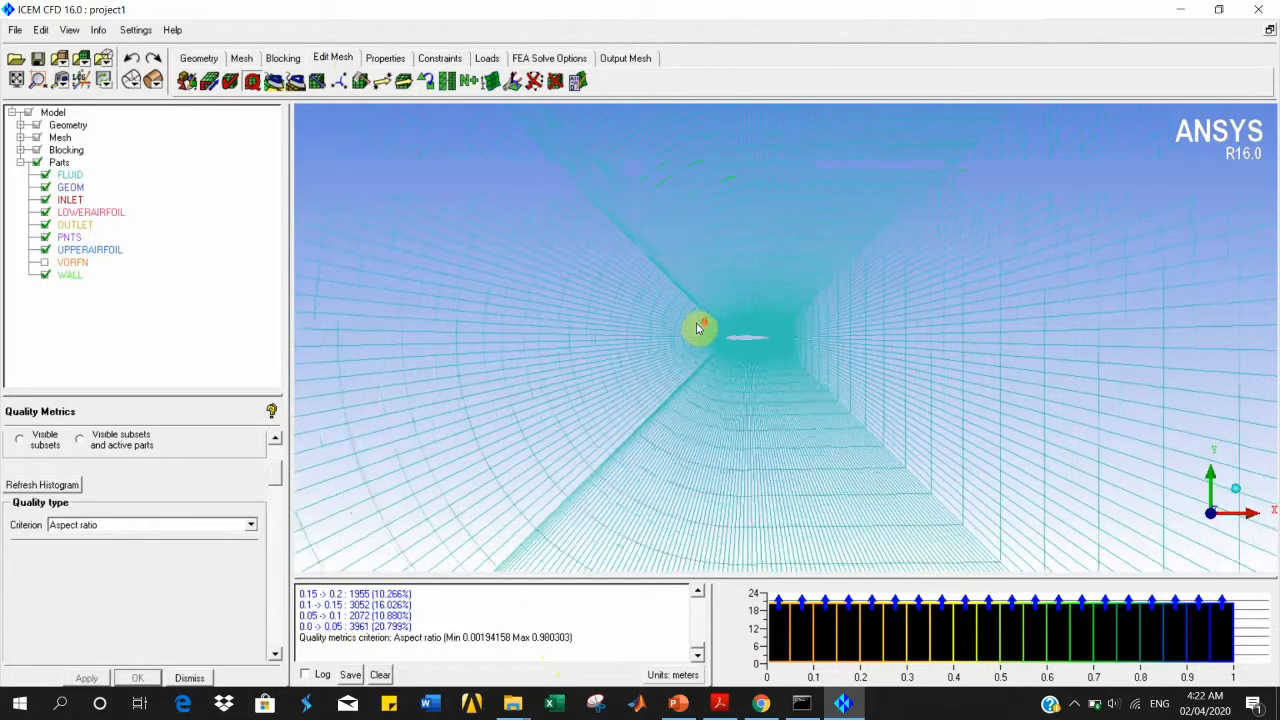
pyautogui.scroll(6, 638, 349)
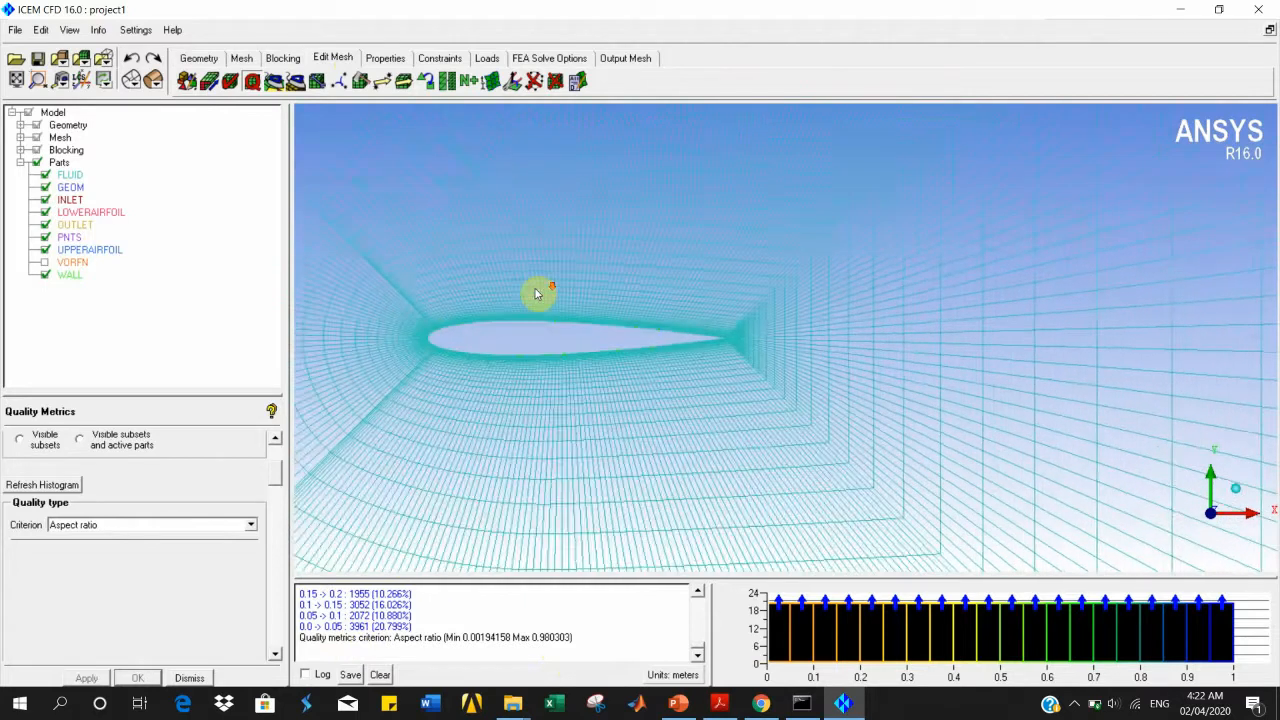
pyautogui.scroll(7, 513, 313)
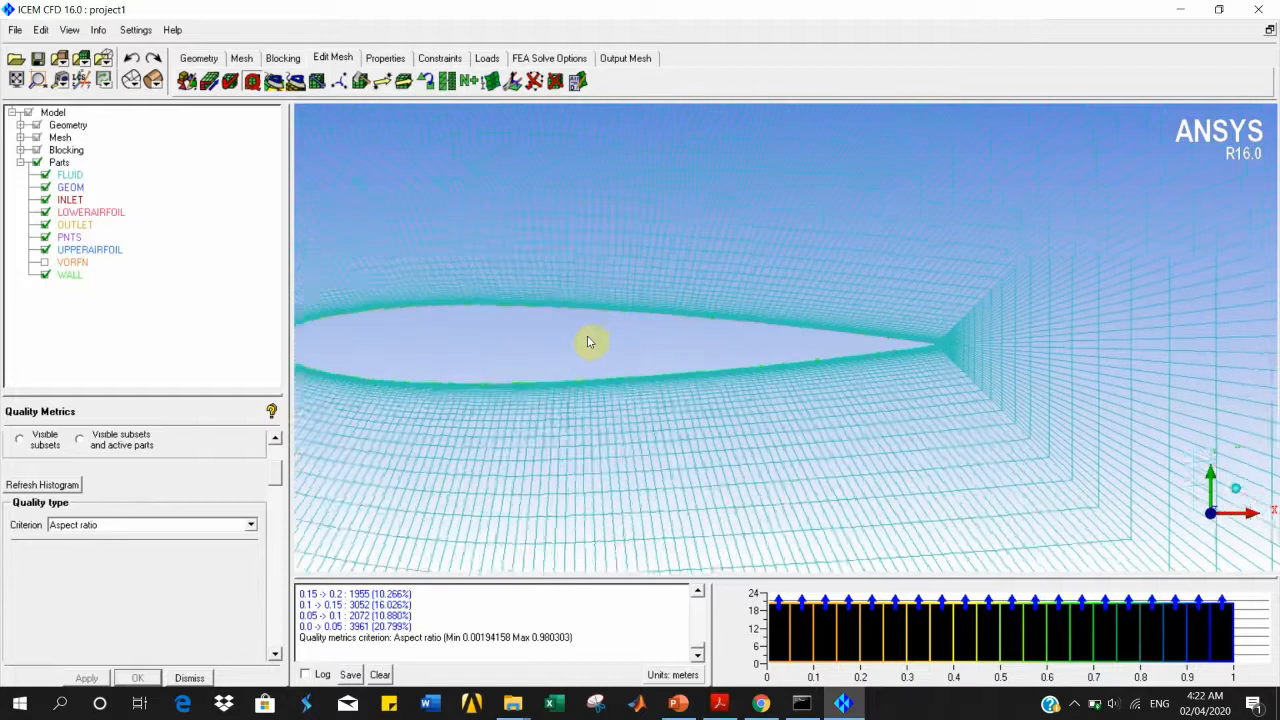
pyautogui.scroll(6, 765, 327)
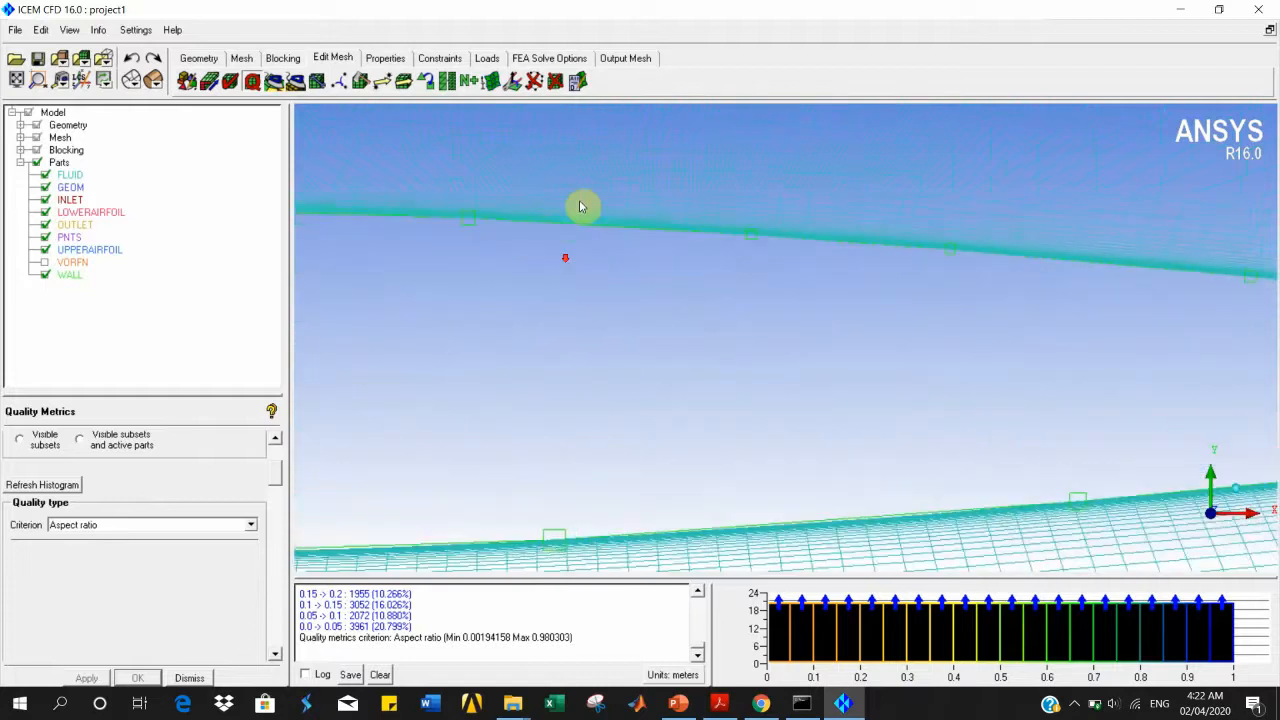
pyautogui.moveTo(621, 283); pyautogui.dragTo(808, 494, button='middle')
pyautogui.scroll(6, 620, 420)
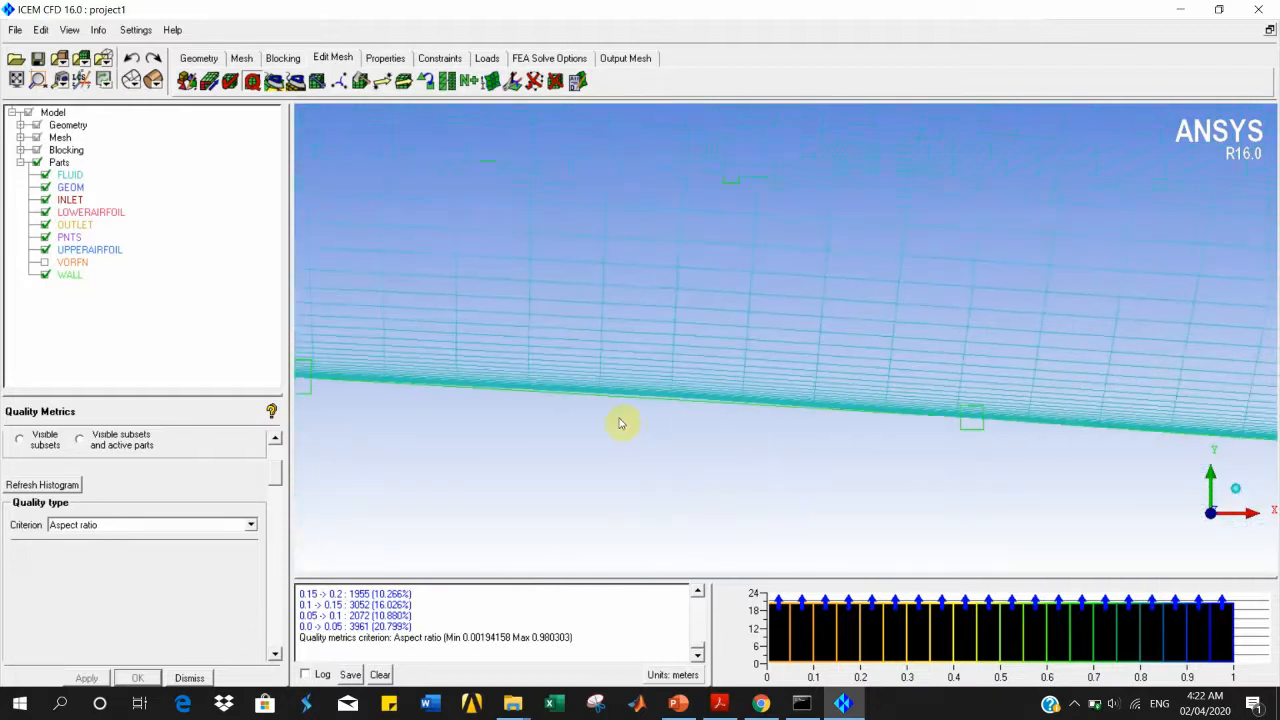
pyautogui.moveTo(617, 402); pyautogui.dragTo(628, 378, button='middle')
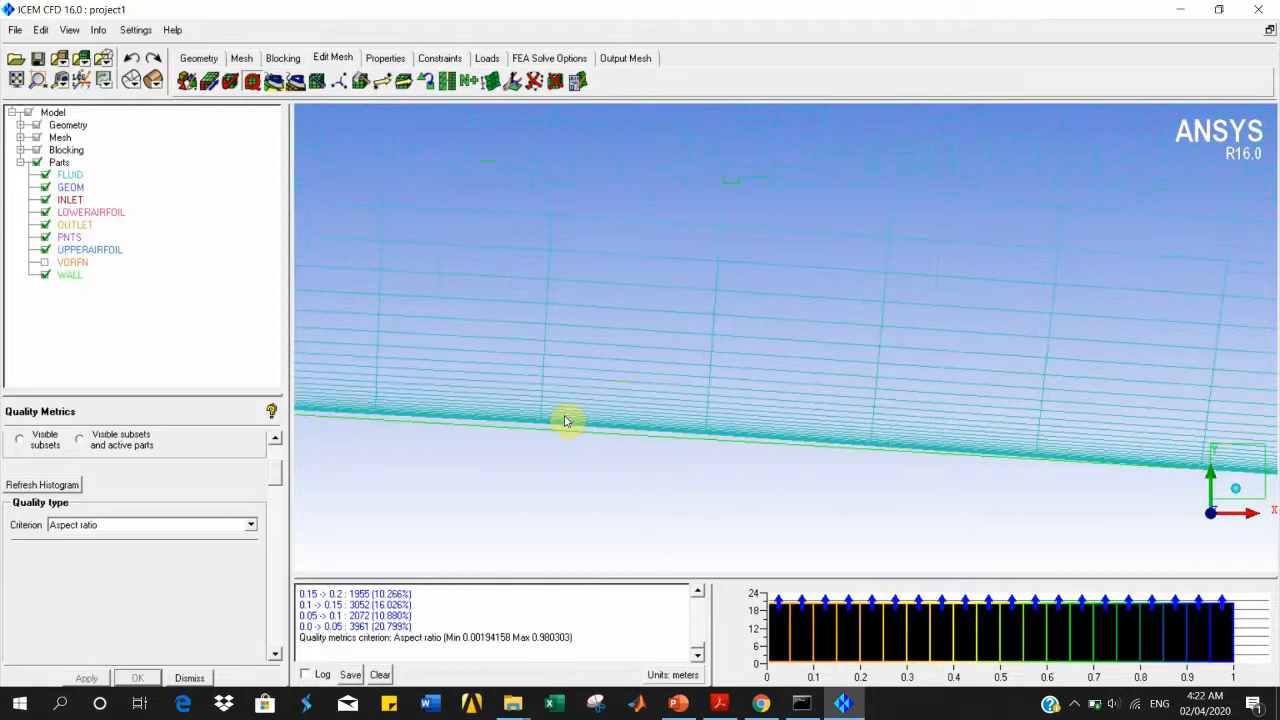
# Step: Start the pre-mesh quality check of the blocking and recompute the out-of-date mesh
pyautogui.click(283, 58)
pyautogui.click(382, 81)
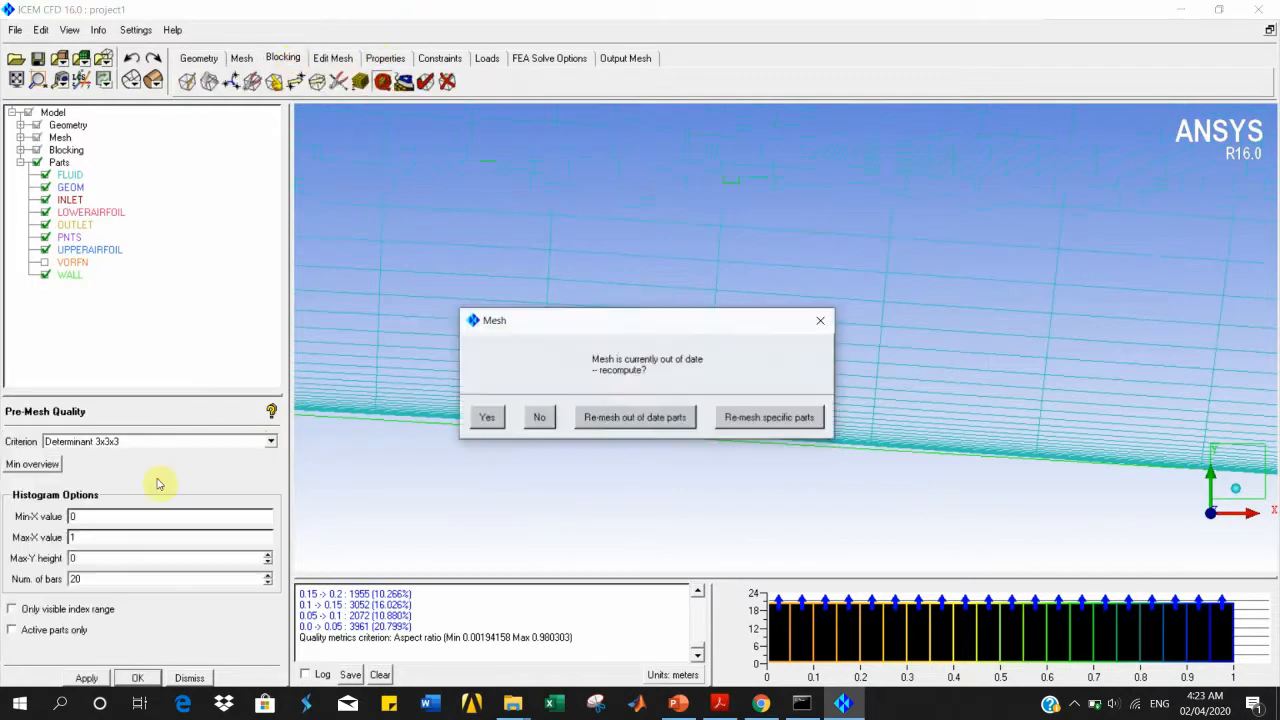
pyautogui.click(487, 417)
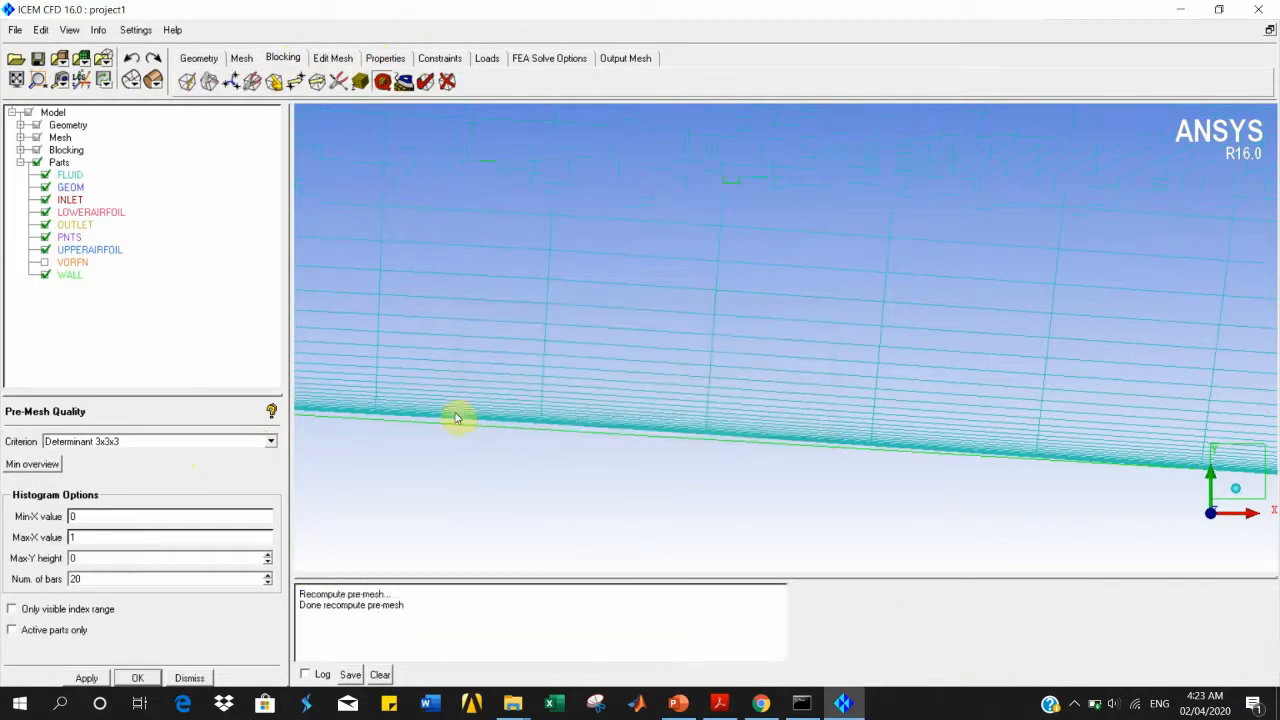
# Step: Evaluate the pre-mesh quality by Aspect ratio for active parts only
pyautogui.click(271, 442)
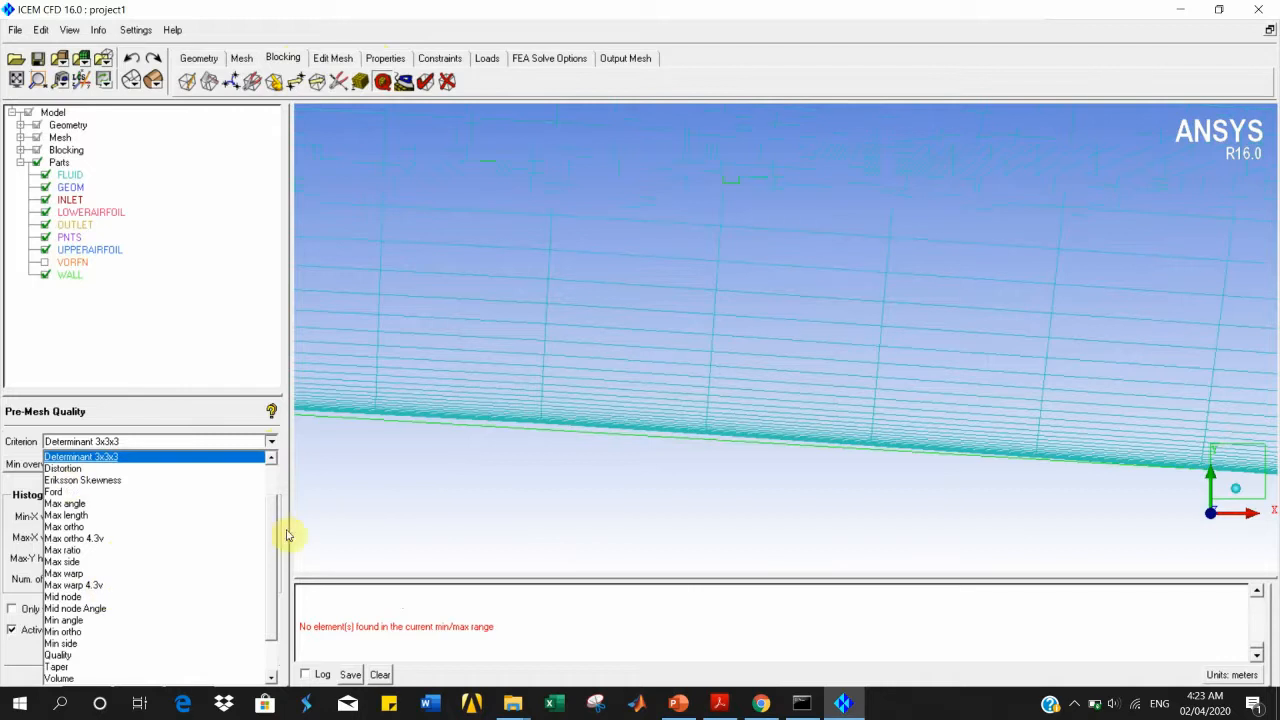
pyautogui.moveTo(275, 520); pyautogui.dragTo(272, 465)
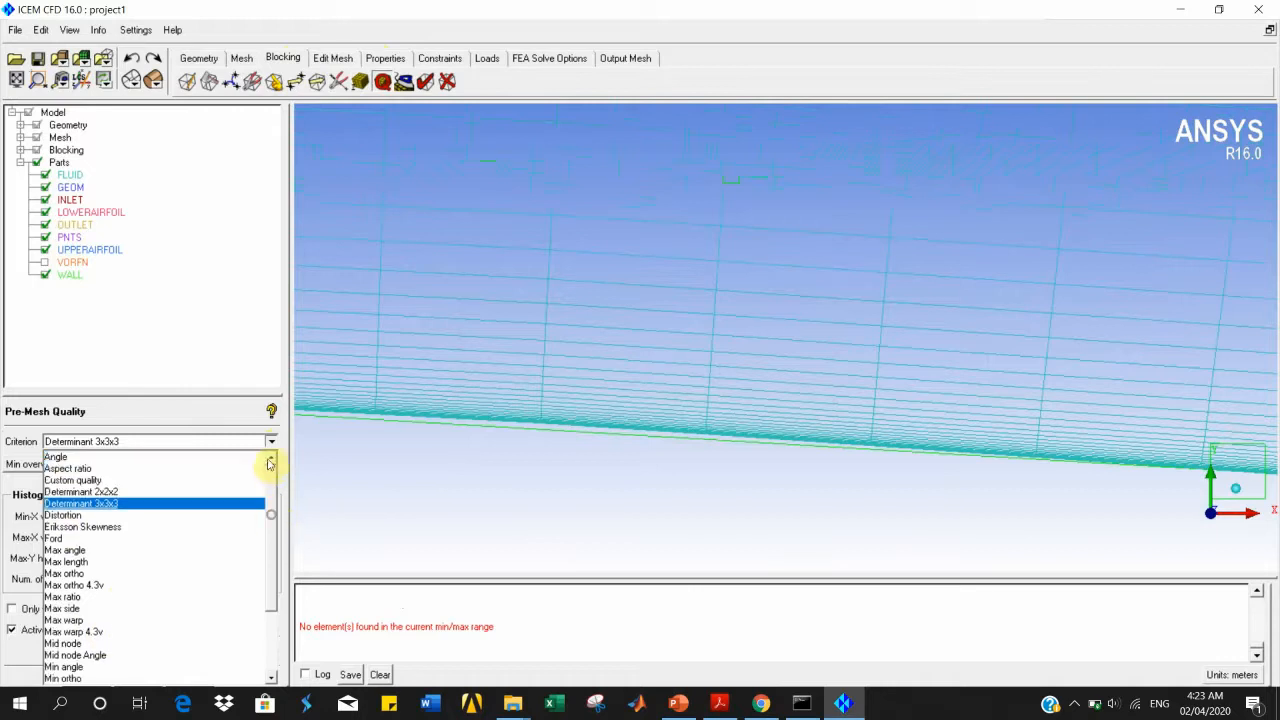
pyautogui.click(88, 477)
pyautogui.click(86, 678)
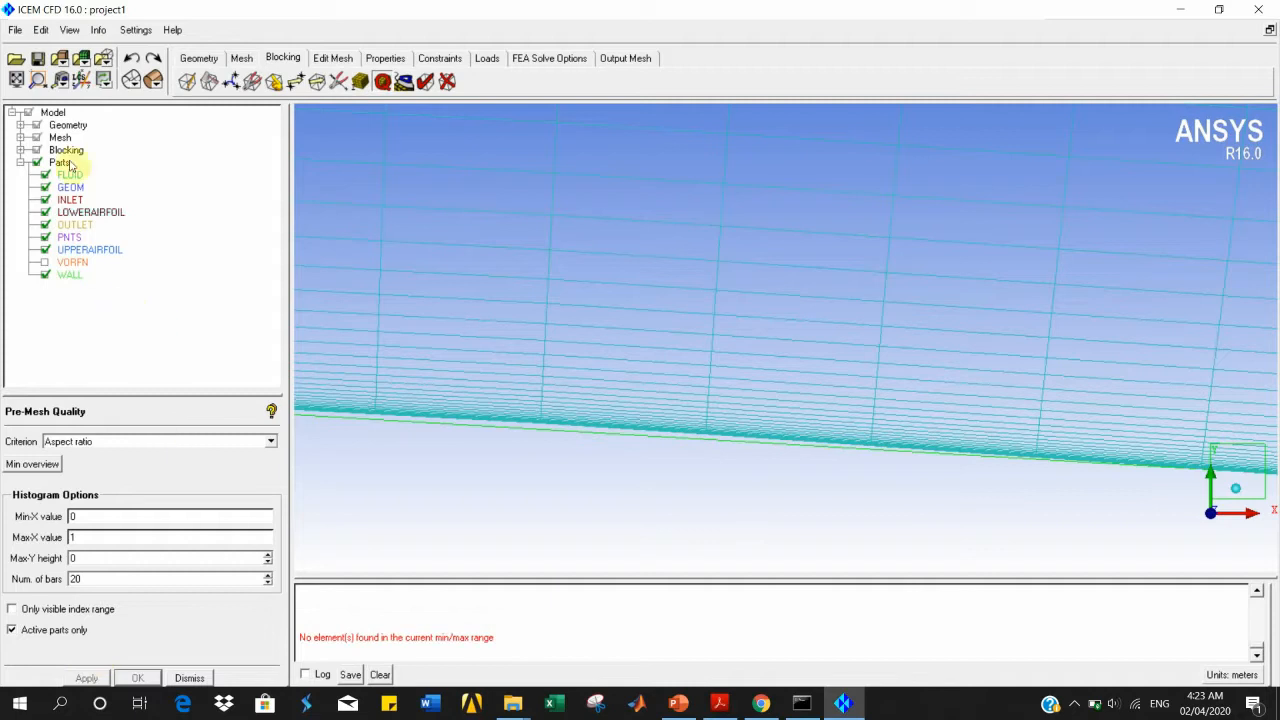
# Step: Expand the Mesh and Blocking branches of the model tree to inspect their display settings
pyautogui.click(20, 137)
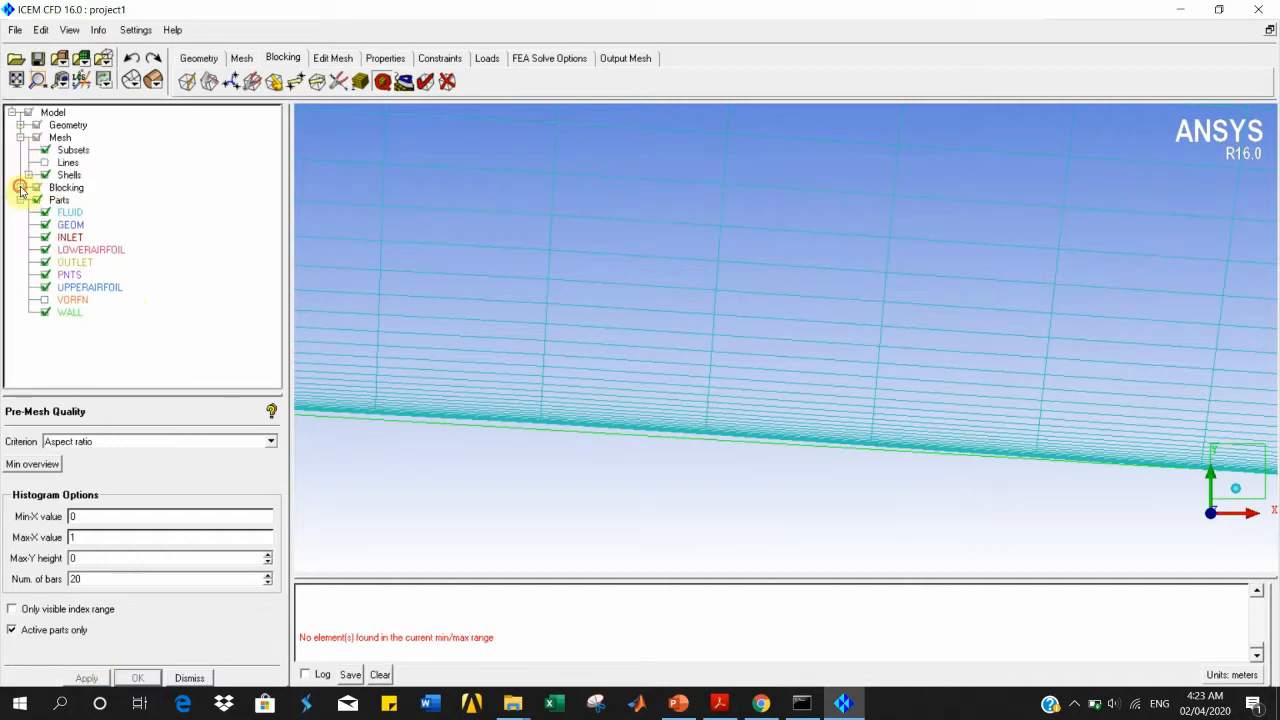
pyautogui.click(20, 188)
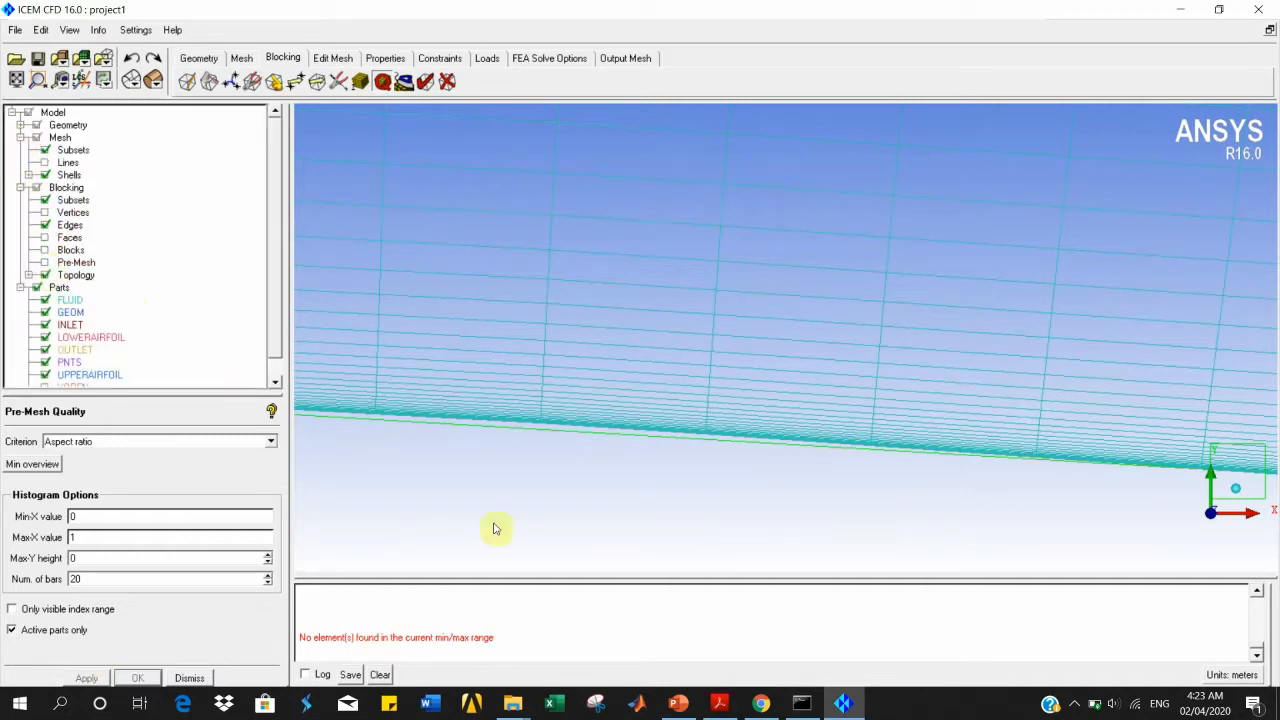
pyautogui.scroll(-2, 525, 441)
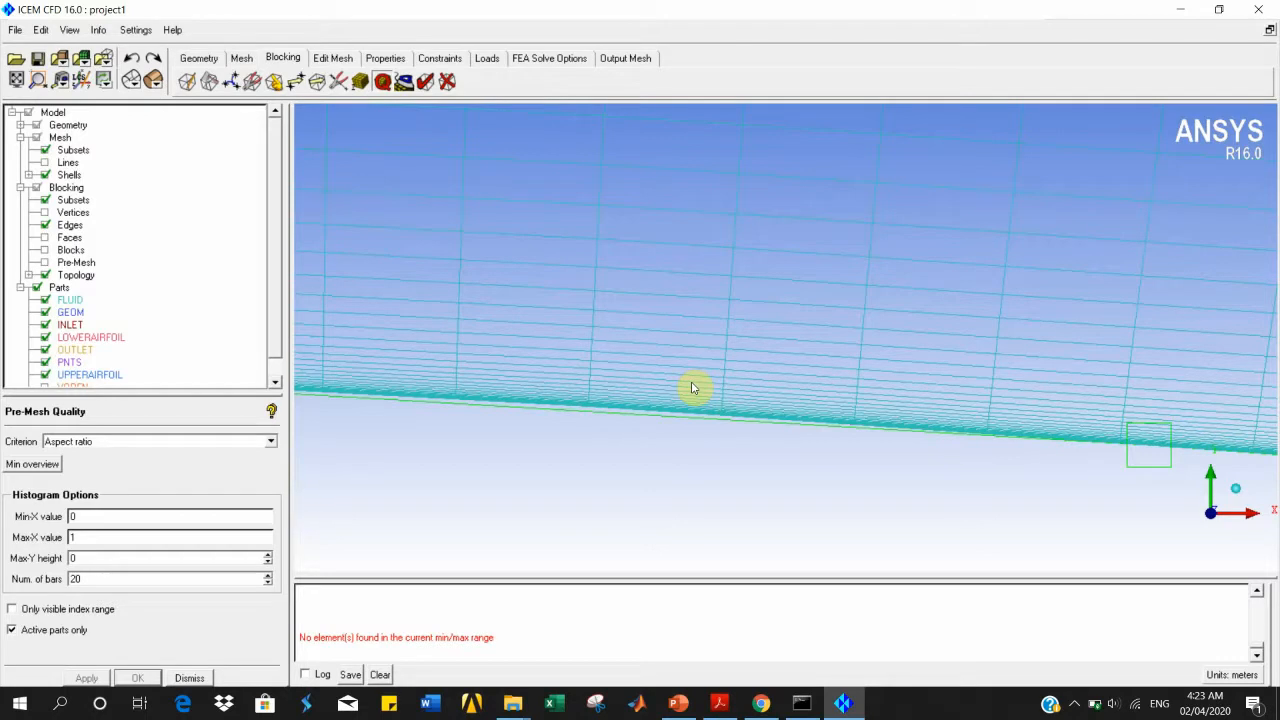
# Step: Look up the length unit in the model unit settings
pyautogui.click(137, 30)
pyautogui.click(158, 207)
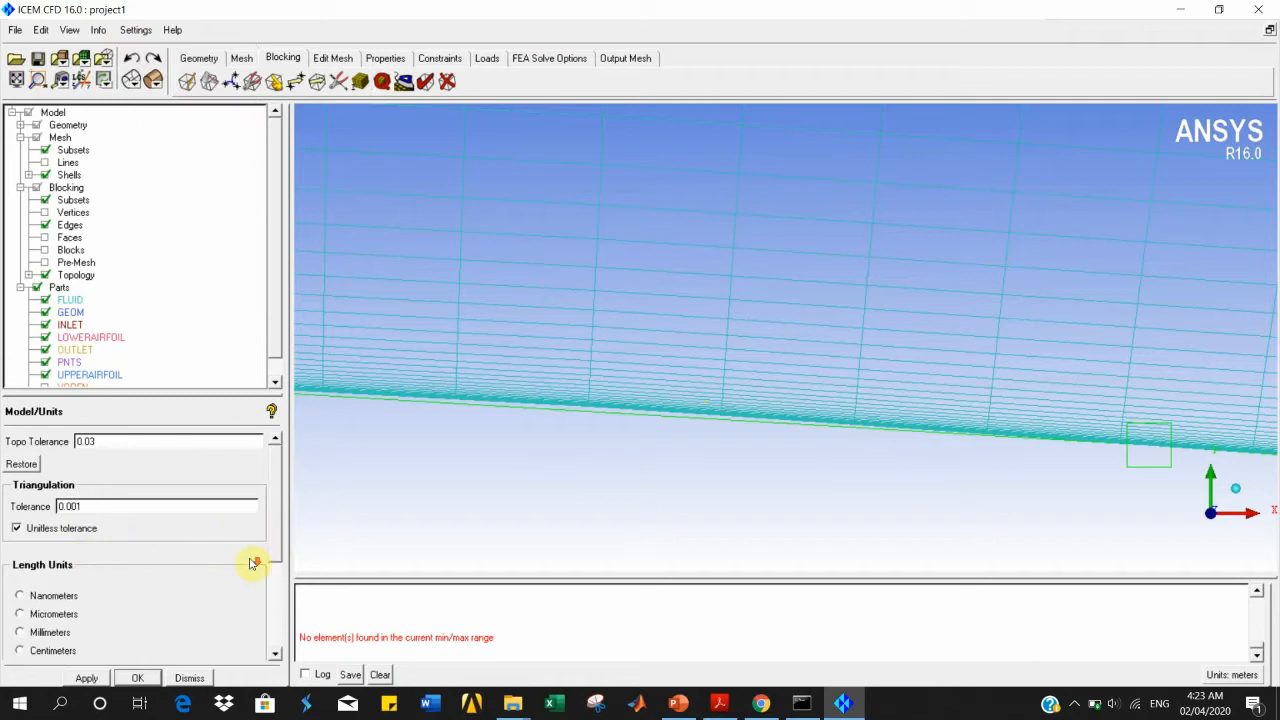
pyautogui.scroll(-3, 272, 555)
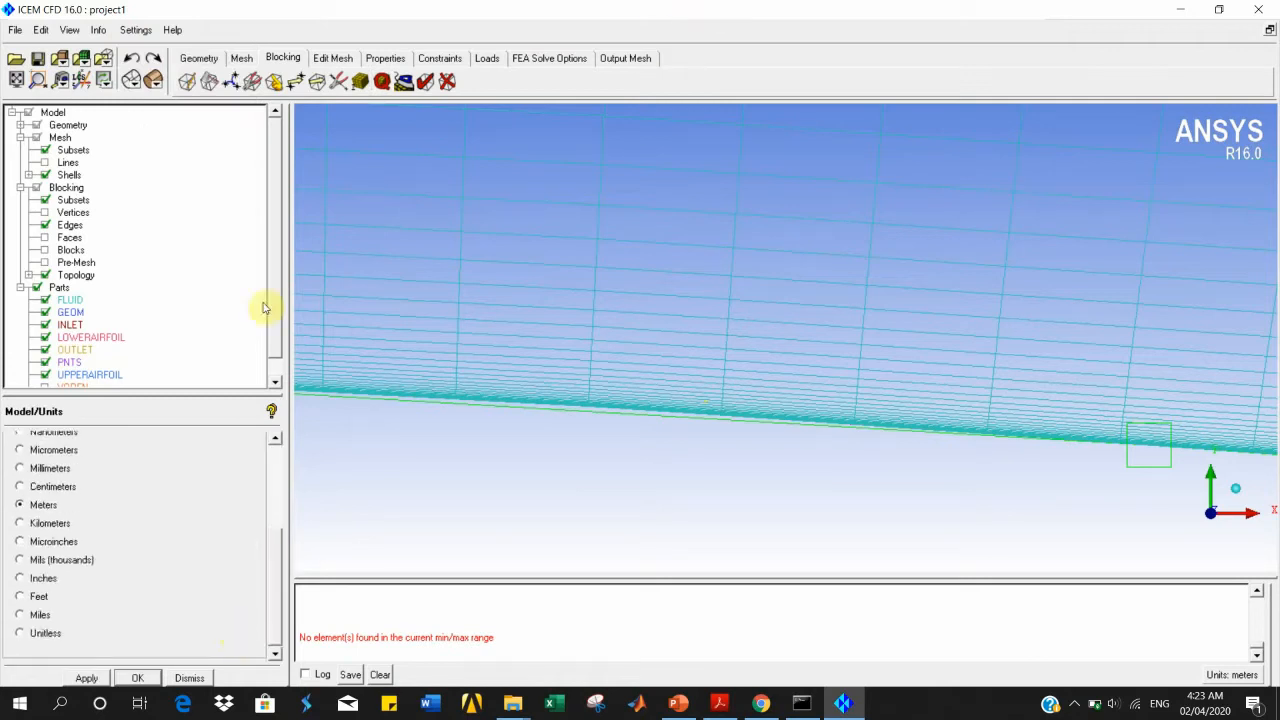
# Step: Set ANSYS Fluent as the output solver for the mesh
pyautogui.click(620, 58)
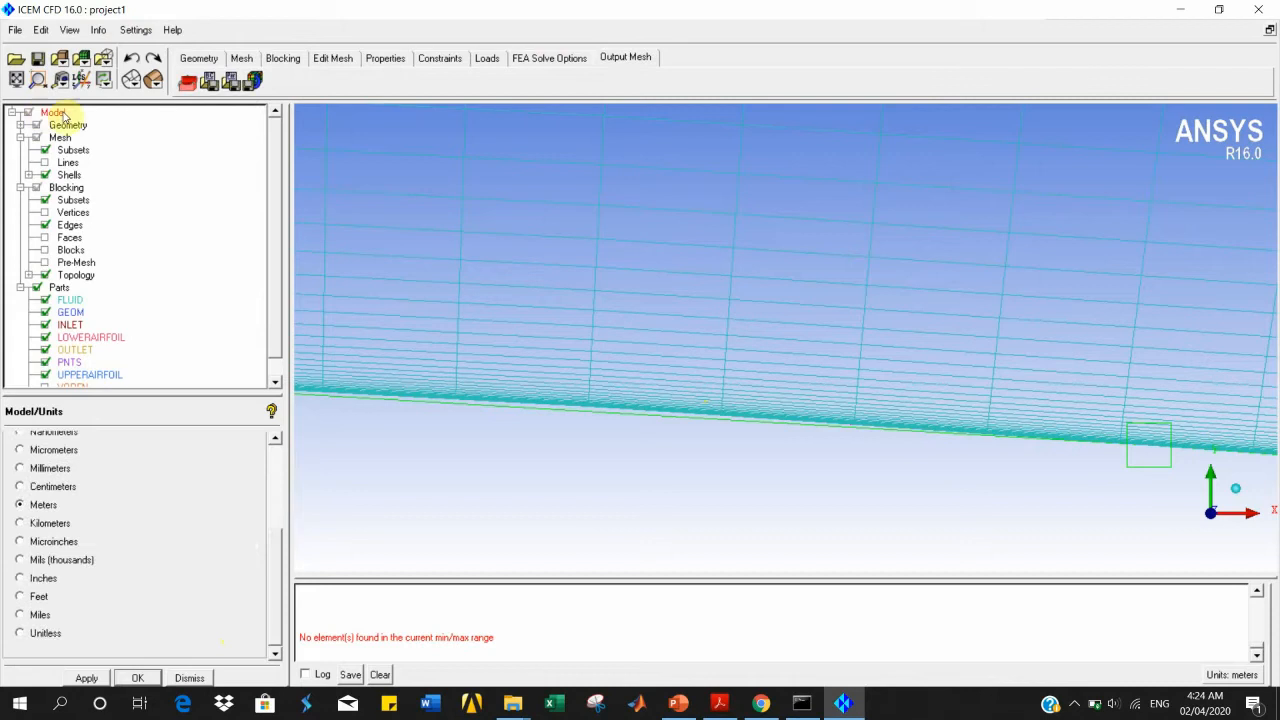
pyautogui.click(185, 83)
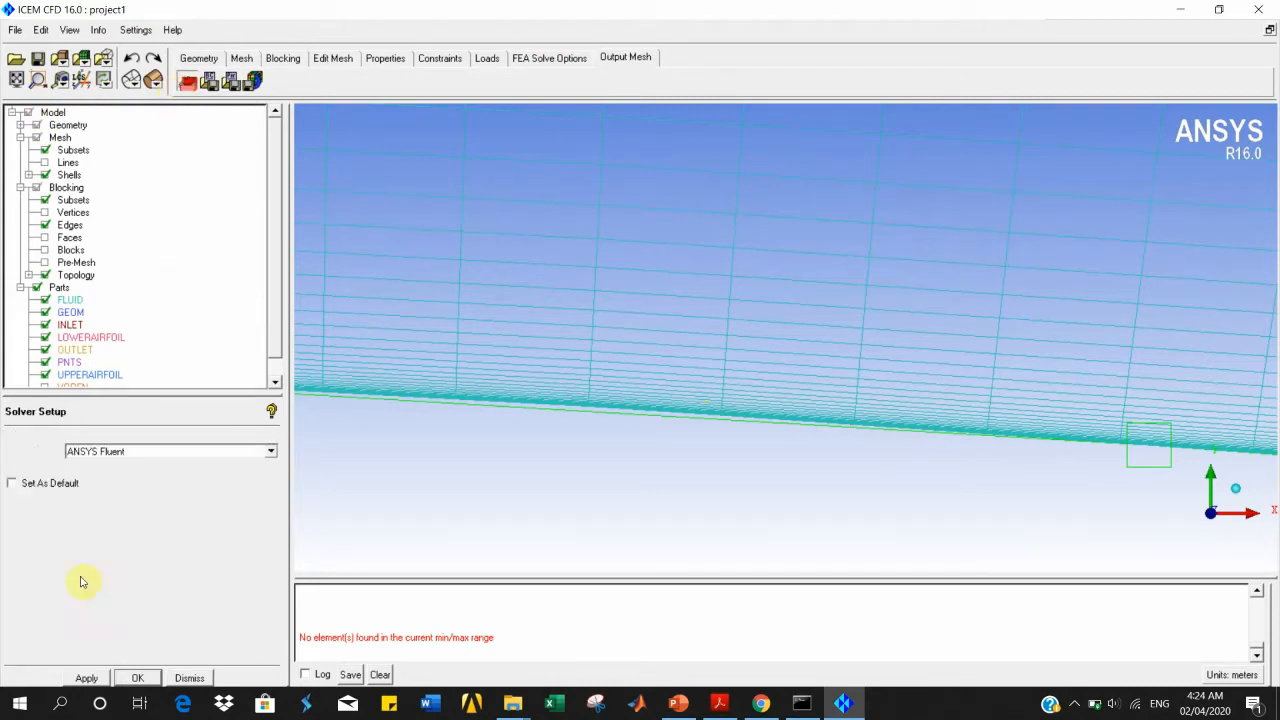
pyautogui.click(86, 677)
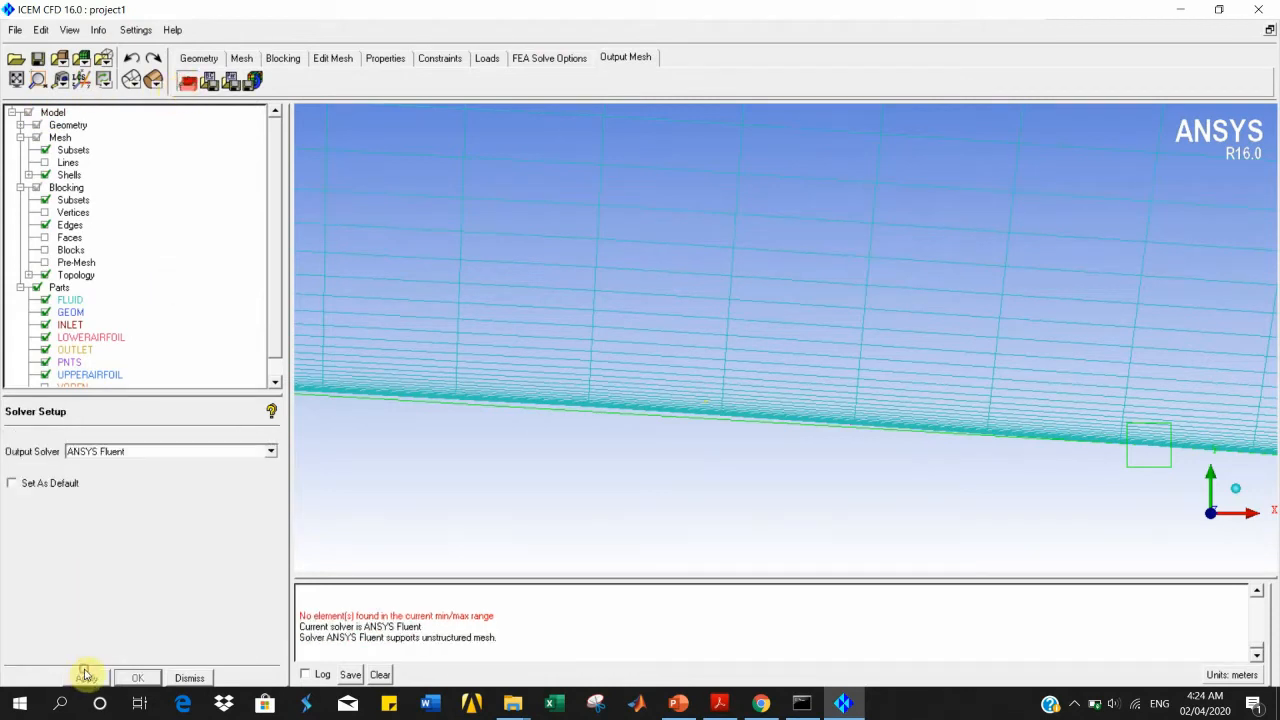
# Step: Save the project and write the project1 mesh as a 2D Fluent file named fluent123 in the NACA 00112 folder
pyautogui.click(252, 81)
pyautogui.click(583, 411)
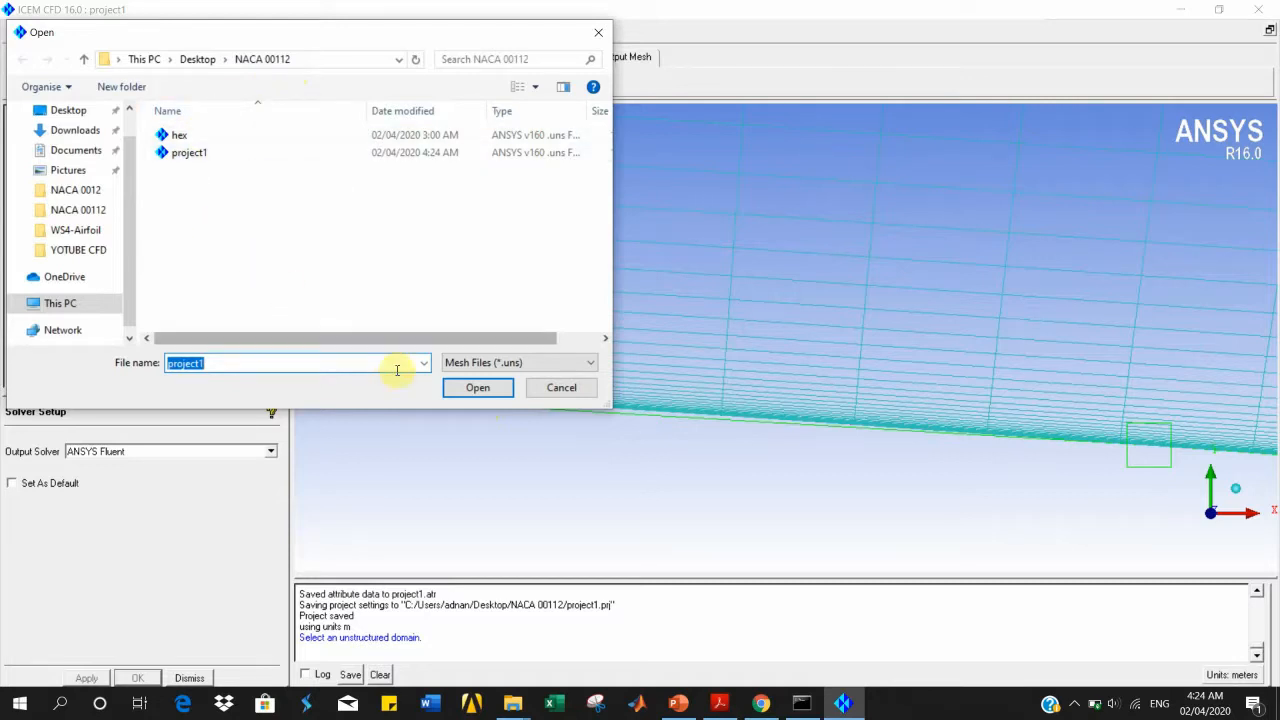
pyautogui.click(463, 397)
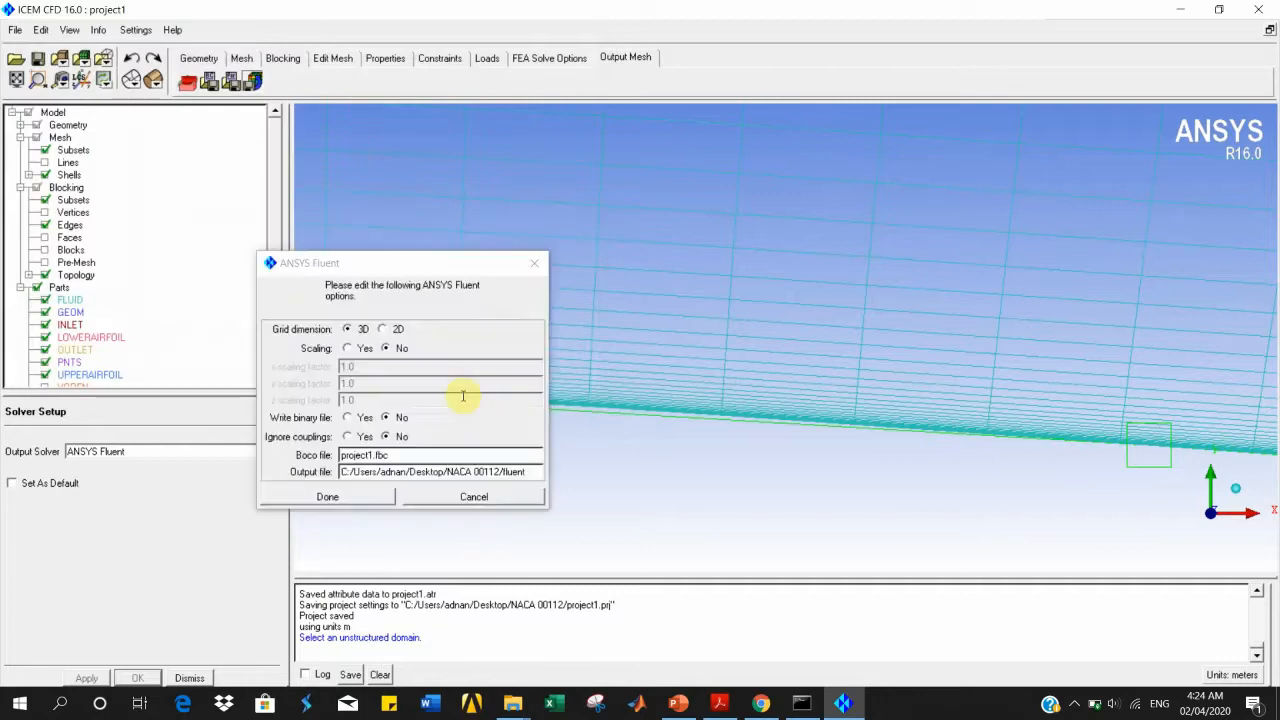
pyautogui.click(382, 329)
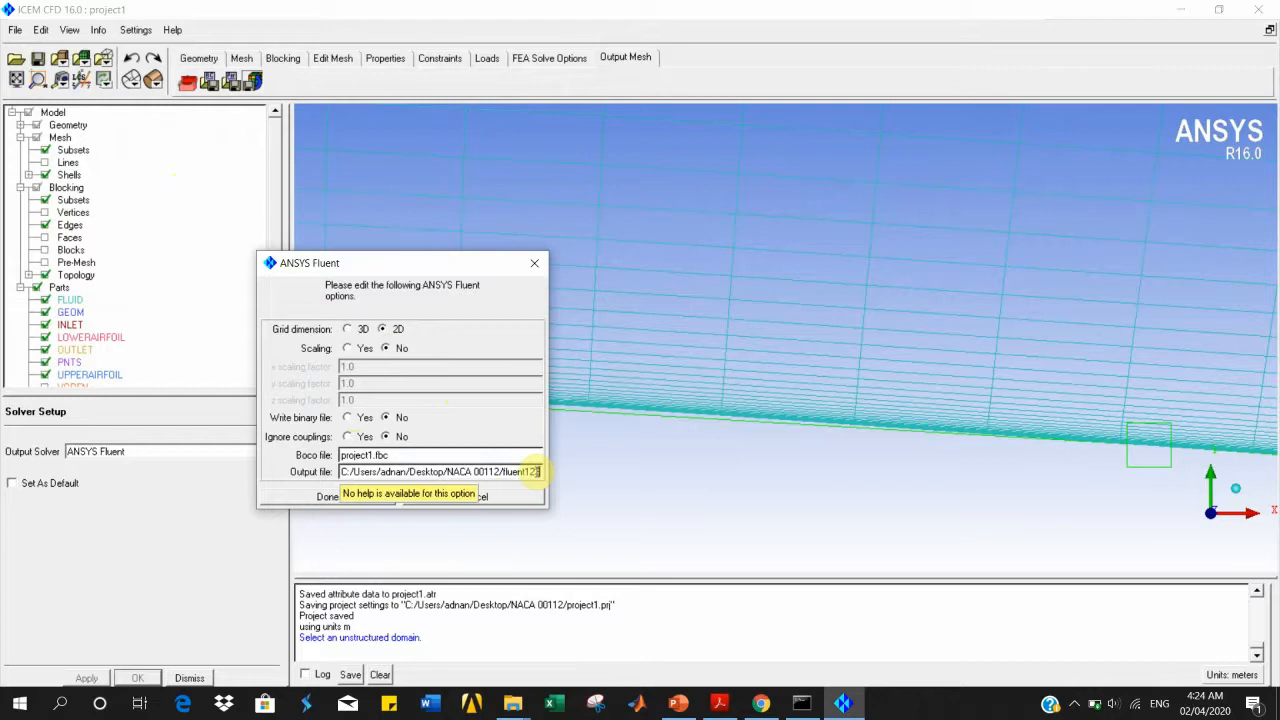
pyautogui.click(328, 497)
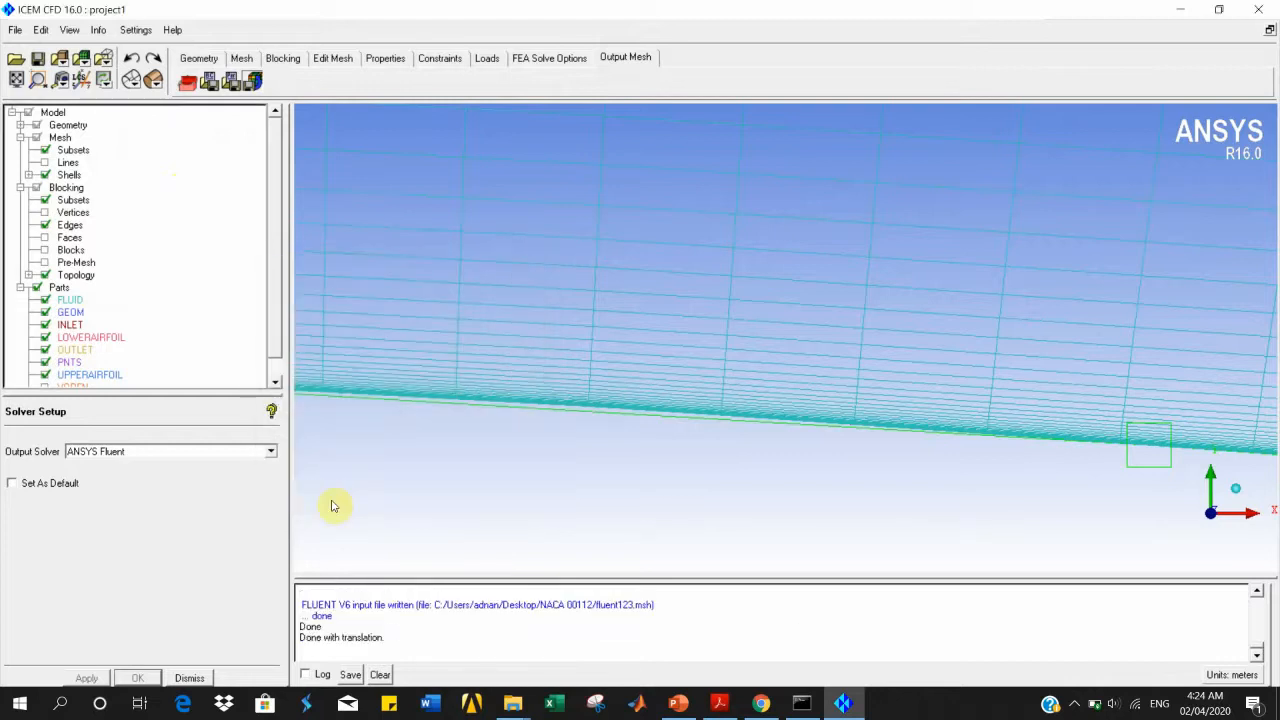
pyautogui.click(1183, 9)
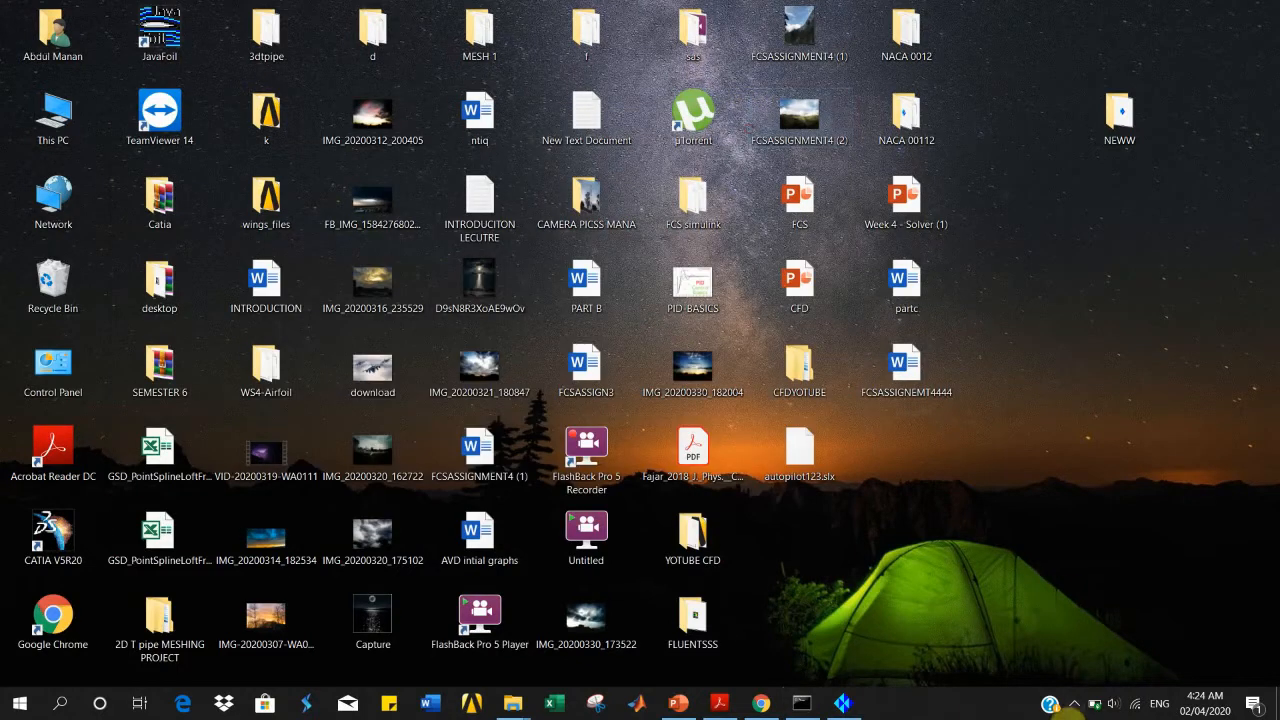
pyautogui.click(1074, 703)
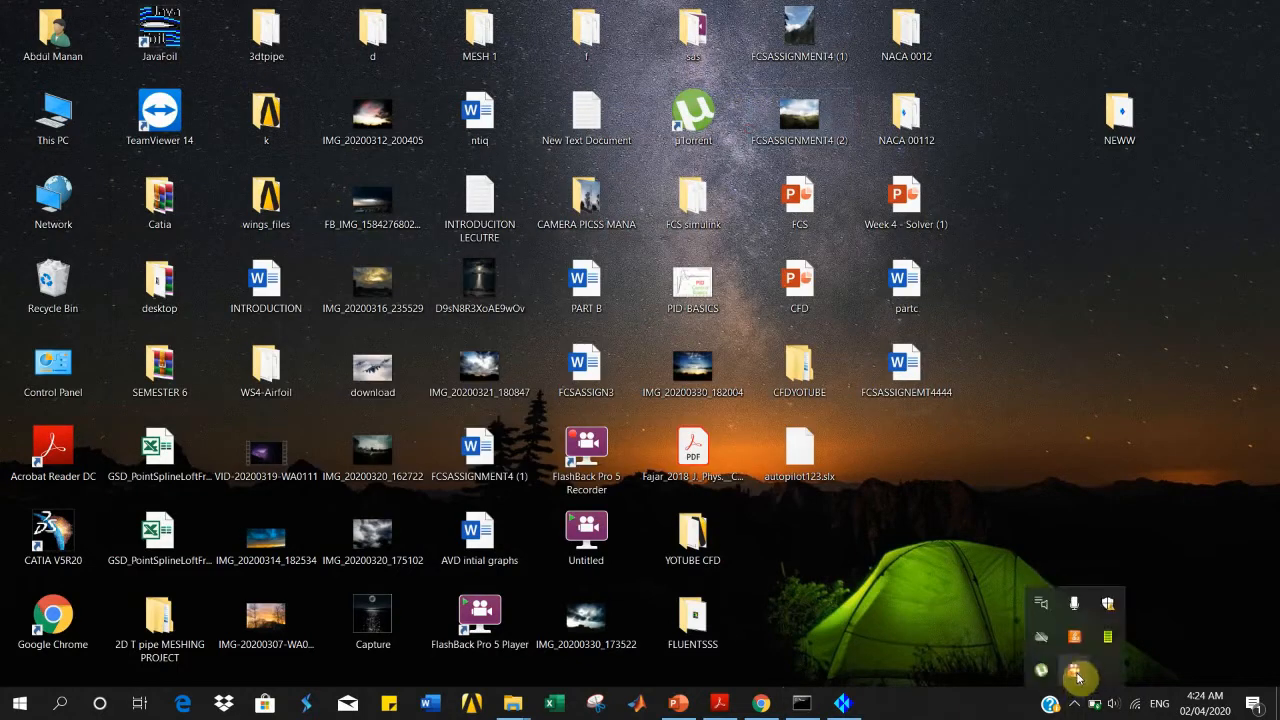
pyautogui.click(1074, 670)
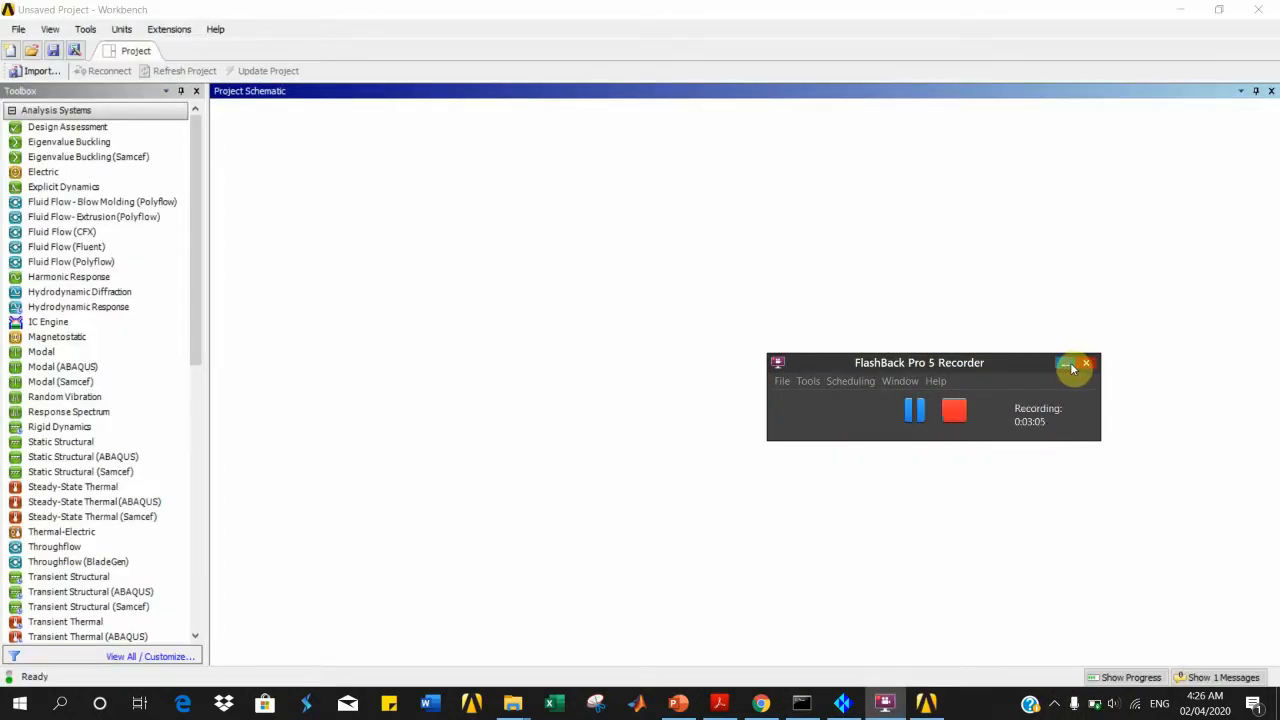
pyautogui.click(1067, 366)
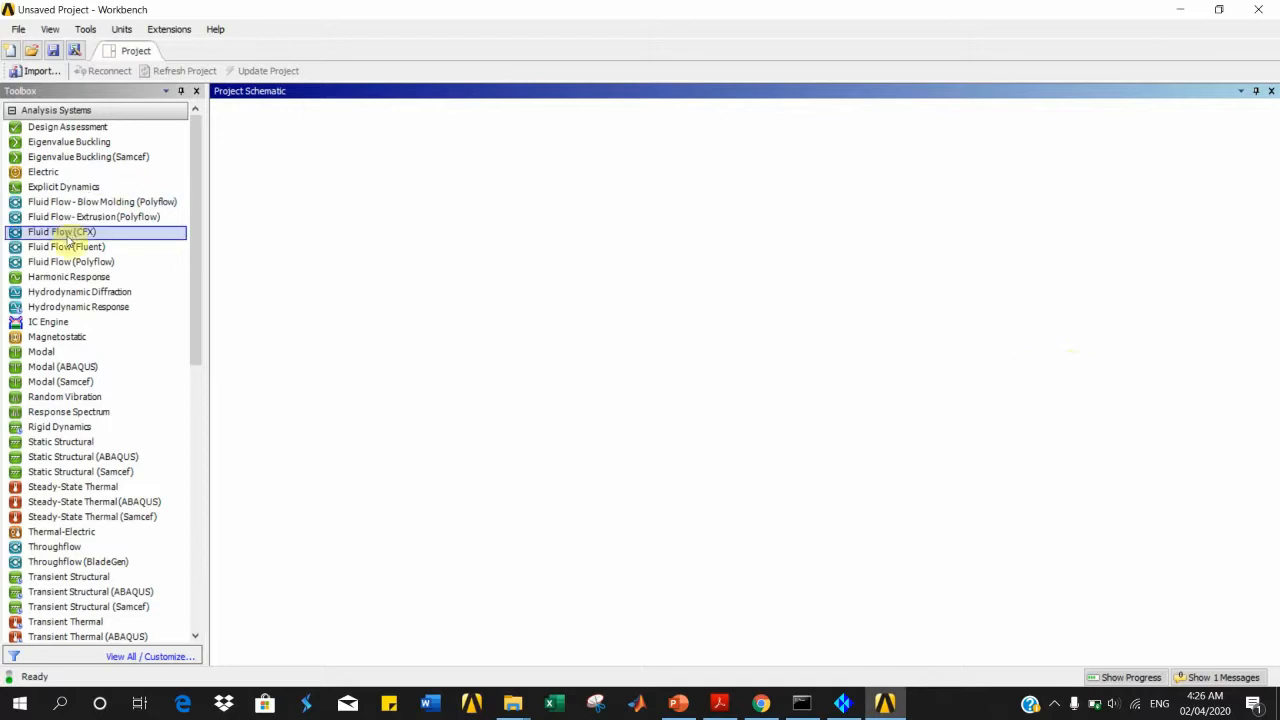
# Step: Add a Fluid Flow (Fluent) system to the project schematic and import fluent123.msh as its mesh
pyautogui.moveTo(68, 246); pyautogui.dragTo(273, 208)
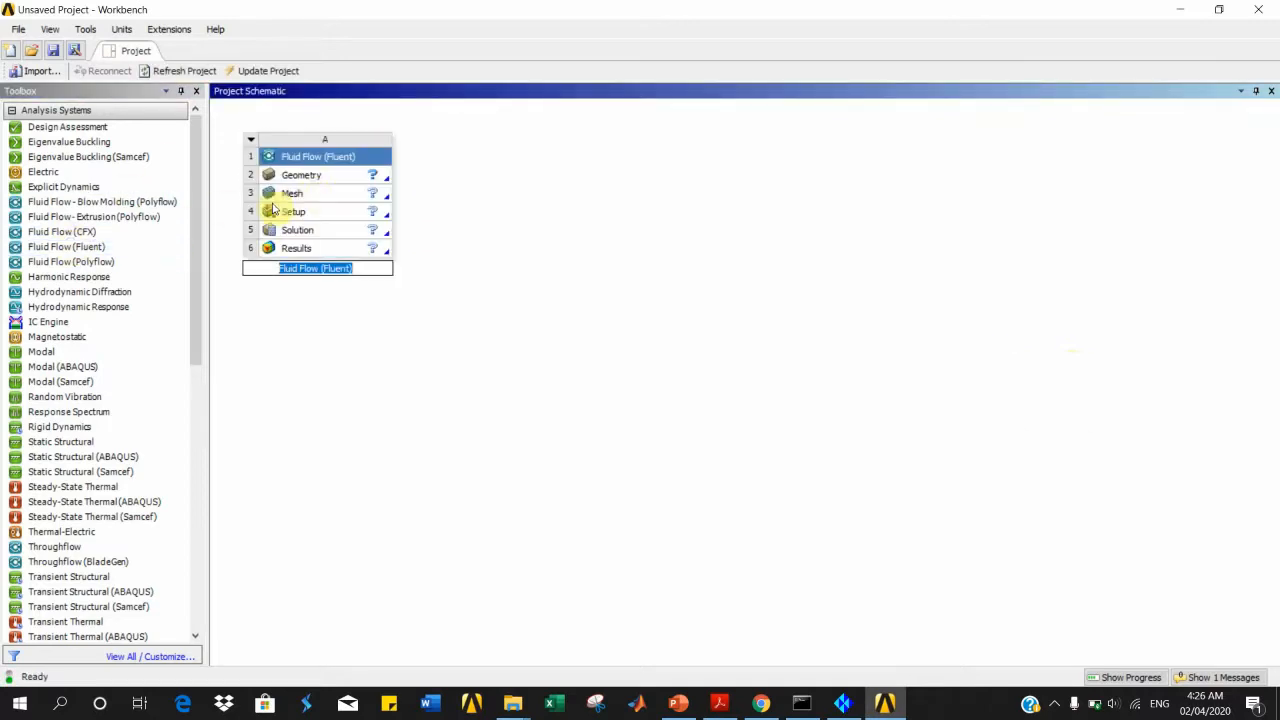
pyautogui.rightClick(310, 197)
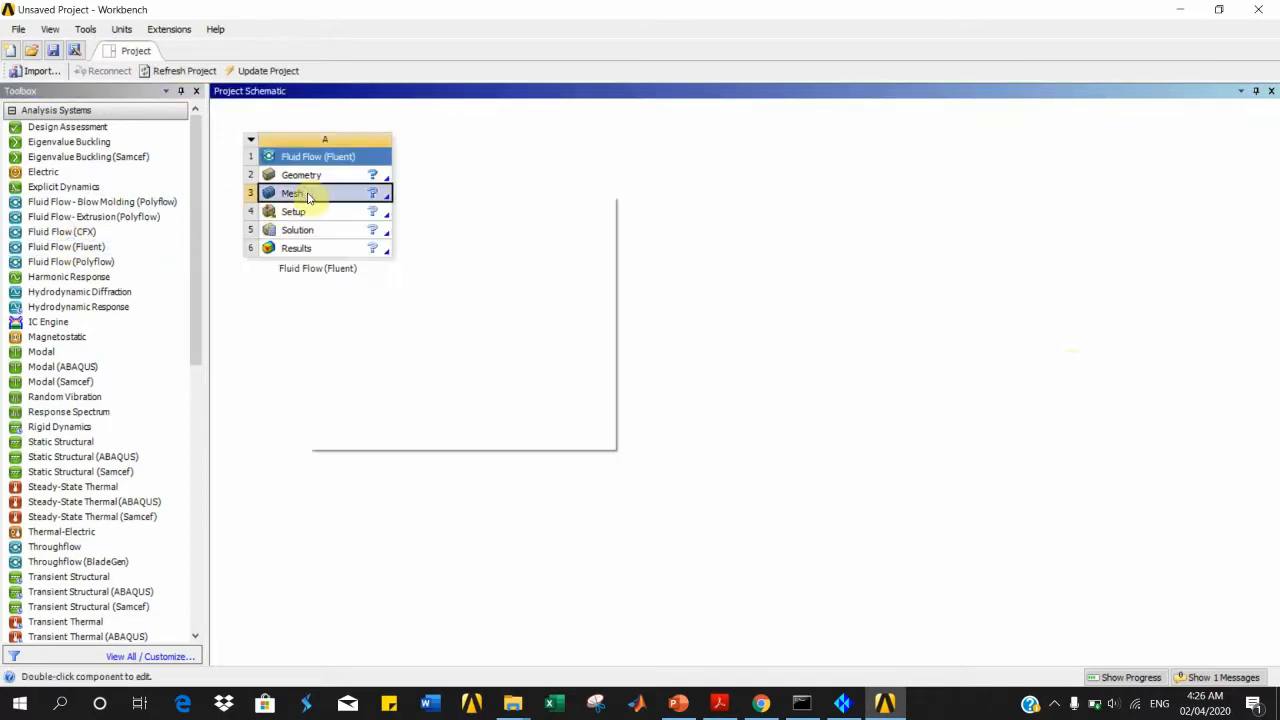
pyautogui.moveTo(373, 222)
pyautogui.click(541, 225)
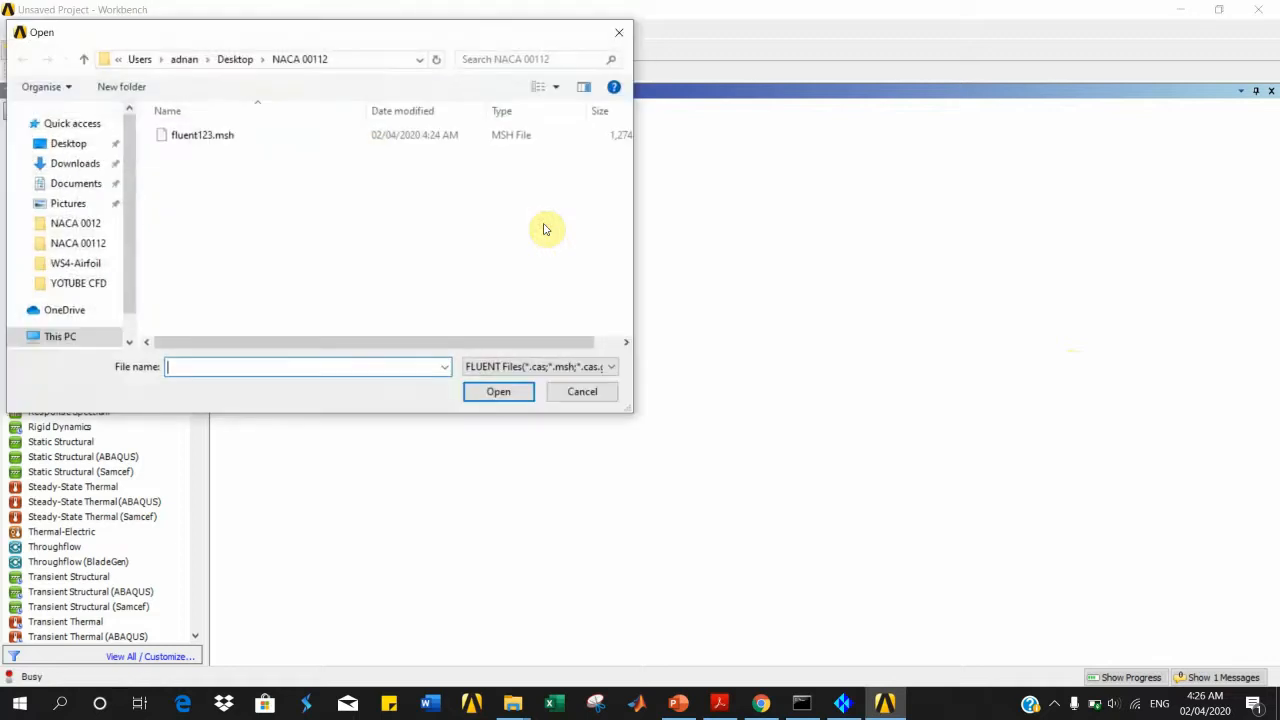
pyautogui.doubleClick(212, 131)
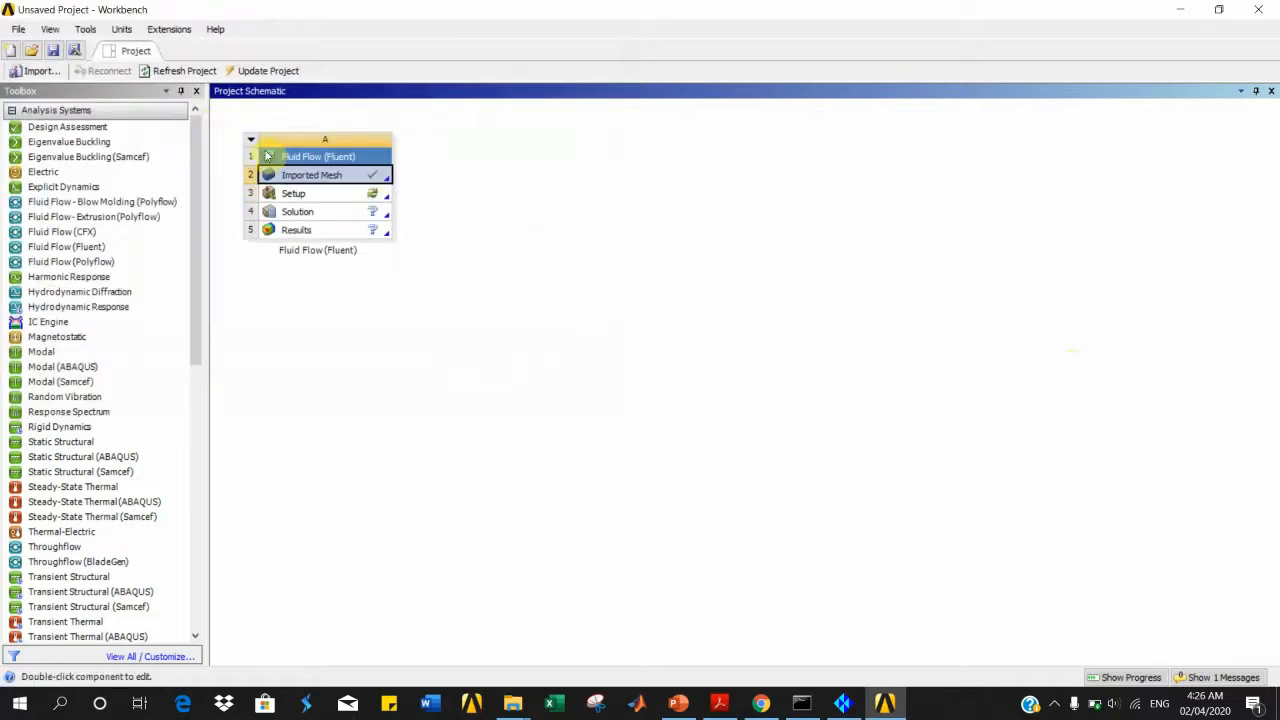
# Step: Open the system's Setup in Fluent with serial processing and single precision, and maximize the Fluent window
pyautogui.doubleClick(310, 196)
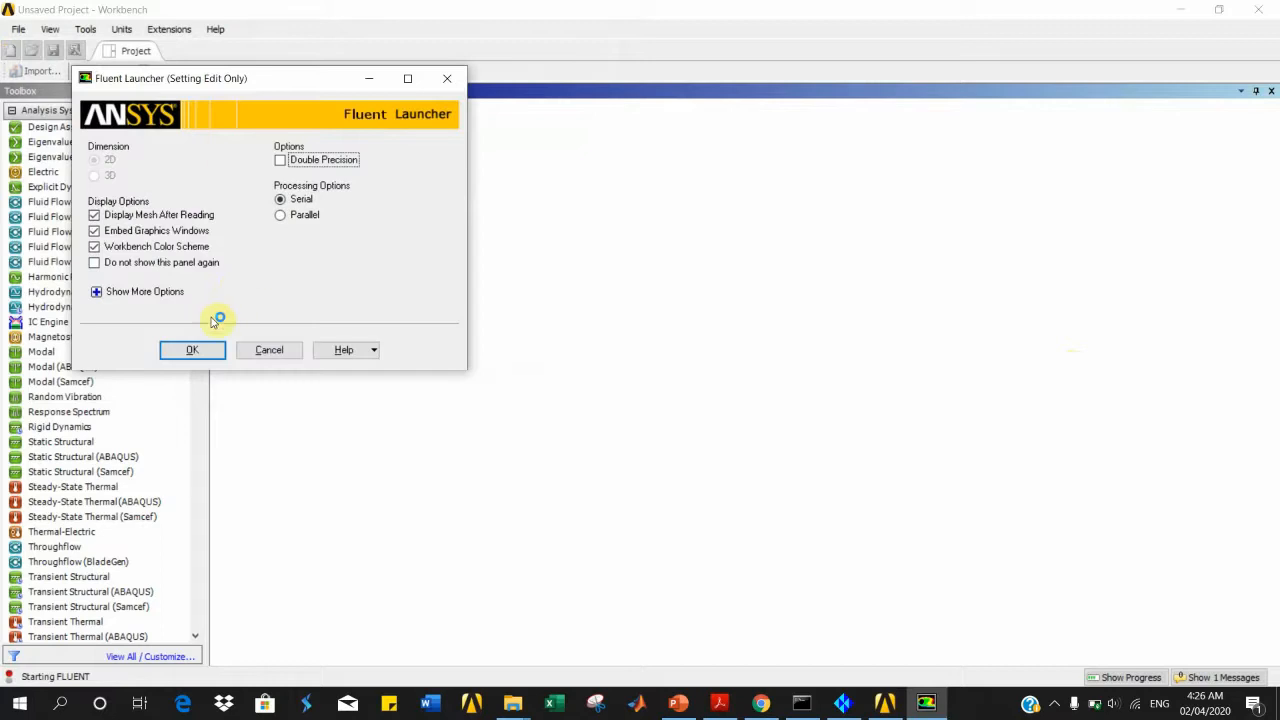
pyautogui.click(185, 349)
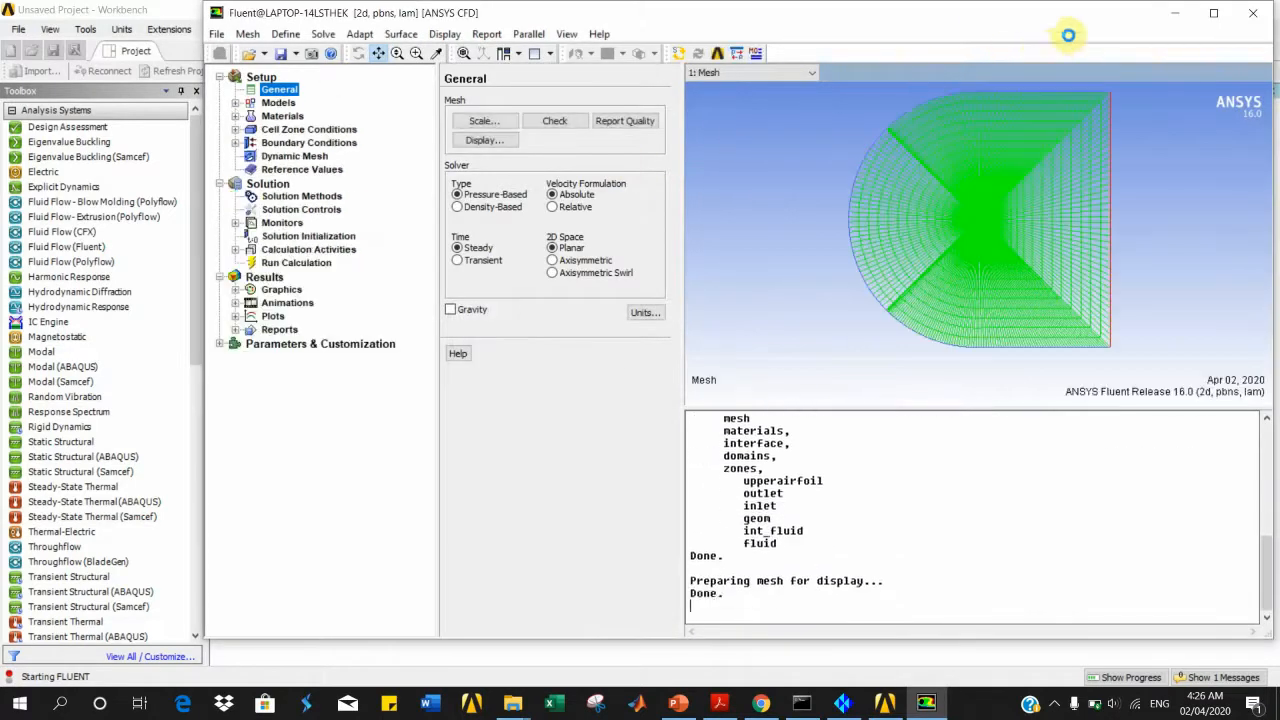
pyautogui.click(1213, 13)
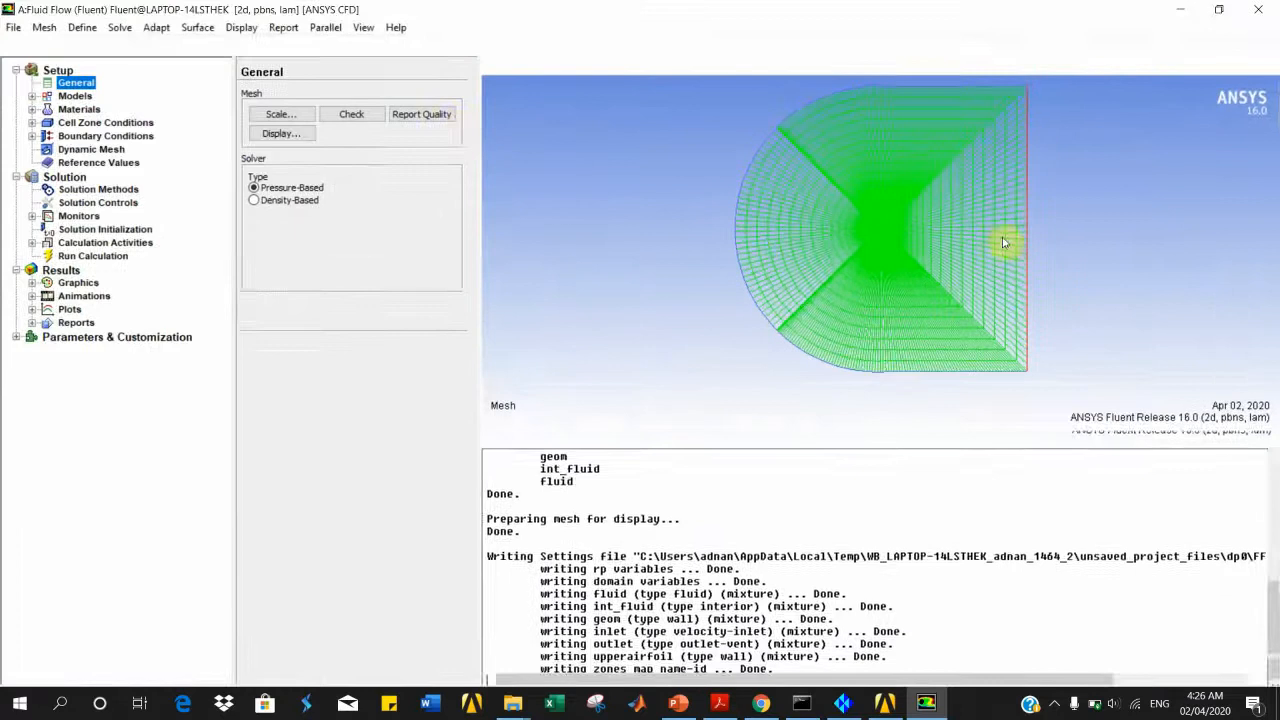
# Step: Open the mesh display settings and display only the geom surface
pyautogui.click(280, 133)
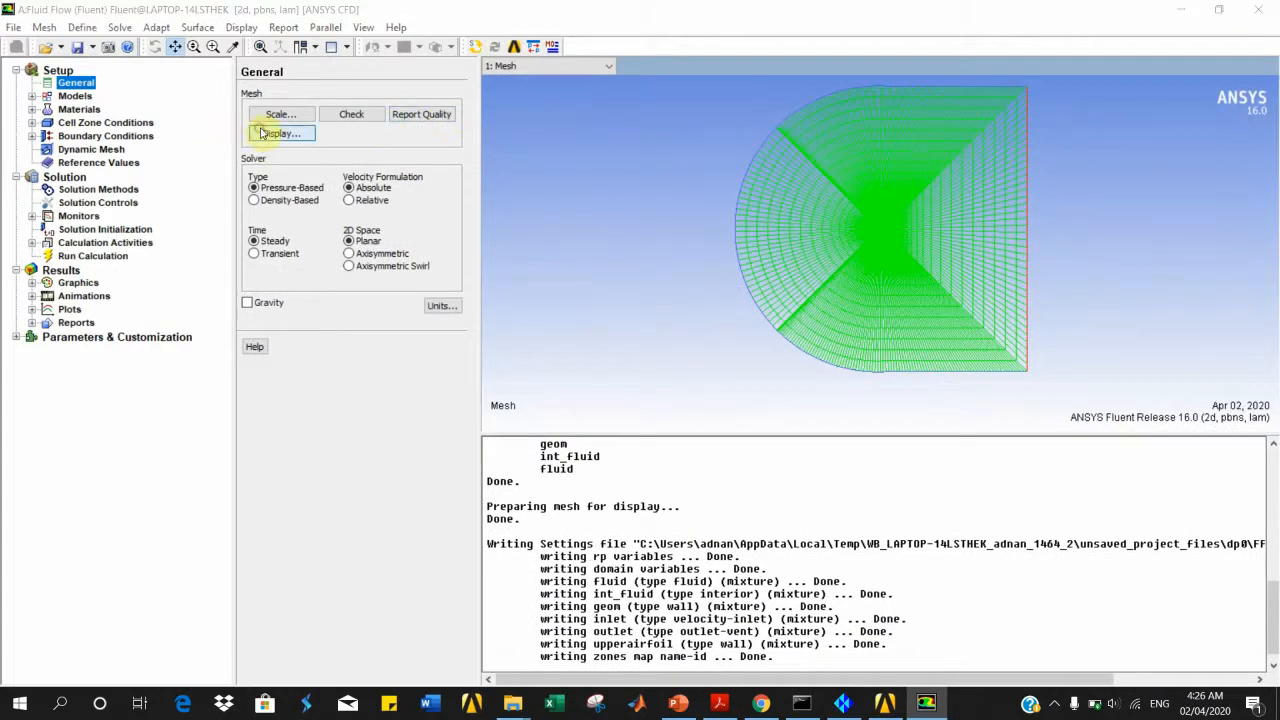
pyautogui.click(415, 293)
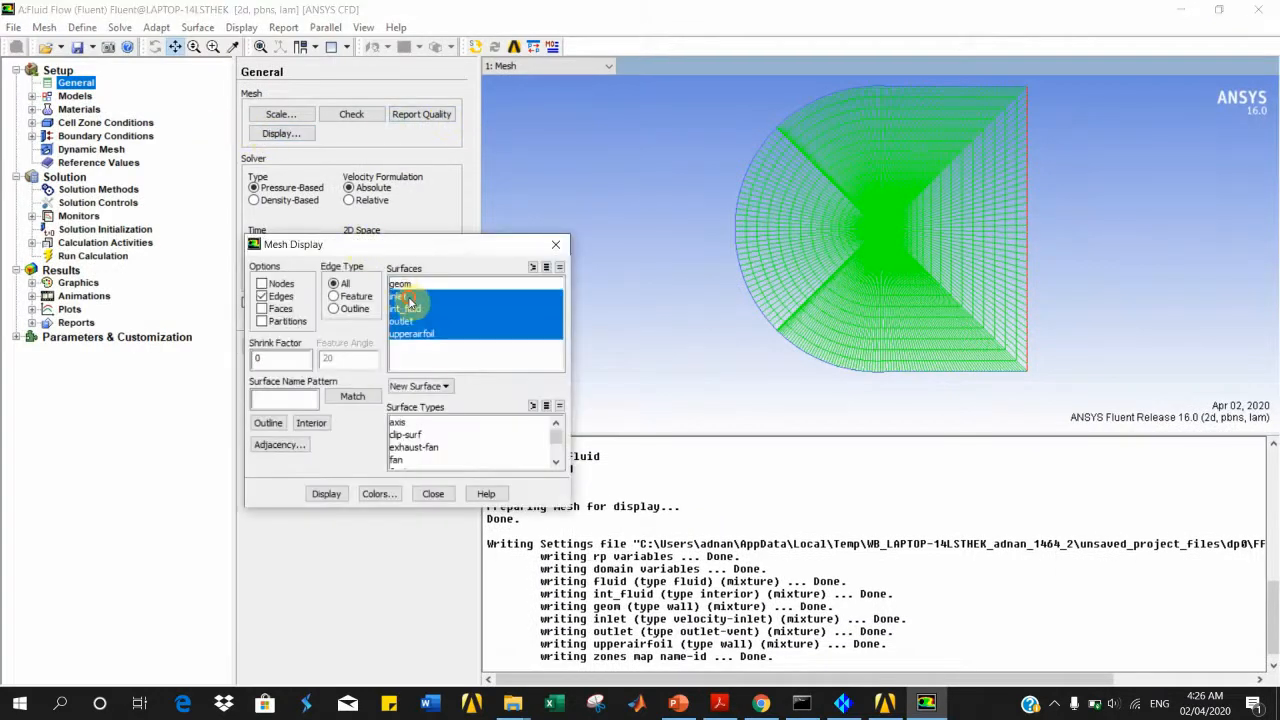
pyautogui.click(414, 296)
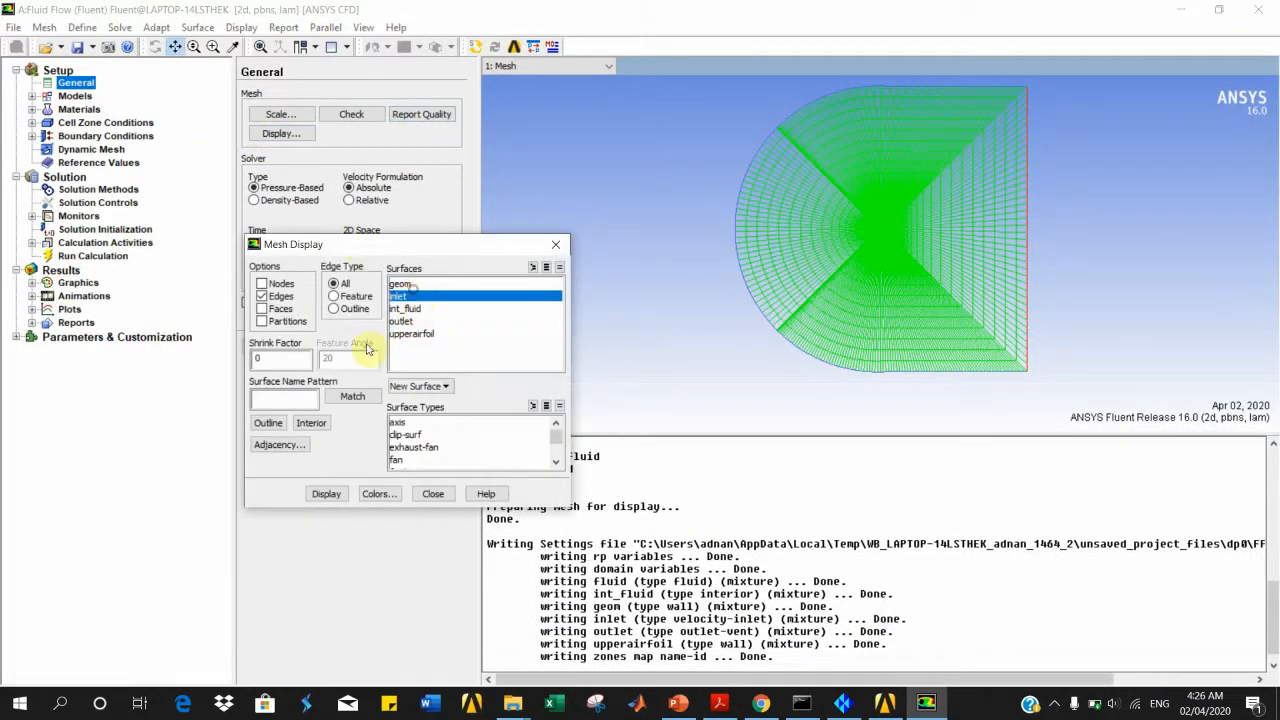
pyautogui.click(409, 285)
pyautogui.click(418, 298)
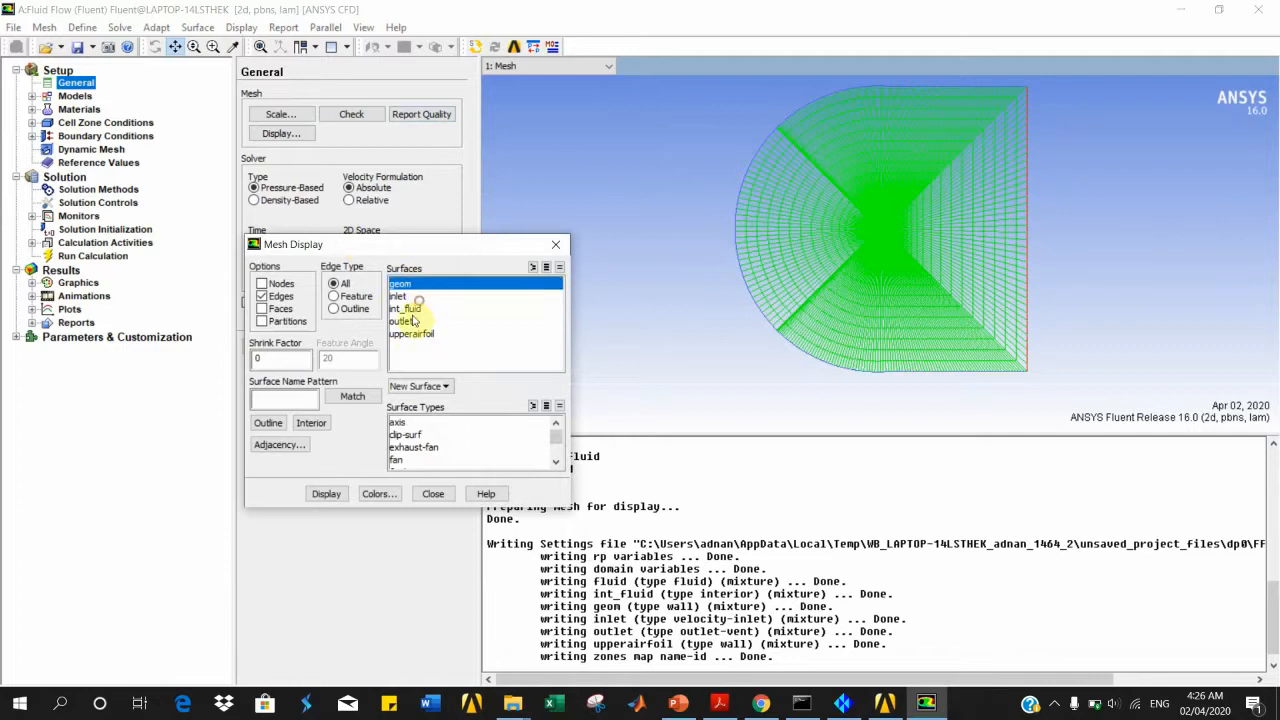
pyautogui.click(326, 492)
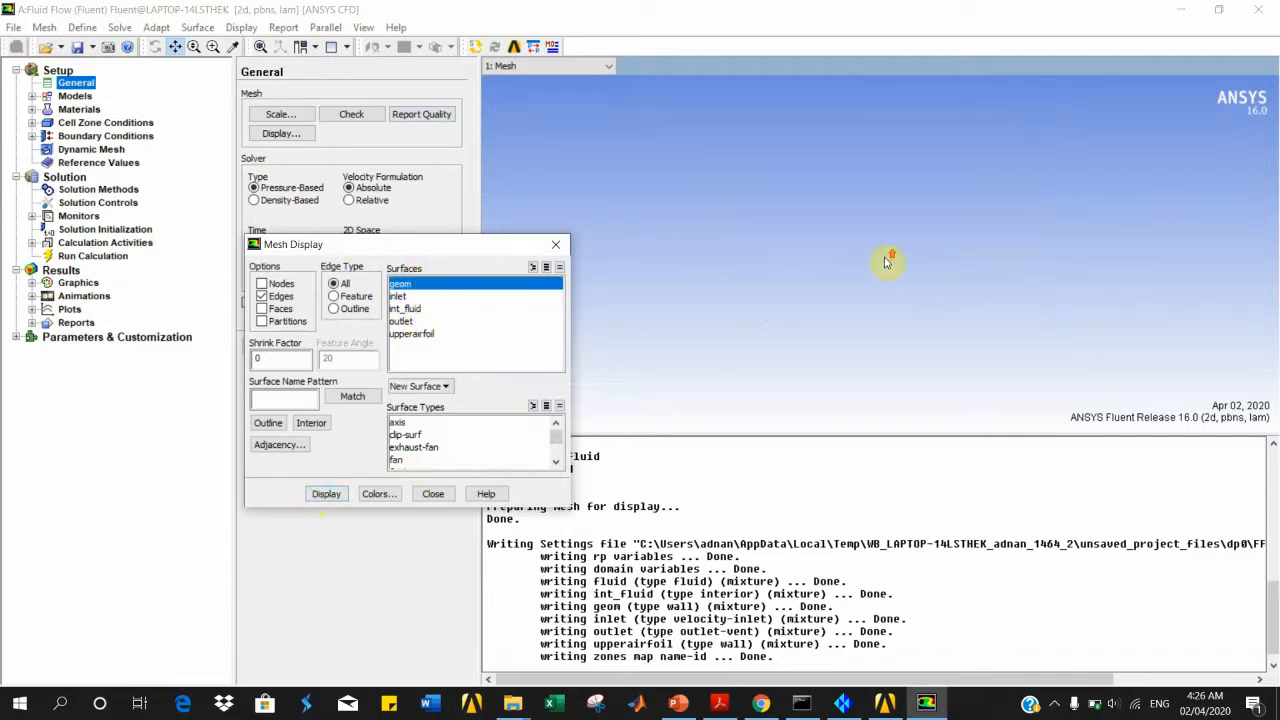
# Step: Display only the inlet surface of the mesh instead of geom
pyautogui.click(433, 284)
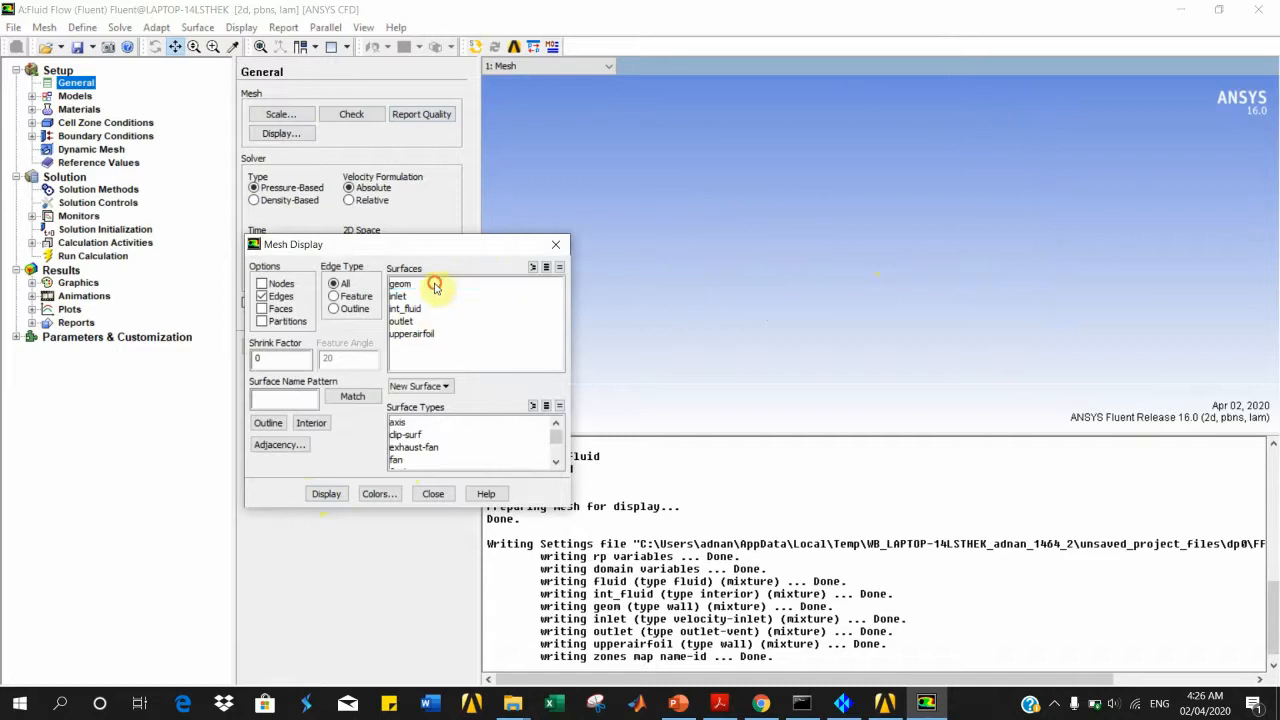
pyautogui.click(406, 296)
pyautogui.click(338, 493)
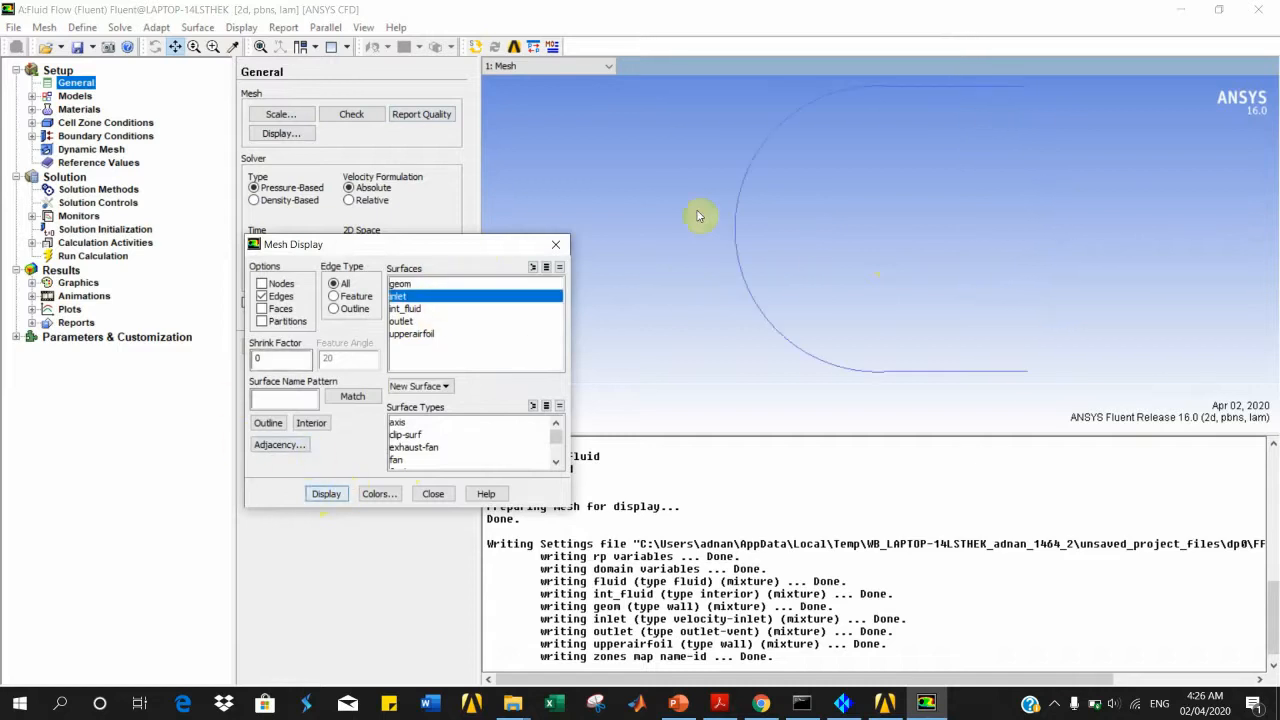
# Step: Display the upperairfoil surface together with the inlet and examine the airfoil outline up close
pyautogui.click(414, 333)
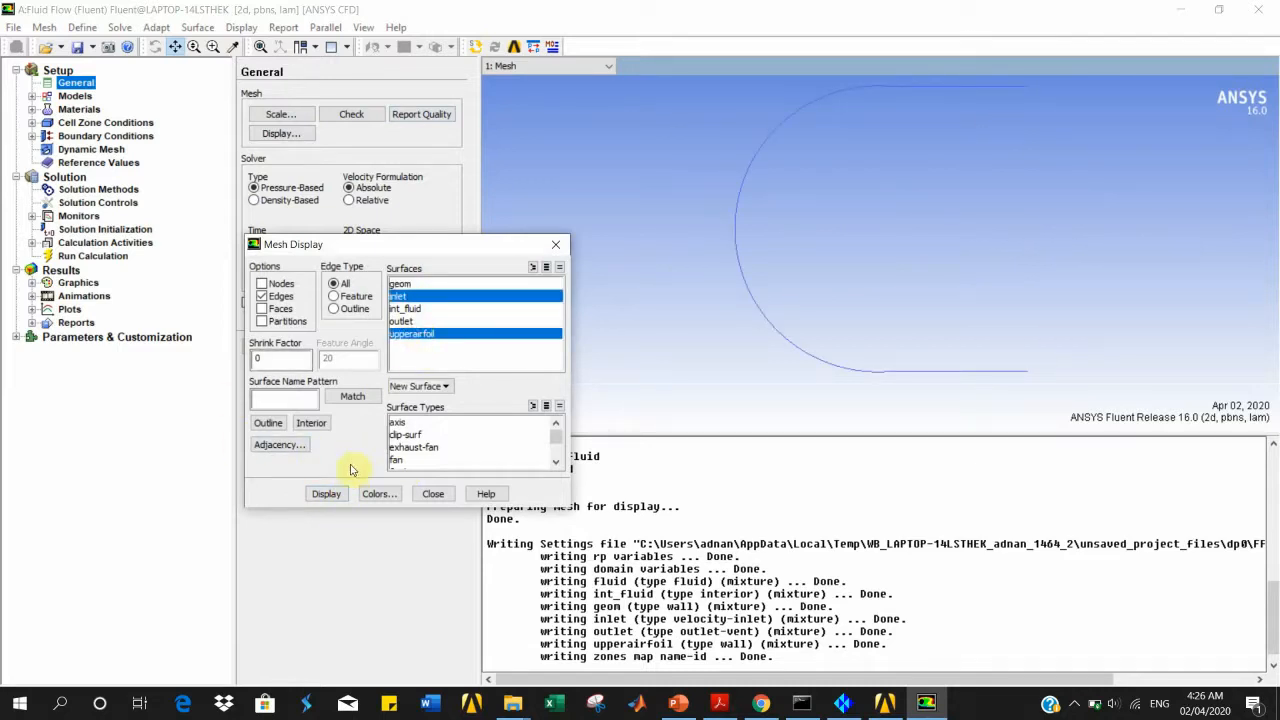
pyautogui.click(331, 493)
pyautogui.moveTo(876, 208); pyautogui.dragTo(890, 248)
pyautogui.moveTo(873, 243); pyautogui.dragTo(947, 296, button='middle')
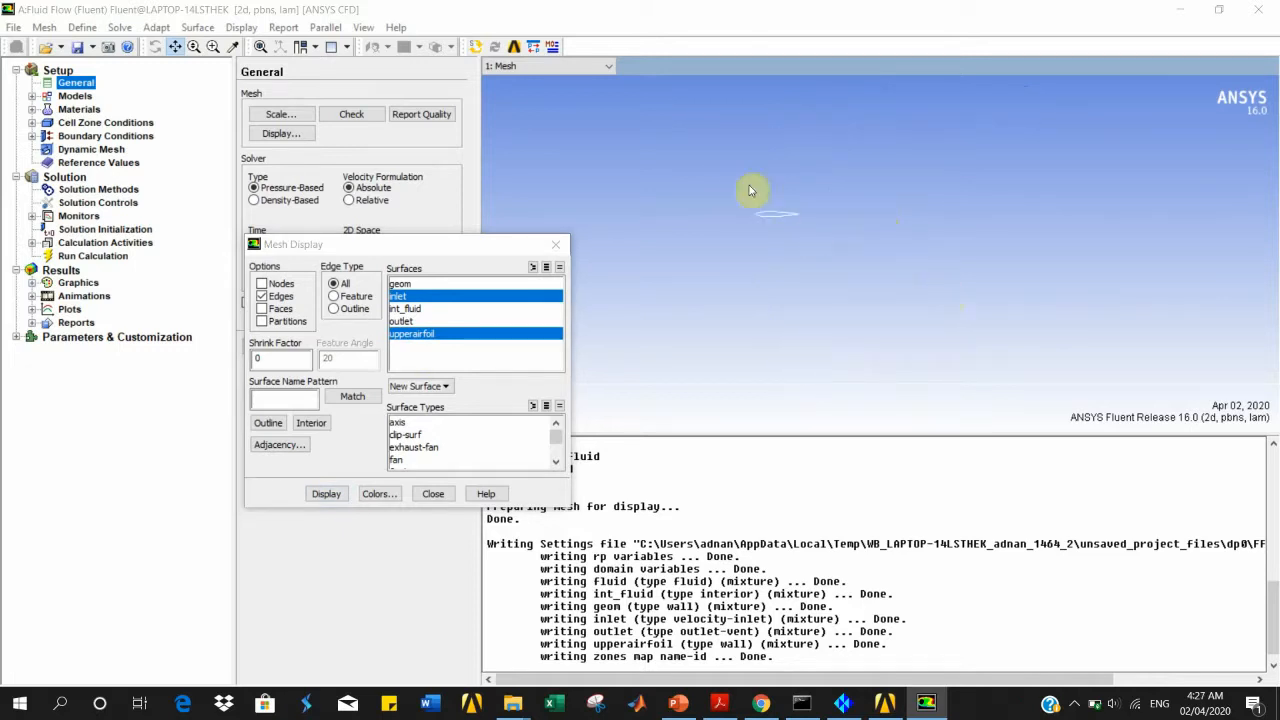
pyautogui.moveTo(812, 227); pyautogui.dragTo(745, 164, button='middle')
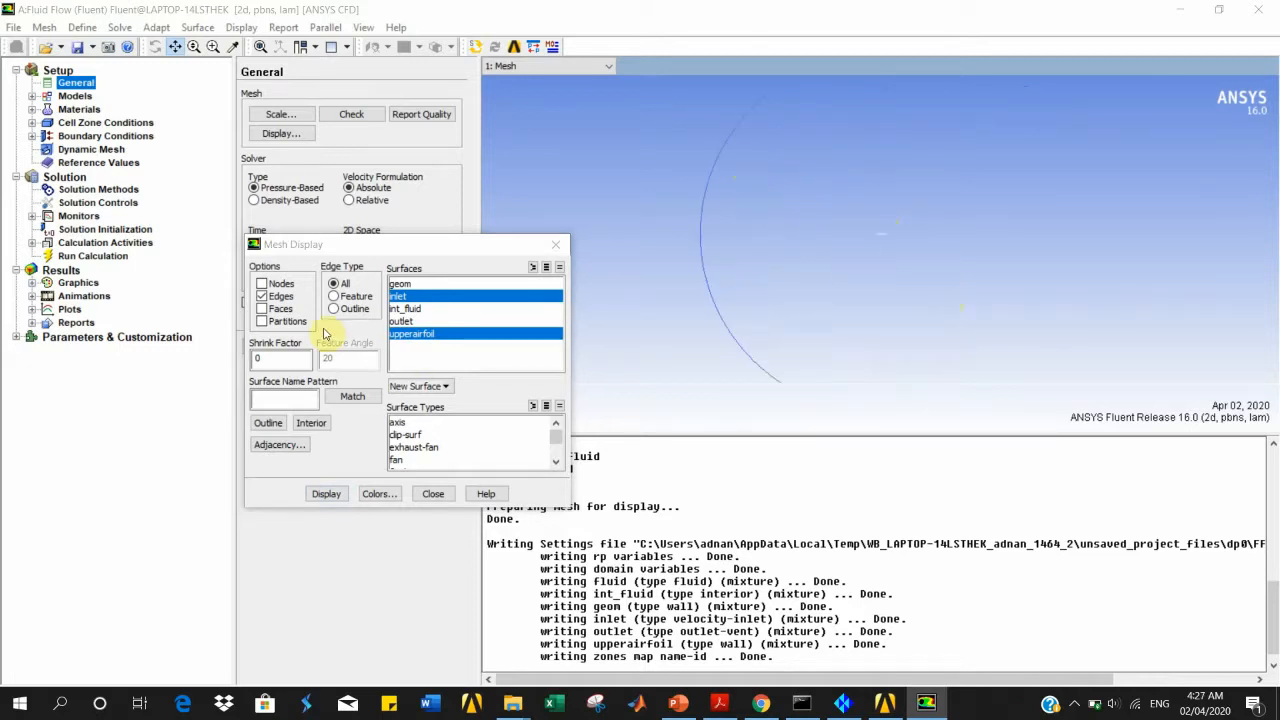
# Step: Replace upperairfoil with outlet in the mesh display so the inlet and outlet are shown
pyautogui.click(411, 322)
pyautogui.click(415, 333)
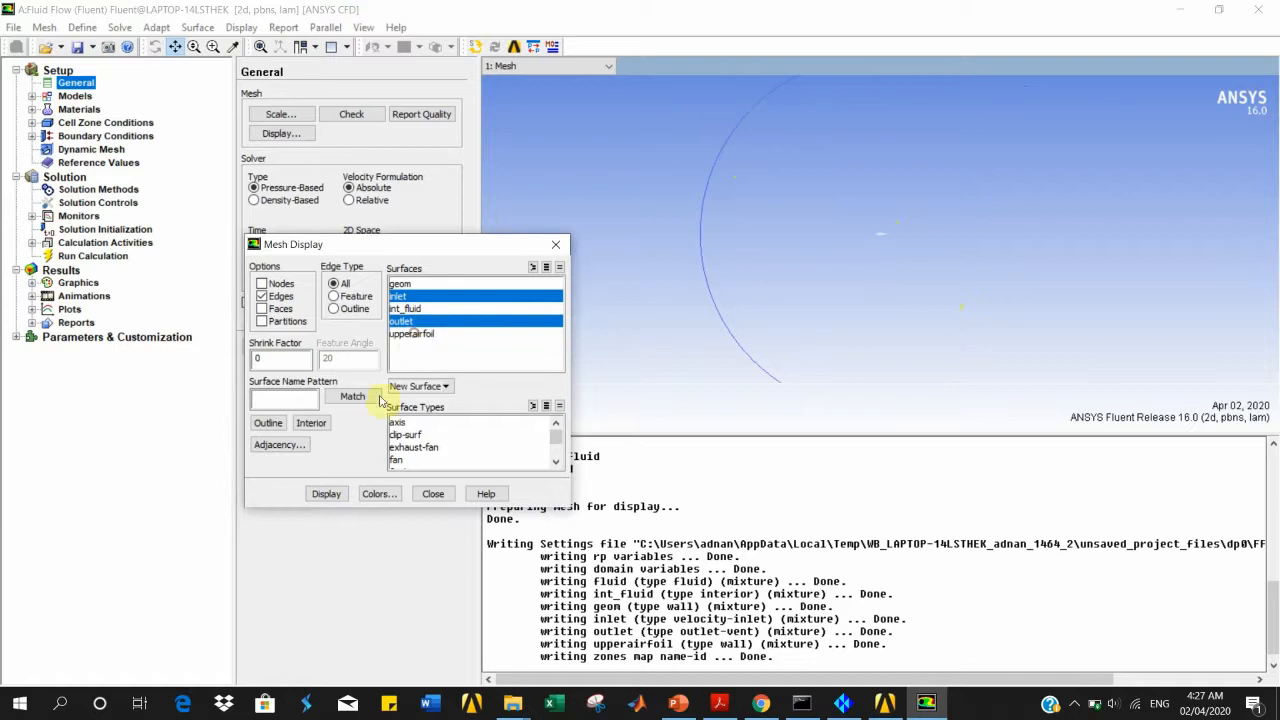
pyautogui.click(328, 497)
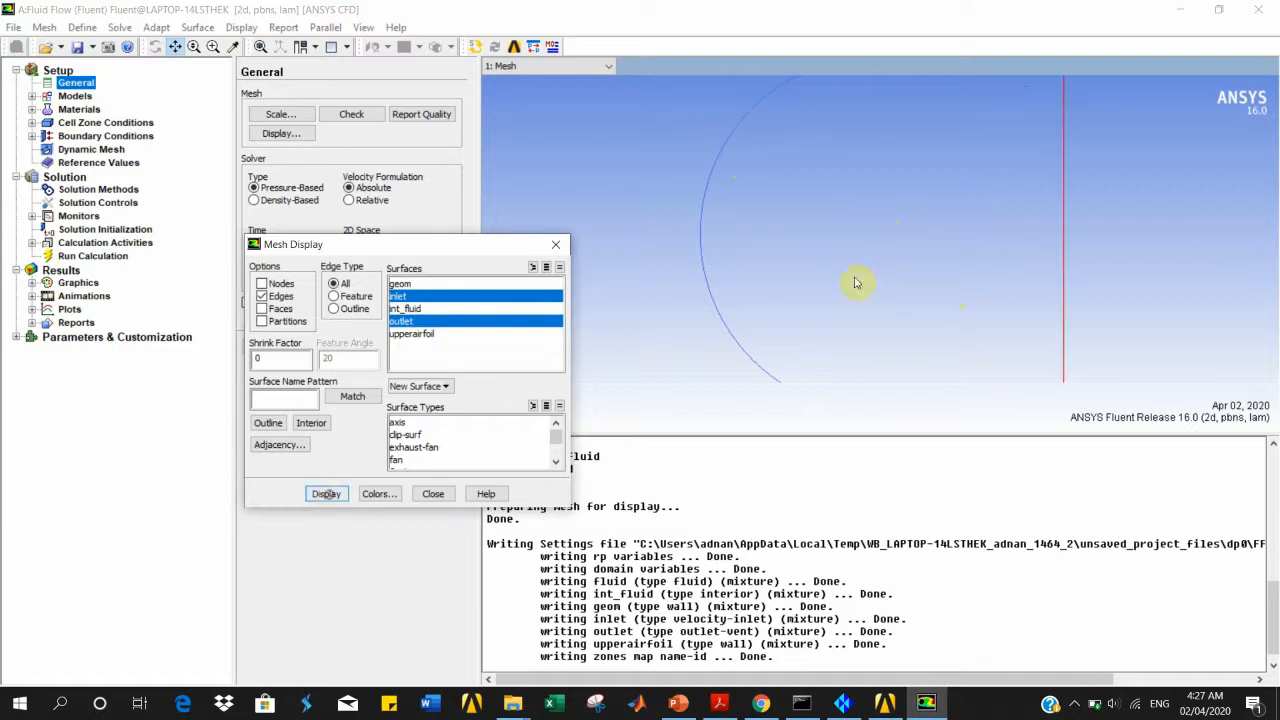
# Step: Display all mesh surfaces: geom, inlet, int_fluid, outlet and upperairfoil, and close the mesh display settings
pyautogui.click(438, 334)
pyautogui.click(421, 309)
pyautogui.click(411, 295)
pyautogui.click(416, 295)
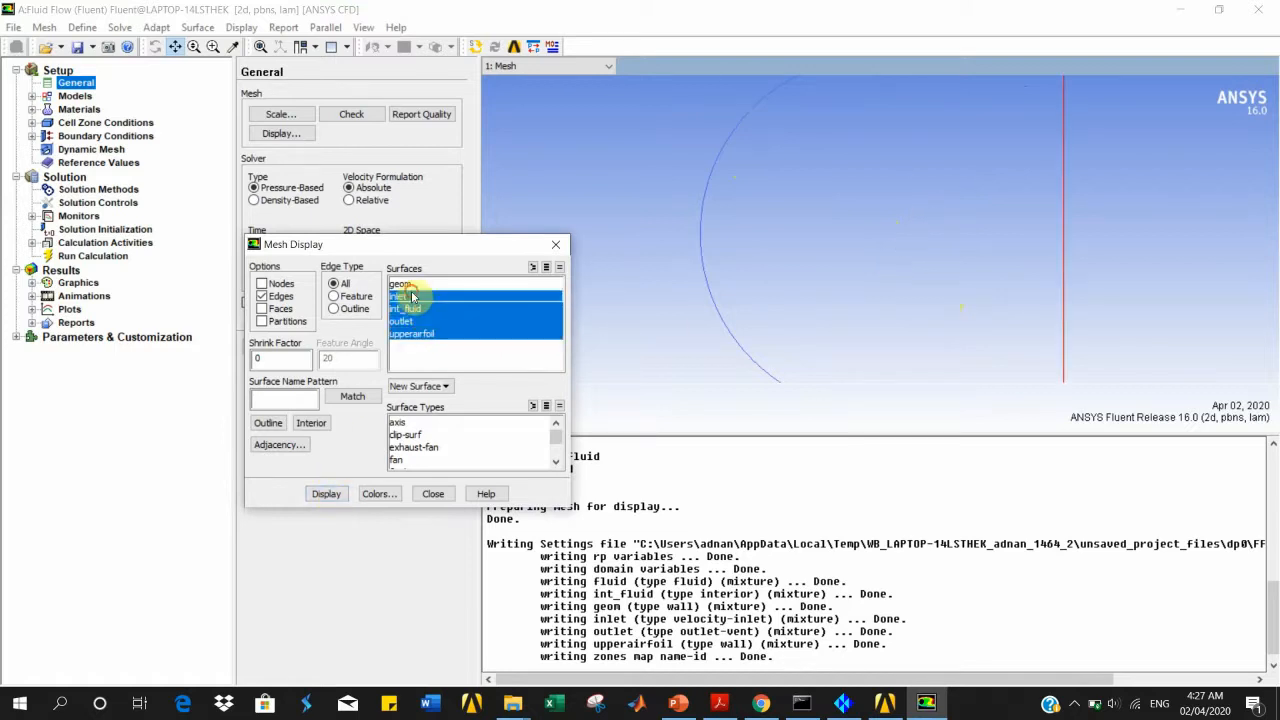
pyautogui.click(410, 285)
pyautogui.click(326, 494)
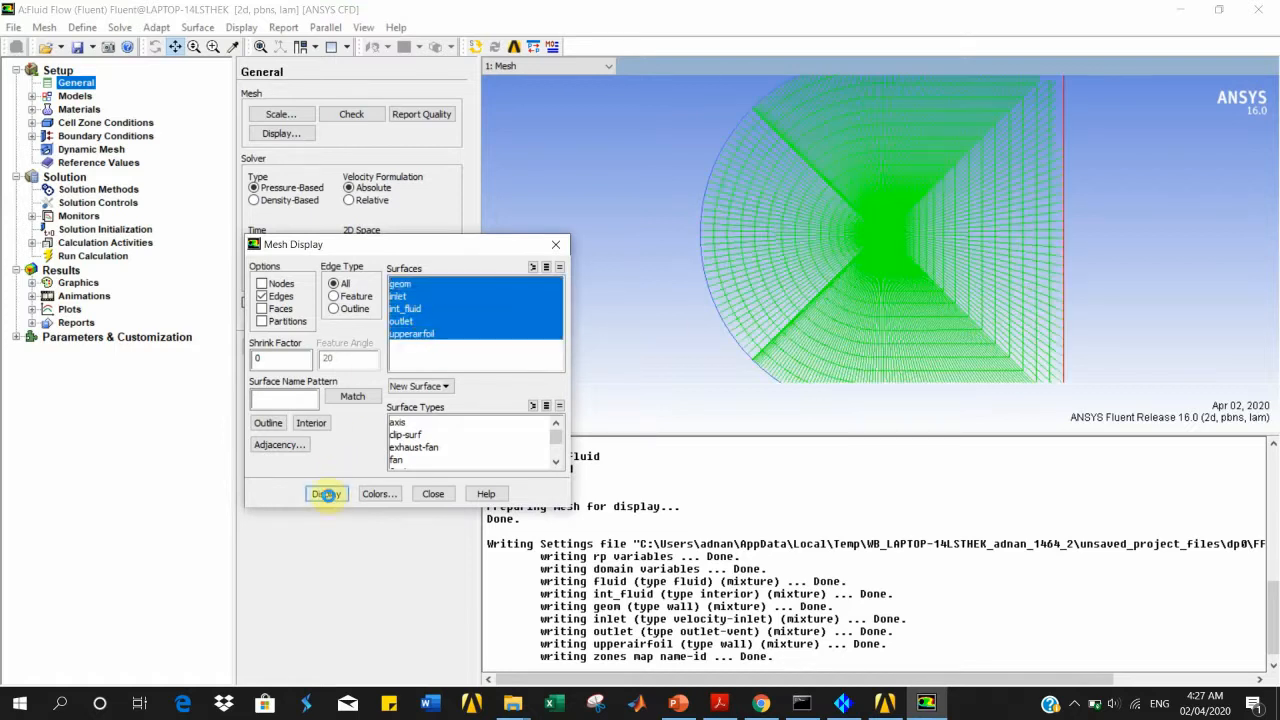
pyautogui.click(433, 494)
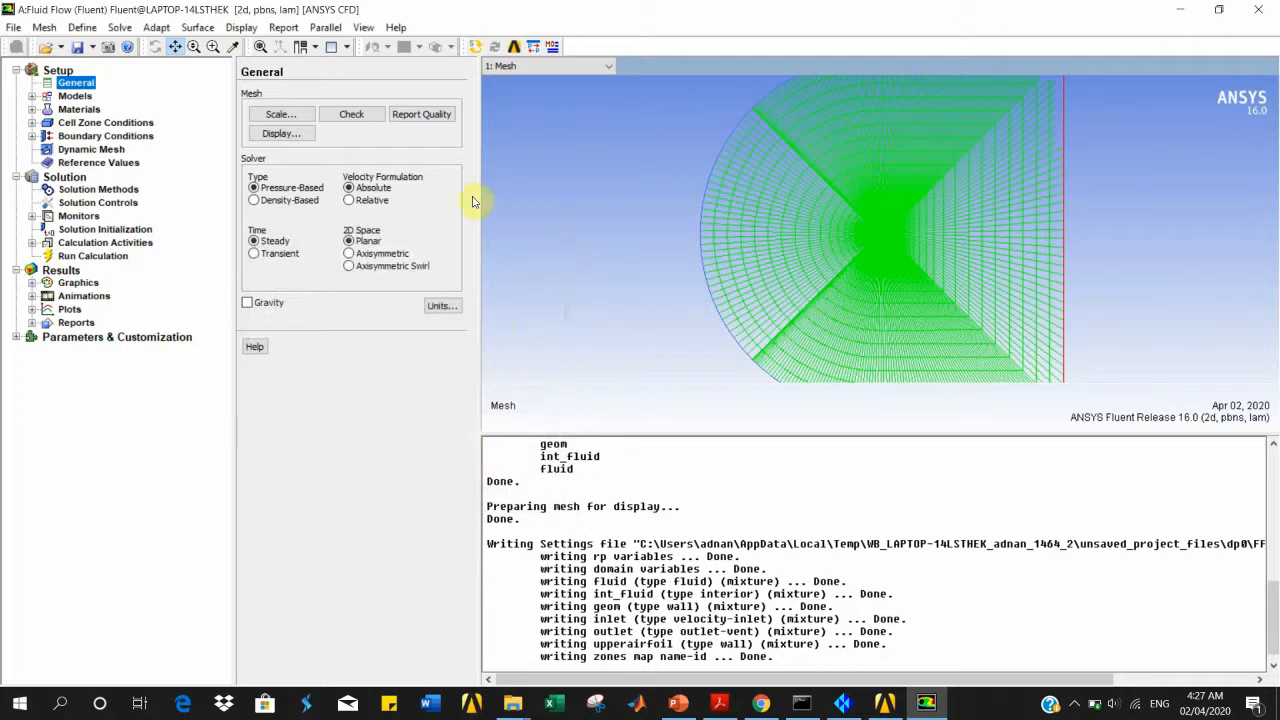
# Step: Run the mesh check and report the mesh quality
pyautogui.click(352, 114)
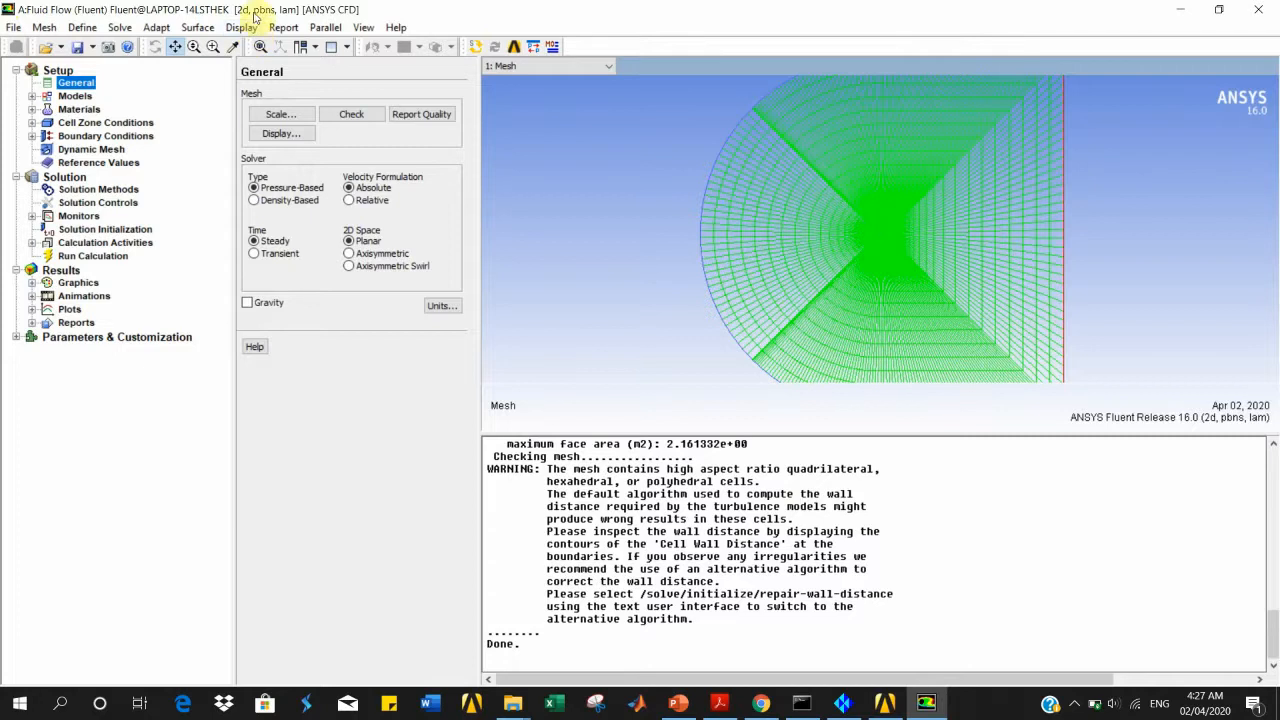
pyautogui.click(446, 114)
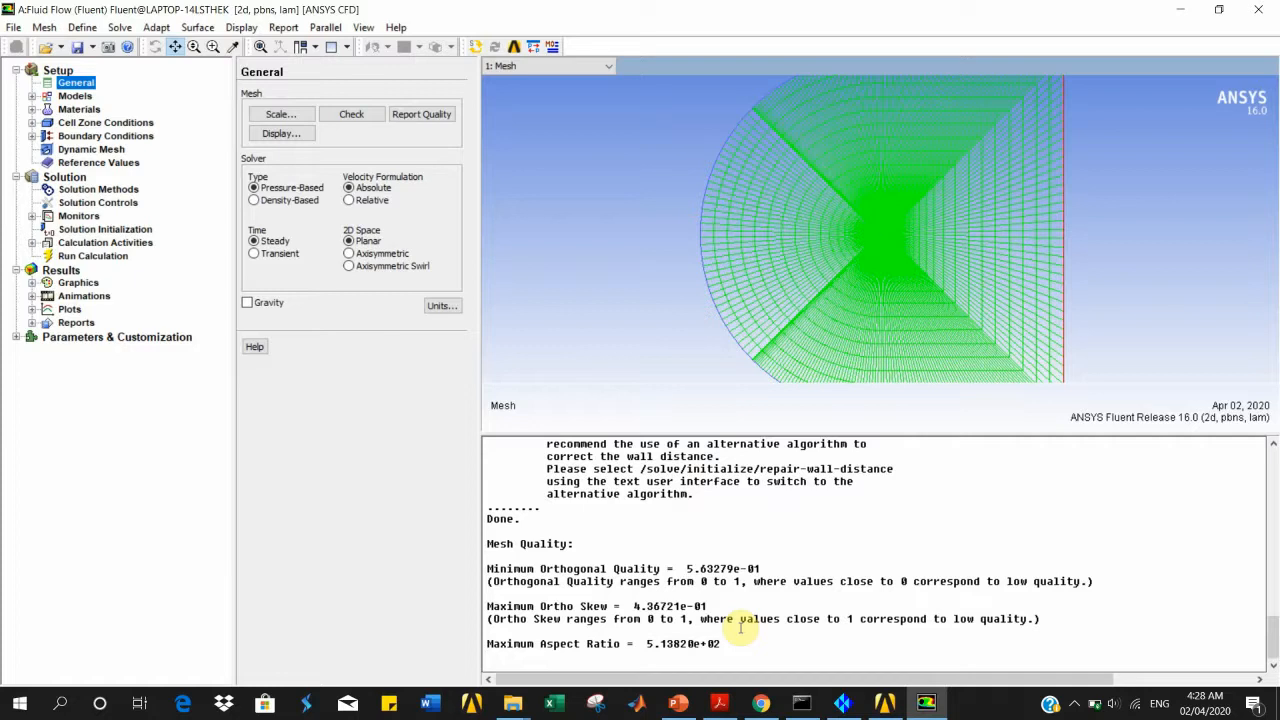
# Step: Set the solver type to Density-Based and switch to the CFD presentation in PowerPoint to view the Solver slide
pyautogui.click(256, 200)
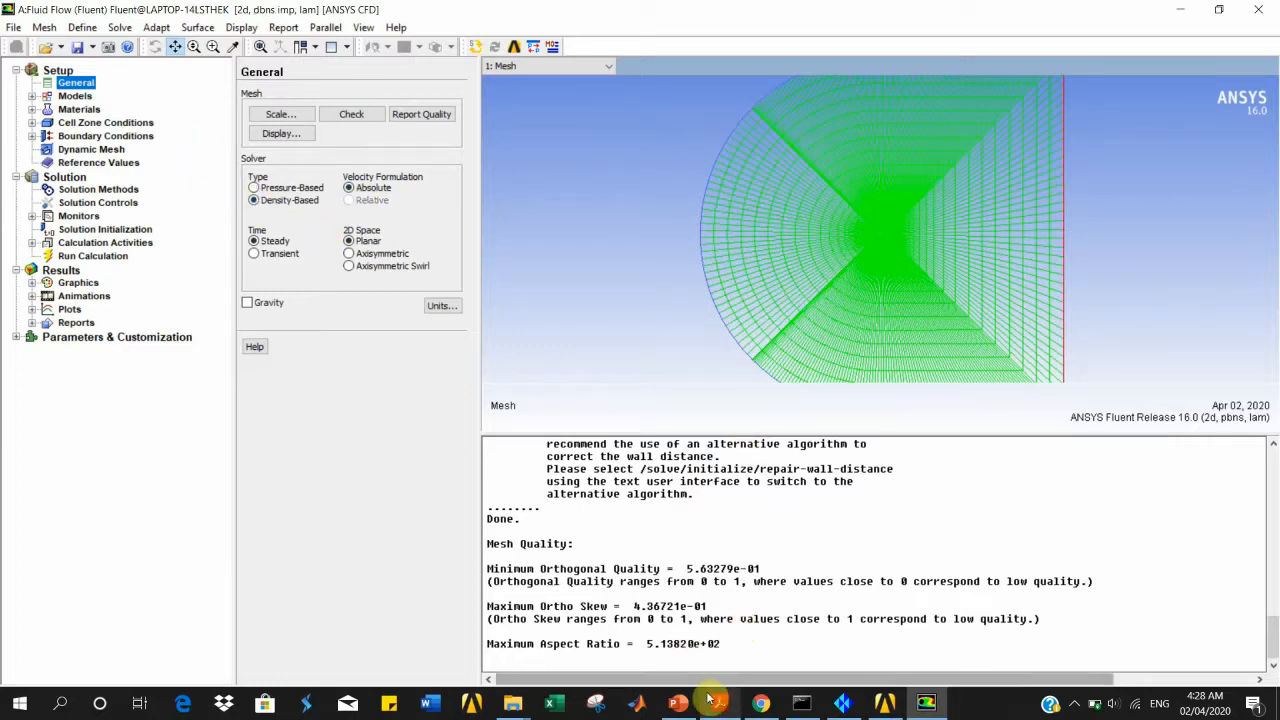
pyautogui.click(678, 703)
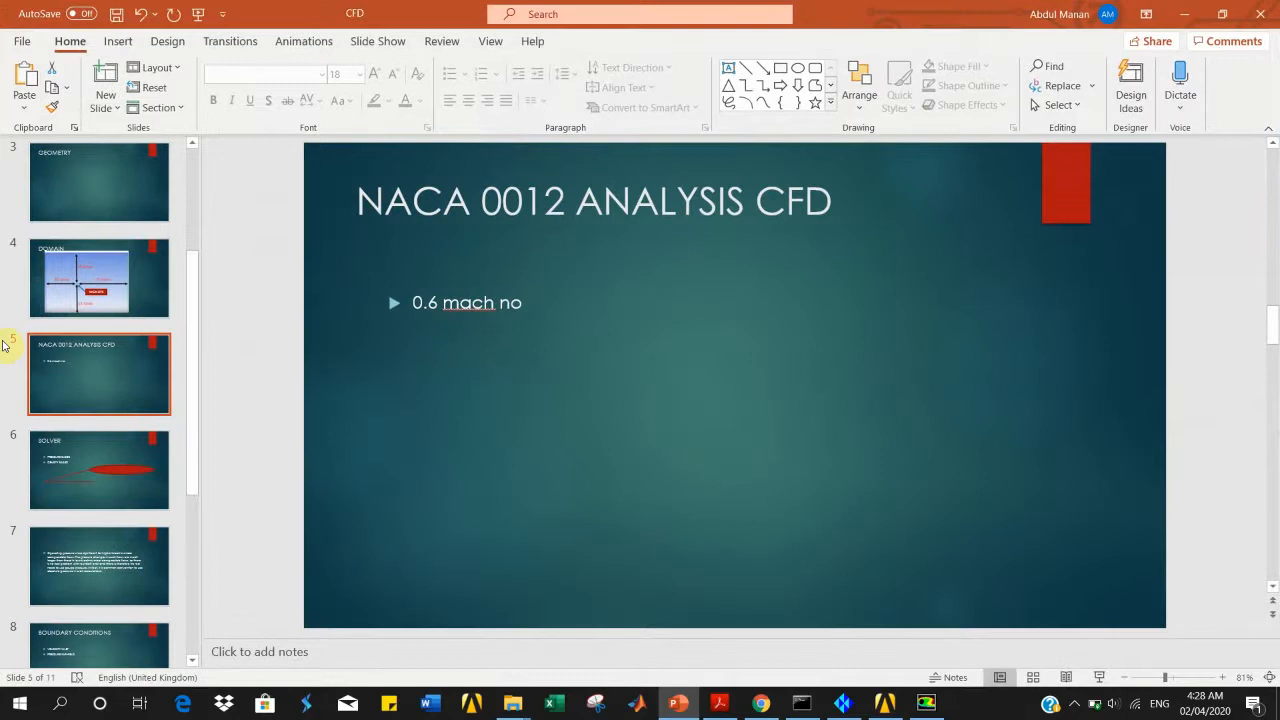
pyautogui.press('Down')
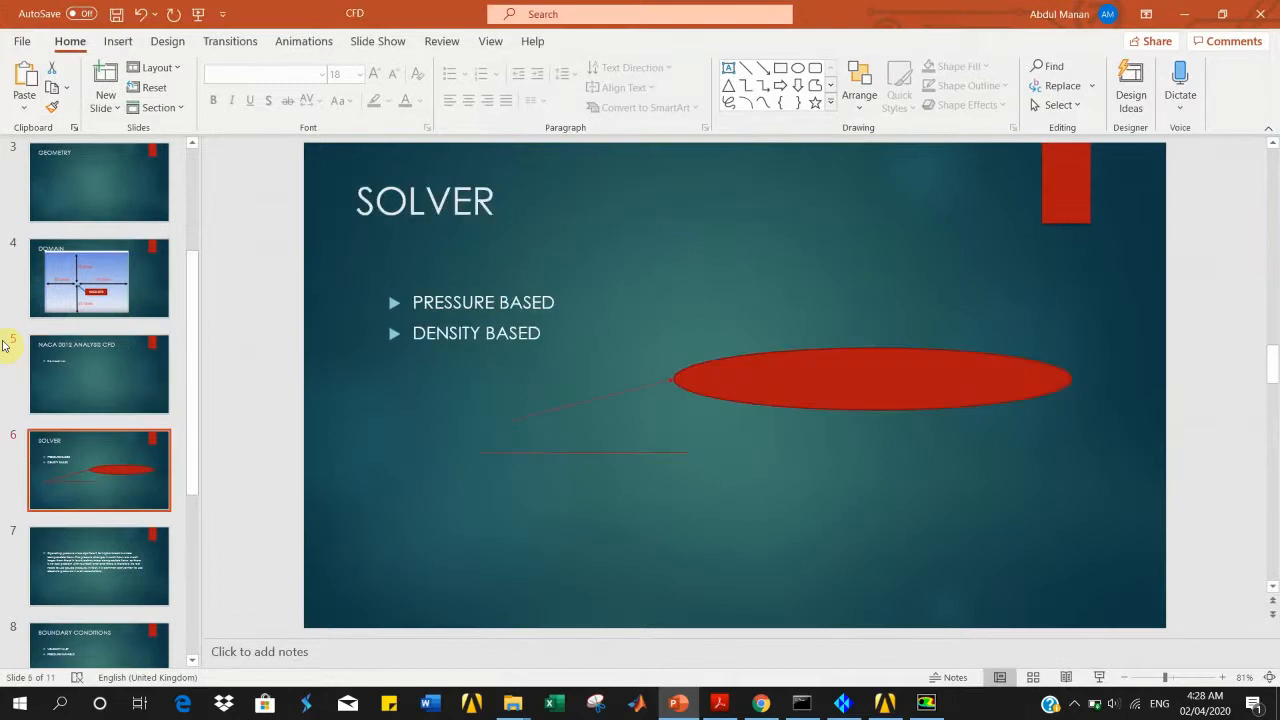
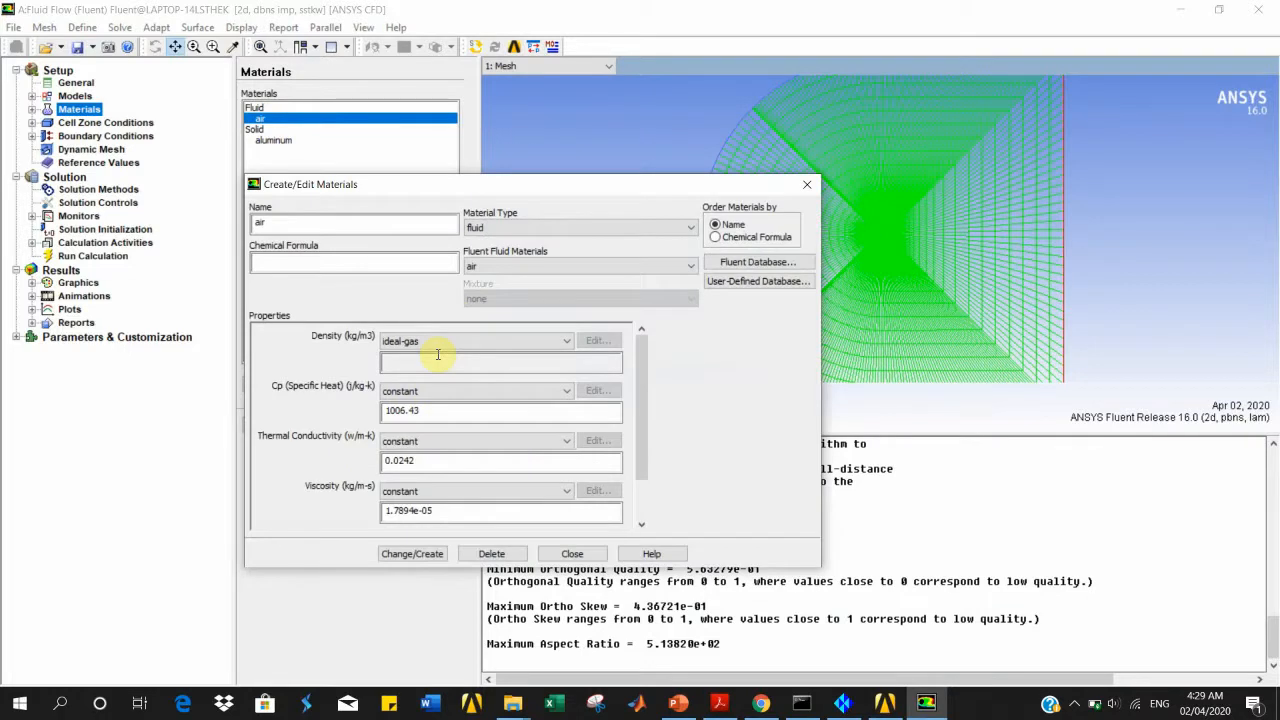
# Step: Set air's viscosity to the Sutherland law with the Three Coefficient Method and its default coefficients
pyautogui.click(405, 491)
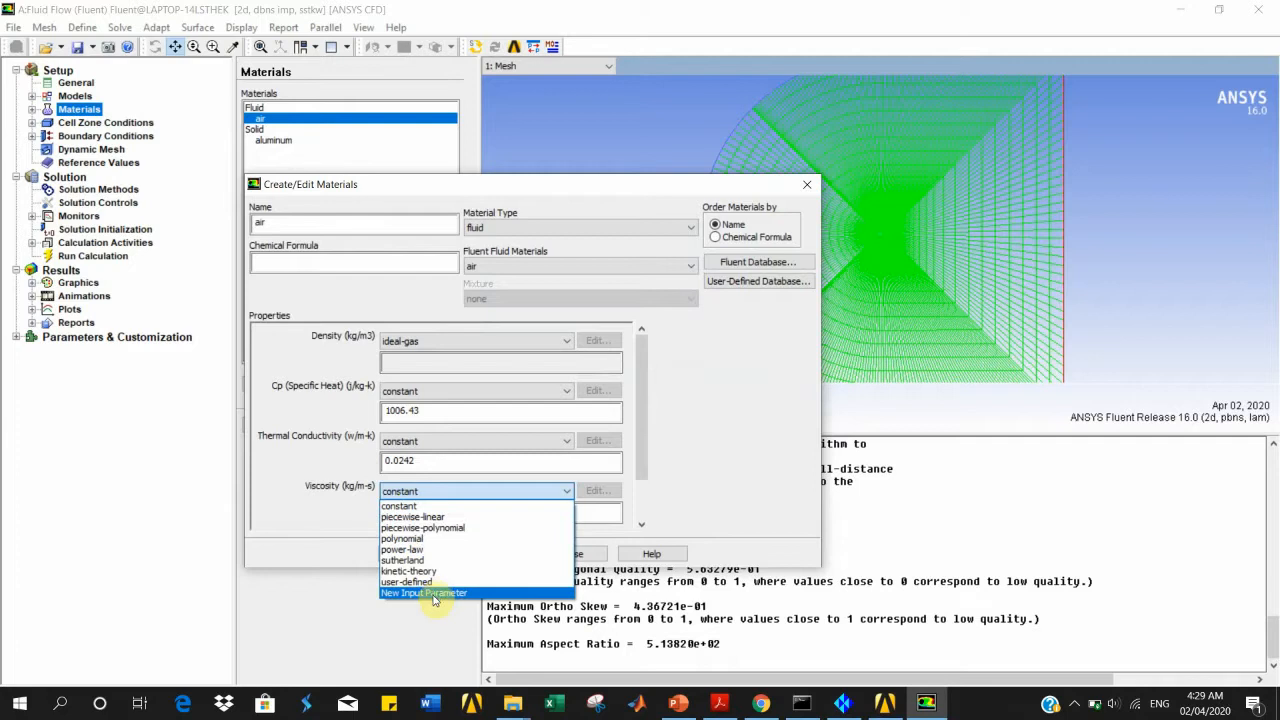
pyautogui.click(420, 560)
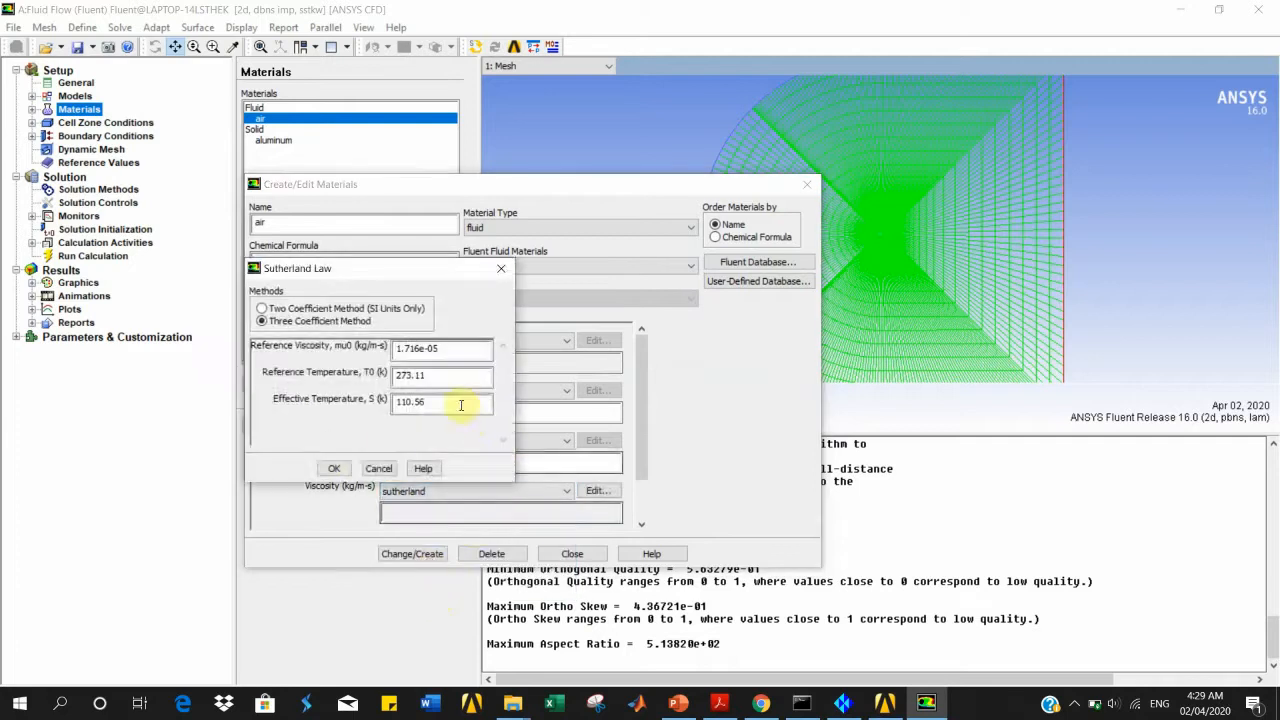
pyautogui.click(333, 470)
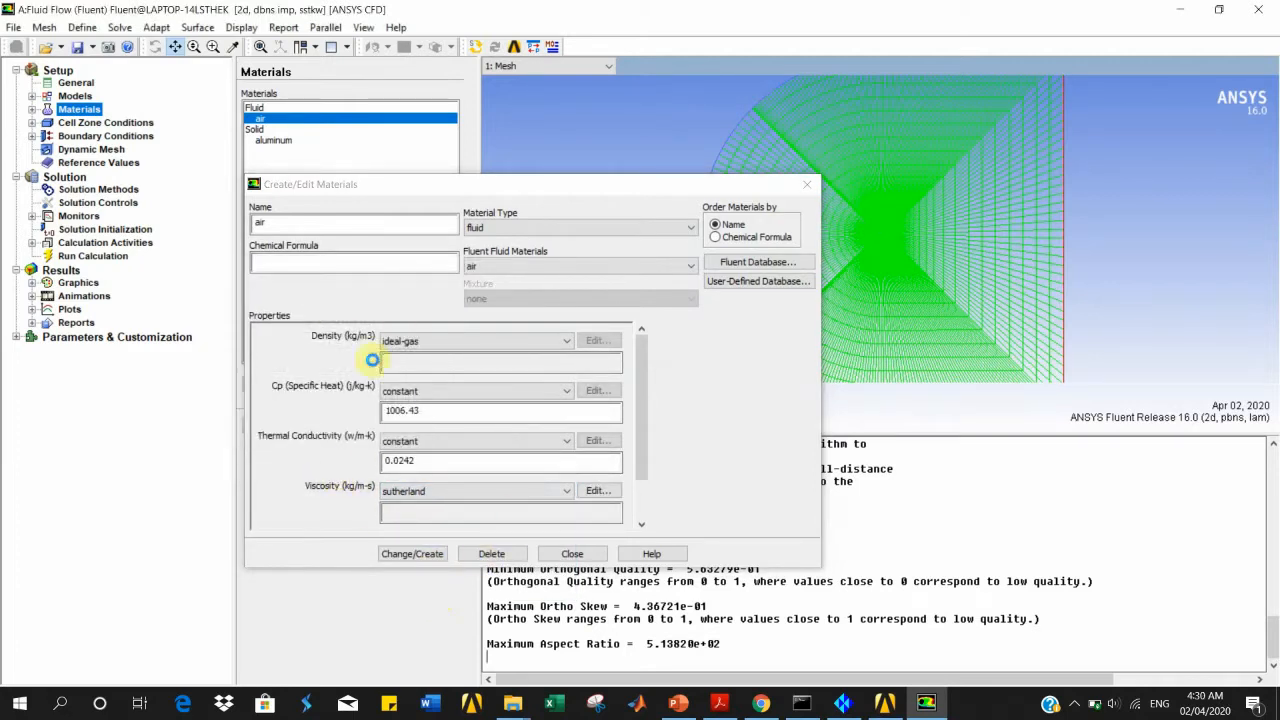
# Step: Enter 1006.43 j/kg-k as air's specific heat and close the material editor
pyautogui.click(410, 409)
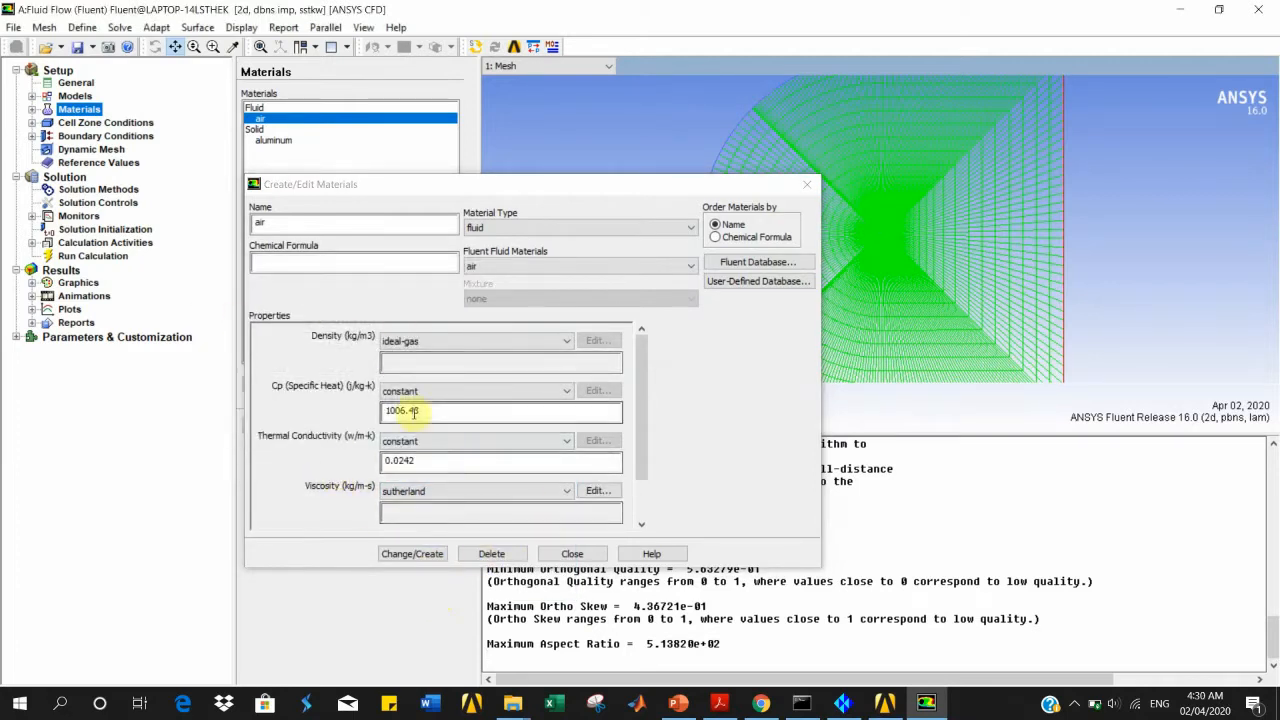
pyautogui.press('Delete')
pyautogui.press('Delete')
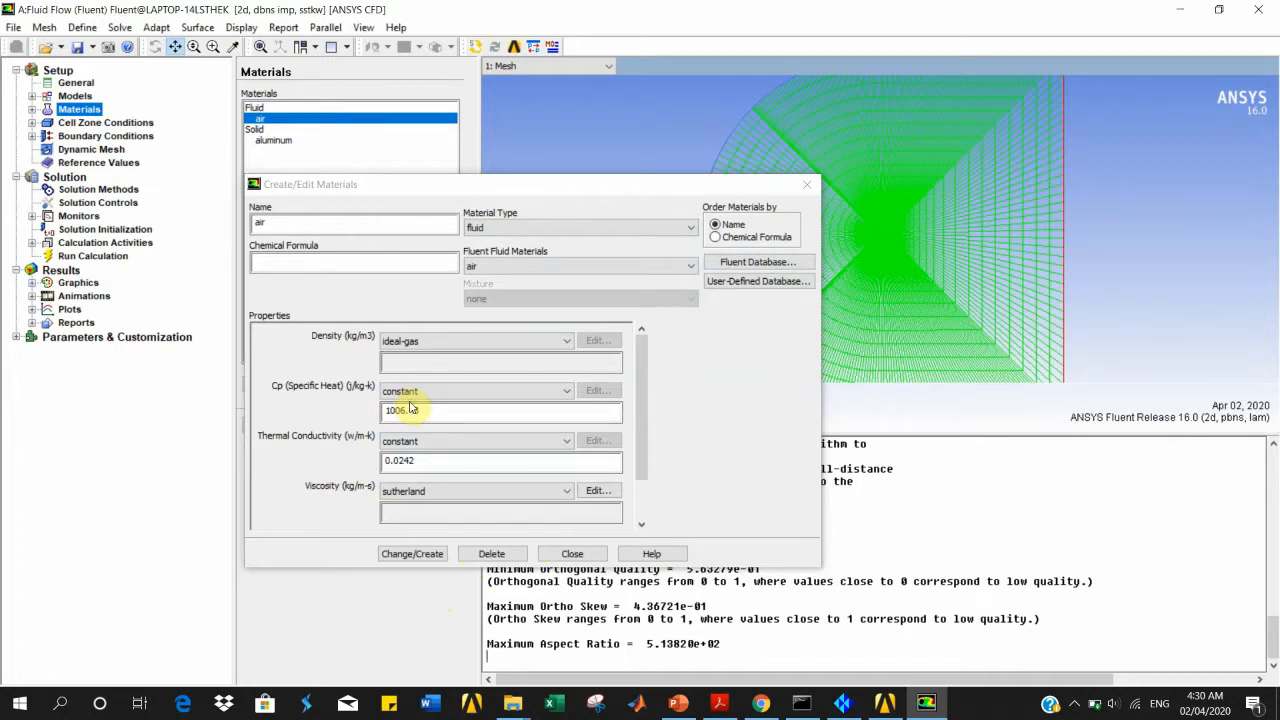
pyautogui.write('43')
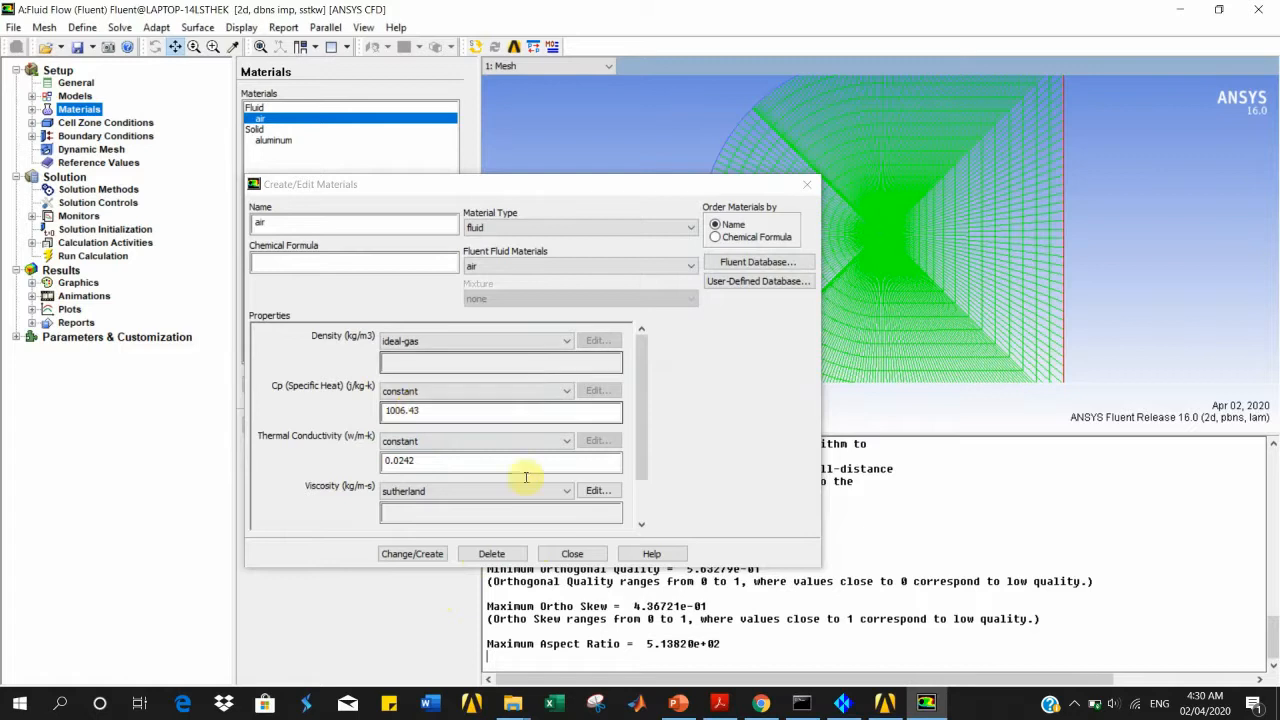
pyautogui.click(566, 553)
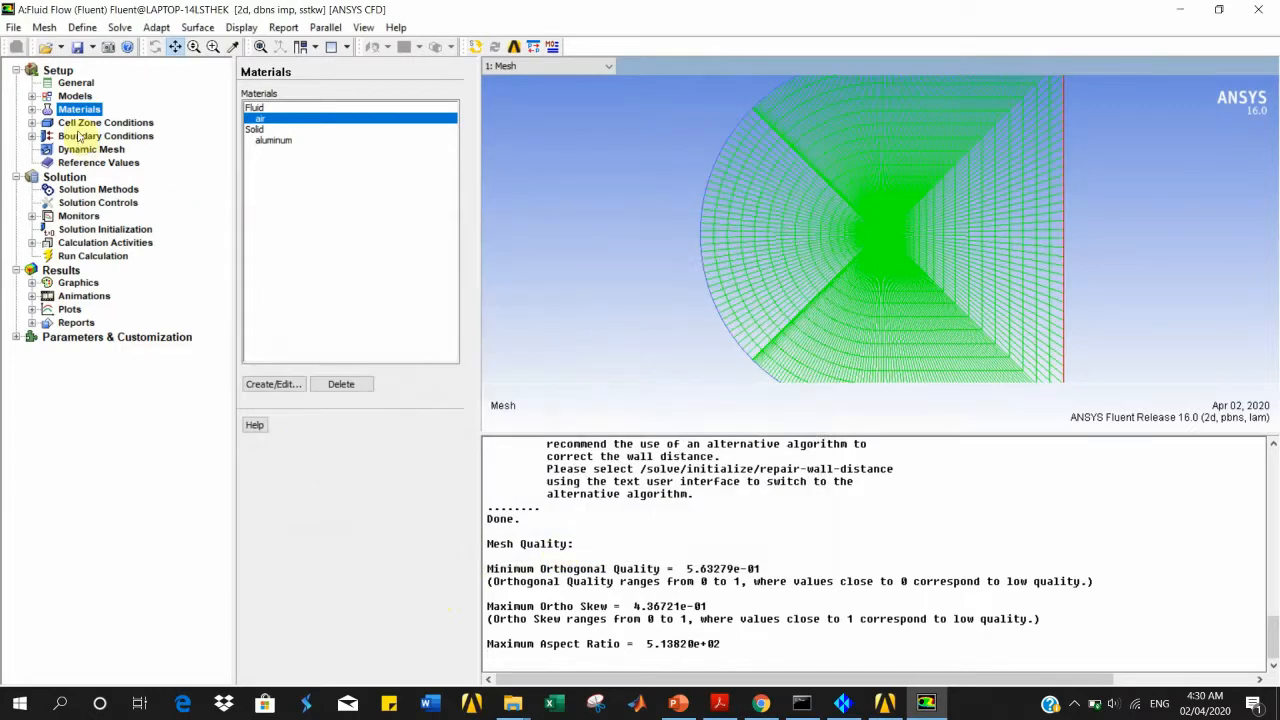
# Step: Inspect the fluid cell zone's conditions and its Frame Motion options, leaving the zone unmodified
pyautogui.click(87, 124)
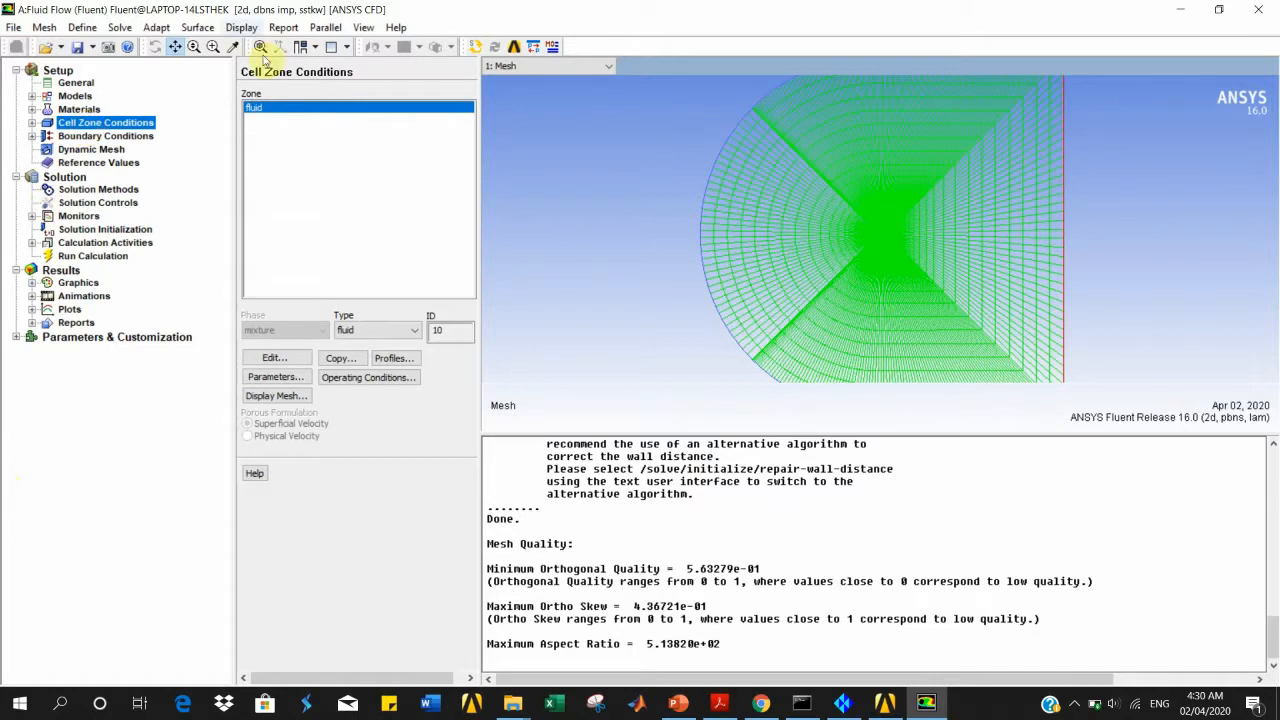
pyautogui.doubleClick(262, 106)
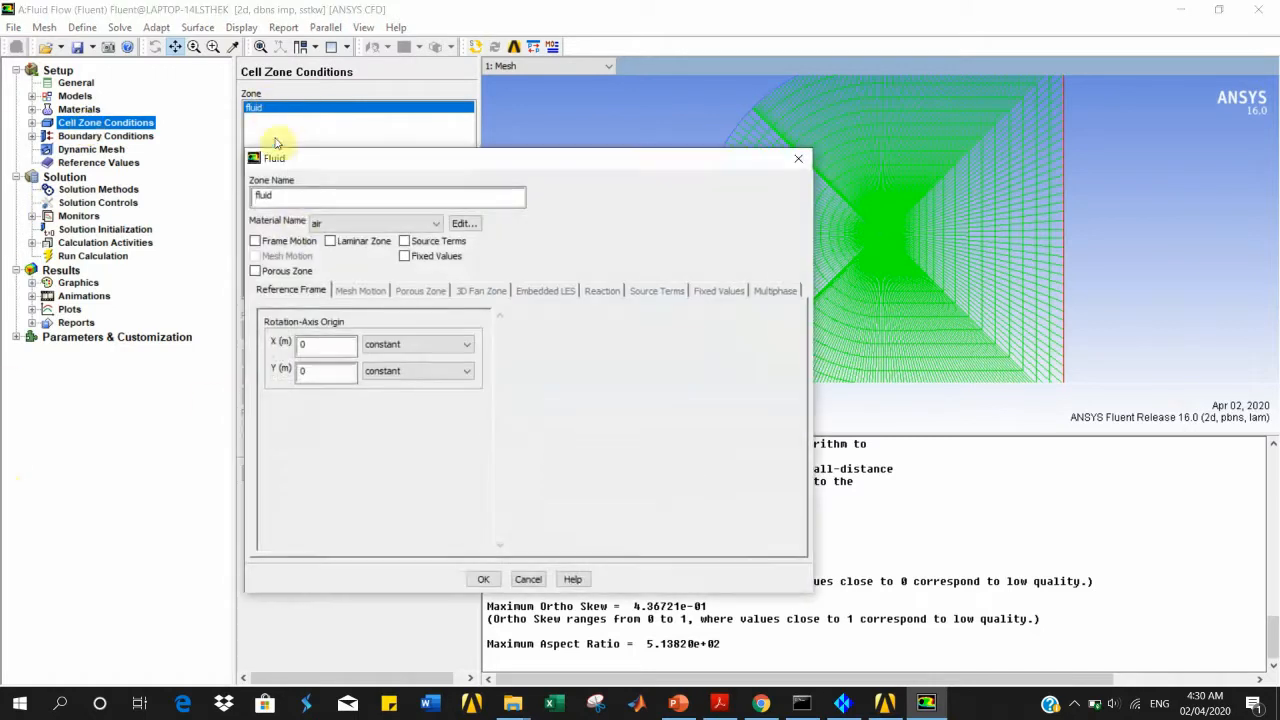
pyautogui.click(279, 245)
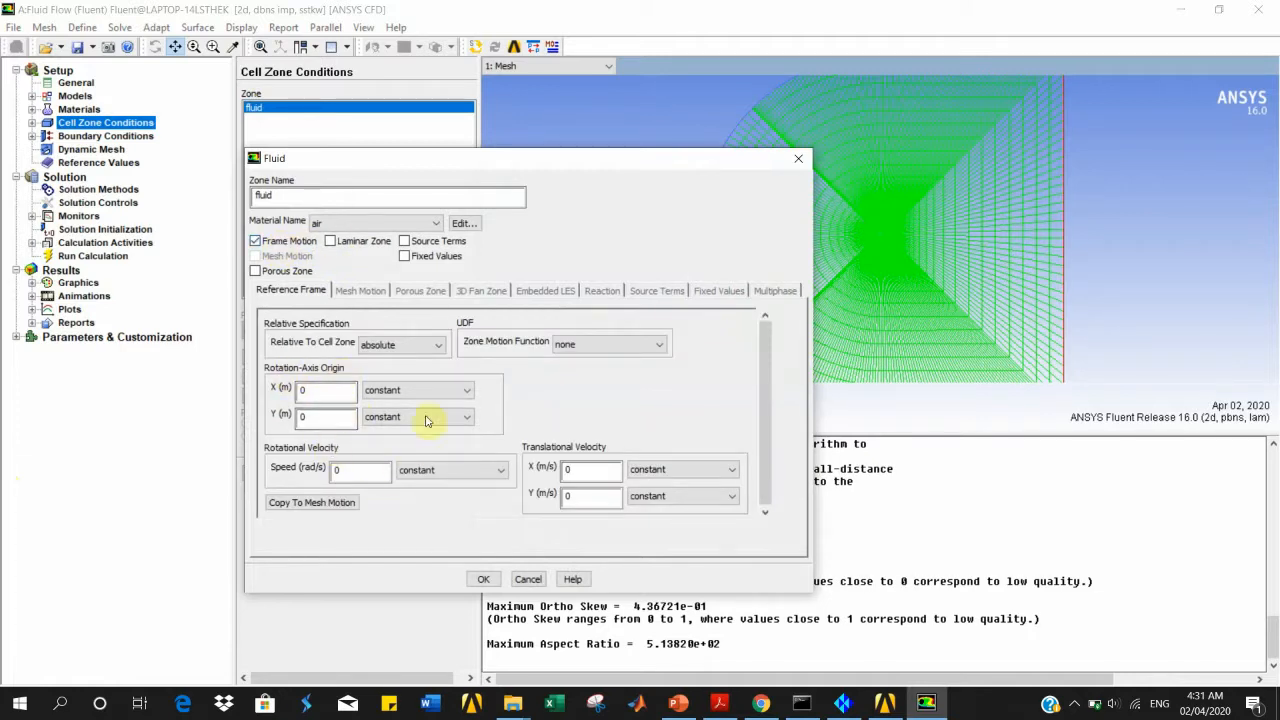
pyautogui.click(257, 242)
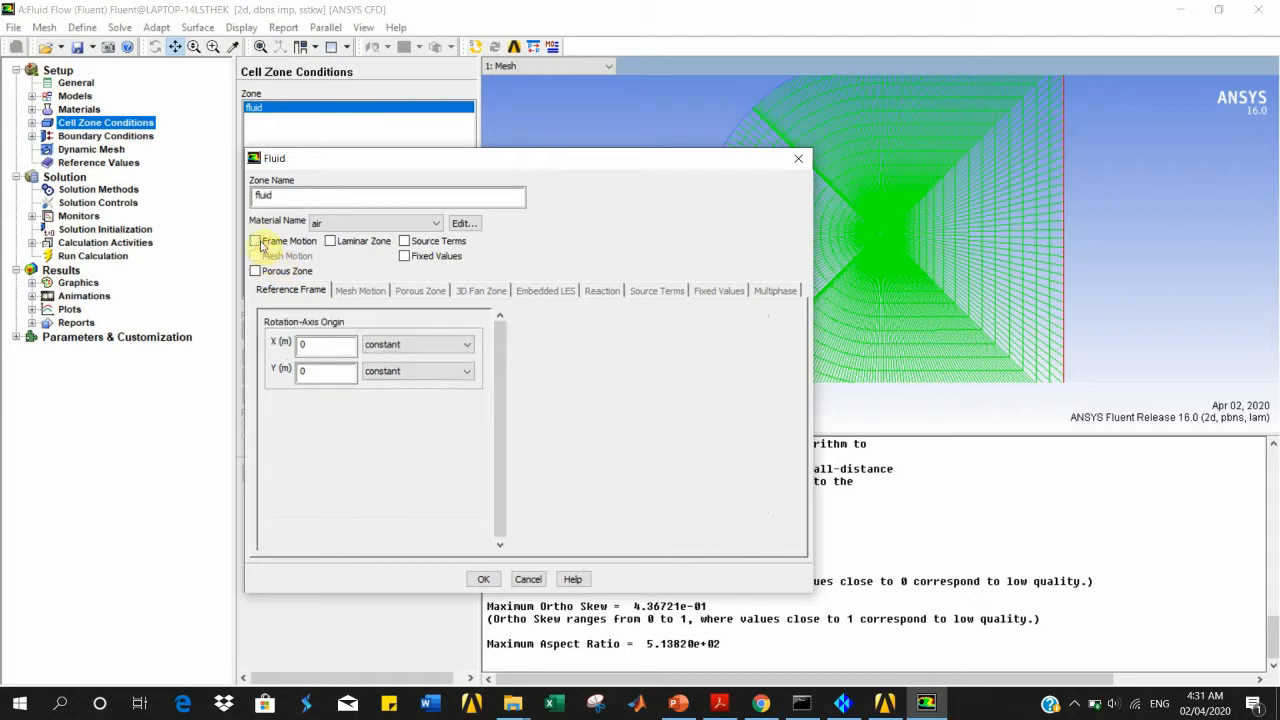
pyautogui.click(528, 579)
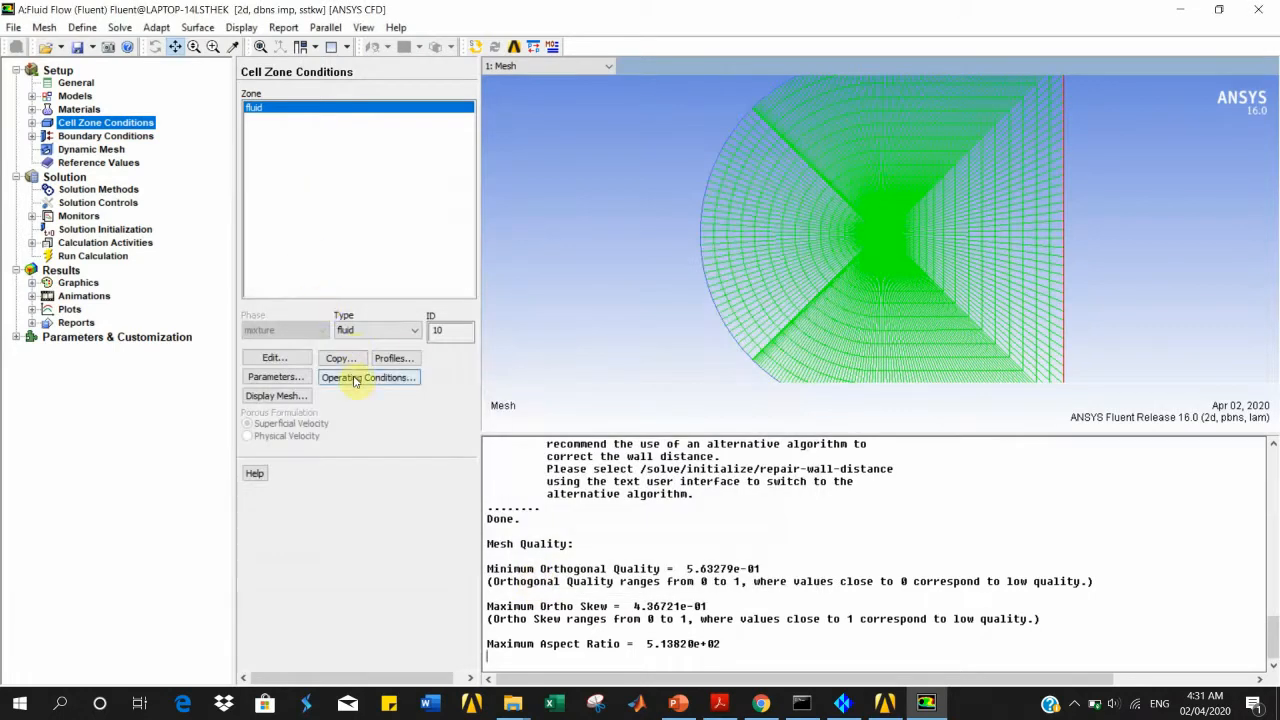
# Step: Set the operating pressure to 0 pascal in the cell zone's Operating Conditions
pyautogui.click(353, 377)
pyautogui.doubleClick(341, 323)
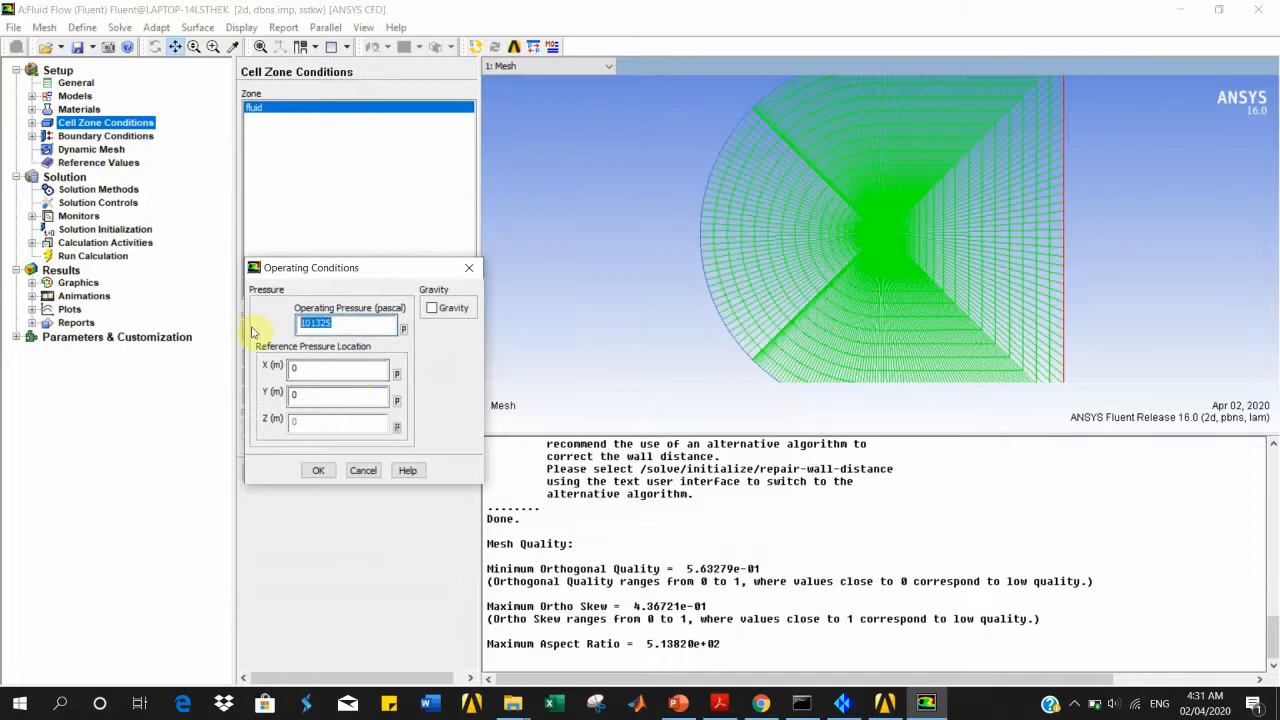
pyautogui.write('0')
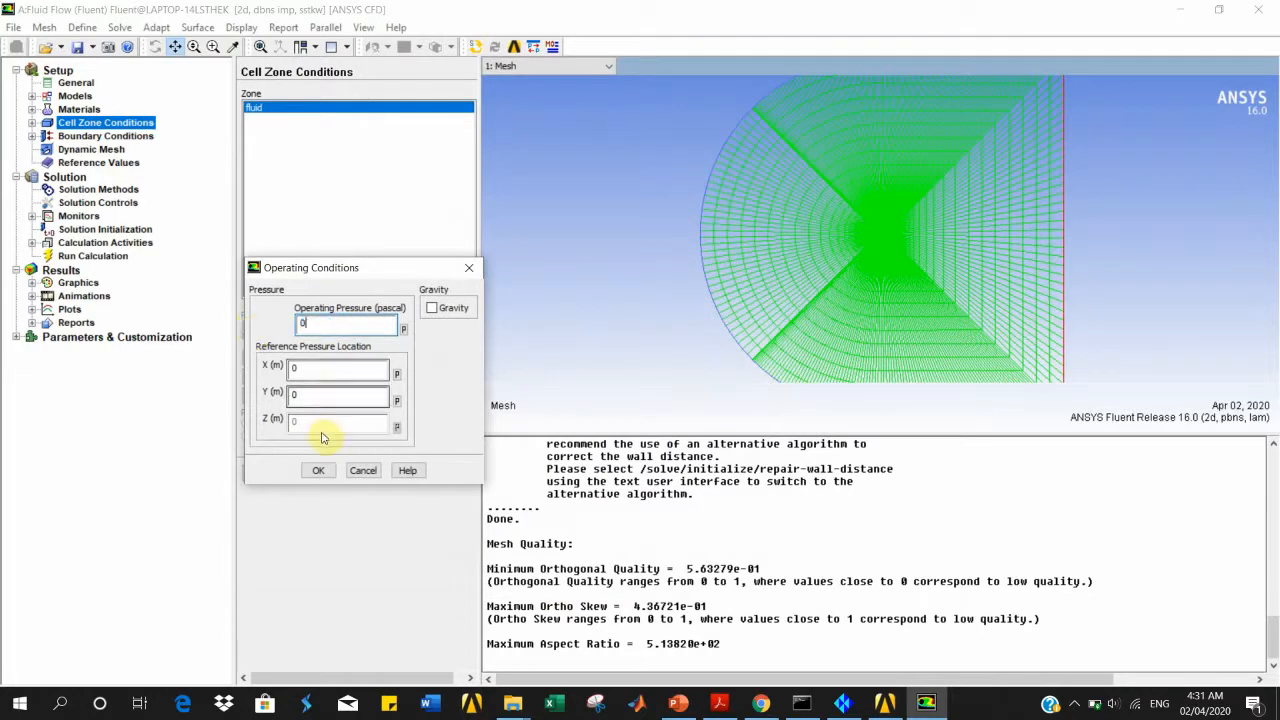
pyautogui.click(318, 470)
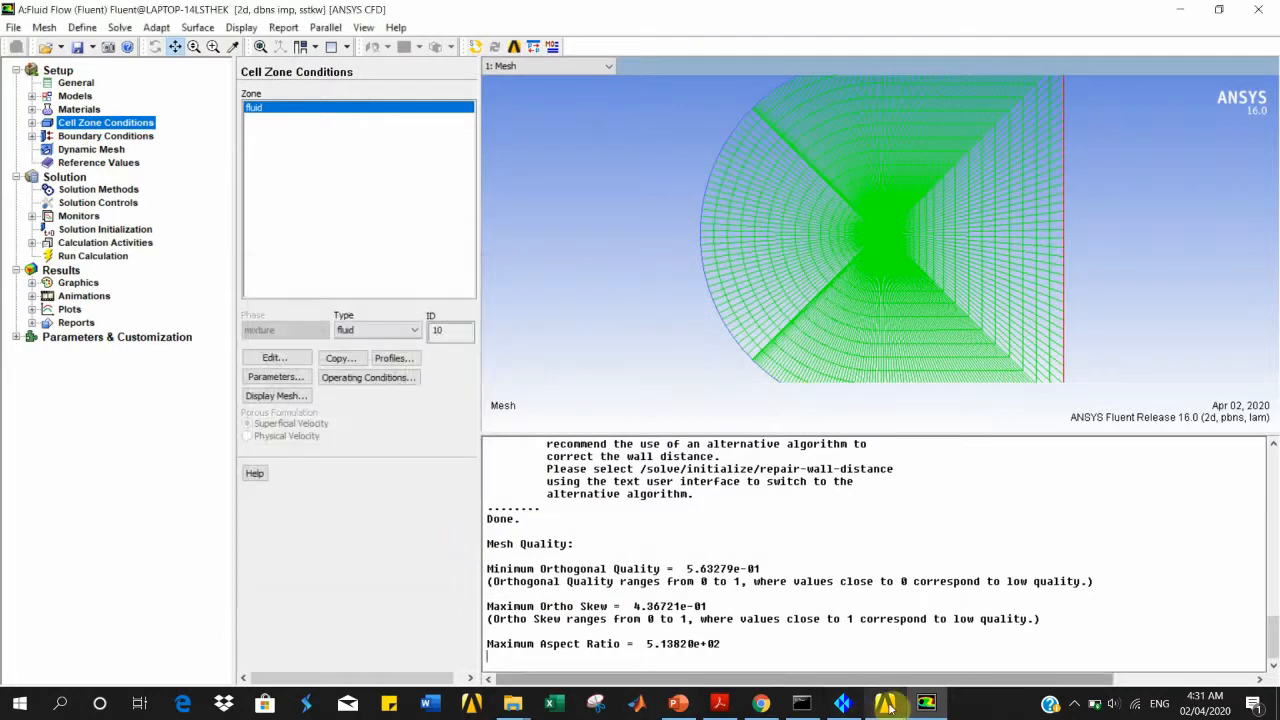
# Step: Read the operating-pressure slide in the PowerPoint presentation and return to Fluent to recheck the Operating Conditions
pyautogui.click(688, 703)
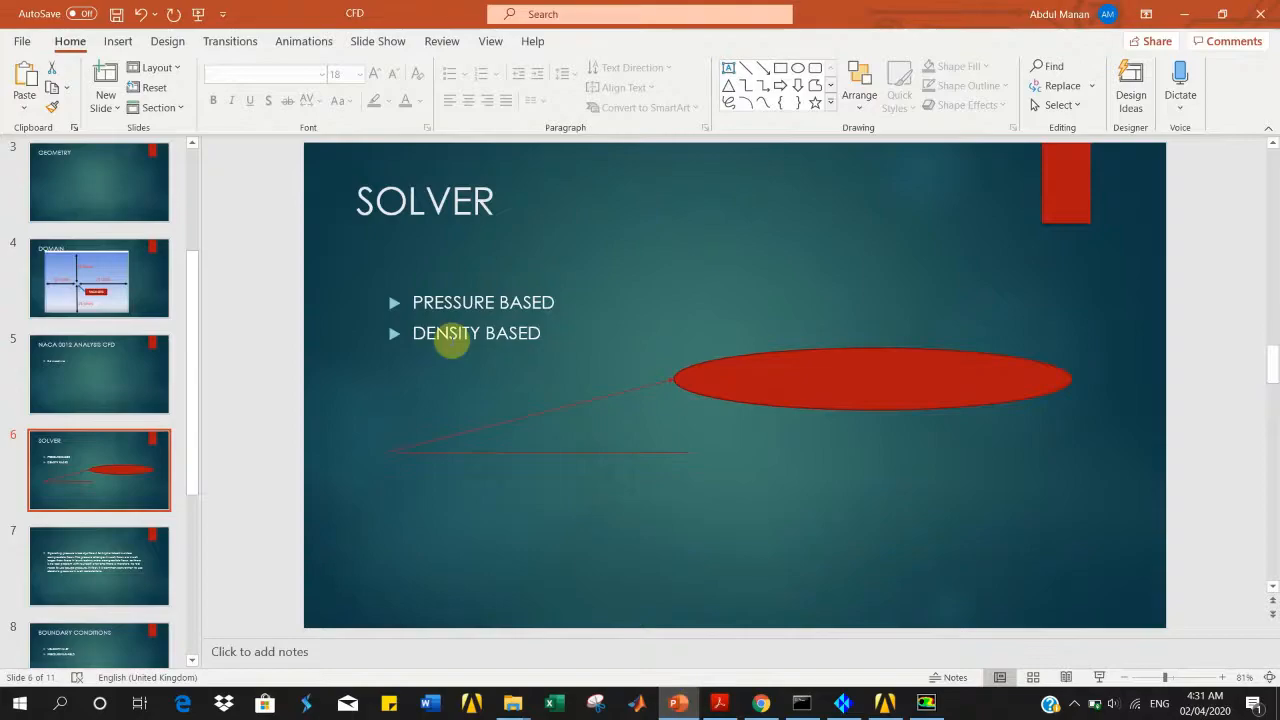
pyautogui.scroll(1, 451, 340)
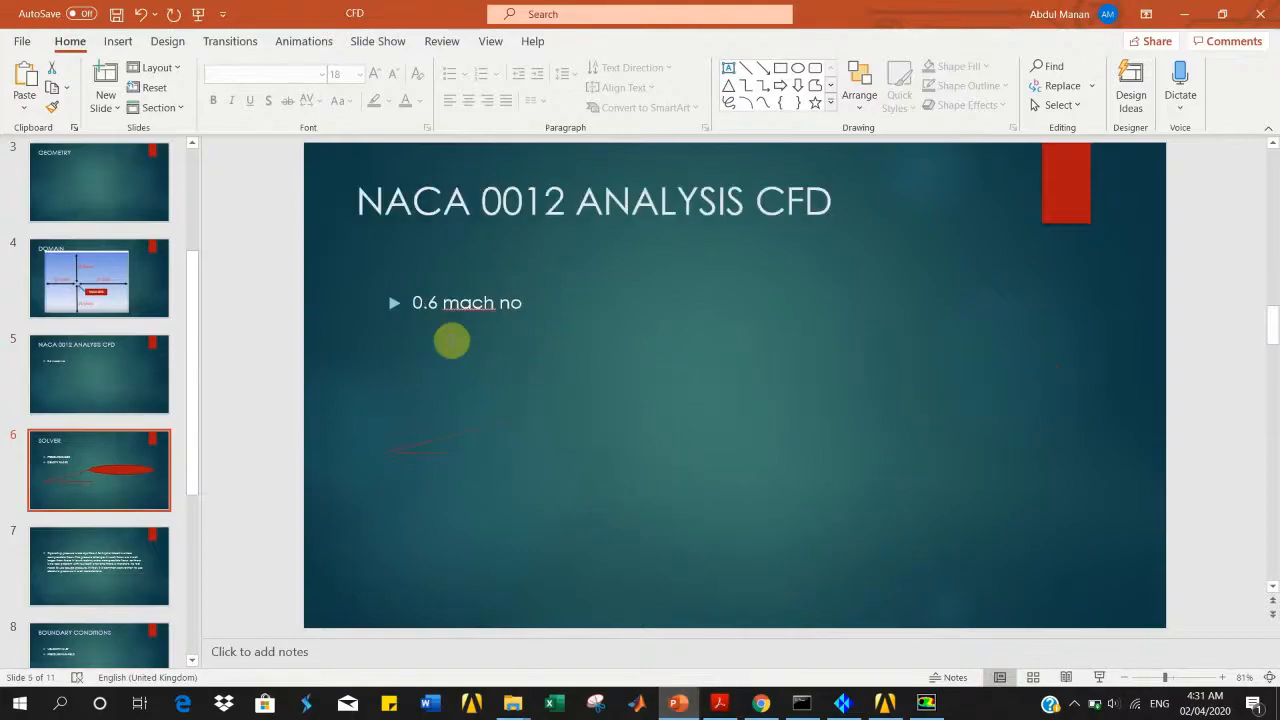
pyautogui.scroll(-2, 451, 340)
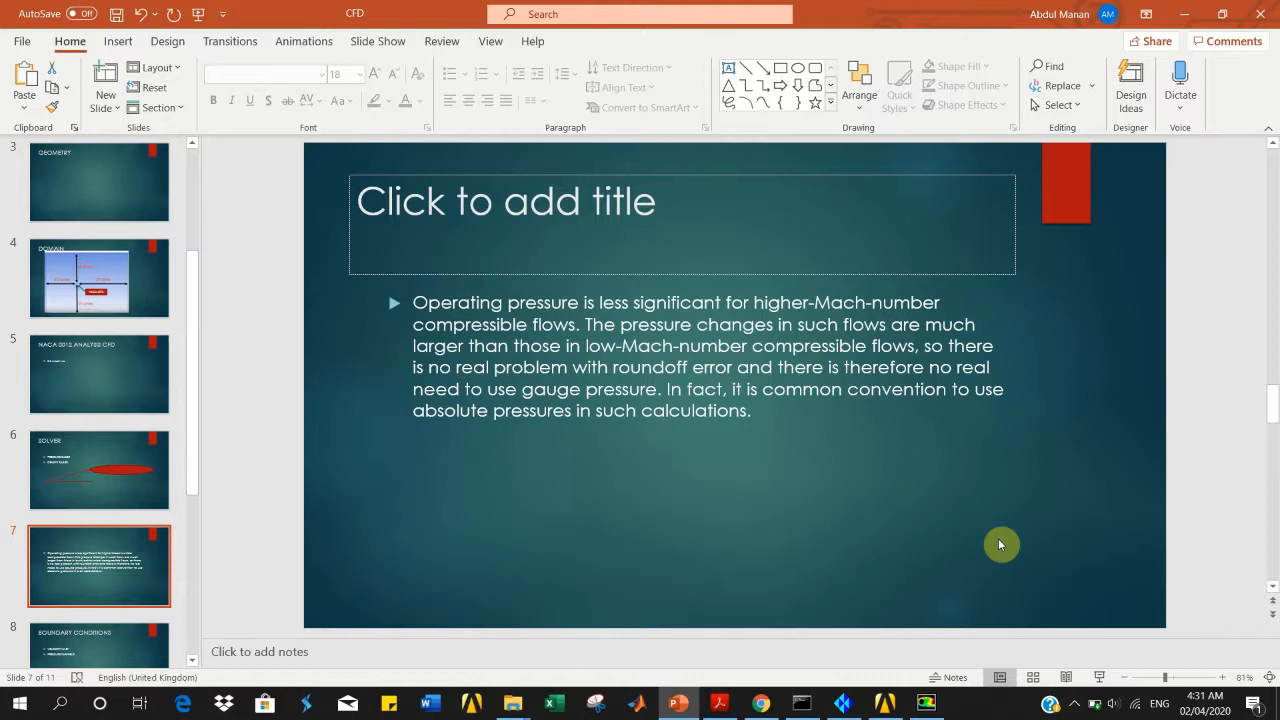
pyautogui.click(1183, 14)
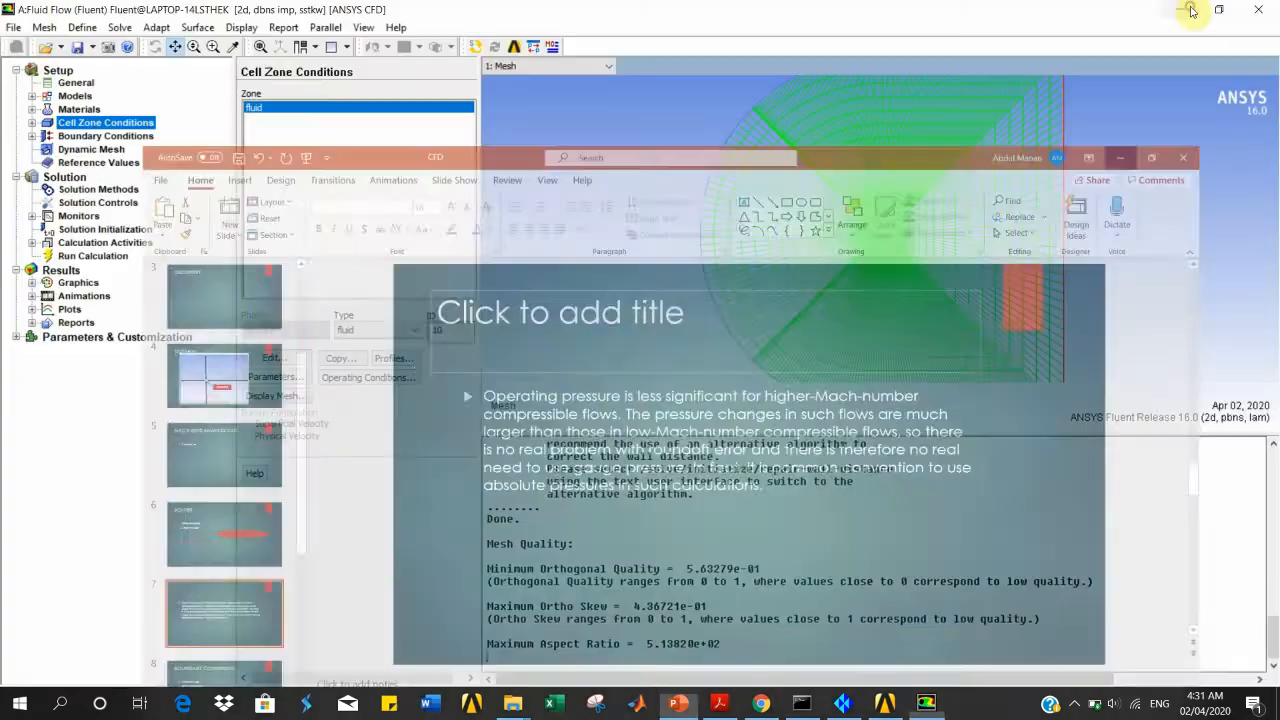
pyautogui.click(368, 377)
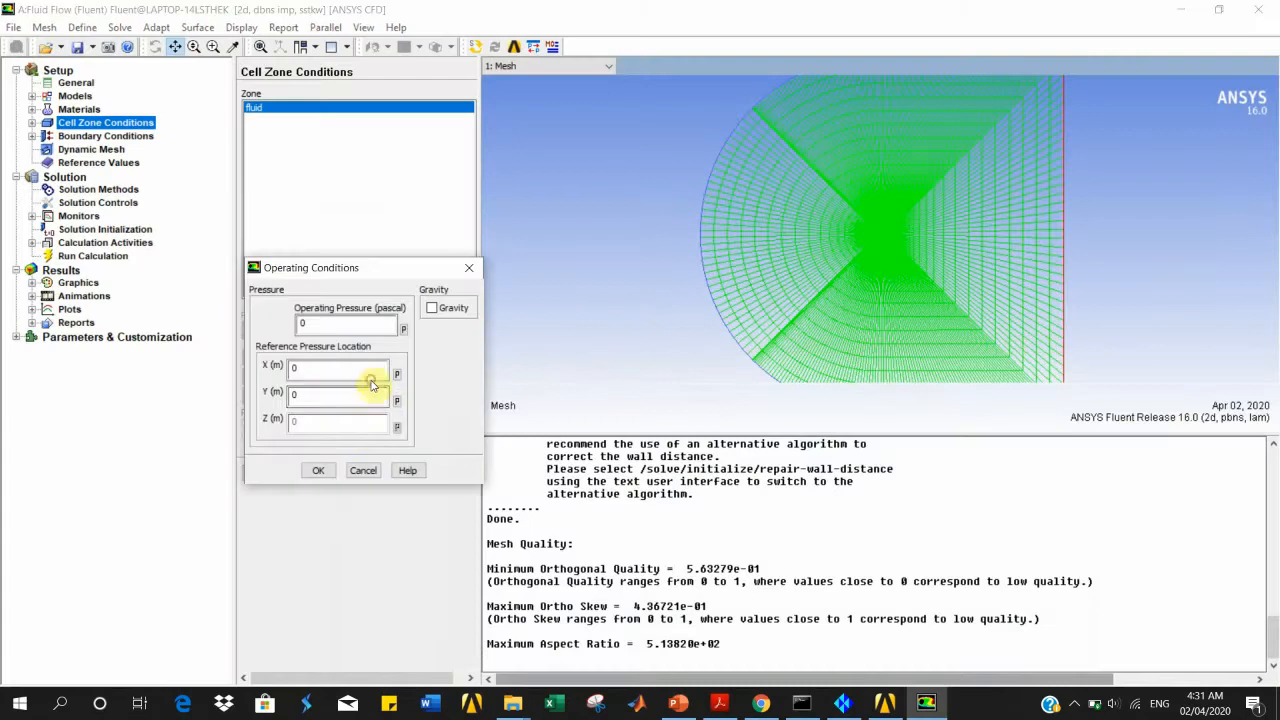
pyautogui.click(316, 471)
# Step: Show the Boundary Conditions zones, view the Boundary Conditions slide in PowerPoint and return to Fluent
pyautogui.click(108, 136)
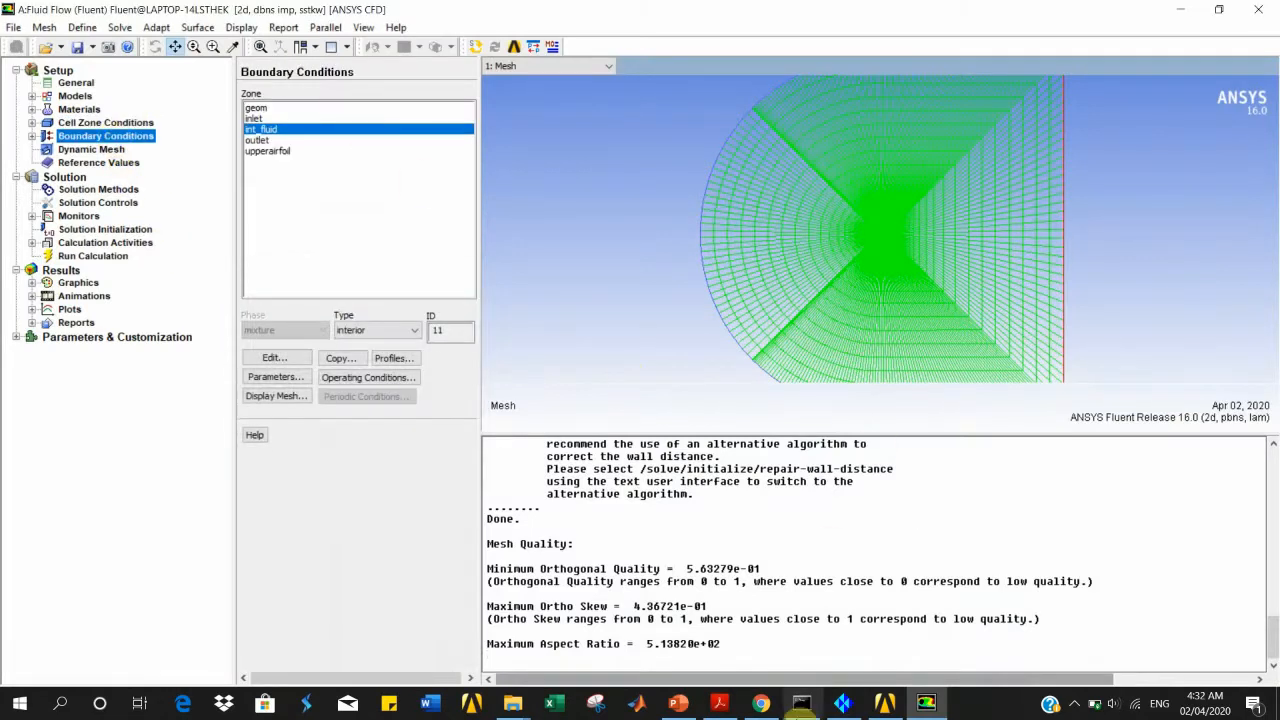
pyautogui.click(688, 706)
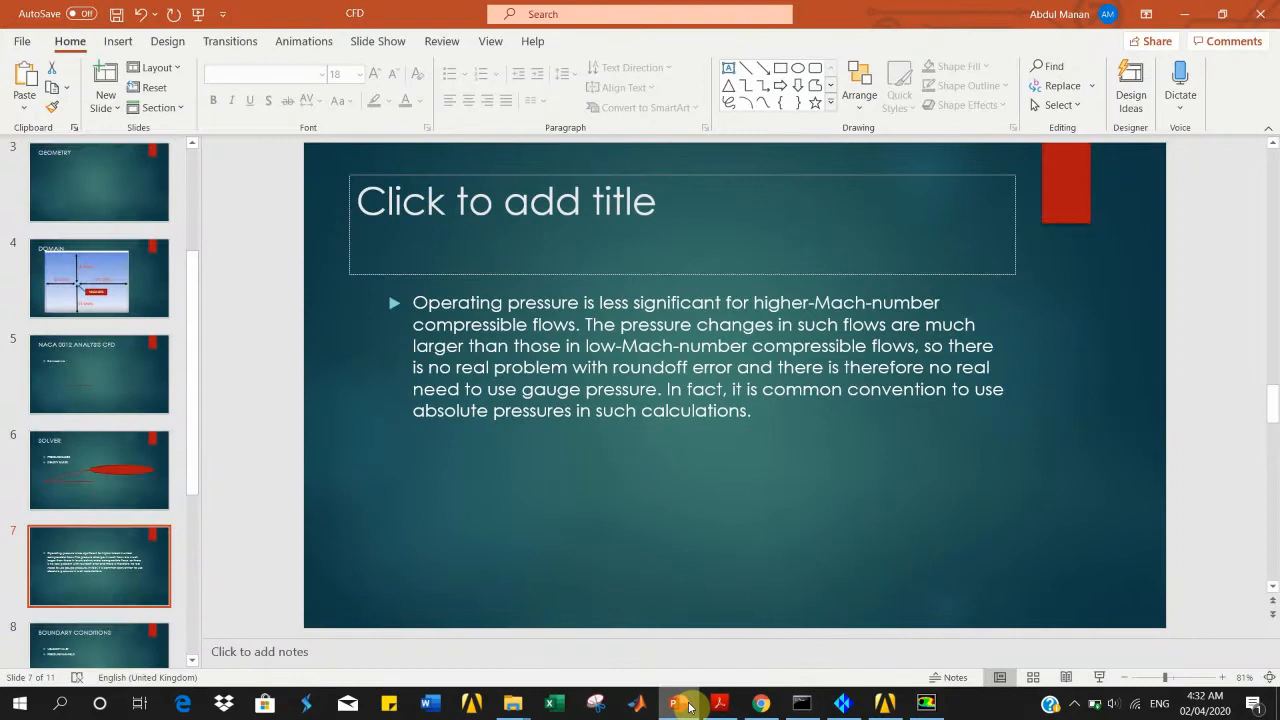
pyautogui.press('Down')
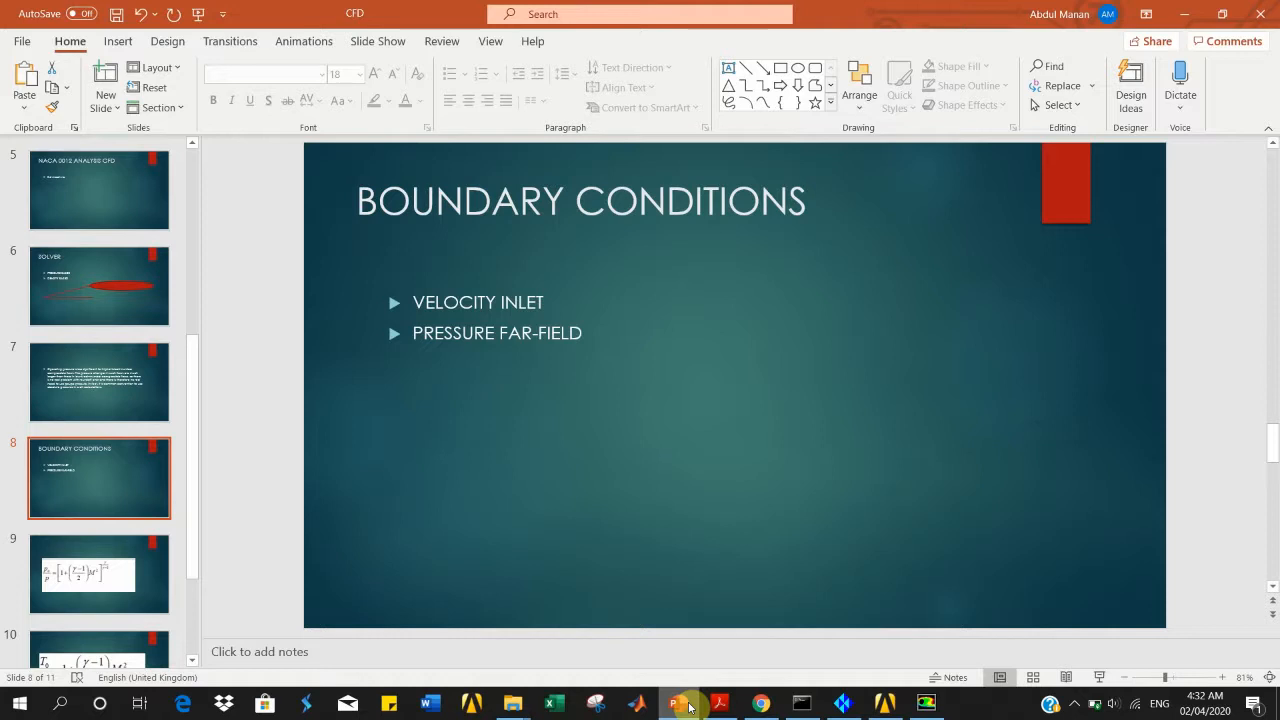
pyautogui.click(688, 707)
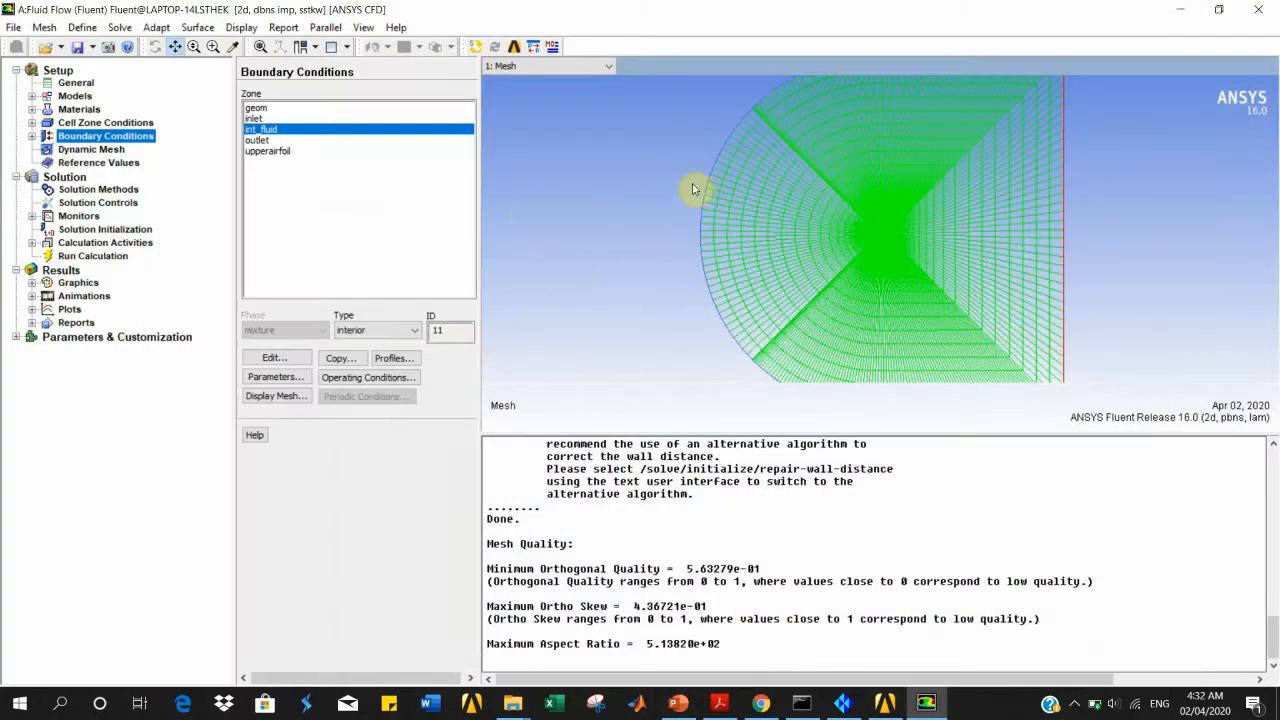
# Step: Examine the inlet and outlet zones and the full outline of the mesh domain around the airfoil
pyautogui.click(257, 118)
pyautogui.click(259, 140)
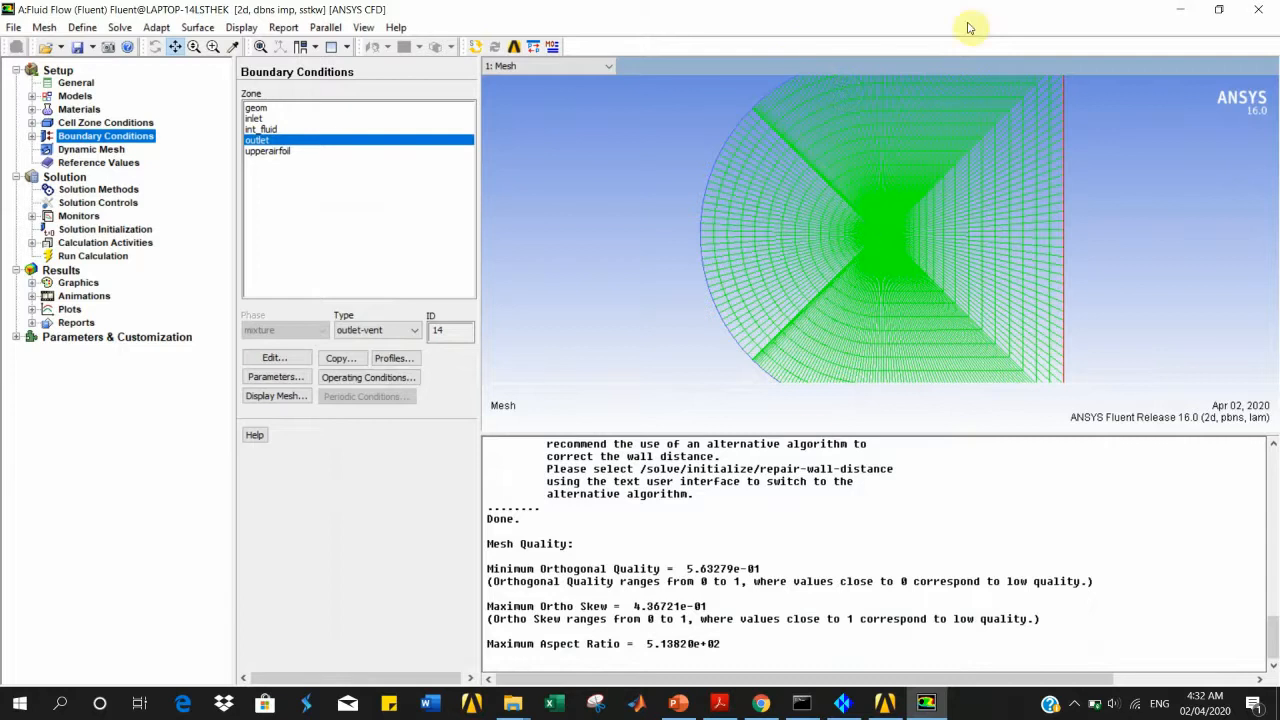
pyautogui.moveTo(822, 182); pyautogui.dragTo(890, 222, button='middle')
pyautogui.moveTo(891, 258); pyautogui.dragTo(867, 219)
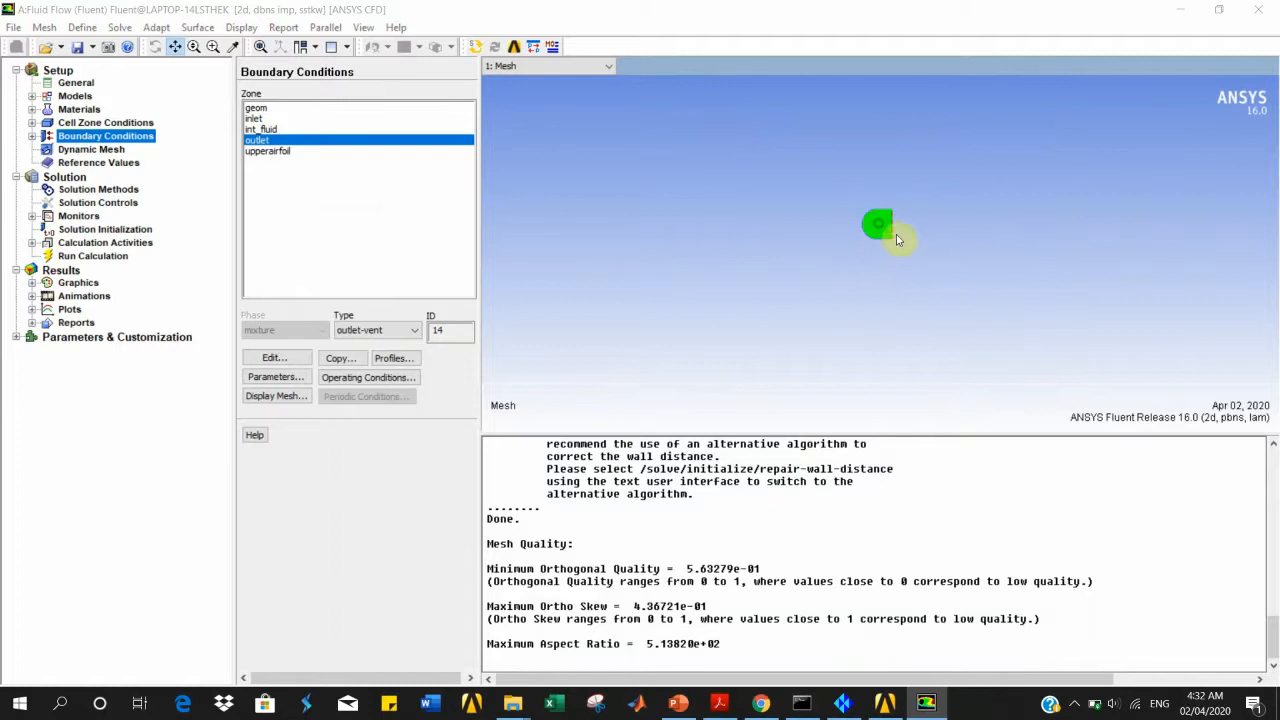
pyautogui.moveTo(837, 172); pyautogui.dragTo(904, 244, button='middle')
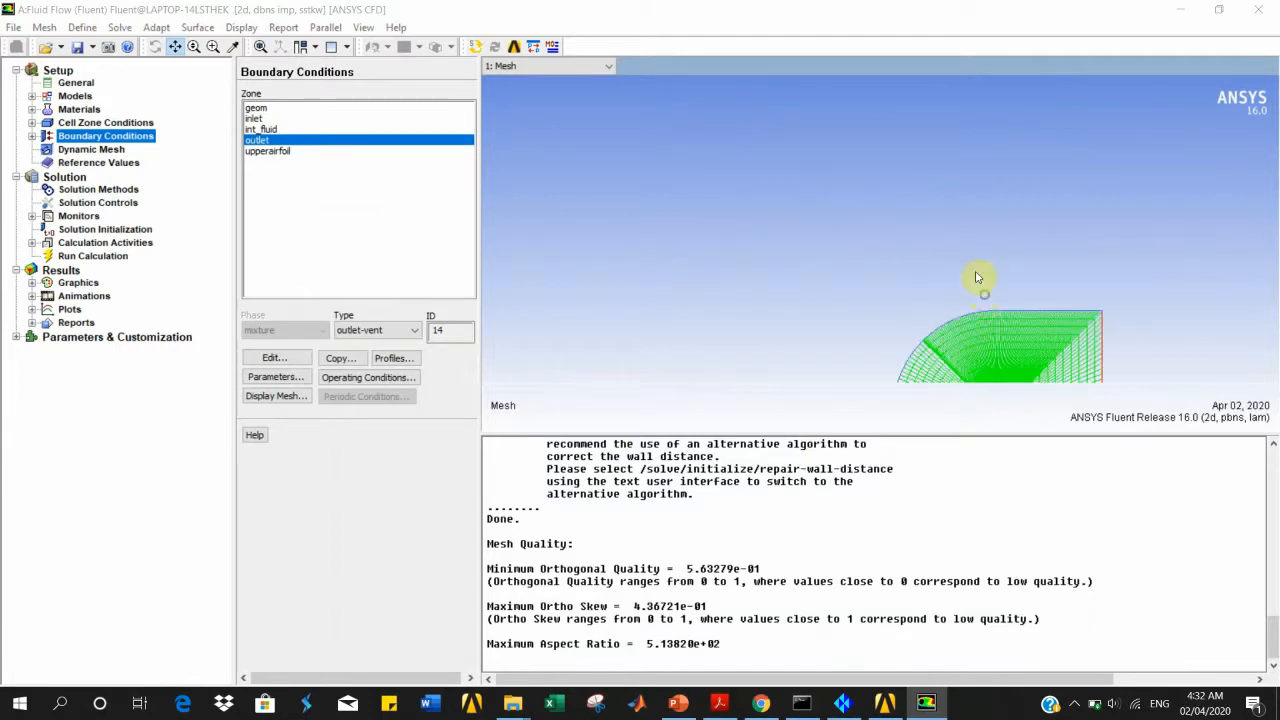
pyautogui.moveTo(978, 277); pyautogui.dragTo(974, 274, button='middle')
pyautogui.moveTo(849, 233); pyautogui.dragTo(903, 264, button='middle')
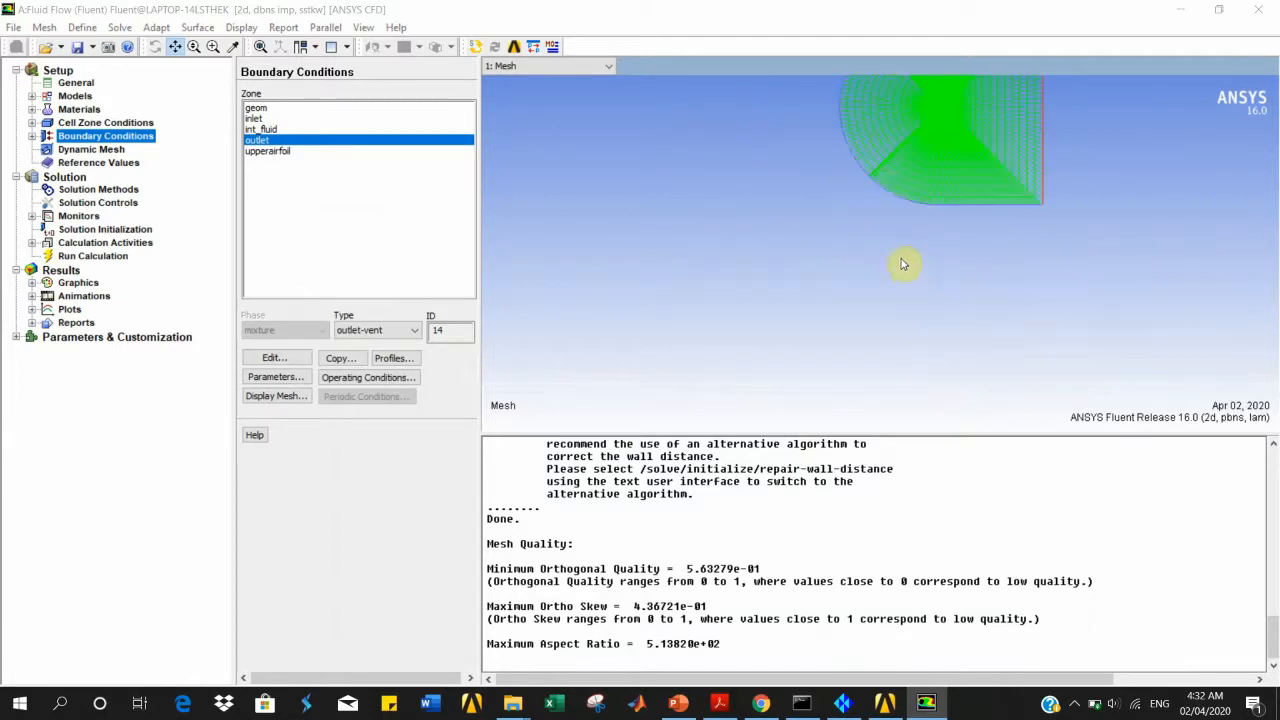
pyautogui.click(895, 111)
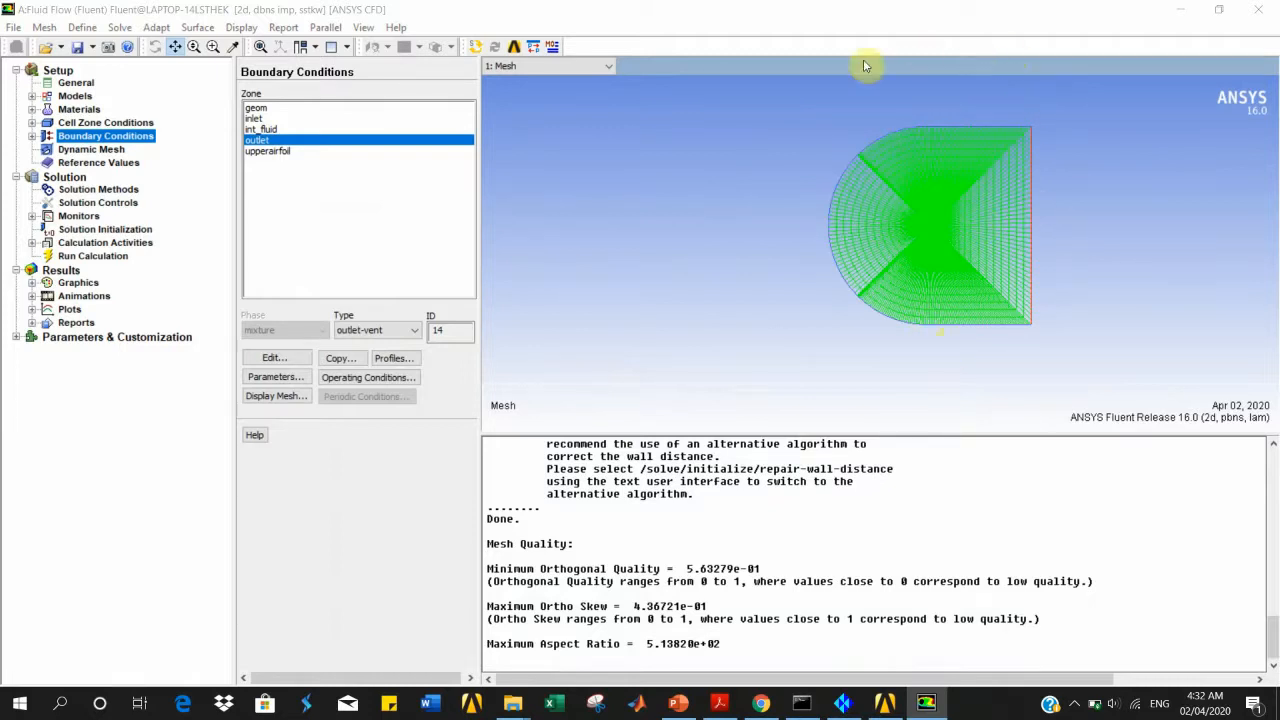
# Step: Review the momentum and thermal wall settings of the upperairfoil boundary and close them
pyautogui.click(280, 151)
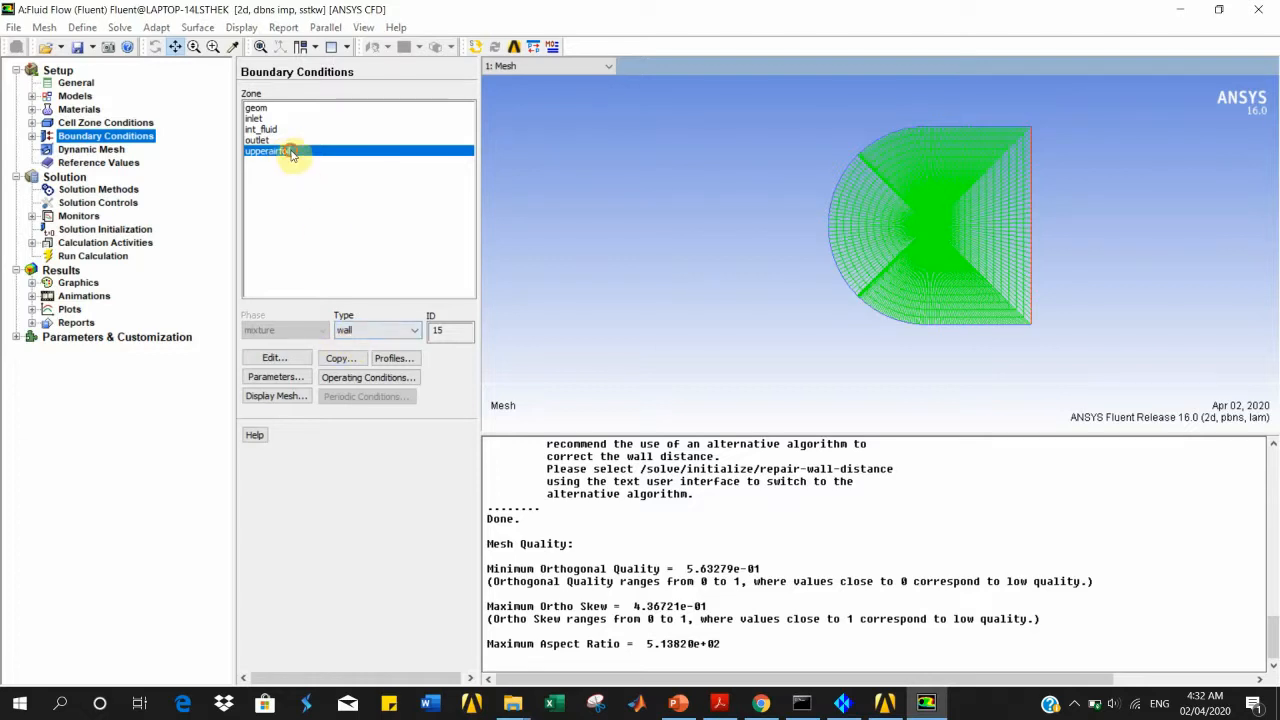
pyautogui.doubleClick(291, 155)
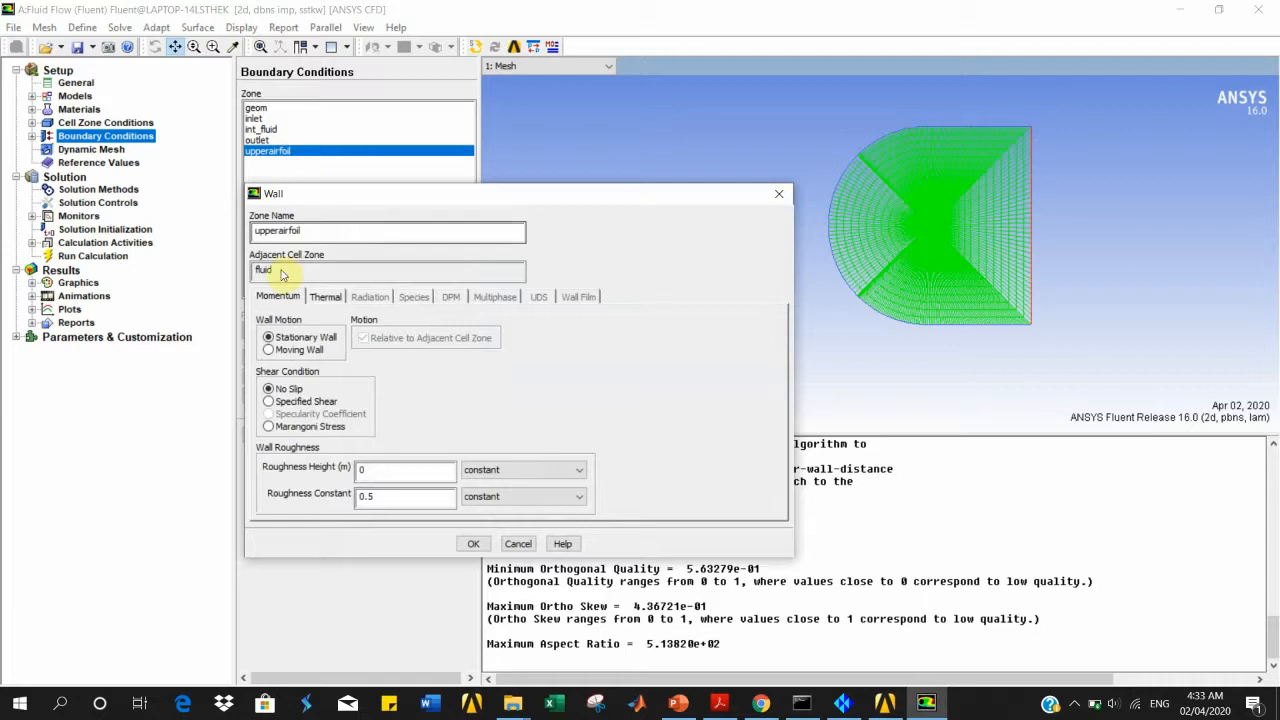
pyautogui.click(327, 296)
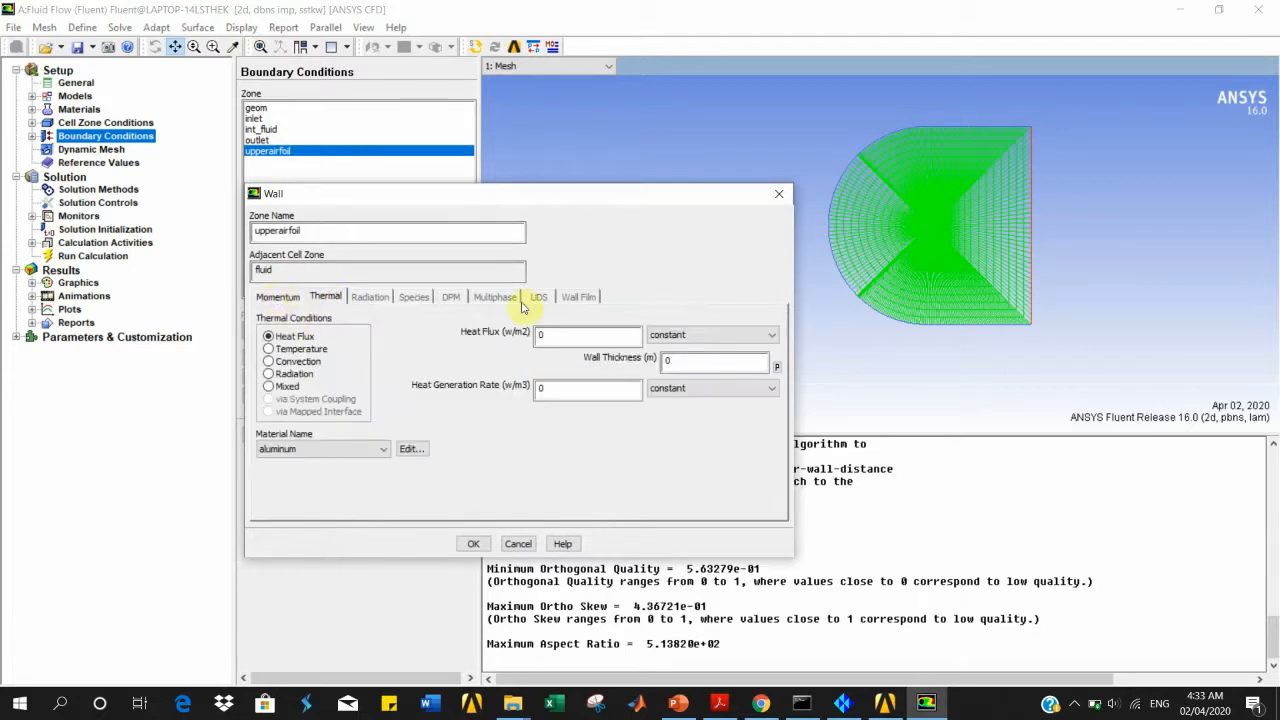
pyautogui.click(280, 296)
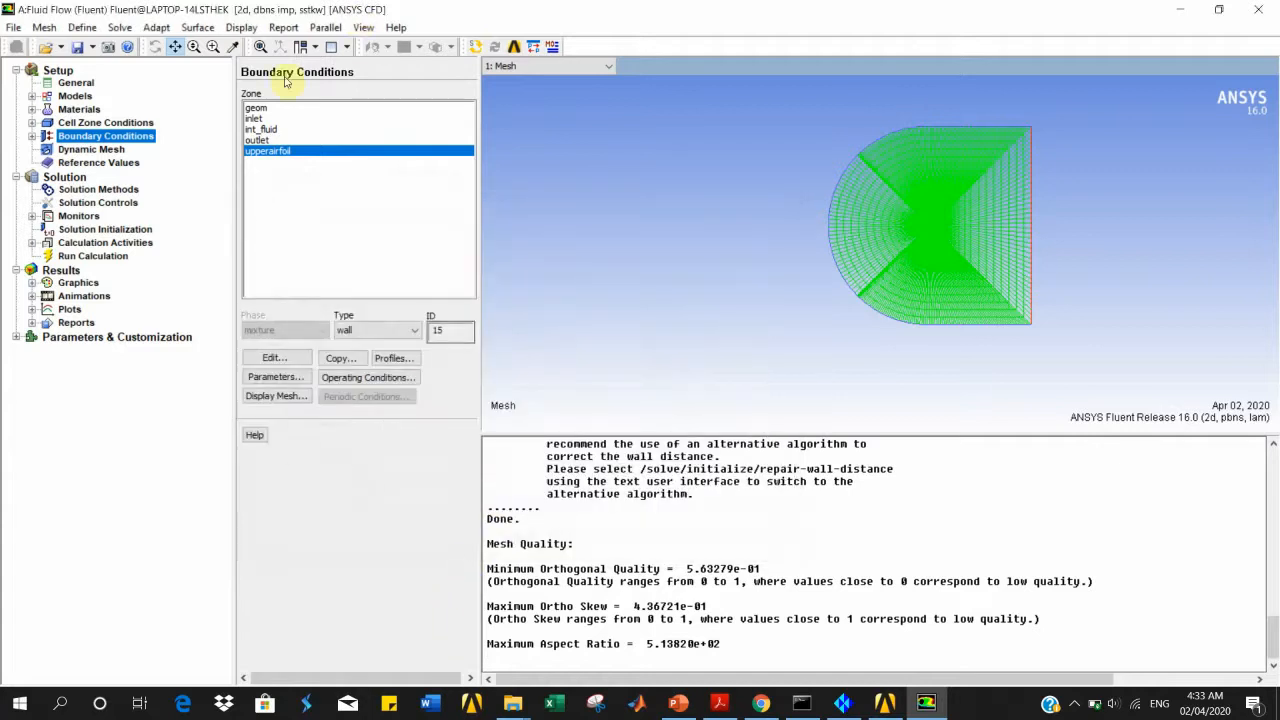
# Step: Change the inlet's boundary type to pressure-far-field with a Mach number of 0.6
pyautogui.click(262, 119)
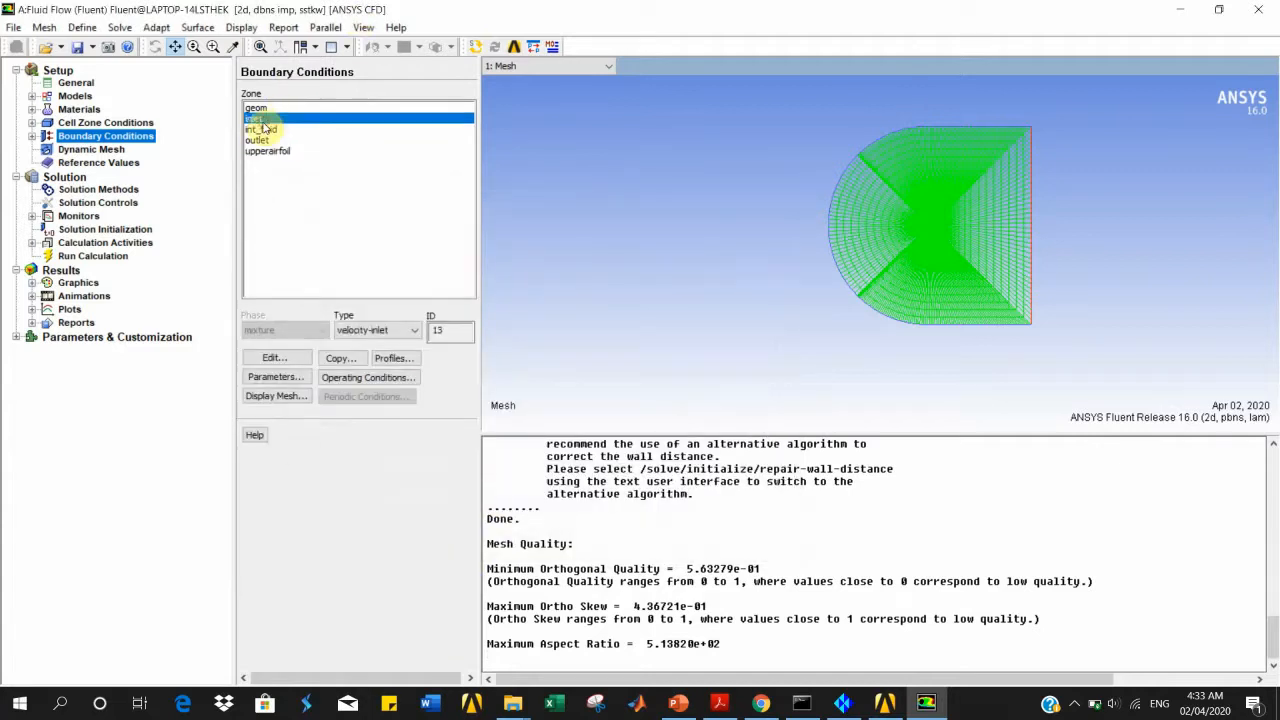
pyautogui.click(368, 330)
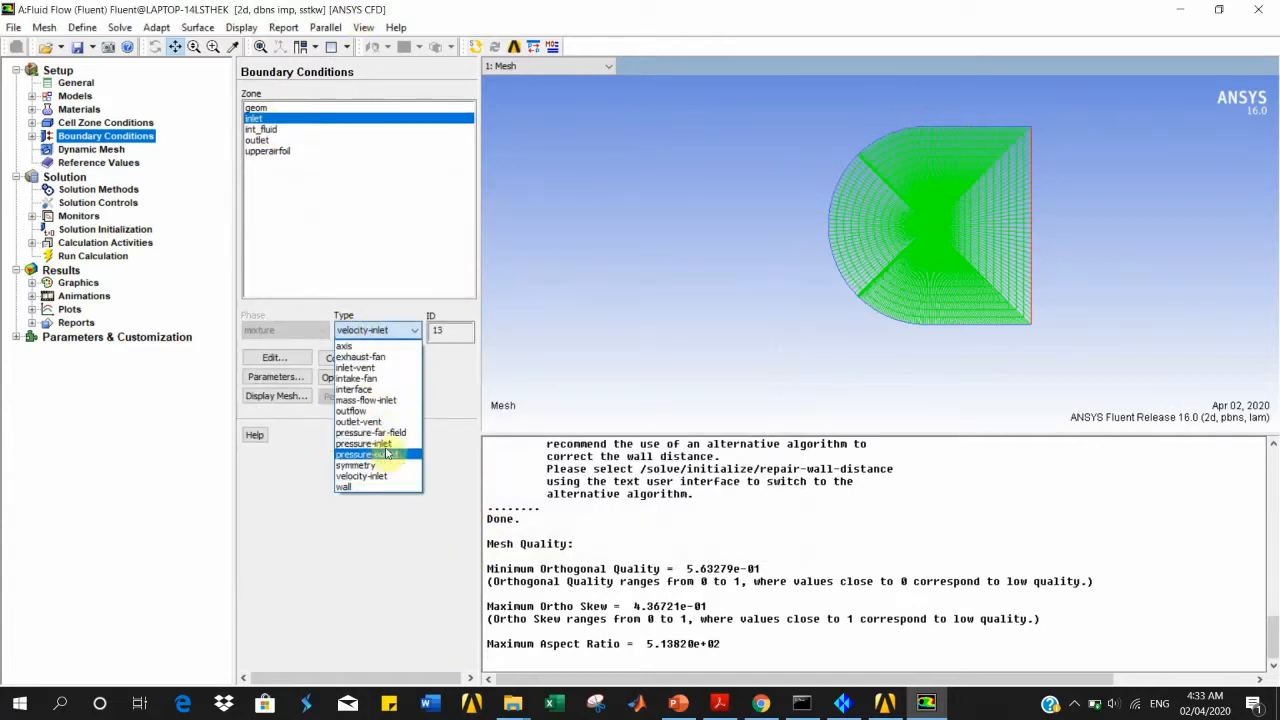
pyautogui.click(380, 432)
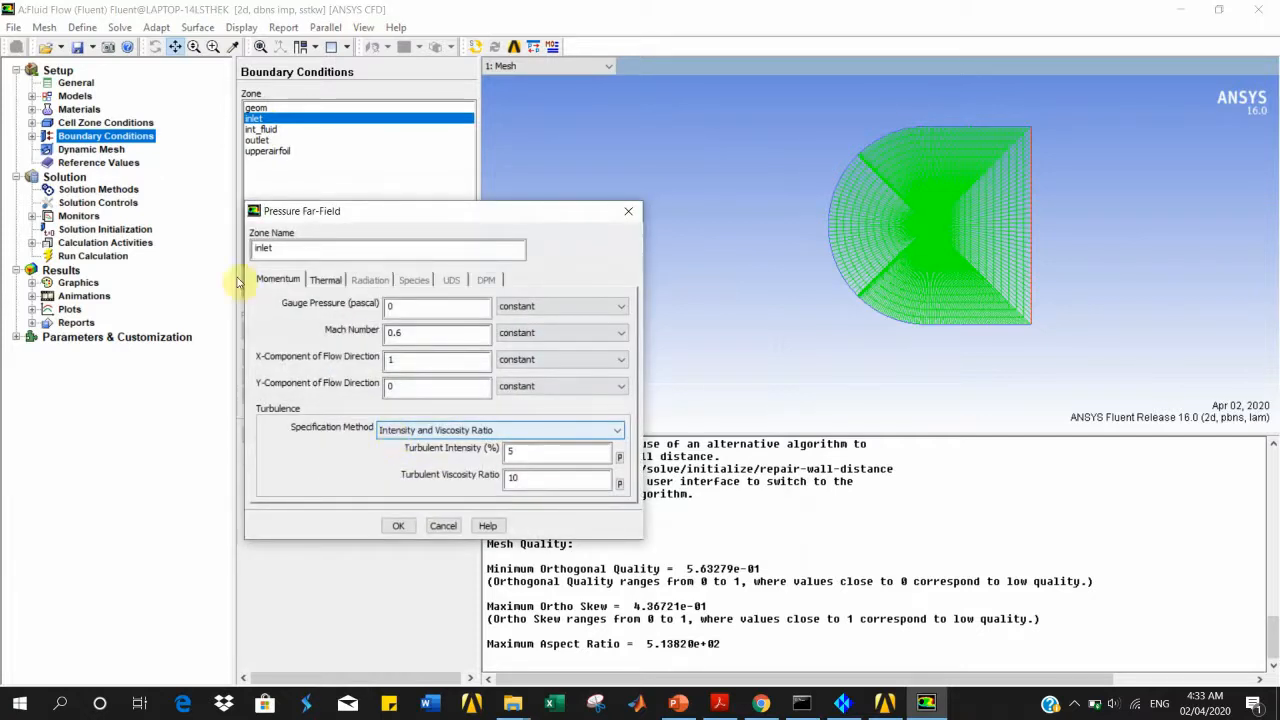
pyautogui.click(431, 331)
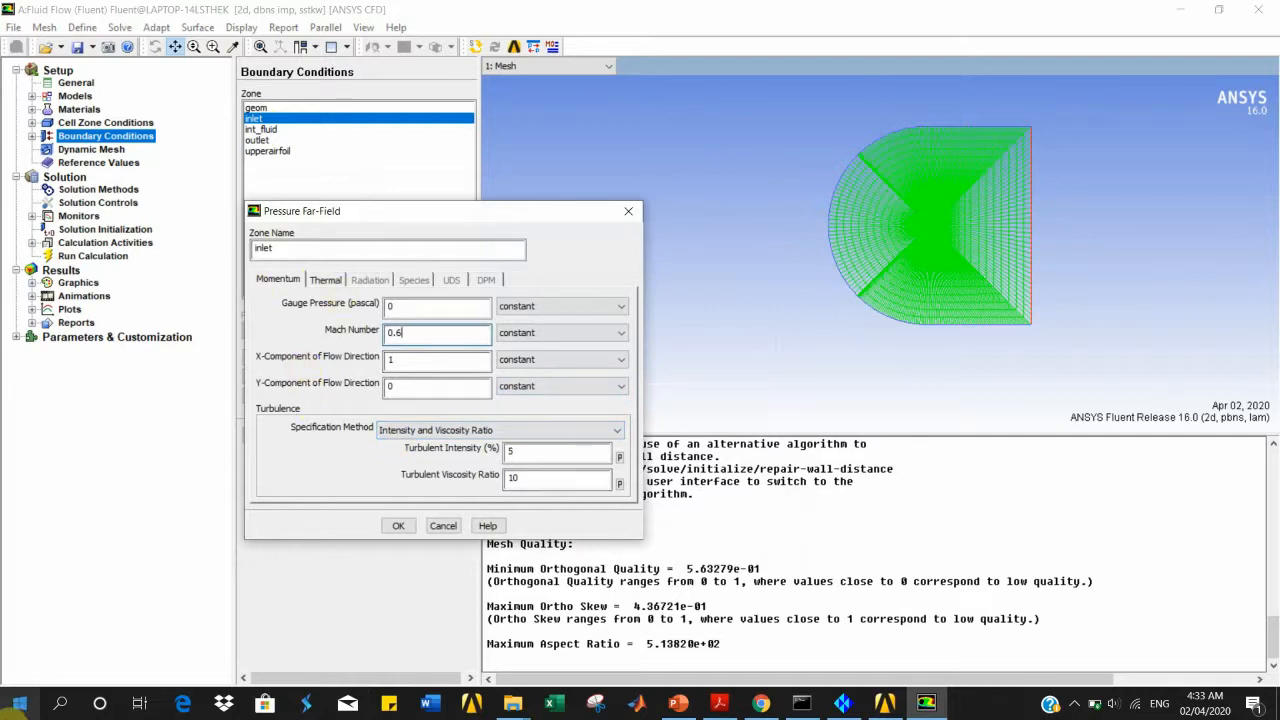
# Step: Switch to the PowerPoint presentation and view the slide with the total-to-static pressure ratio equation
pyautogui.click(719, 703)
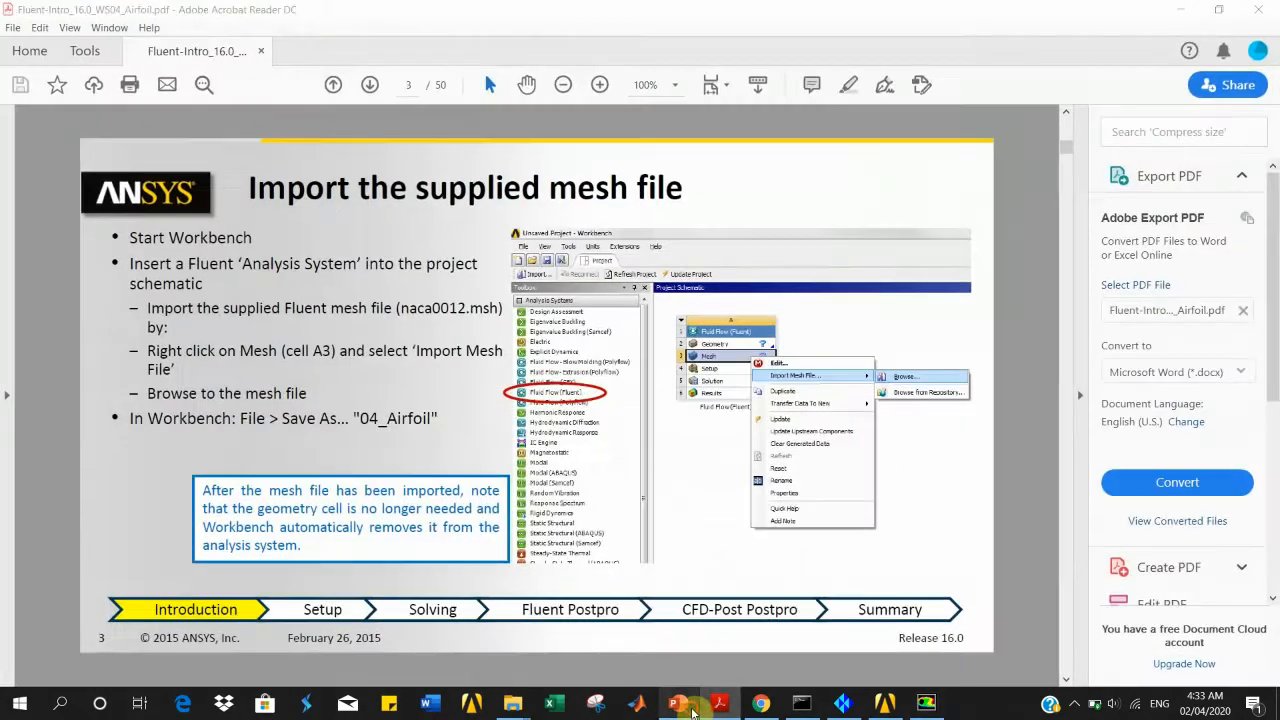
pyautogui.click(680, 705)
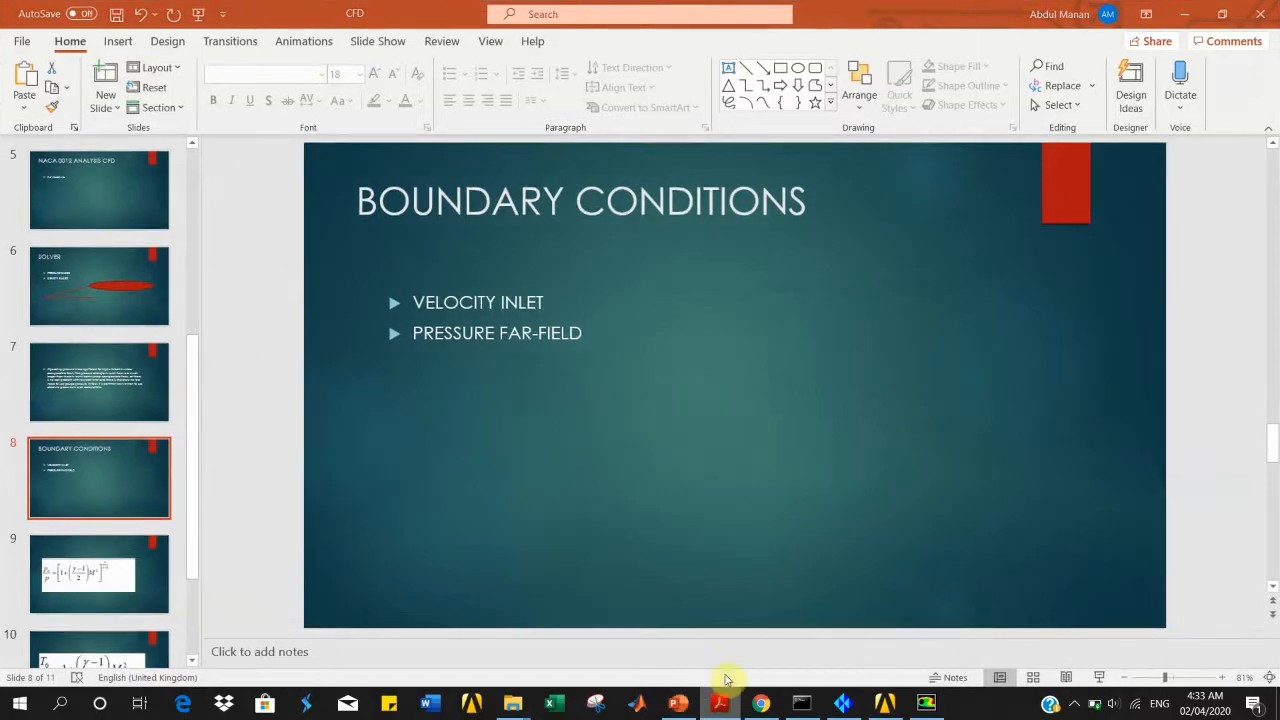
pyautogui.rightClick(711, 708)
pyautogui.click(527, 530)
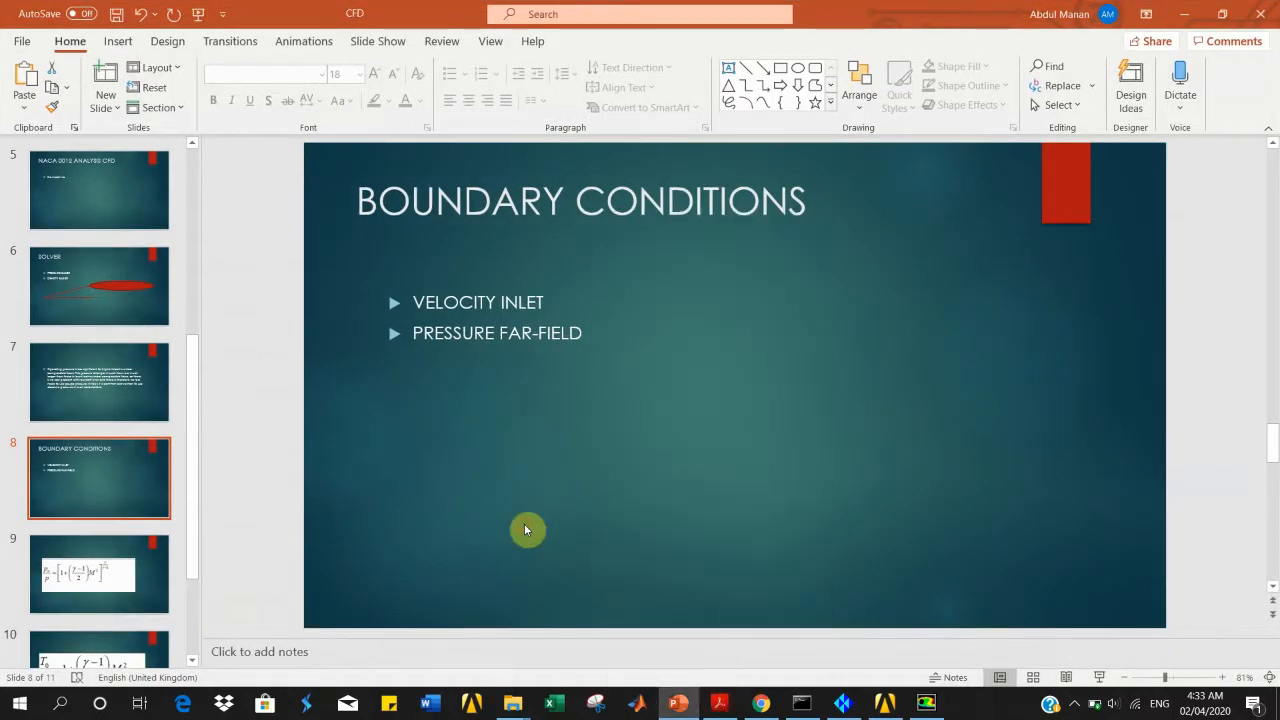
pyautogui.scroll(-1, 526, 530)
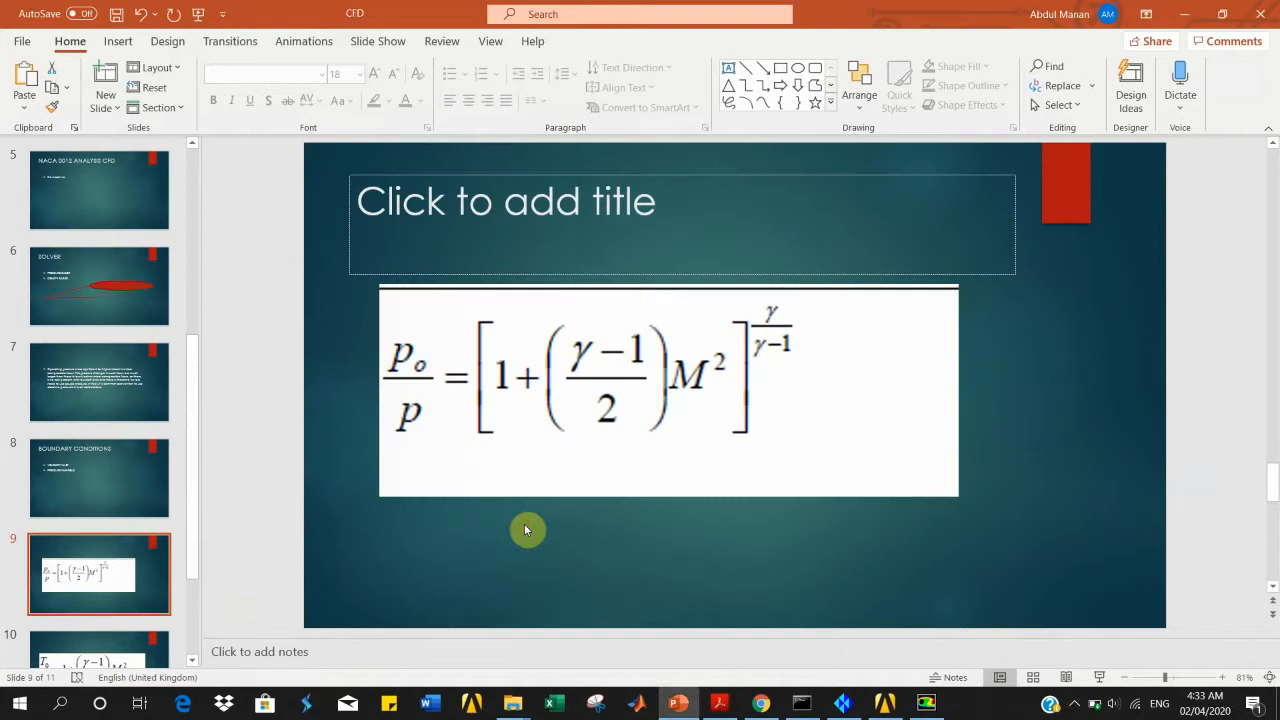
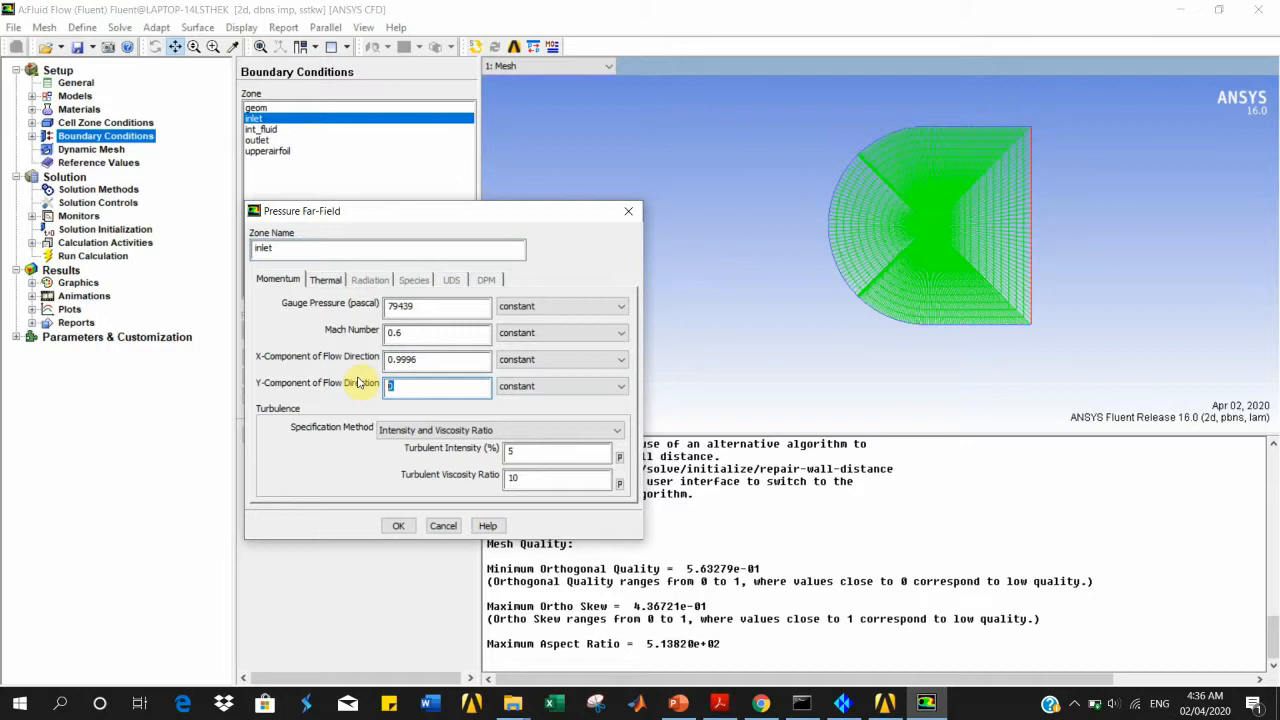
# Step: Set the inlet's Y-component of flow direction to 0.0270 and check its thermal settings
pyautogui.write('0270')
pyautogui.click(325, 279)
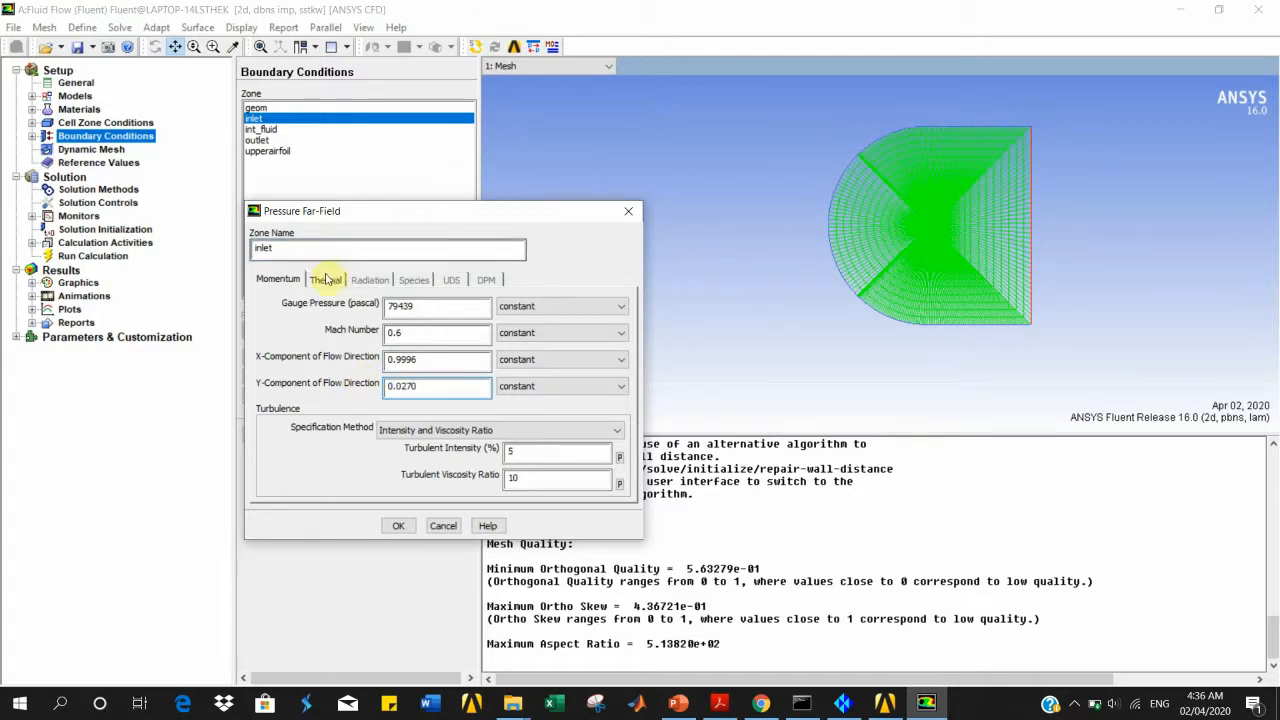
pyautogui.click(278, 280)
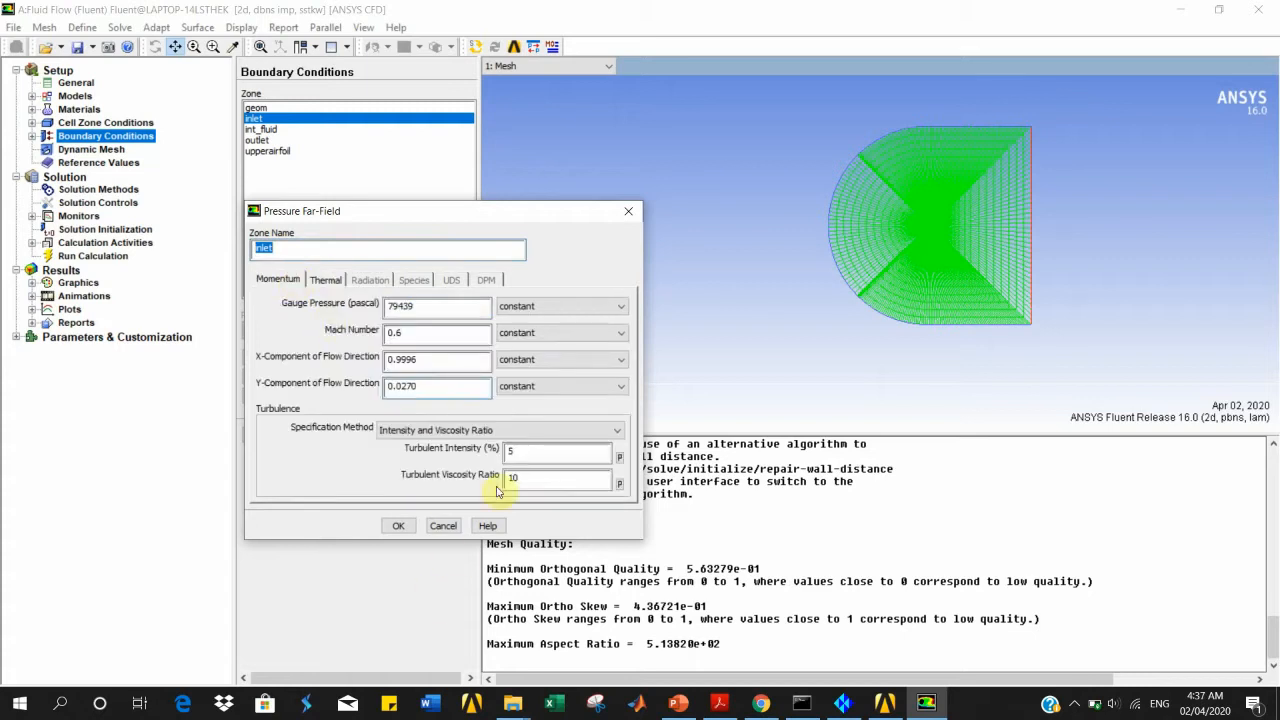
# Step: Set the inlet's turbulent intensity to 1% and turbulent viscosity ratio to 1, and apply the far-field settings
pyautogui.doubleClick(512, 451)
pyautogui.write('1')
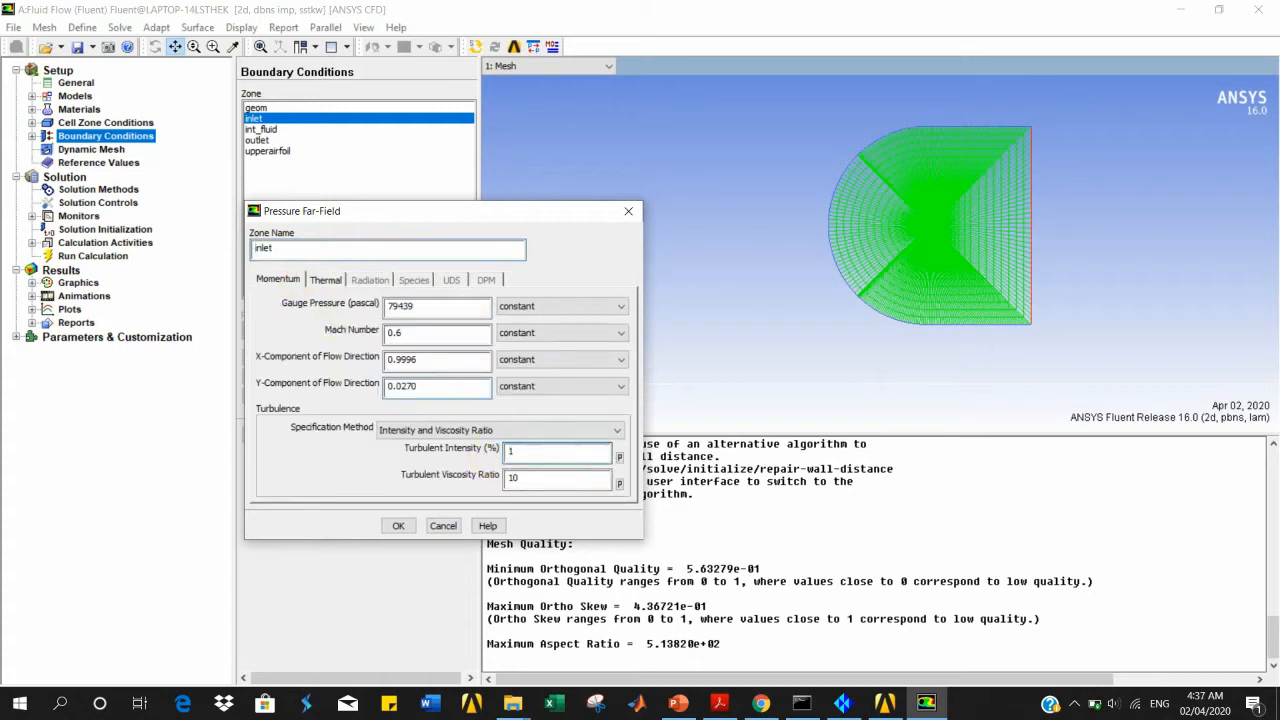
pyautogui.doubleClick(516, 478)
pyautogui.write('1')
pyautogui.click(405, 524)
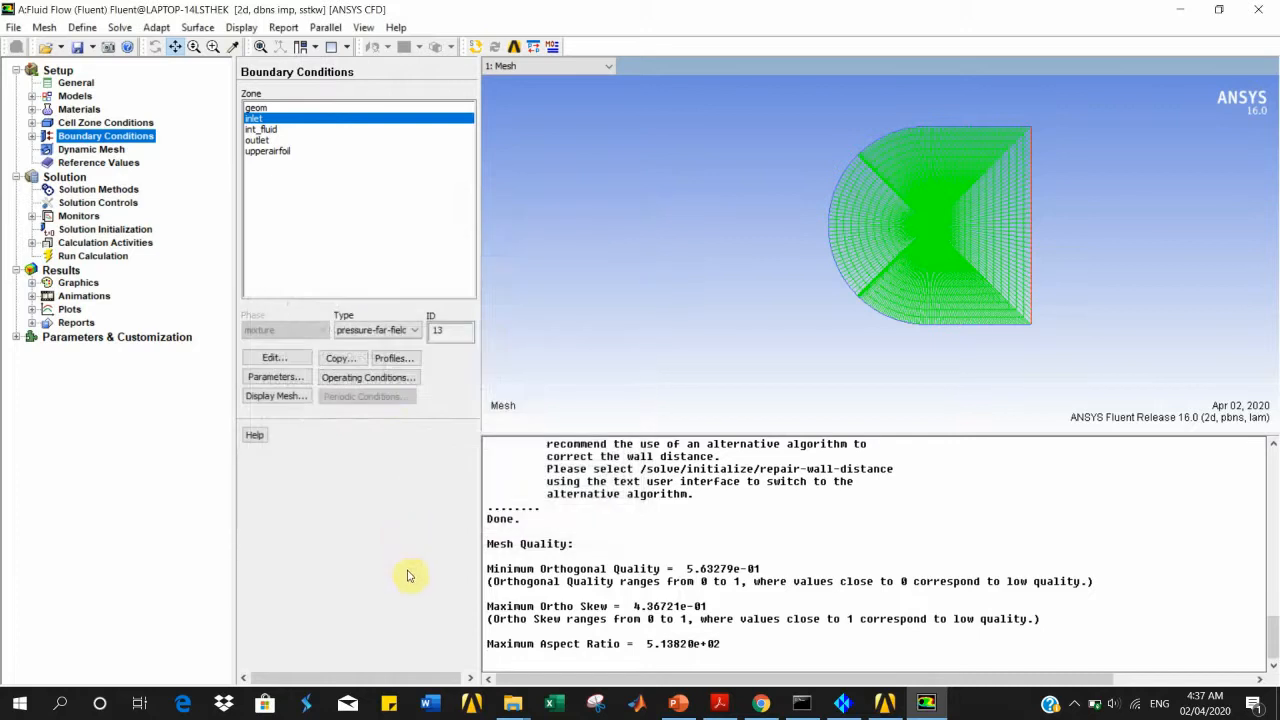
# Step: Change the outlet's boundary type to pressure-far-field
pyautogui.click(256, 140)
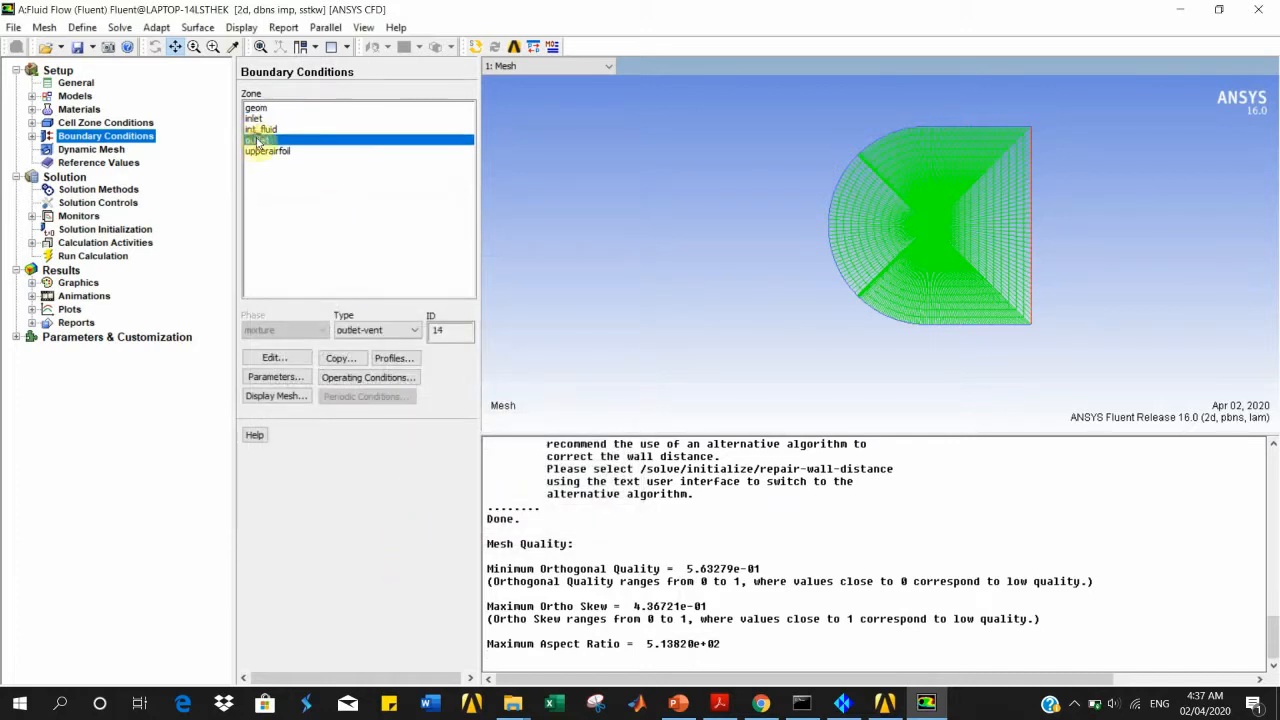
pyautogui.click(385, 329)
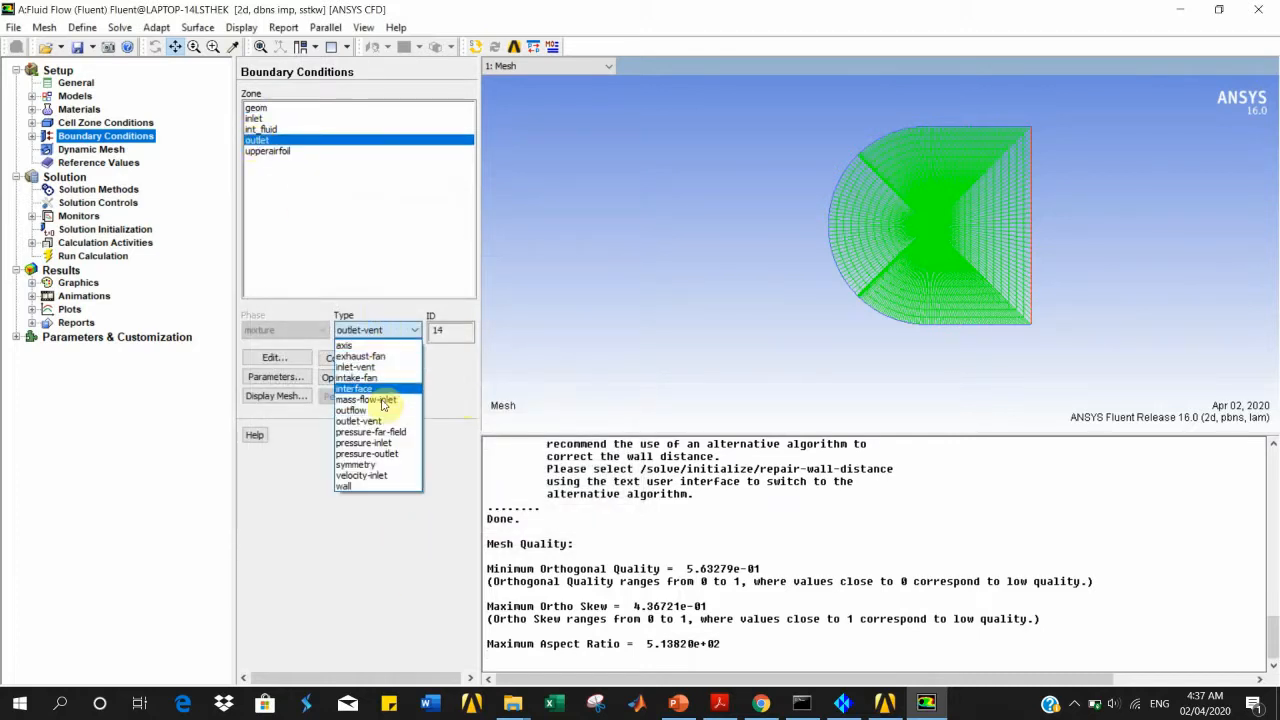
pyautogui.click(372, 435)
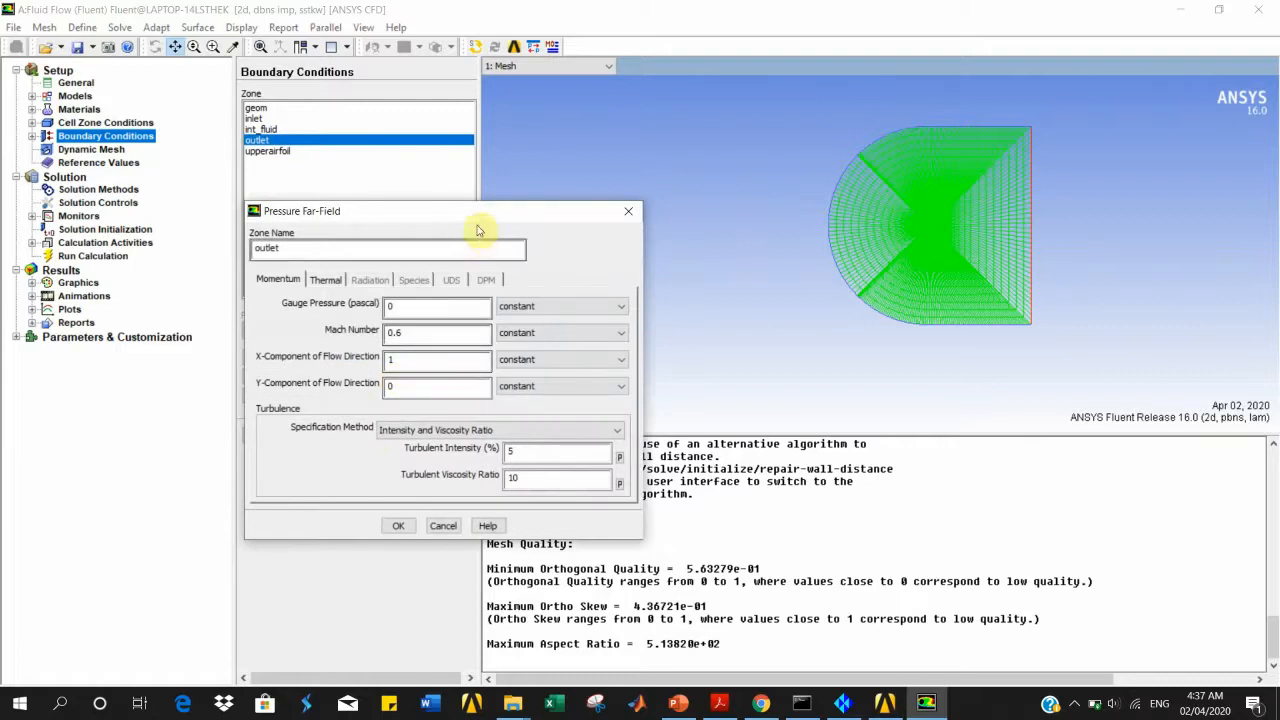
pyautogui.moveTo(543, 211); pyautogui.dragTo(725, 193)
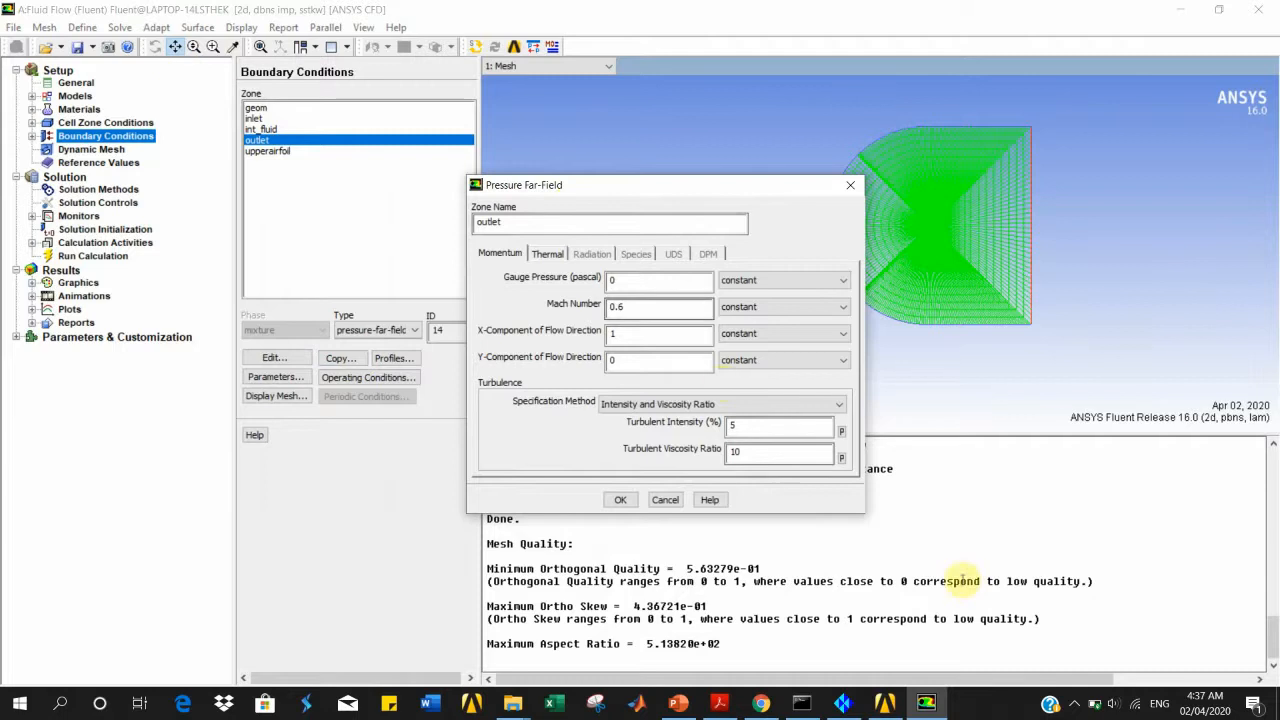
pyautogui.click(1074, 702)
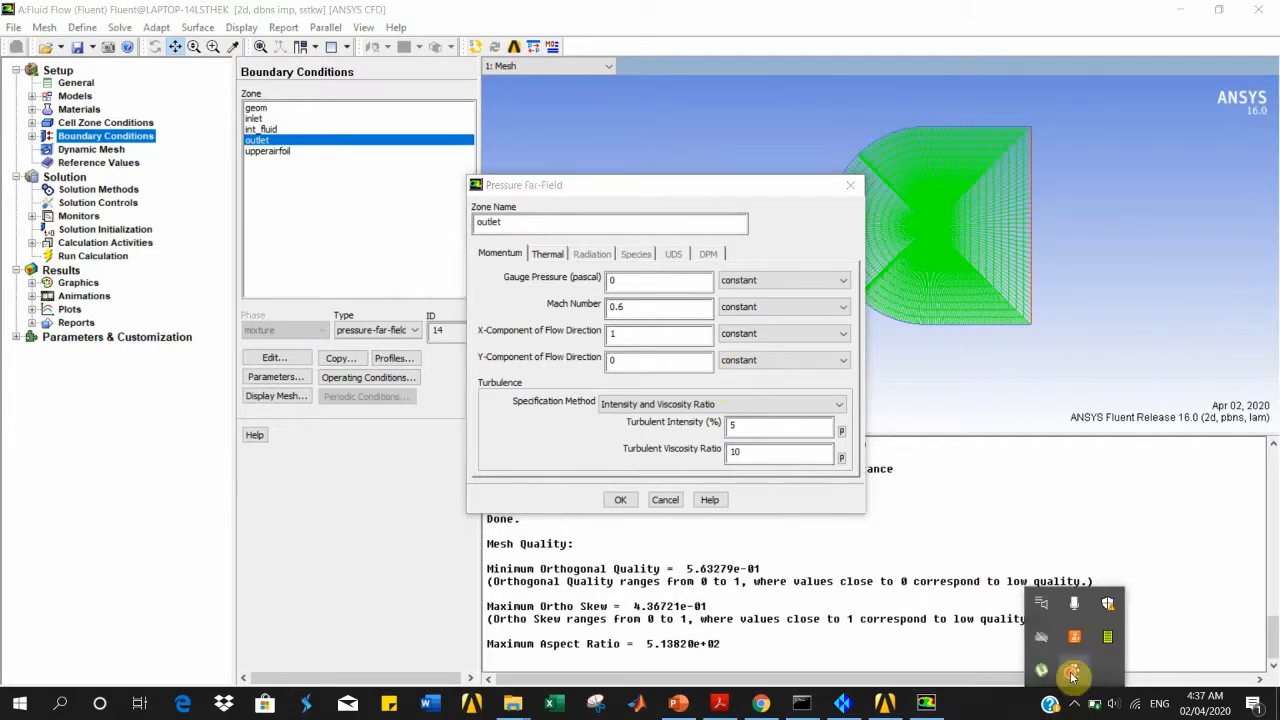
pyautogui.click(1074, 670)
pyautogui.click(922, 420)
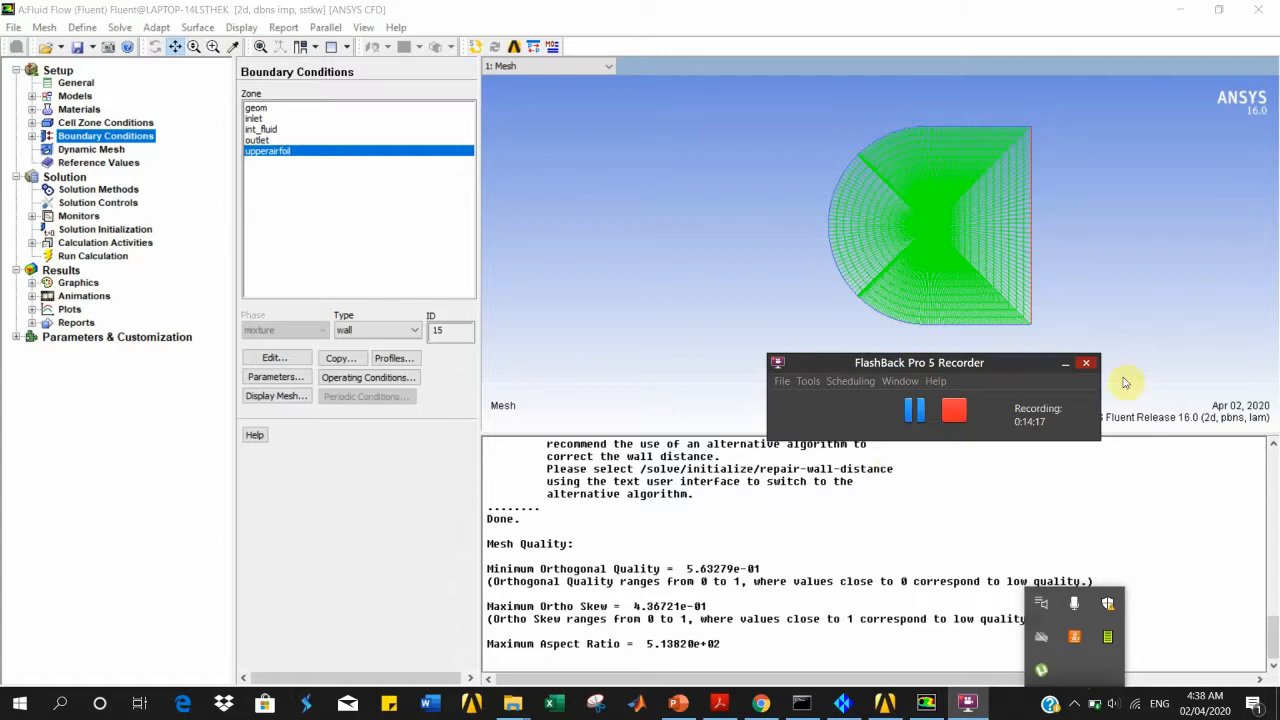
pyautogui.click(1062, 363)
# Step: Review the momentum and turbulence settings of the outlet's pressure far-field boundary and close them
pyautogui.click(268, 140)
pyautogui.doubleClick(268, 140)
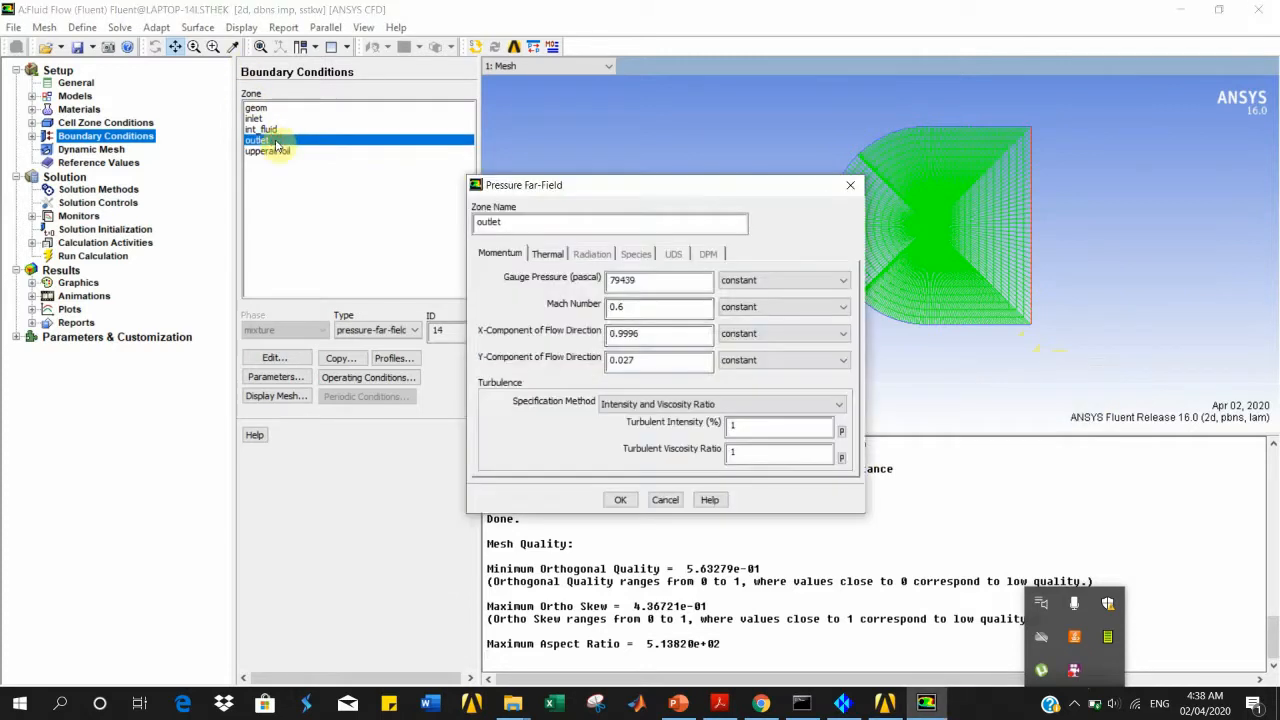
pyautogui.click(850, 185)
# Step: Compute the reference values from the inlet
pyautogui.click(117, 162)
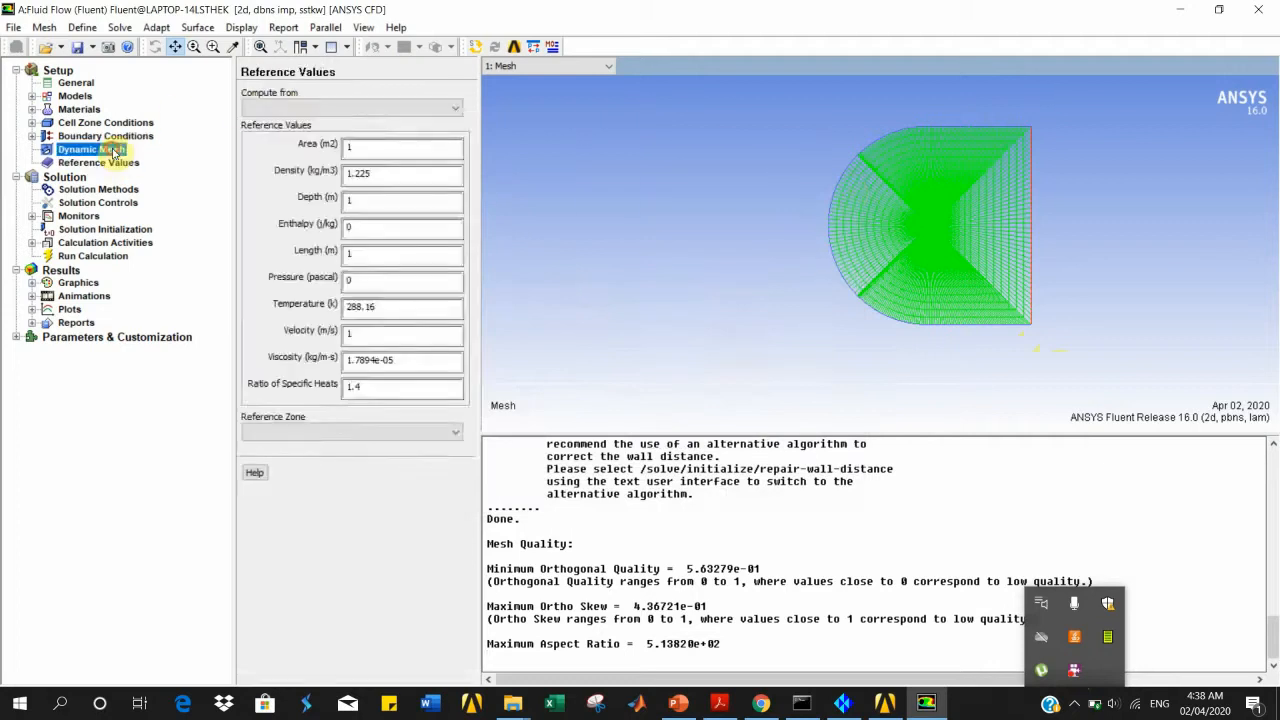
pyautogui.click(113, 150)
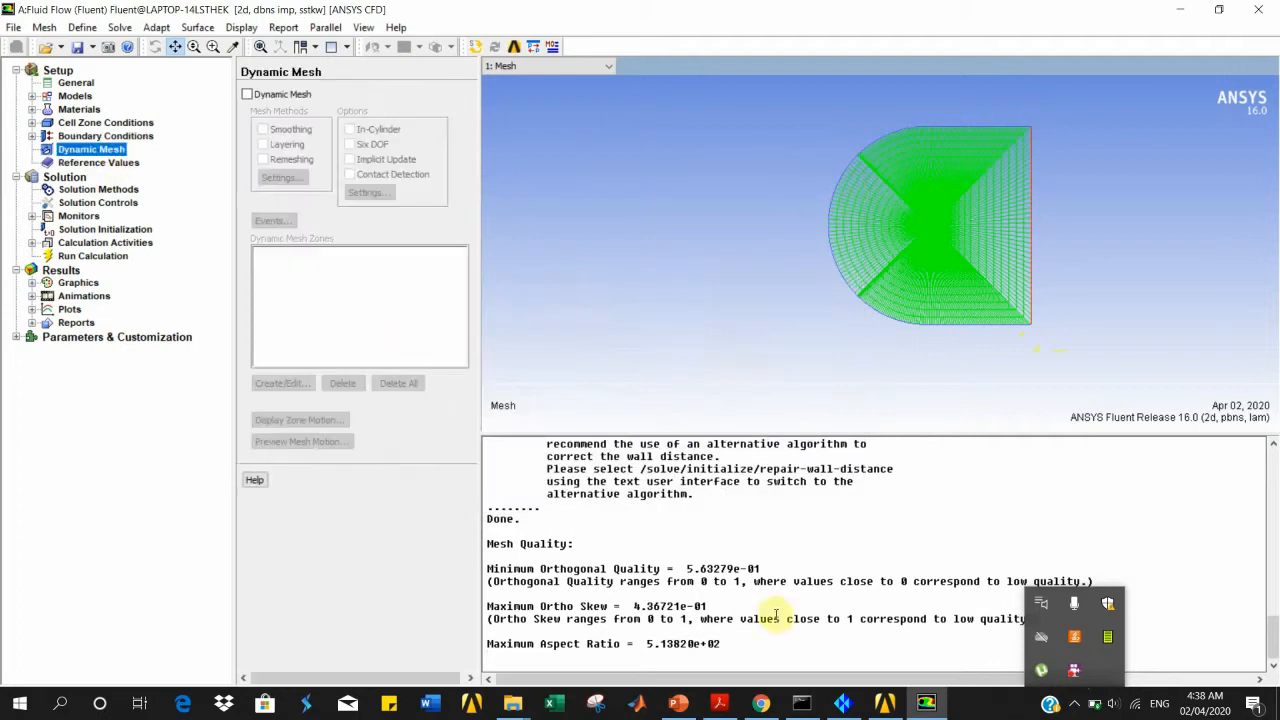
pyautogui.click(1074, 703)
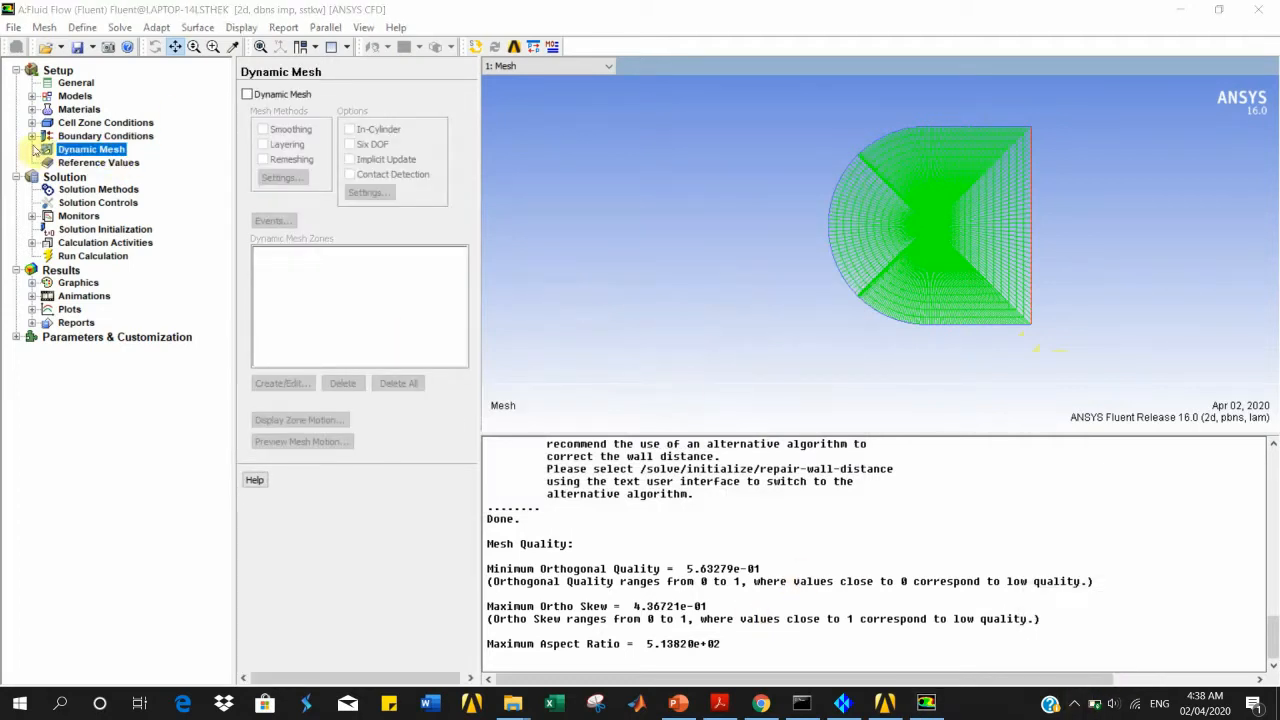
pyautogui.click(88, 164)
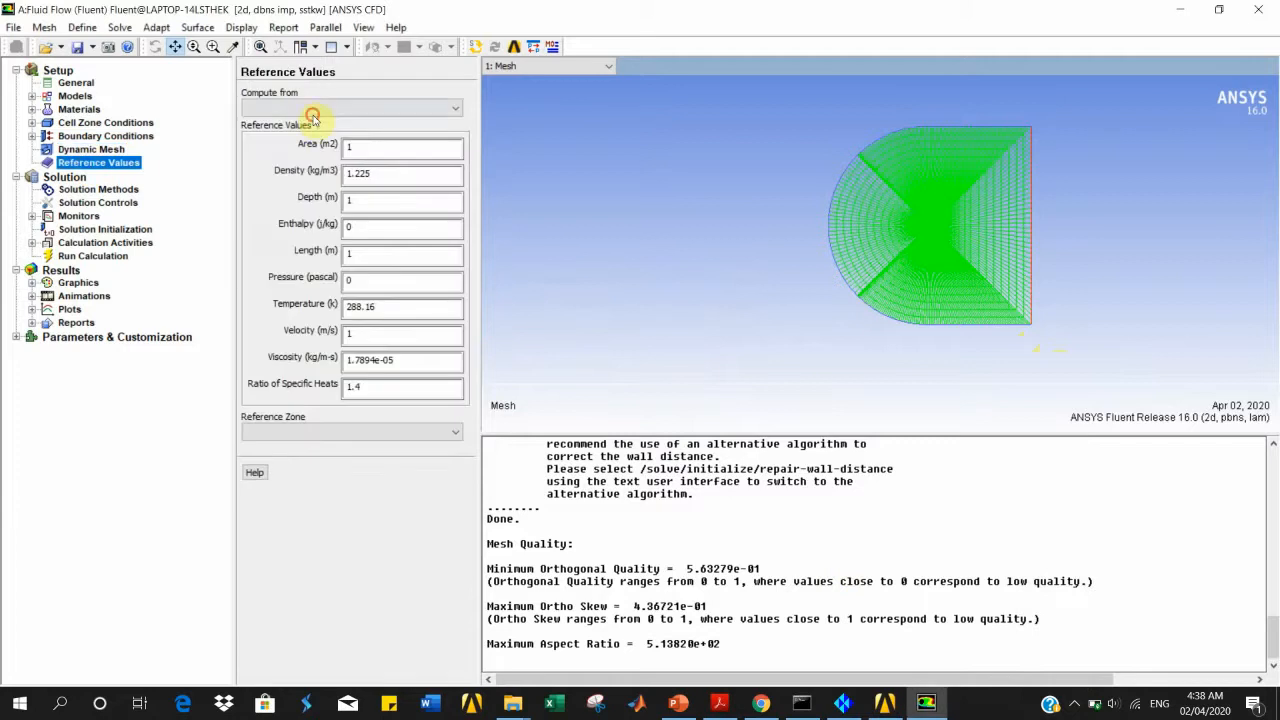
pyautogui.click(312, 110)
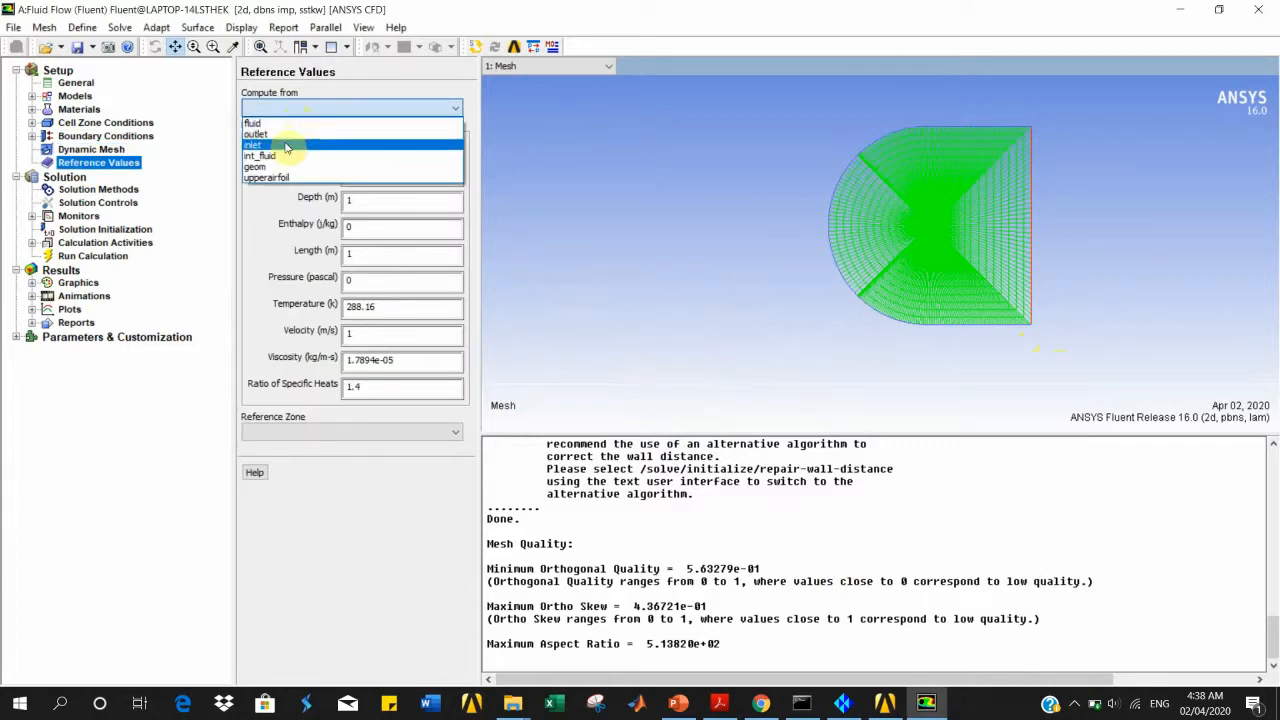
pyautogui.click(285, 144)
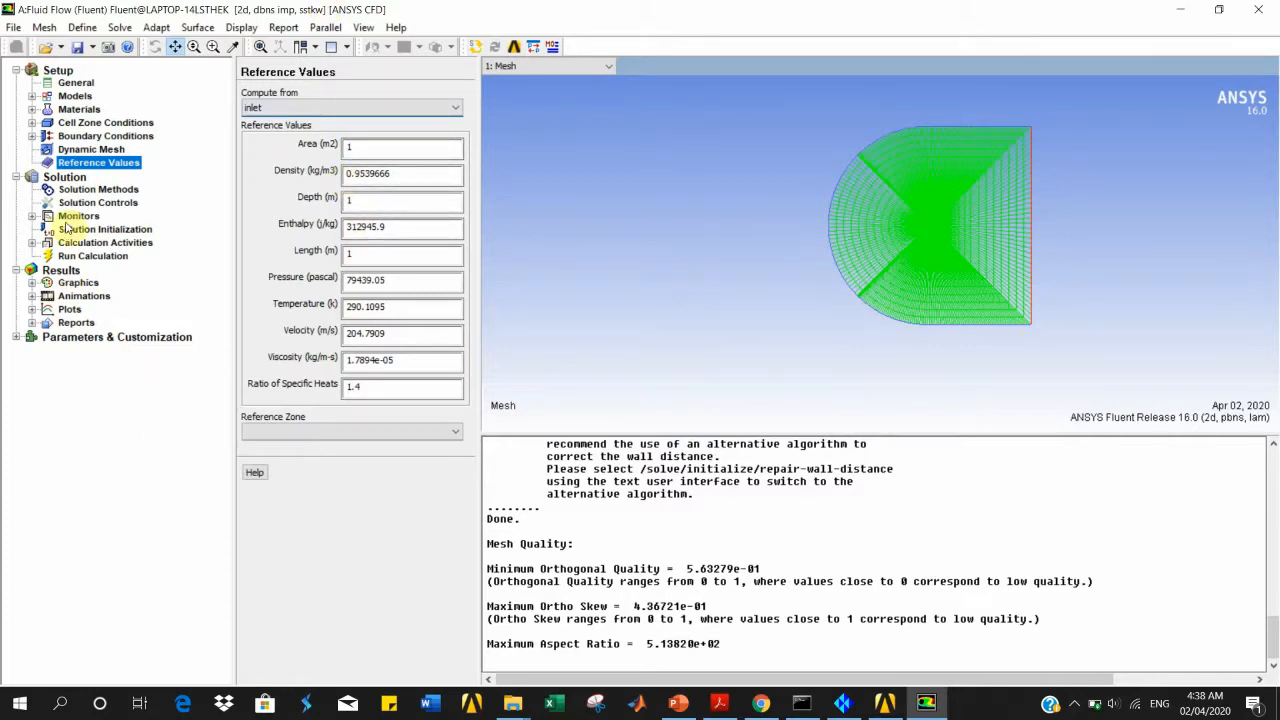
# Step: Switch to the pressure-based solver to view its pressure-velocity coupling schemes, and return to the density-based solver
pyautogui.click(84, 189)
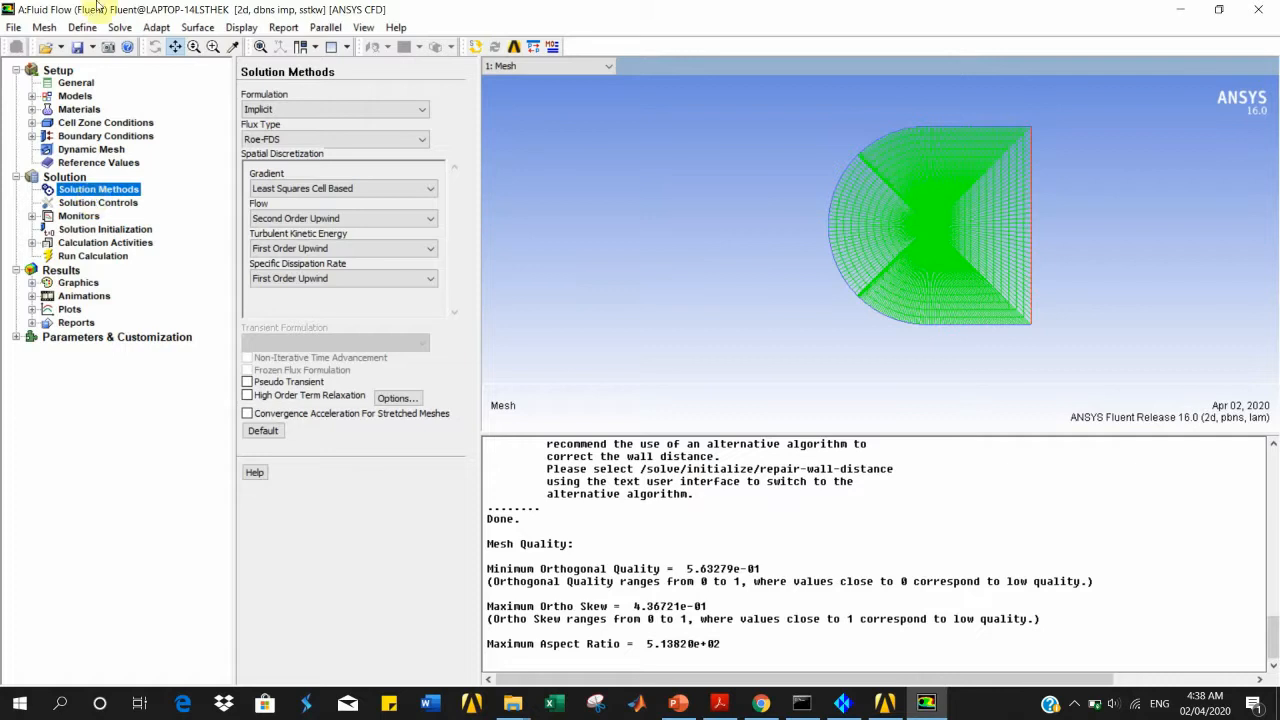
pyautogui.click(76, 83)
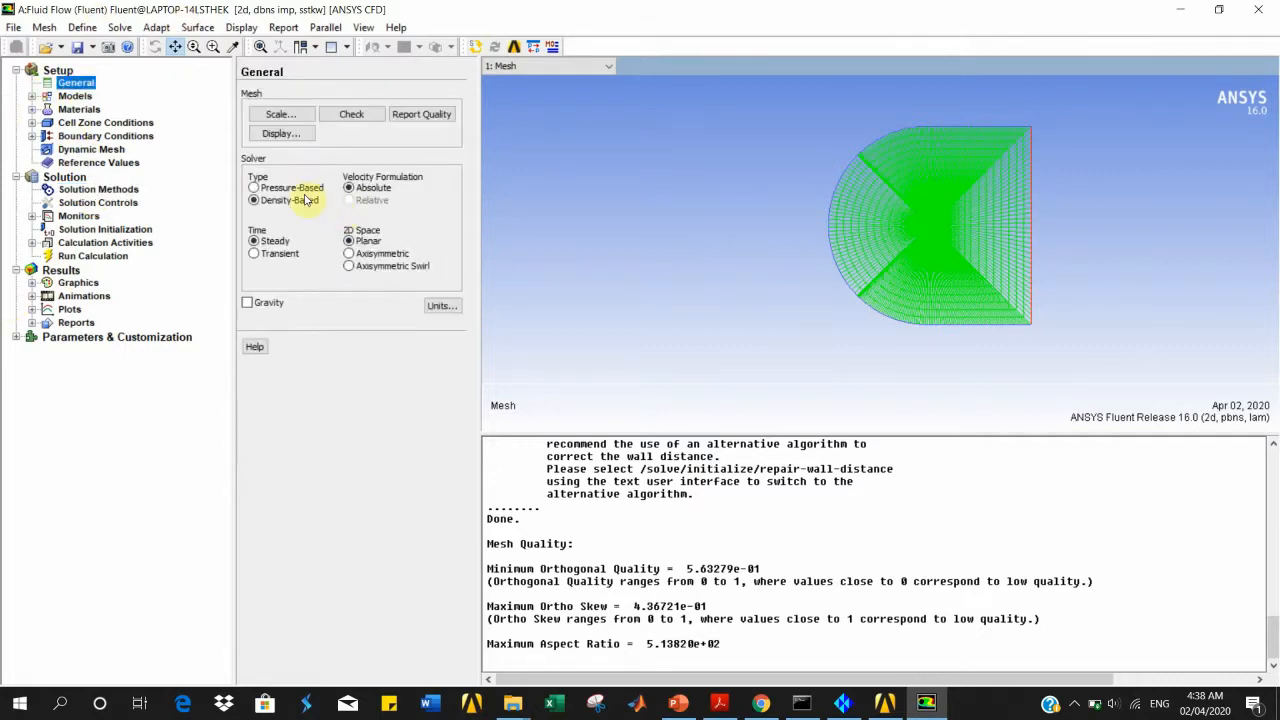
pyautogui.click(292, 188)
pyautogui.click(113, 189)
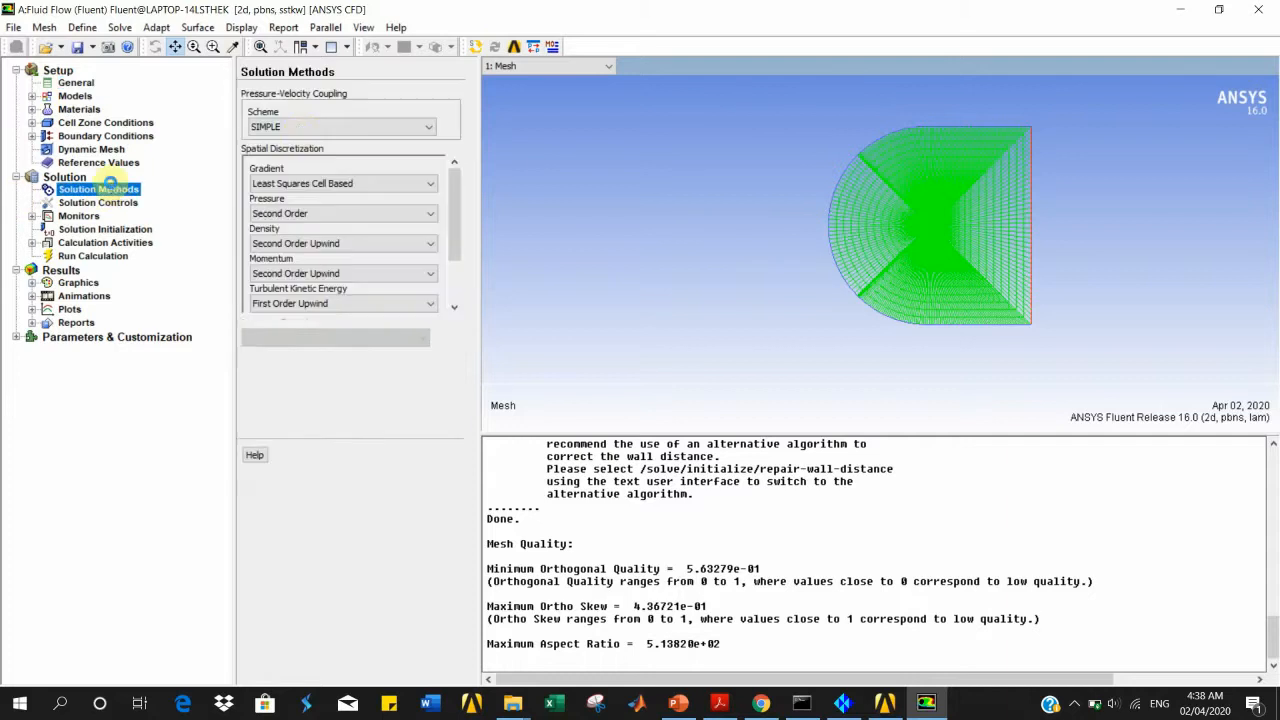
pyautogui.click(300, 127)
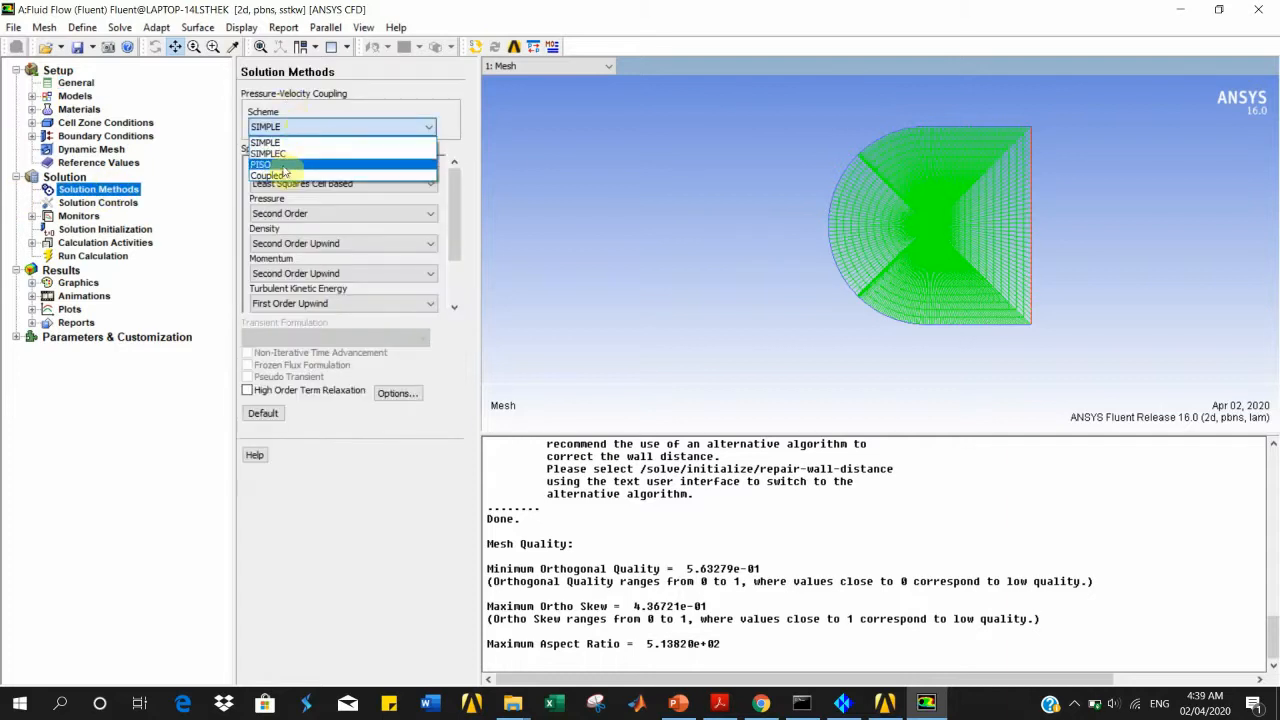
pyautogui.click(280, 154)
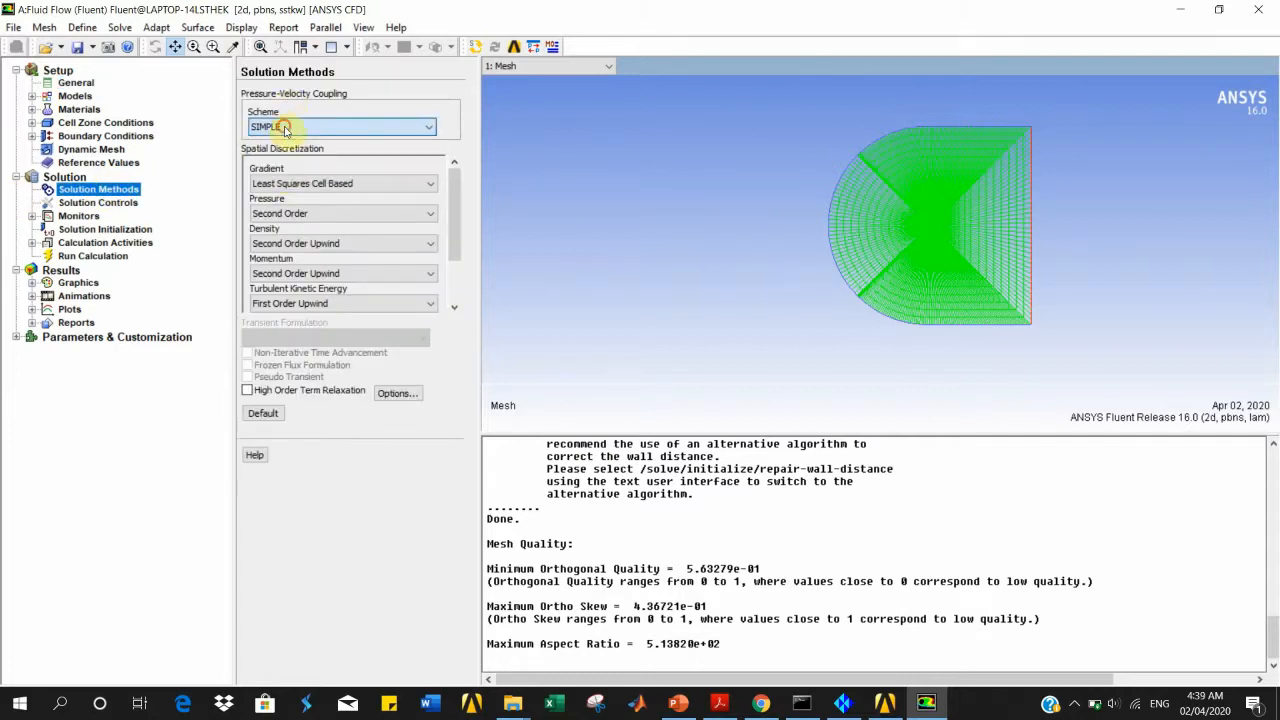
pyautogui.click(100, 84)
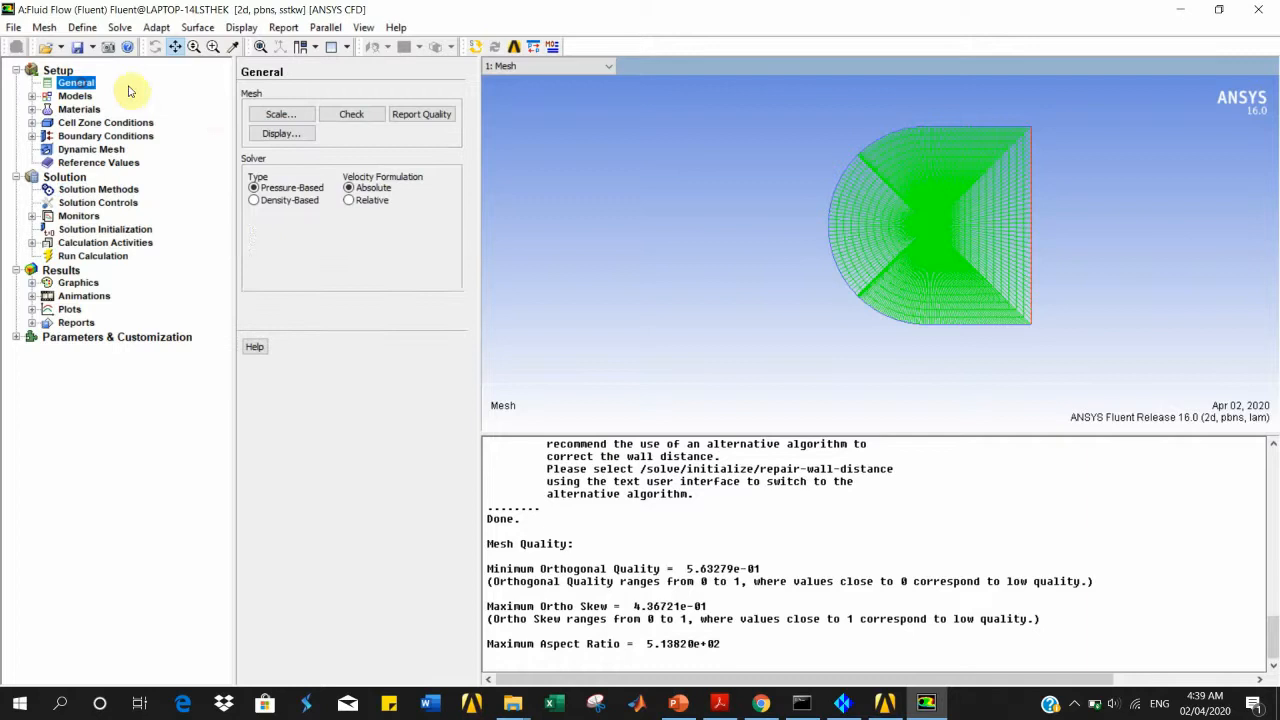
pyautogui.click(276, 201)
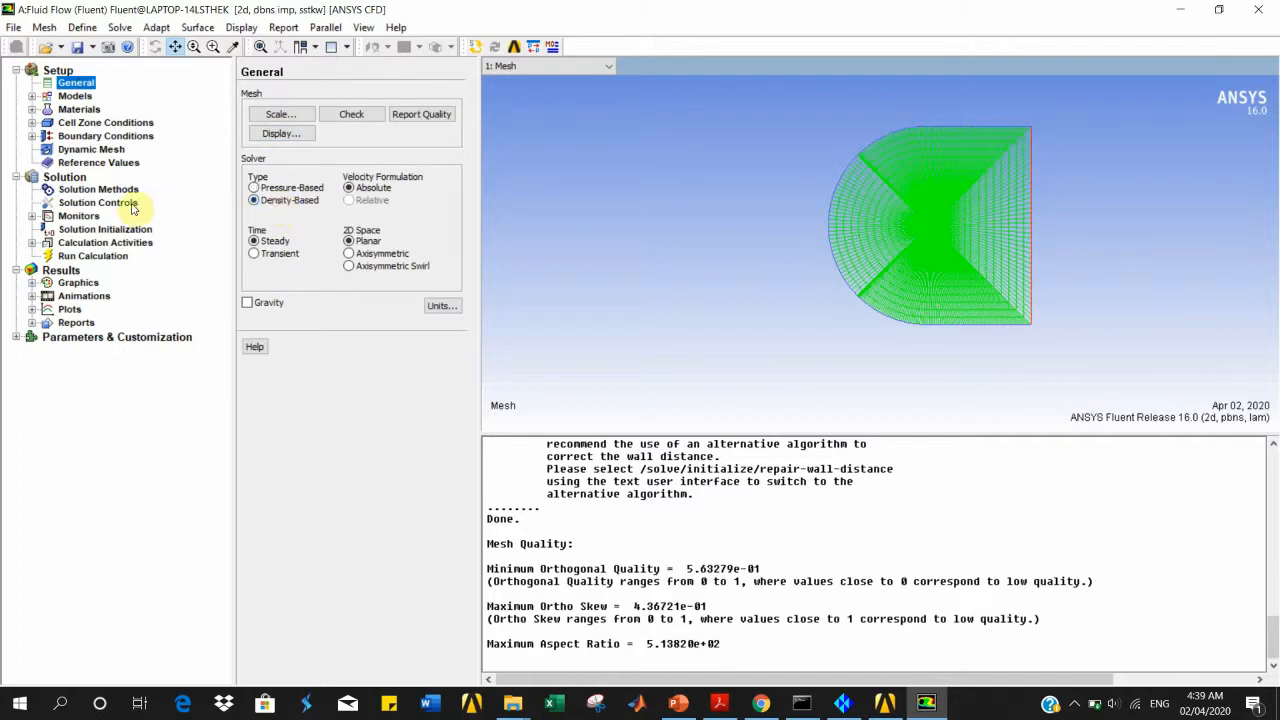
# Step: Set the gradient discretization to Green-Gauss Node Based, keeping Second Order Upwind for the flow
pyautogui.click(100, 189)
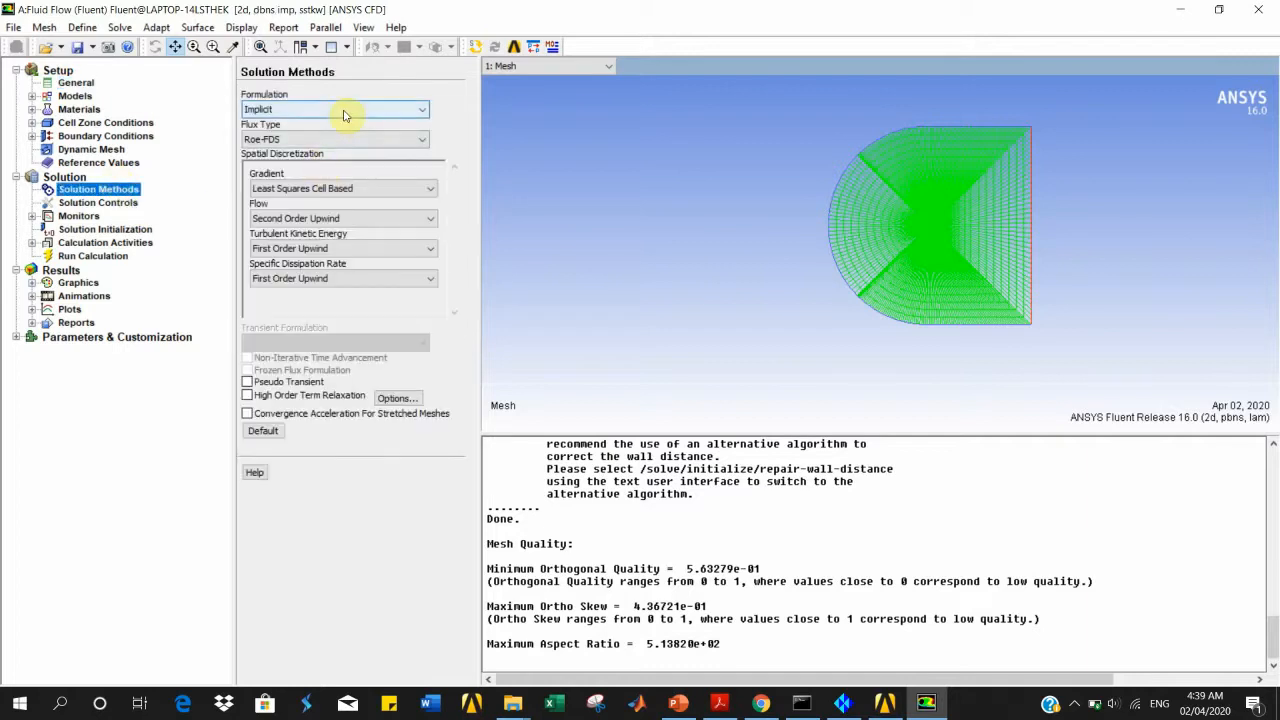
pyautogui.click(305, 188)
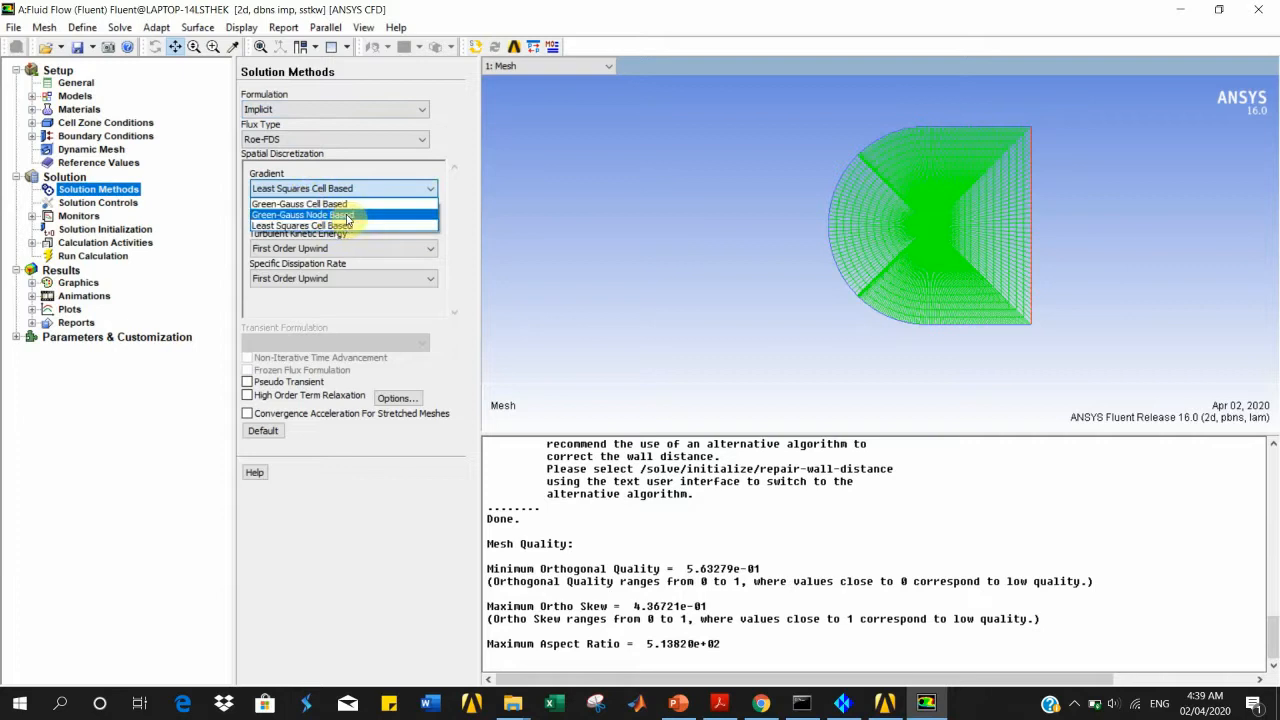
pyautogui.click(348, 216)
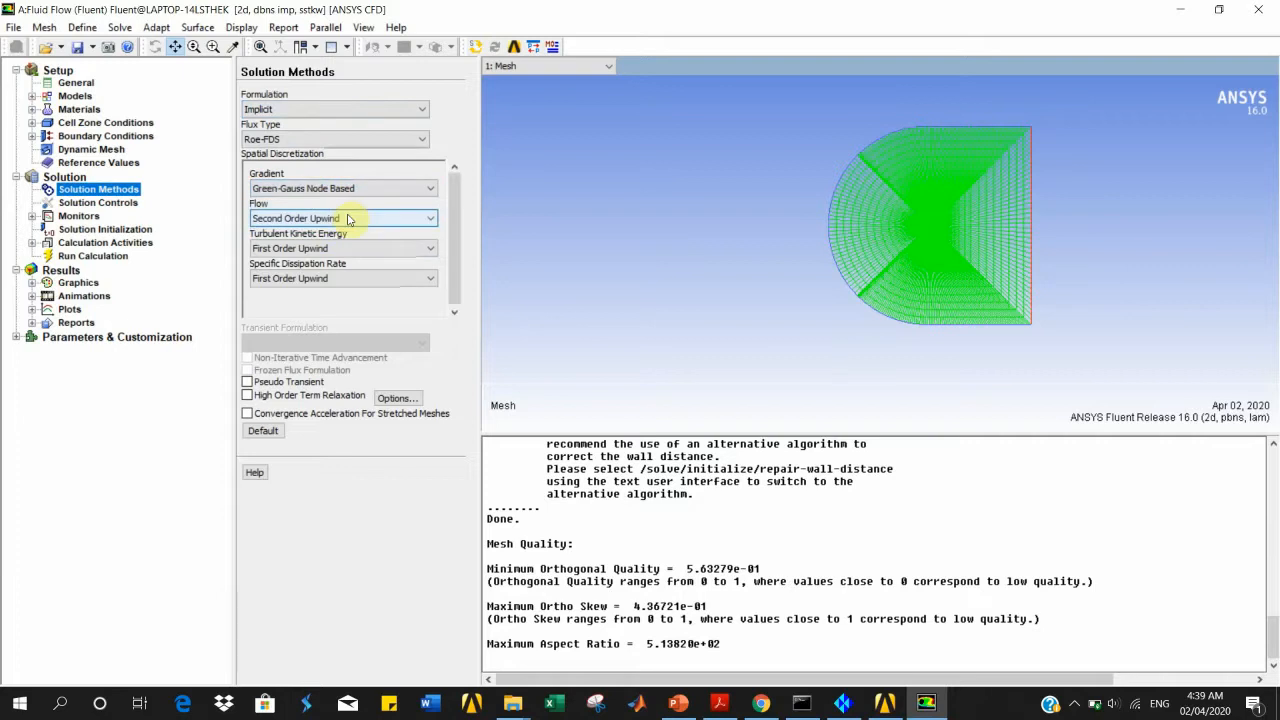
pyautogui.click(348, 218)
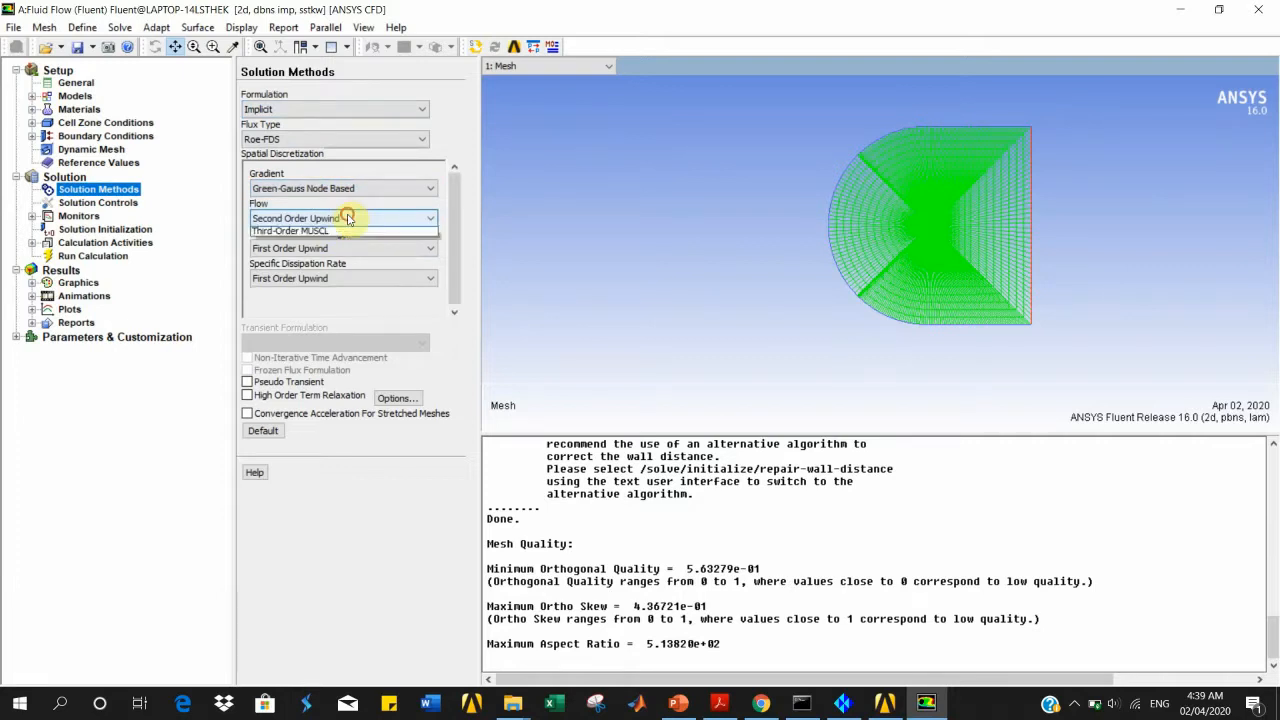
pyautogui.click(325, 244)
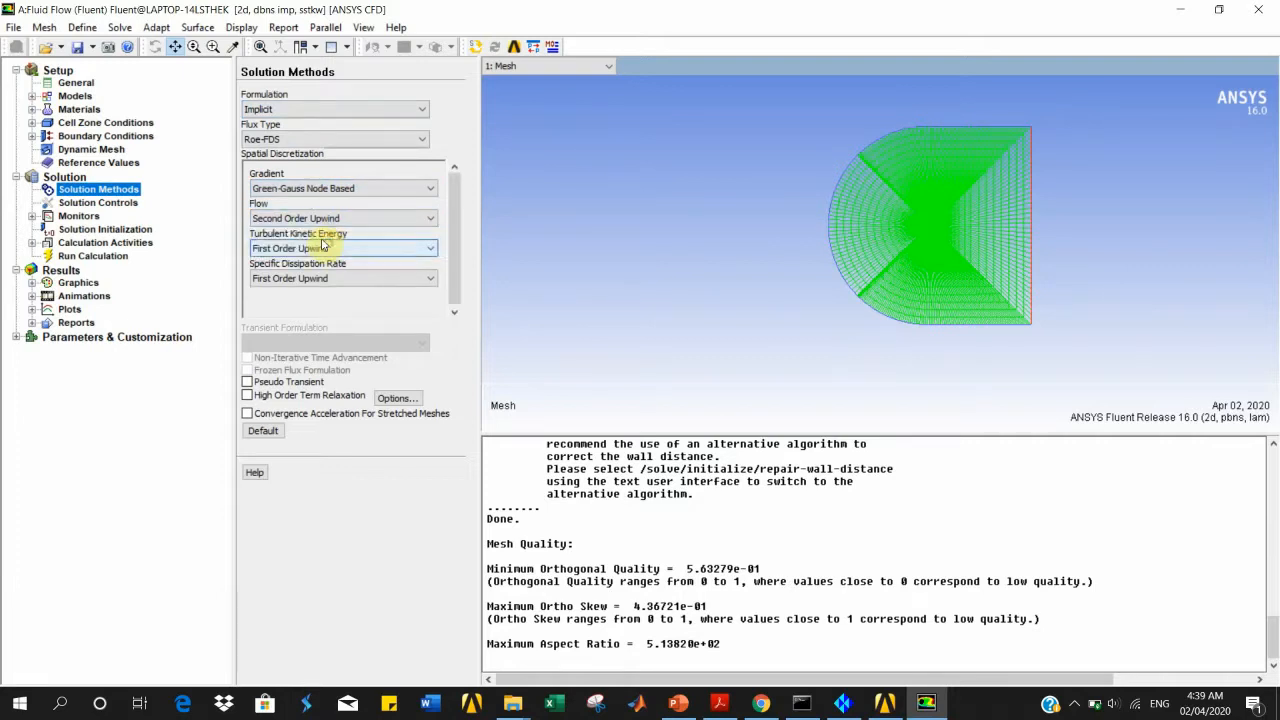
# Step: Set the turbulent kinetic energy and specific dissipation rate discretization to Second Order Upwind
pyautogui.click(320, 248)
pyautogui.click(318, 273)
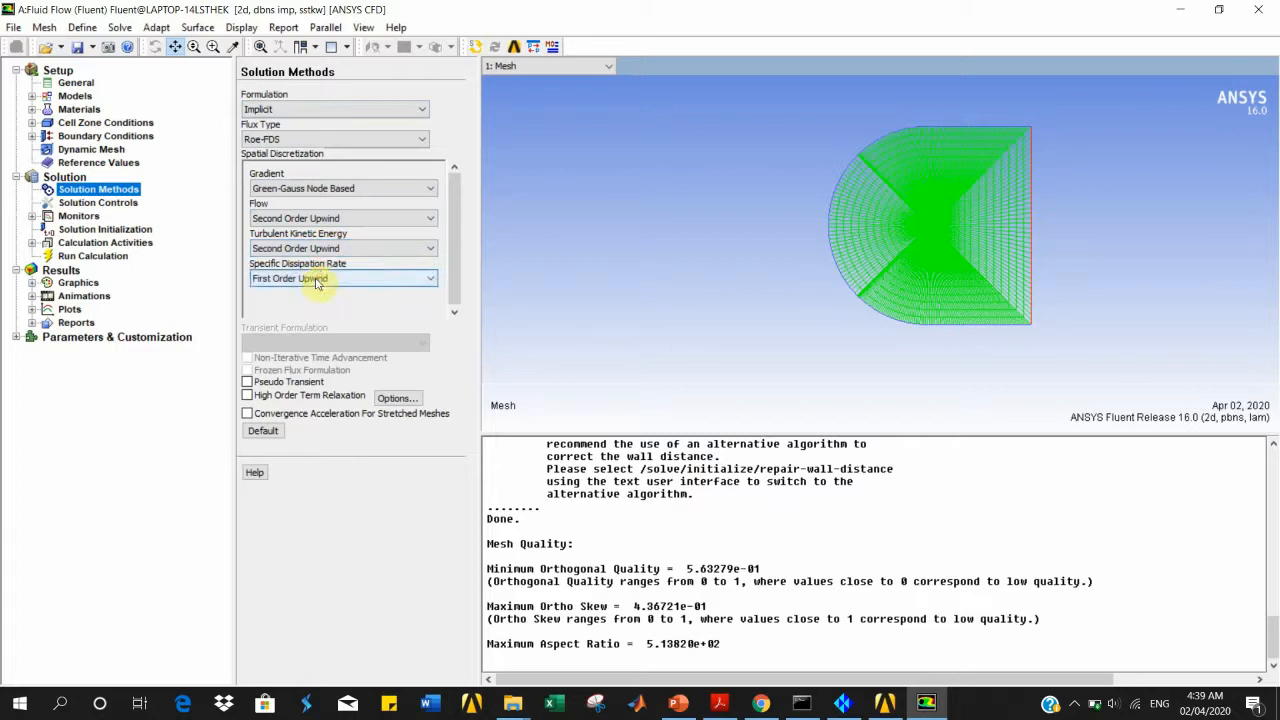
pyautogui.click(320, 279)
pyautogui.click(318, 302)
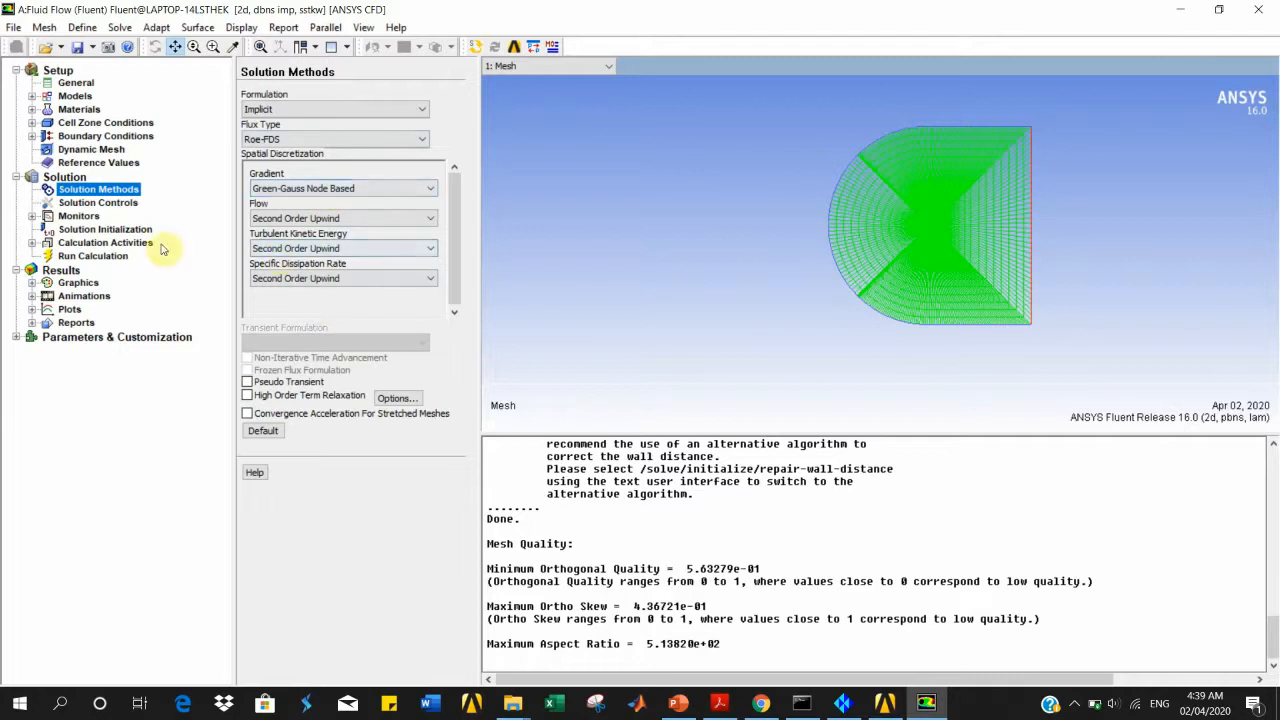
# Step: Review the Courant number and under-relaxation factors, and examine the mesh cells near the curved inlet boundary
pyautogui.click(102, 203)
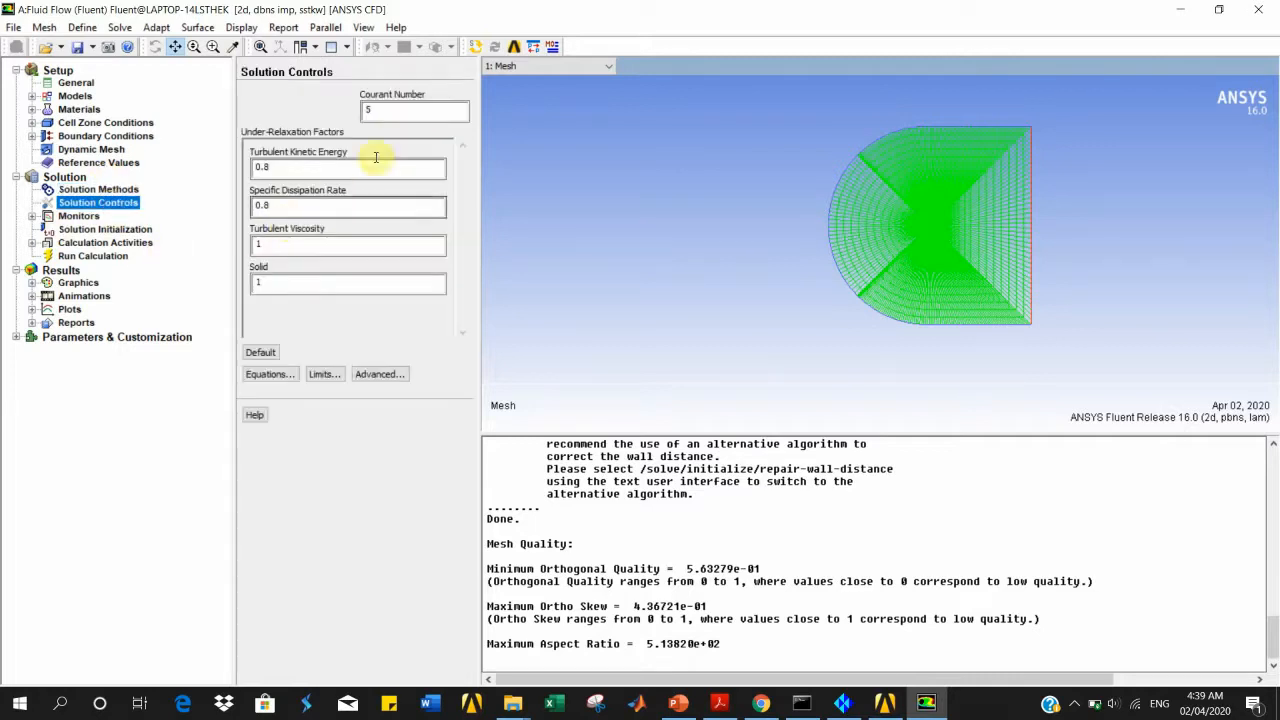
pyautogui.click(382, 110)
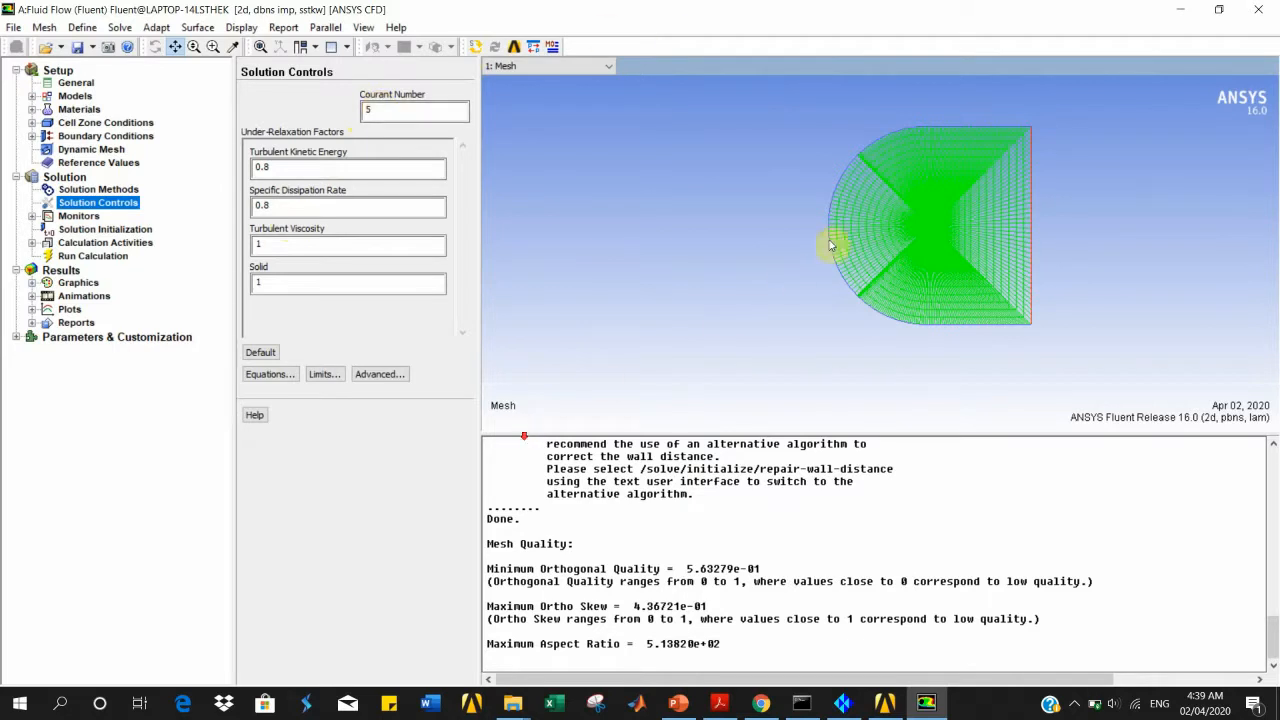
pyautogui.moveTo(843, 177); pyautogui.dragTo(842, 212)
pyautogui.moveTo(804, 219); pyautogui.dragTo(897, 266, button='middle')
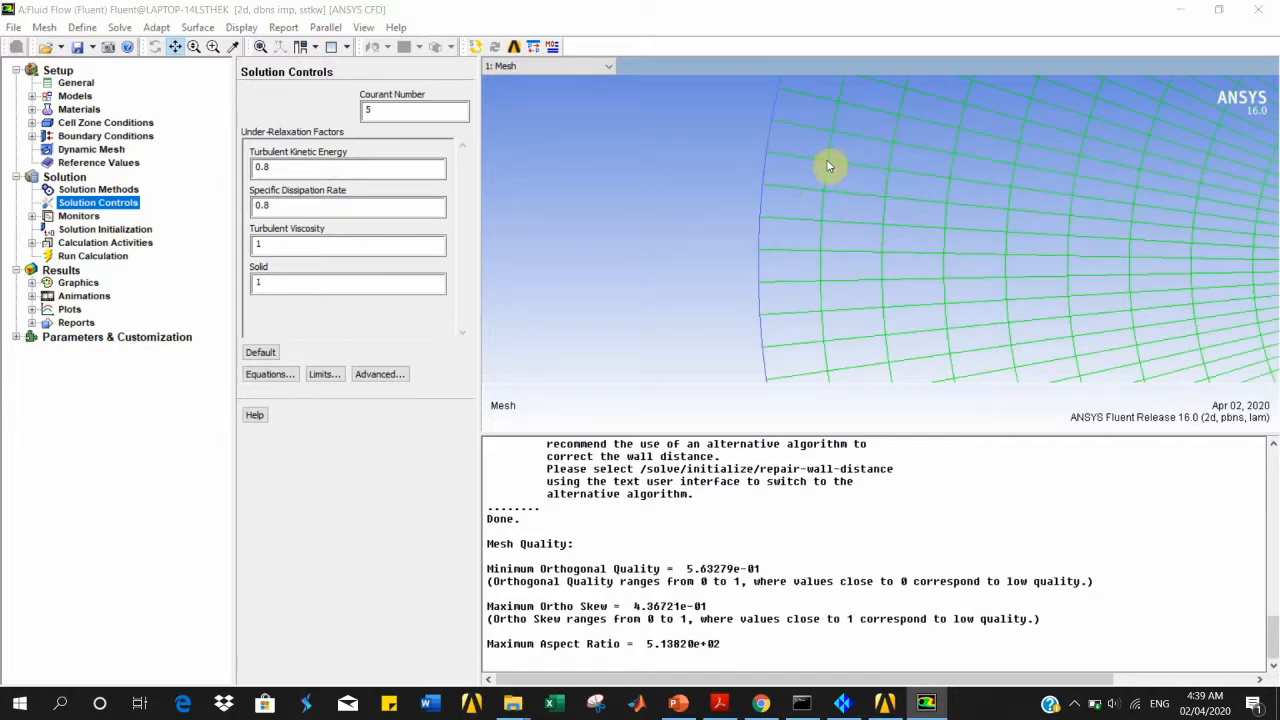
pyautogui.moveTo(871, 210); pyautogui.dragTo(837, 180, button='middle')
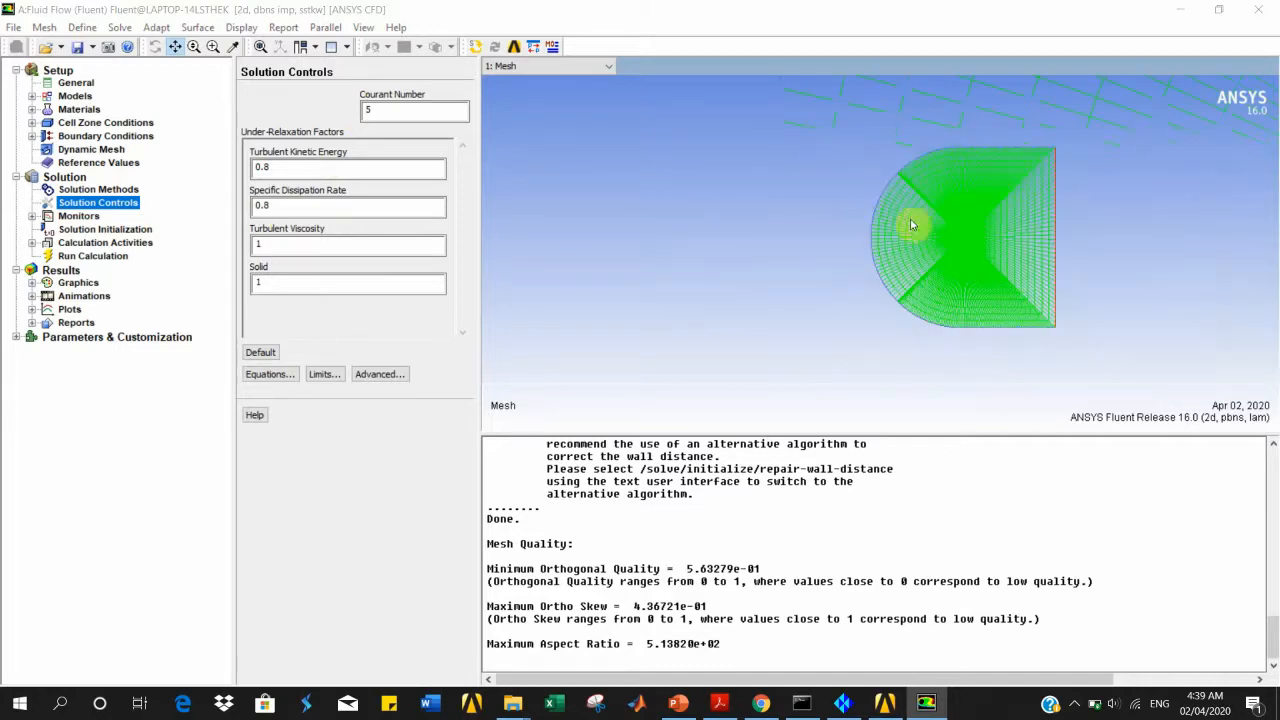
# Step: Set the convergence criterion of the residual monitors to none, keeping console printing and plotting on
pyautogui.click(82, 216)
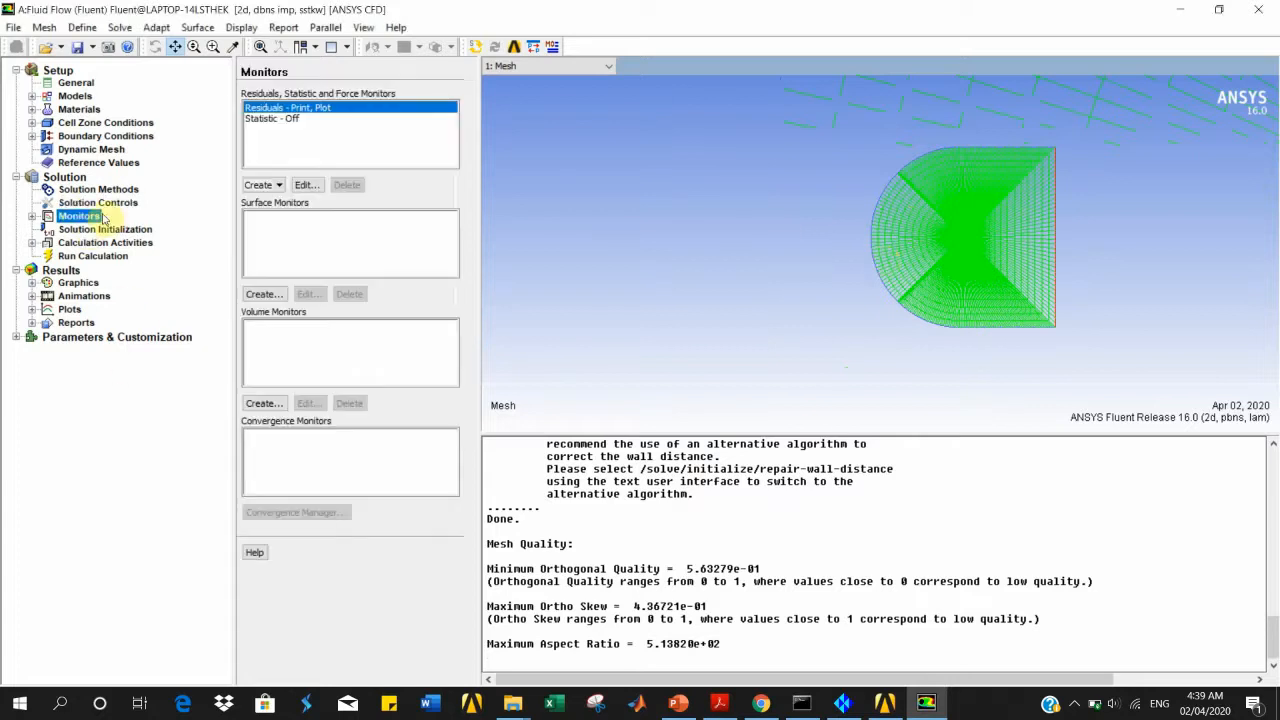
pyautogui.doubleClick(288, 109)
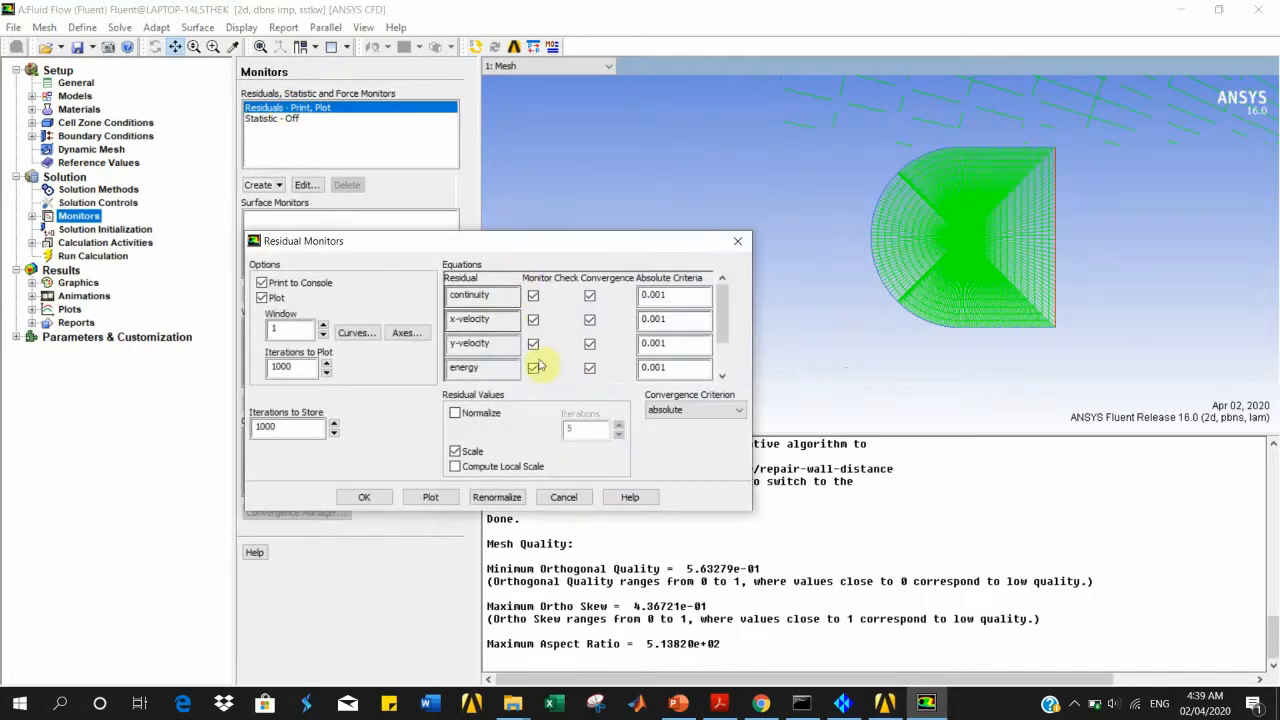
pyautogui.click(690, 414)
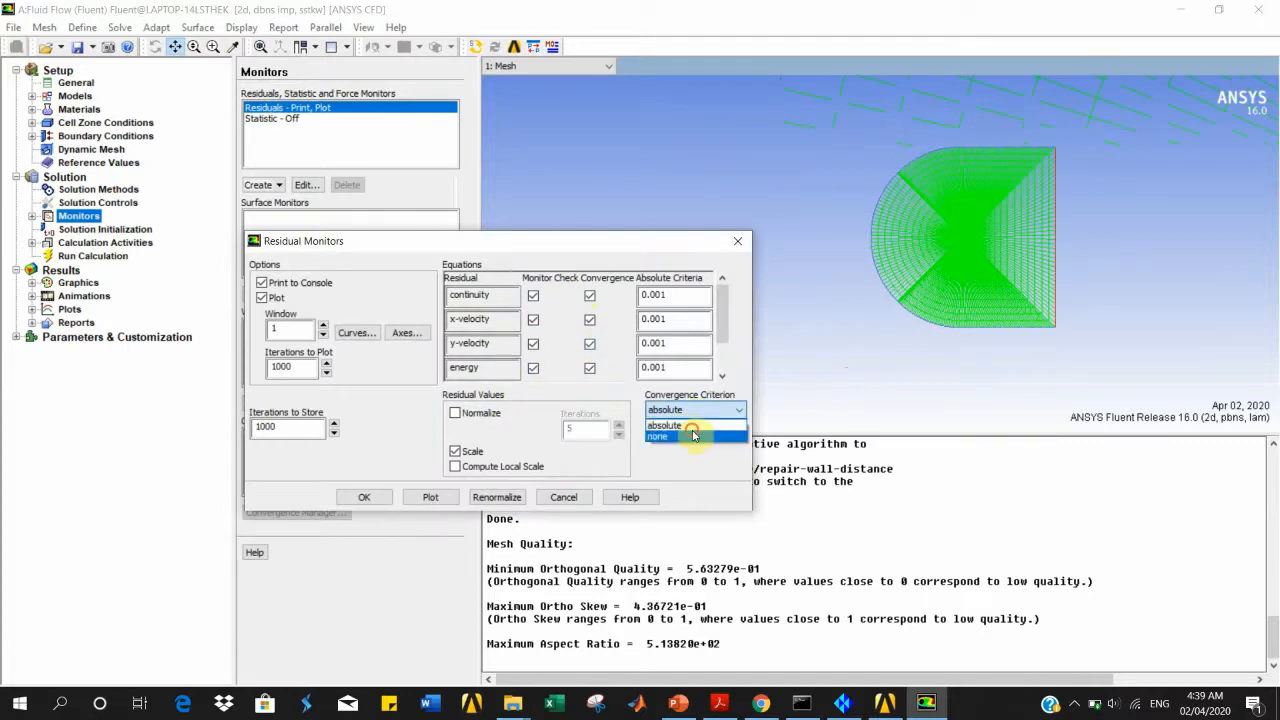
pyautogui.click(694, 436)
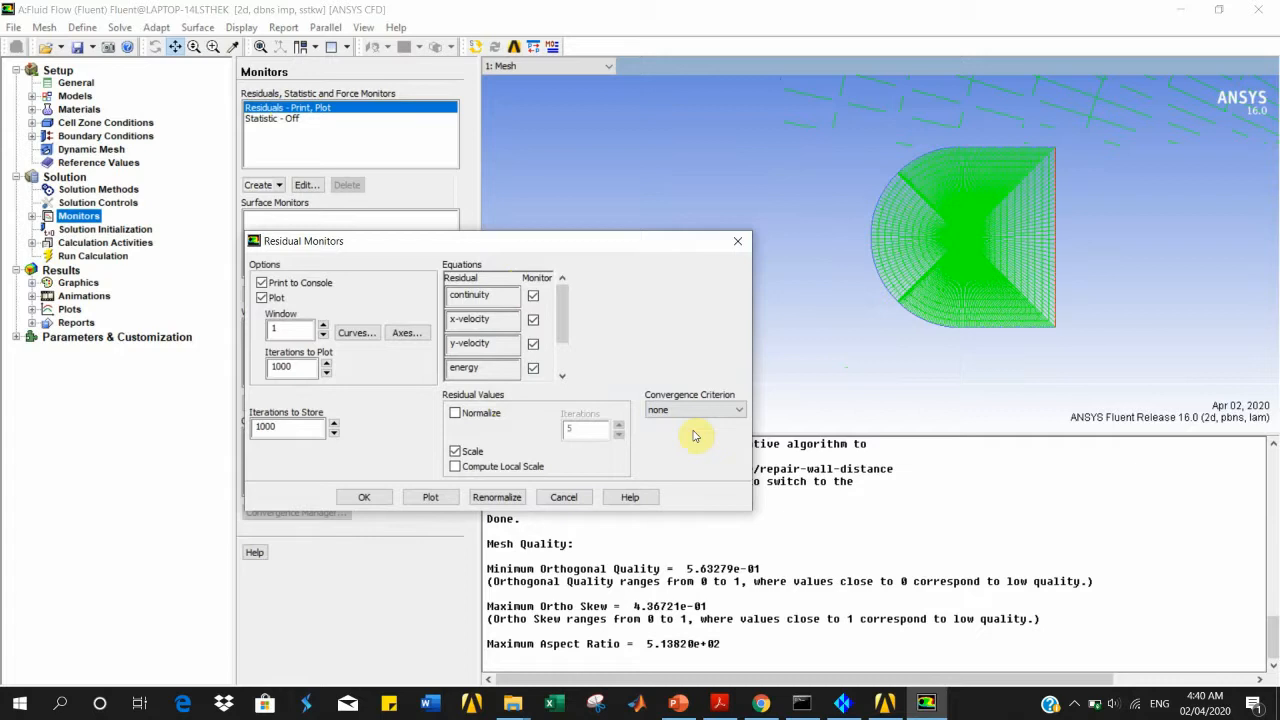
pyautogui.click(368, 496)
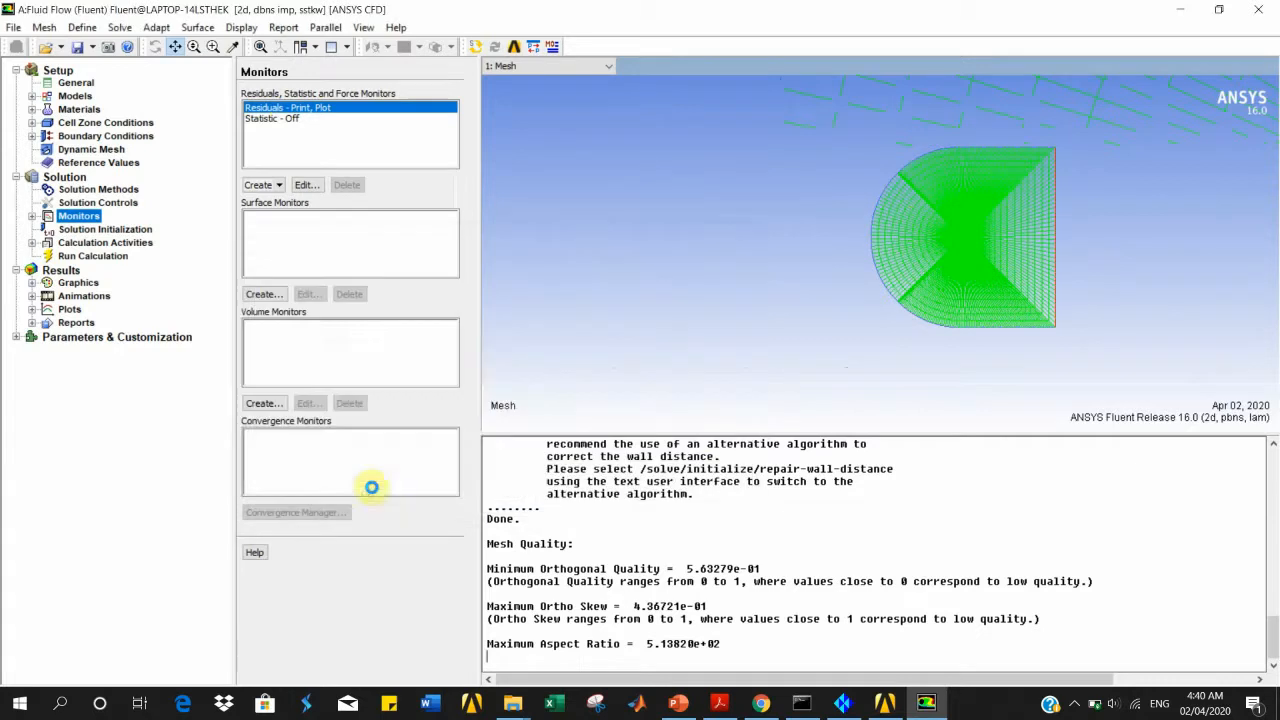
# Step: Start a drag monitor on the upperairfoil wall zone with console printing and plotting enabled
pyautogui.click(276, 185)
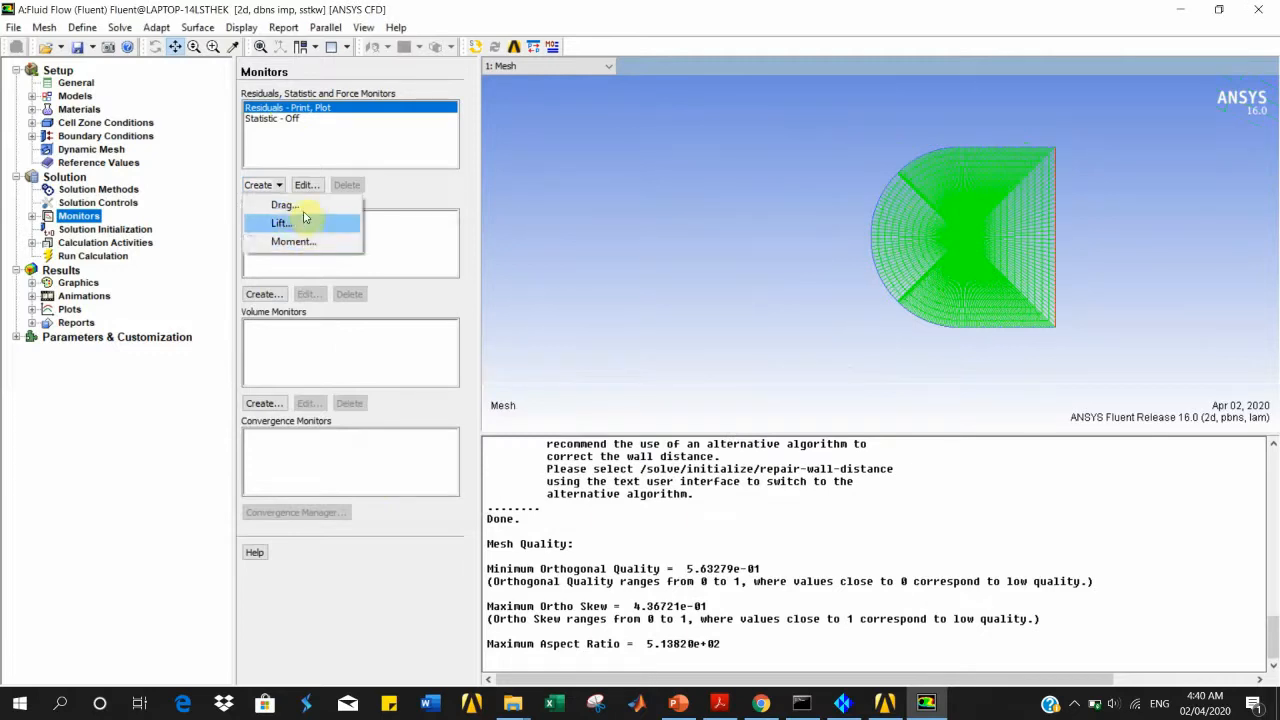
pyautogui.click(300, 208)
pyautogui.click(262, 270)
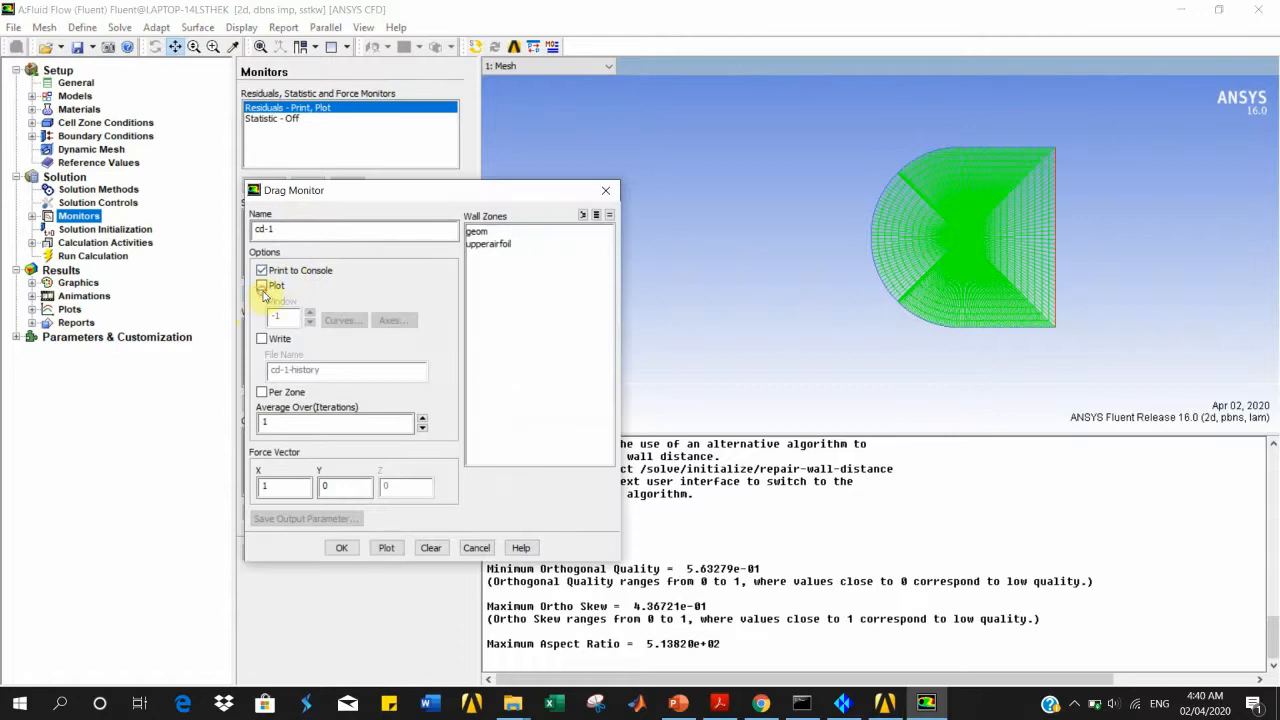
pyautogui.click(265, 289)
pyautogui.click(493, 245)
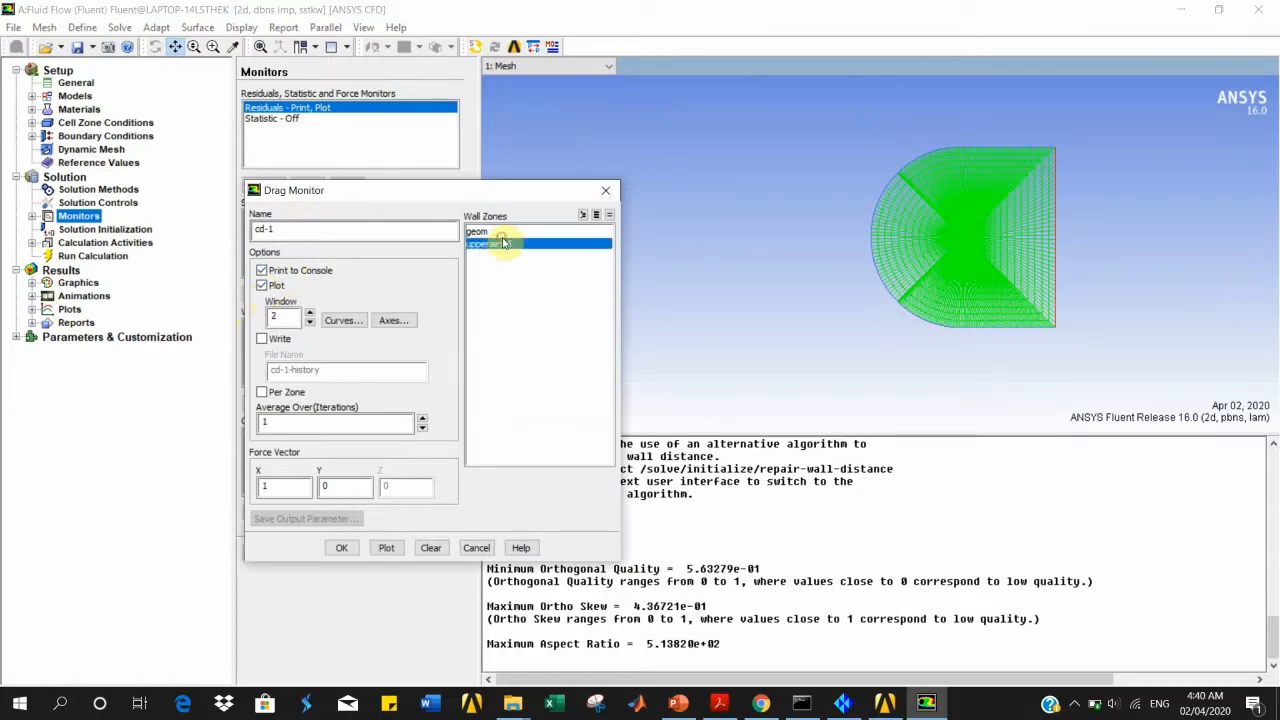
# Step: Set the drag force vector's X component to 0.9996, enter its Y component, and create the drag monitor
pyautogui.click(283, 485)
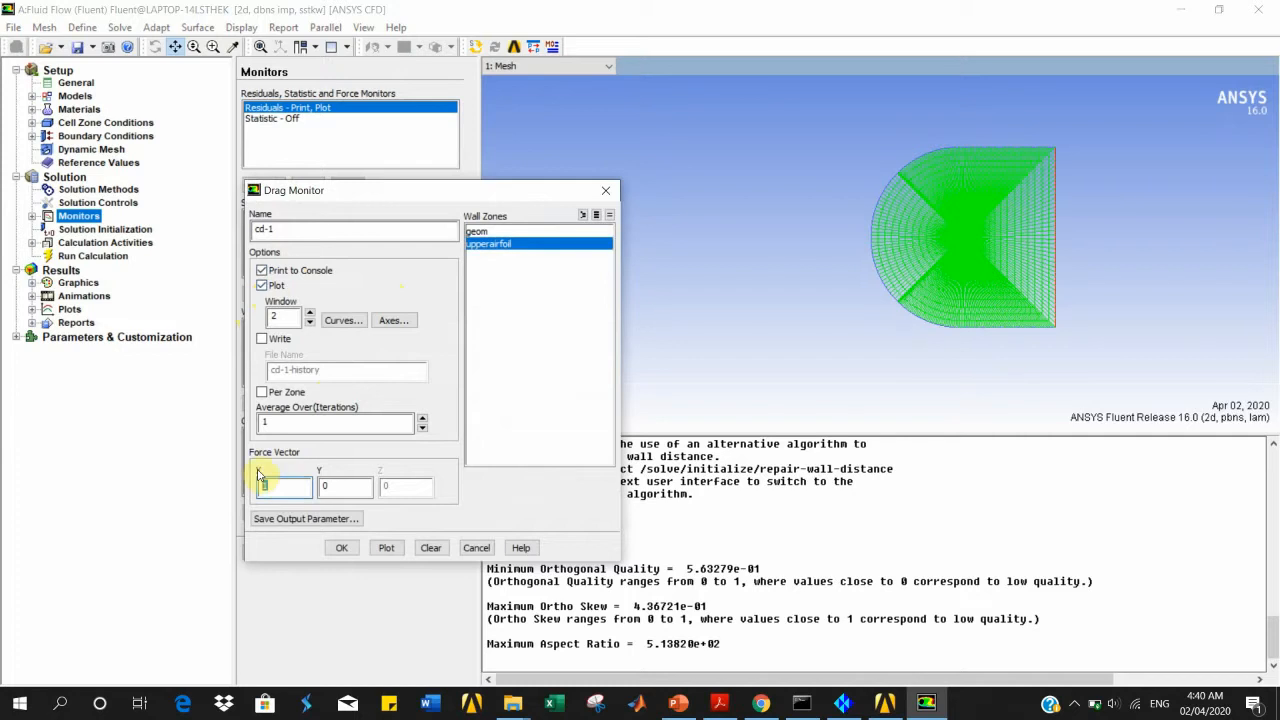
pyautogui.write('0.9996')
pyautogui.click(335, 485)
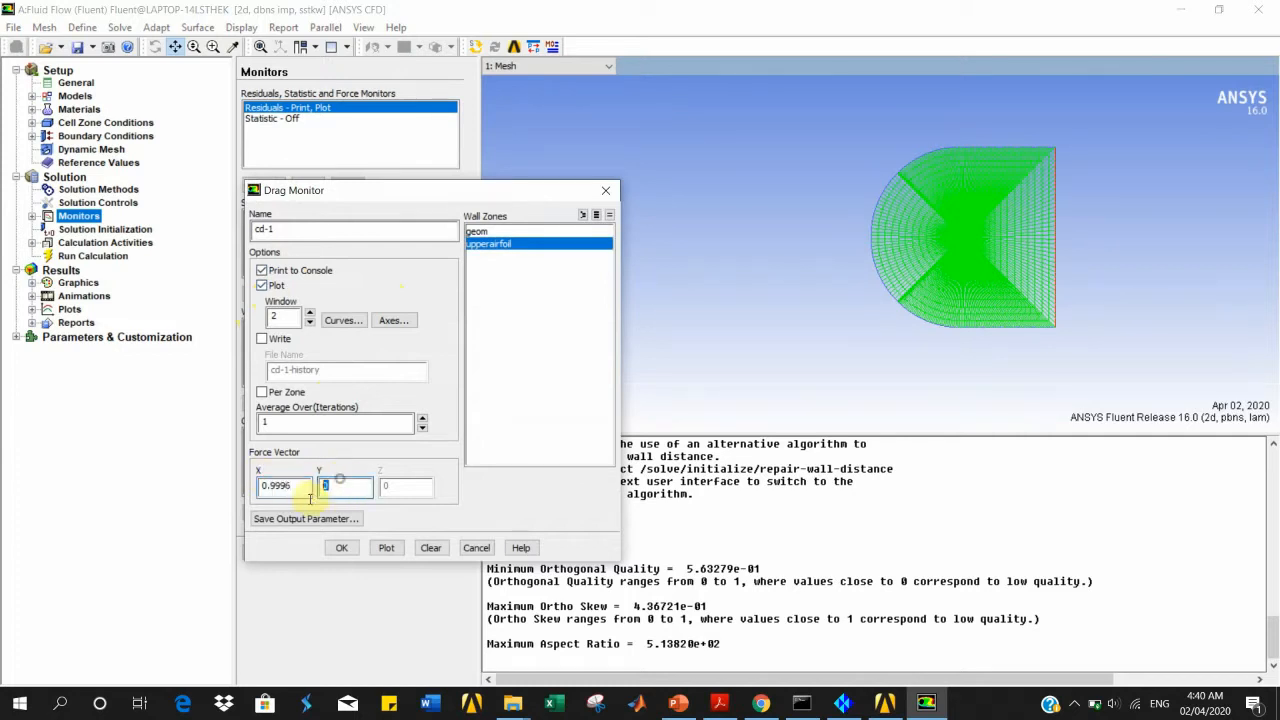
pyautogui.write('0.')
pyautogui.click(336, 546)
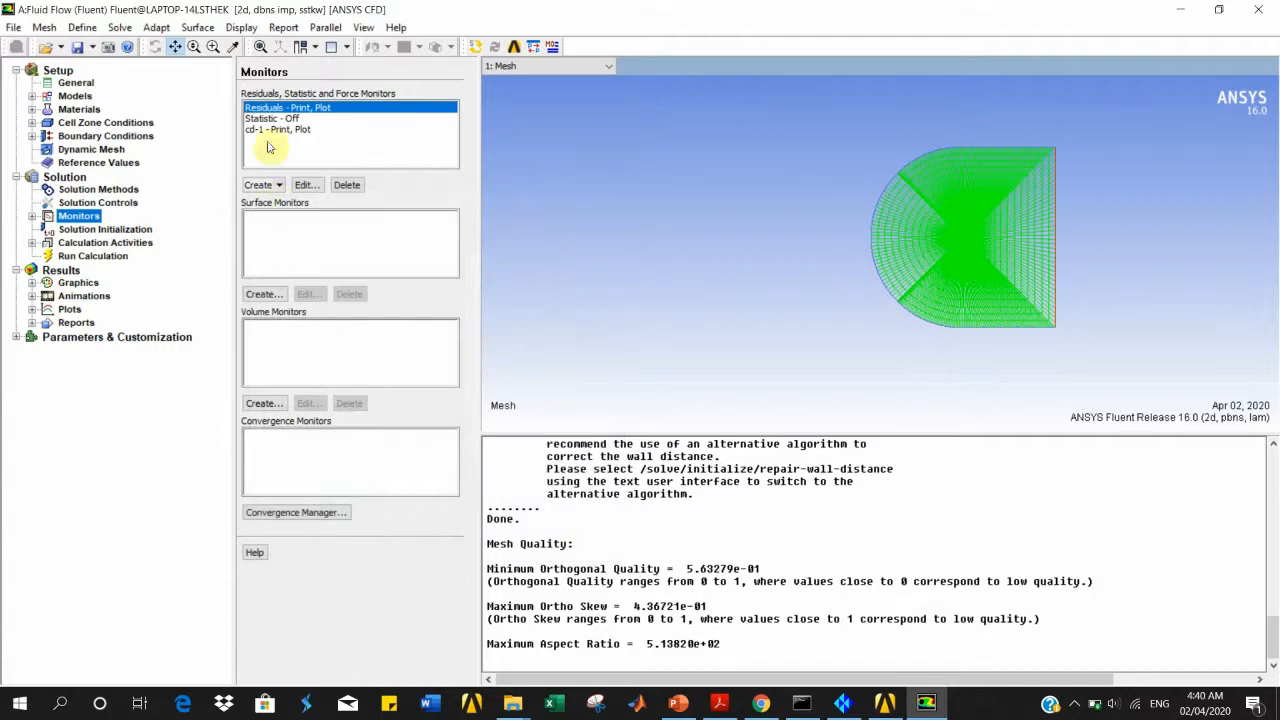
# Step: Start a lift monitor on the upperairfoil wall zone with console printing and plotting enabled
pyautogui.click(258, 184)
pyautogui.click(278, 220)
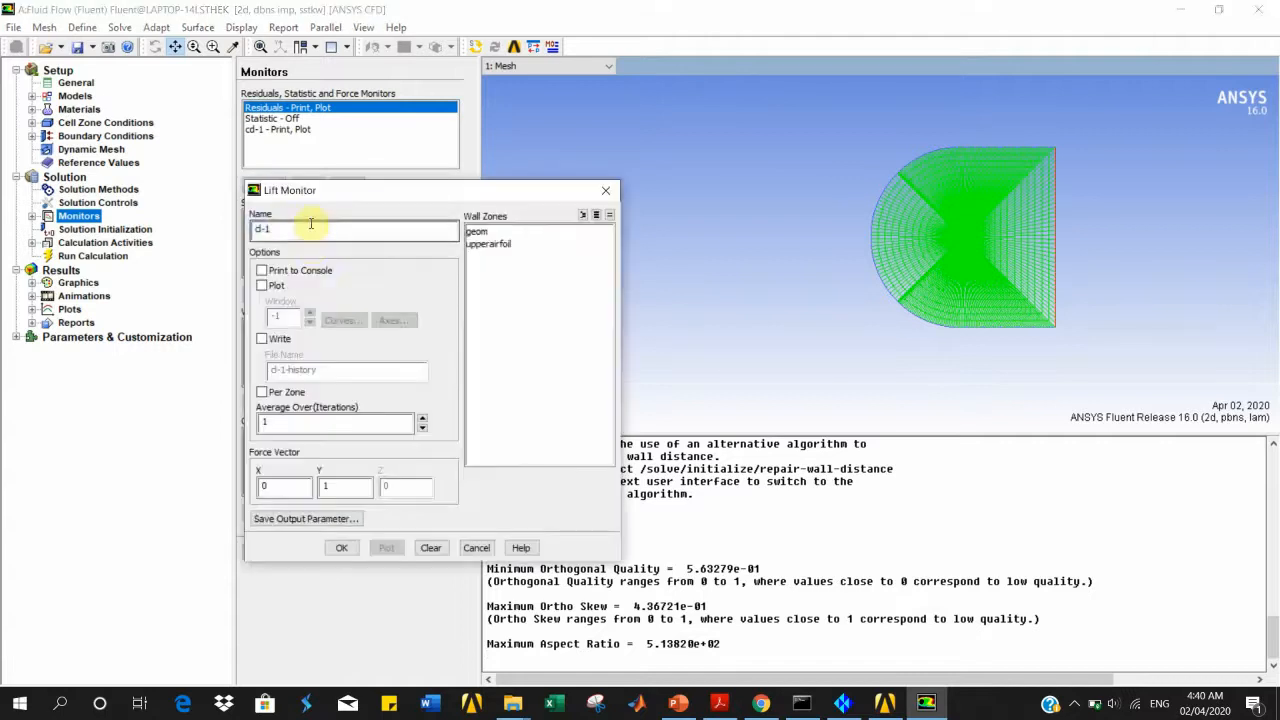
pyautogui.click(261, 270)
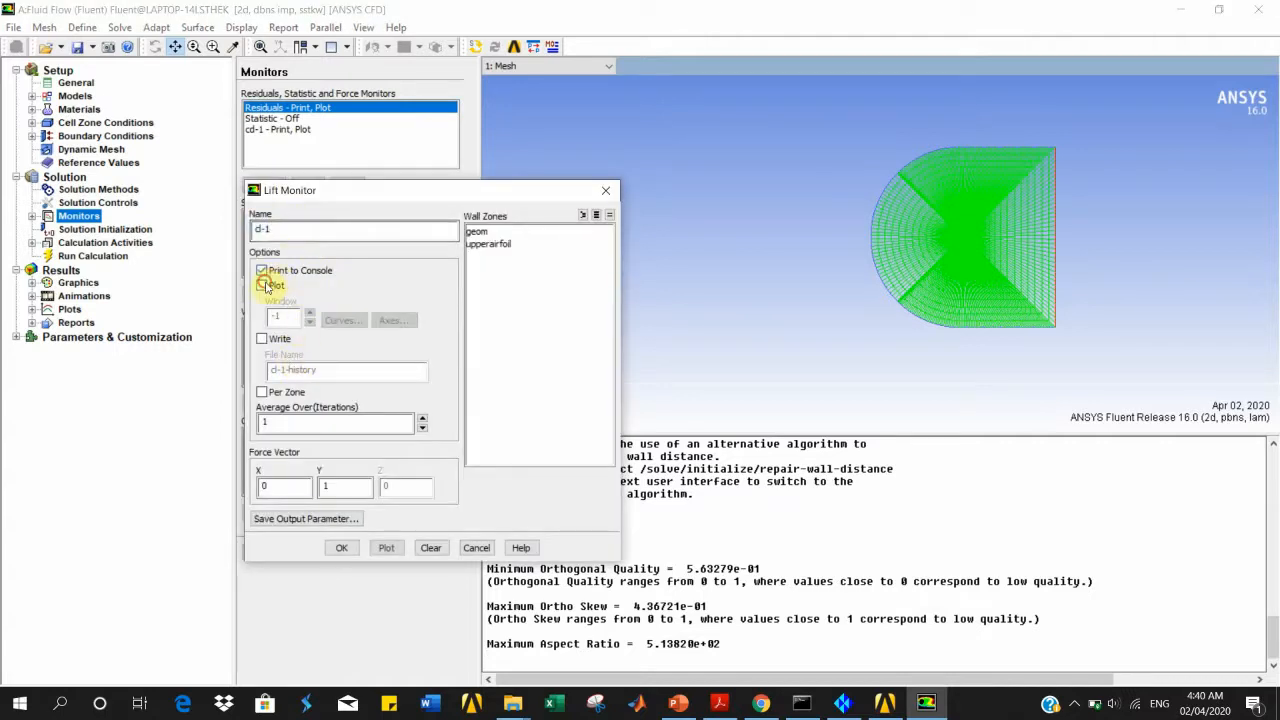
pyautogui.click(262, 285)
pyautogui.click(490, 244)
# Step: Set the lift force vector to X -0.0270 and Y 0.9996, and create the lift monitor
pyautogui.click(290, 486)
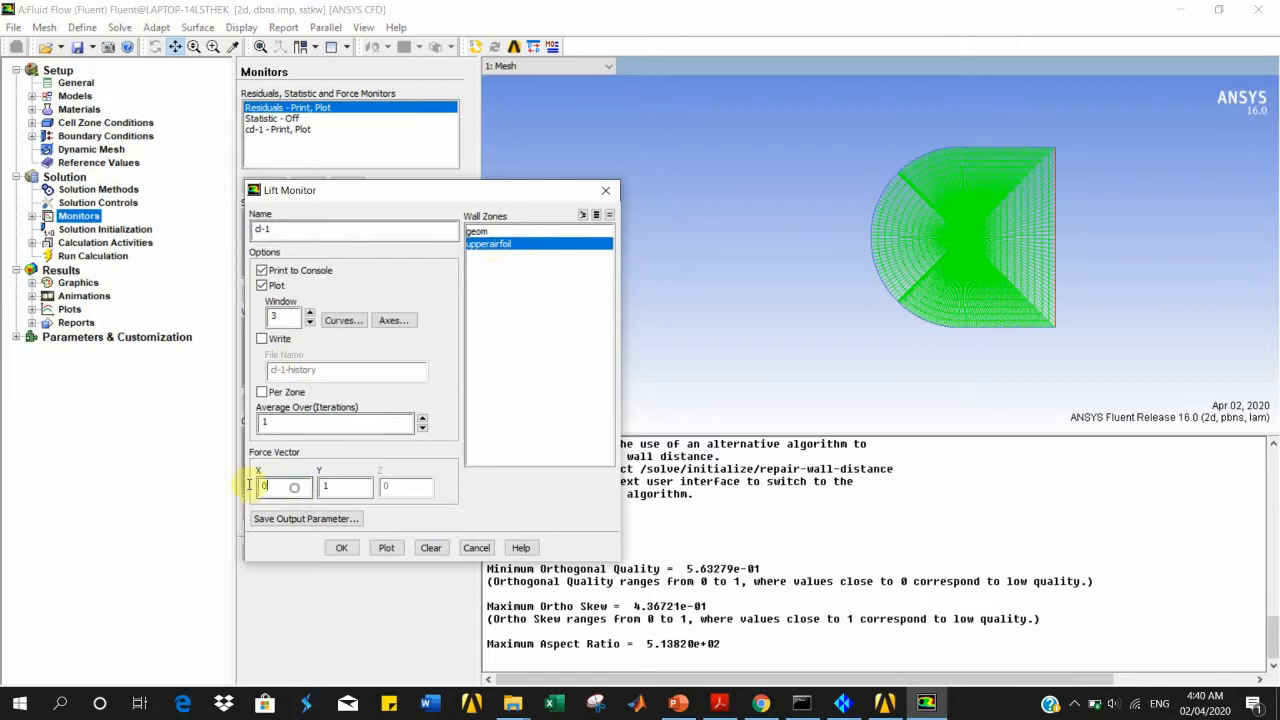
pyautogui.moveTo(249, 485); pyautogui.dragTo(228, 488)
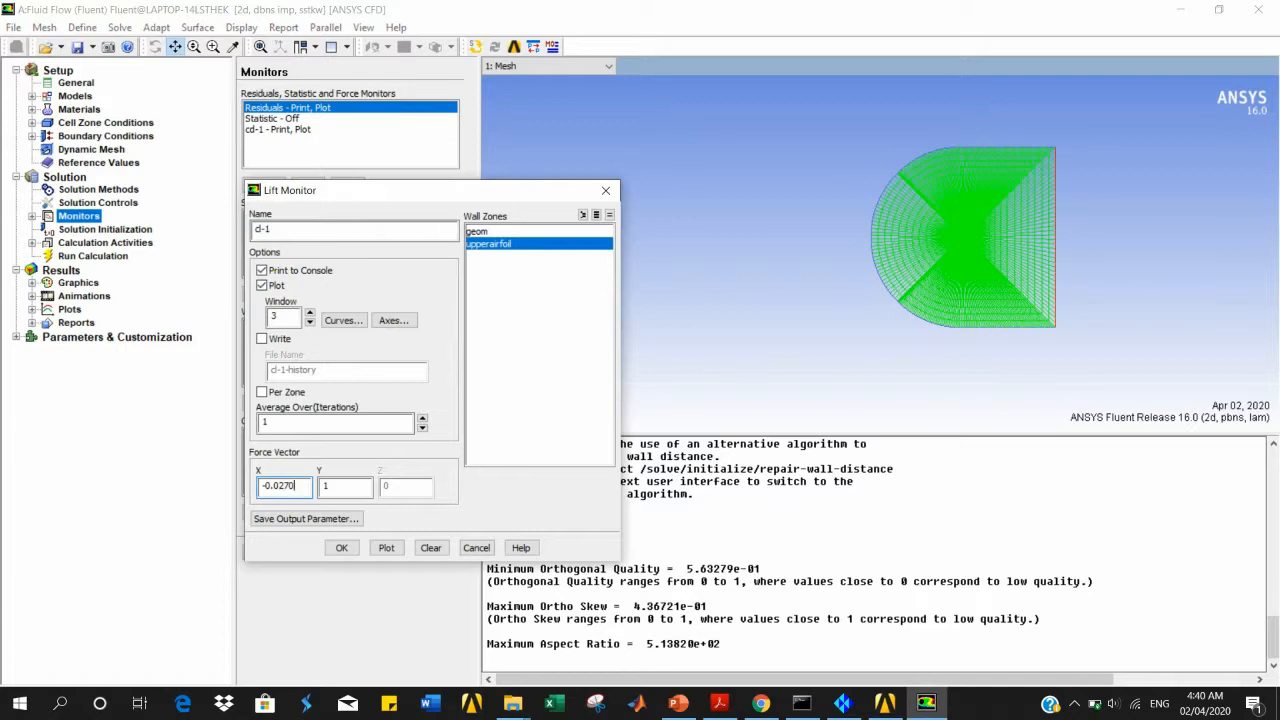
pyautogui.click(324, 485)
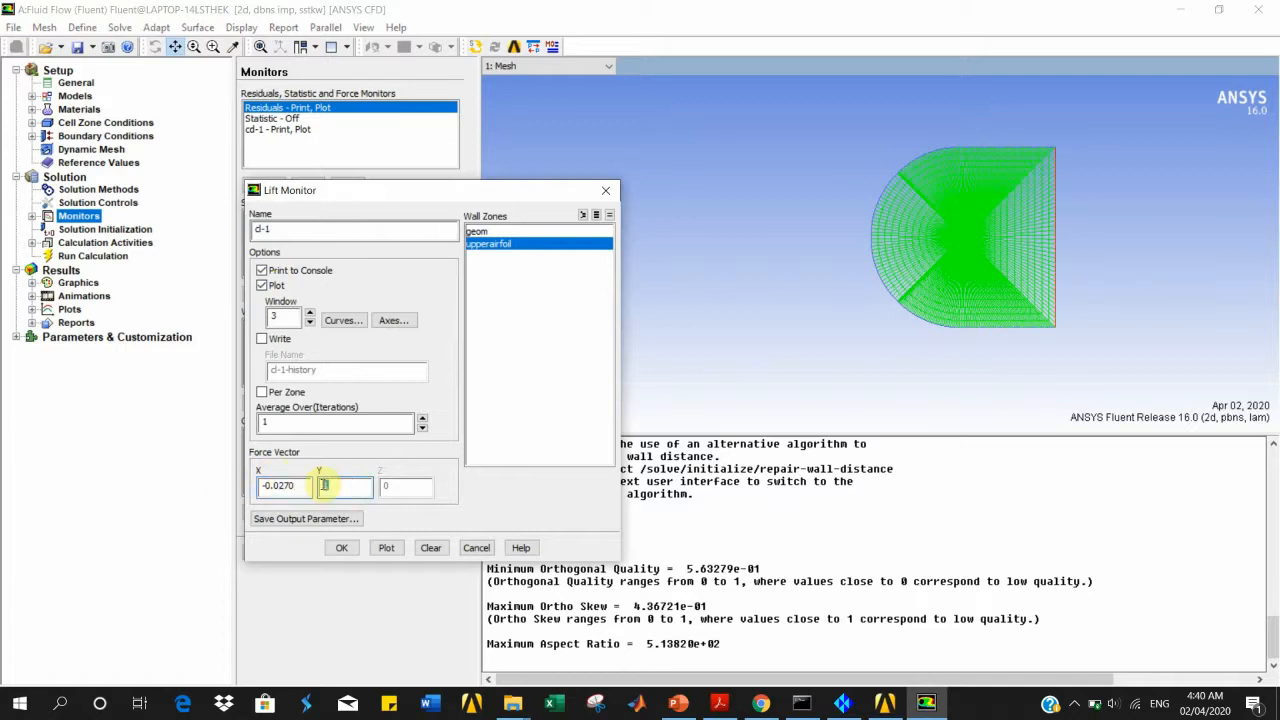
pyautogui.write('.9996')
pyautogui.click(342, 548)
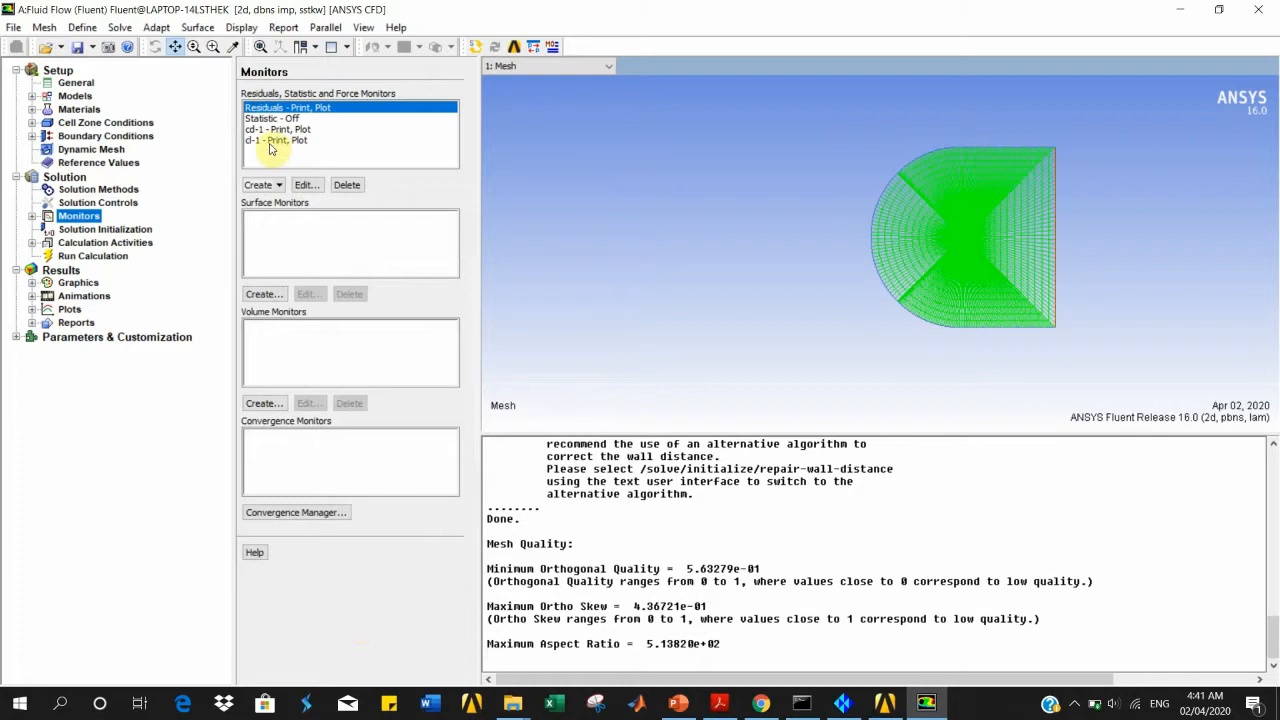
# Step: Initialize the solution with Standard Initialization, computing the initial values from the inlet
pyautogui.click(124, 230)
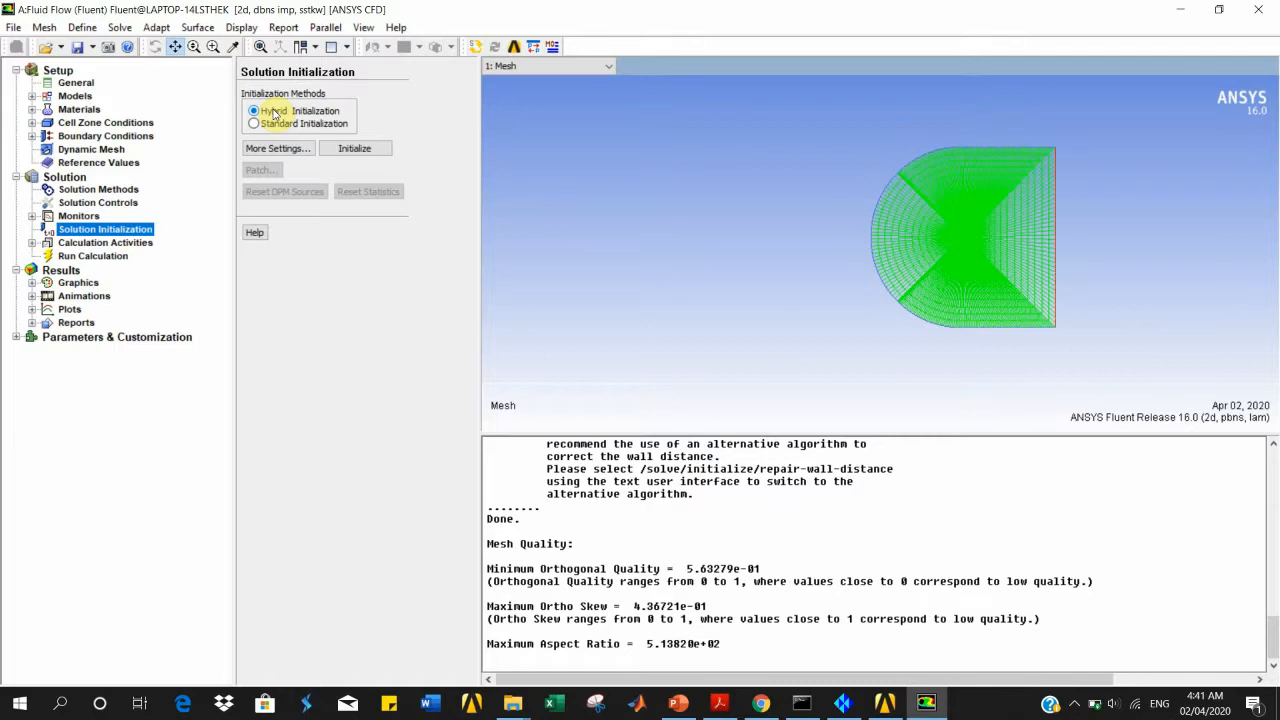
pyautogui.click(264, 123)
pyautogui.click(276, 161)
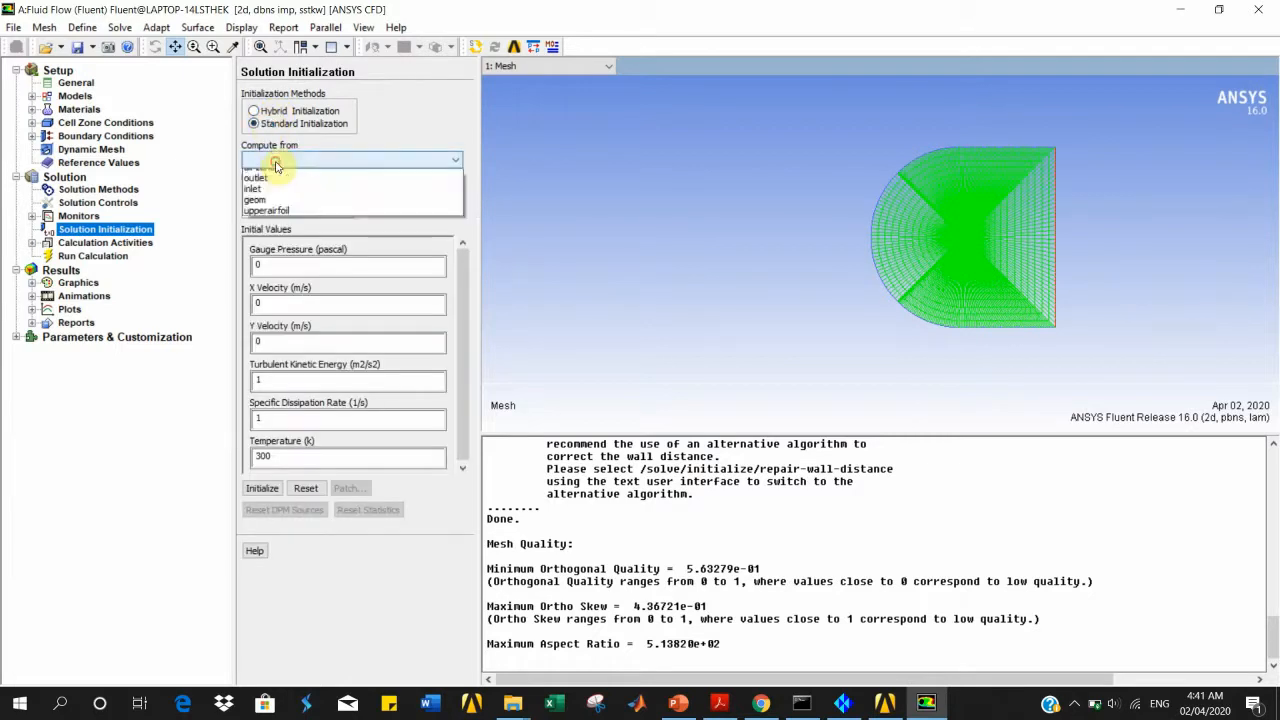
pyautogui.click(280, 197)
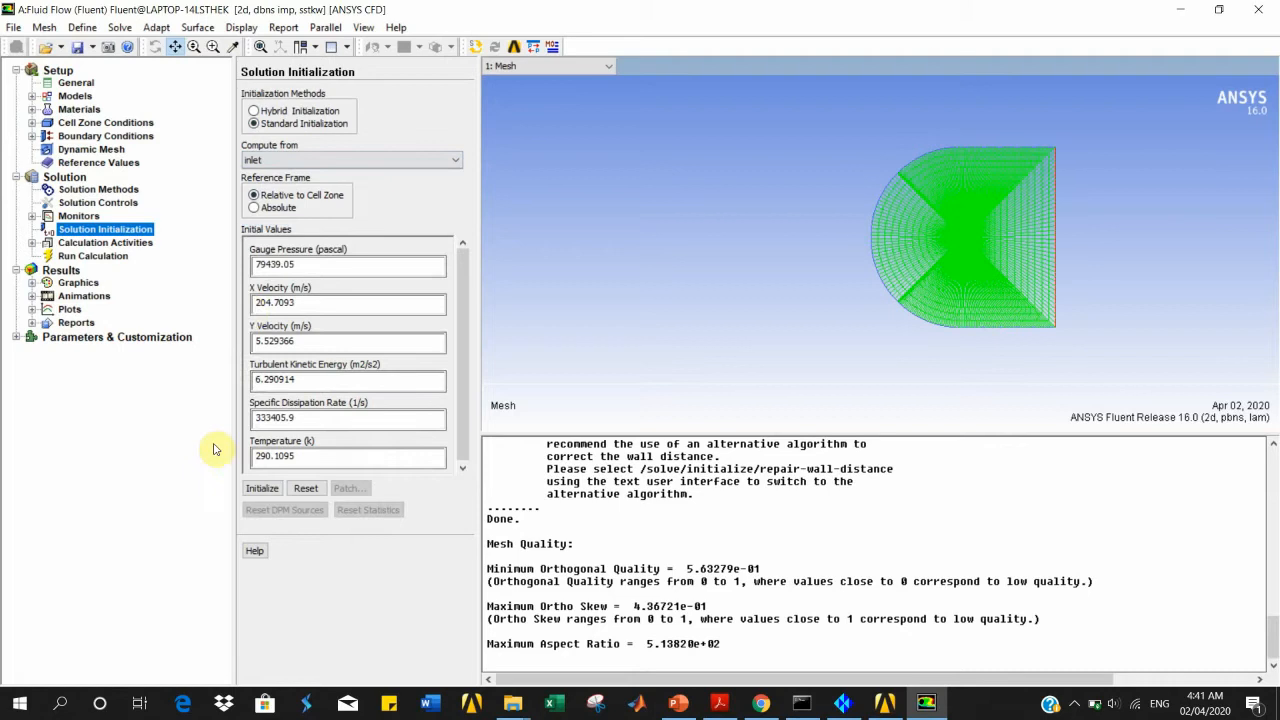
pyautogui.click(262, 488)
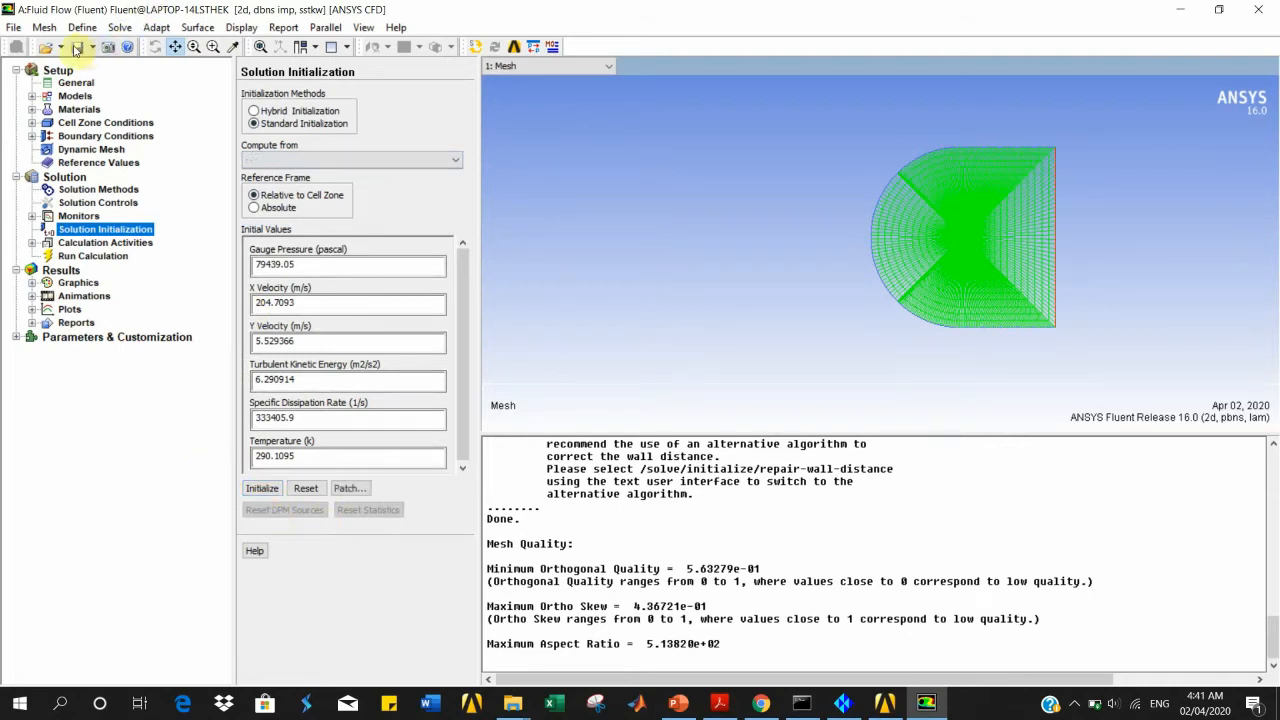
# Step: Start saving the project and, in Workbench's save dialog, create a folder named naca0012project on the Desktop
pyautogui.click(91, 48)
pyautogui.click(89, 62)
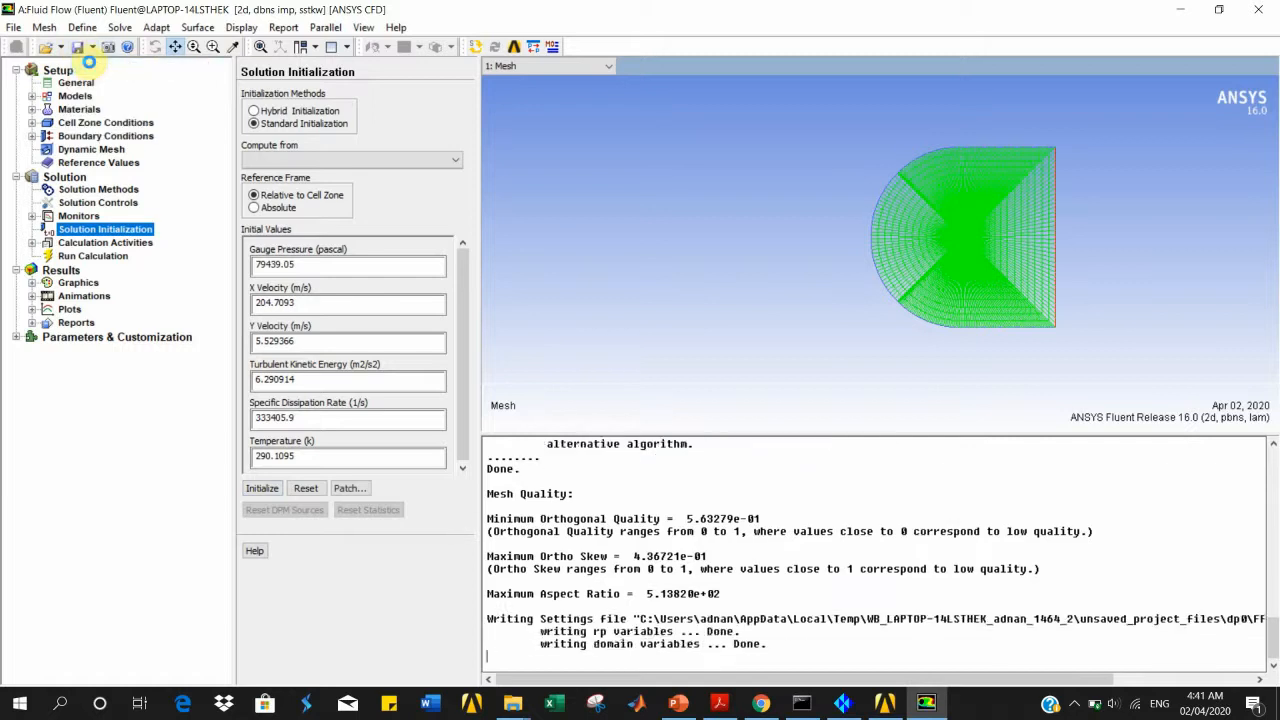
pyautogui.click(928, 701)
pyautogui.click(887, 703)
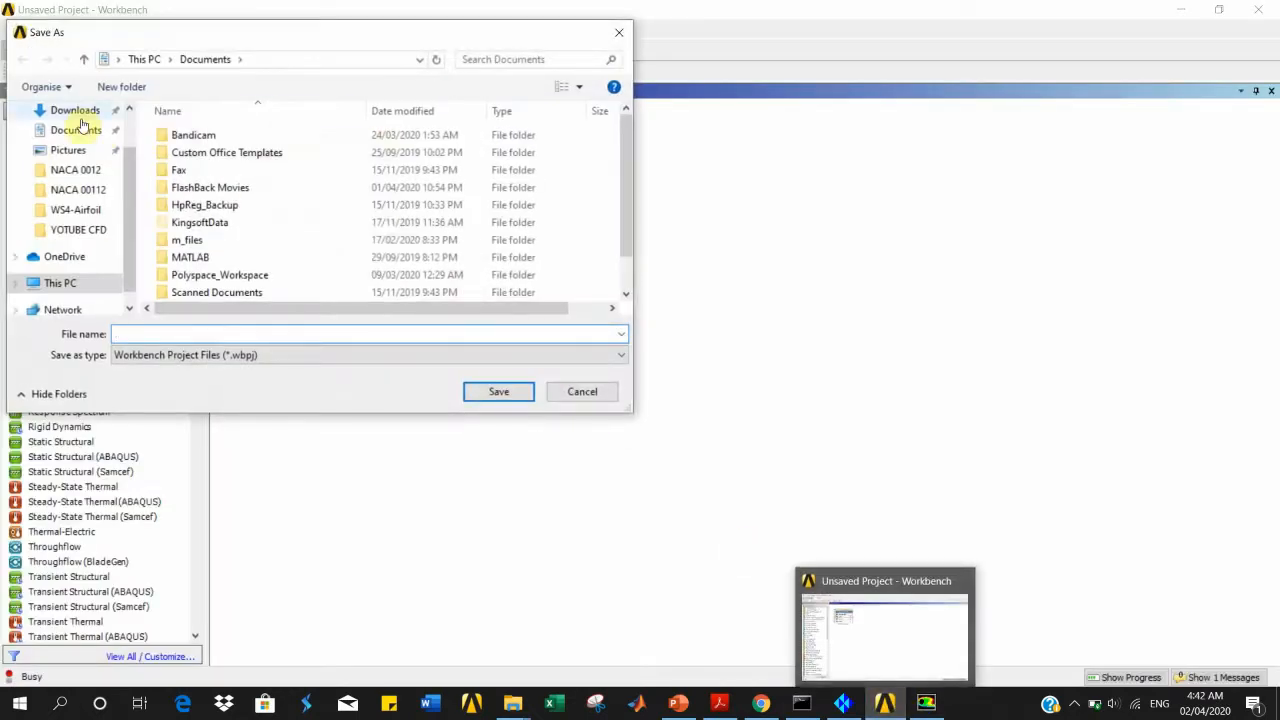
pyautogui.click(129, 109)
pyautogui.click(129, 109)
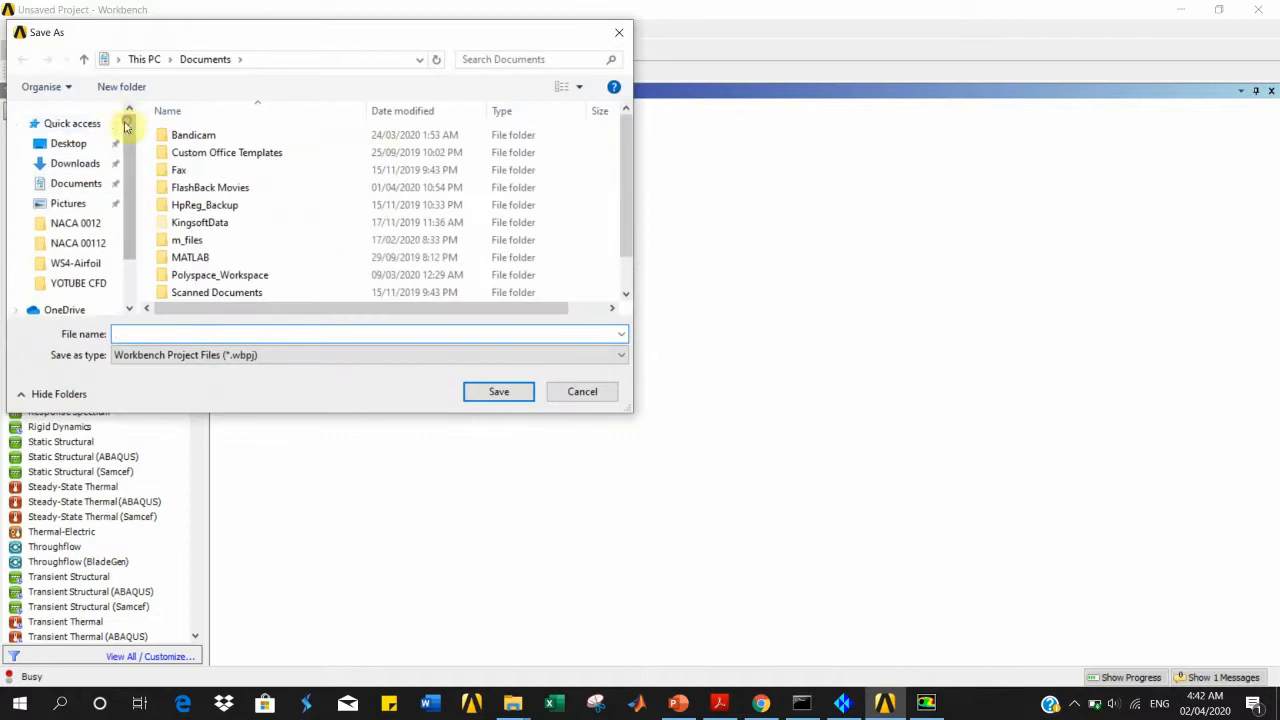
pyautogui.click(100, 143)
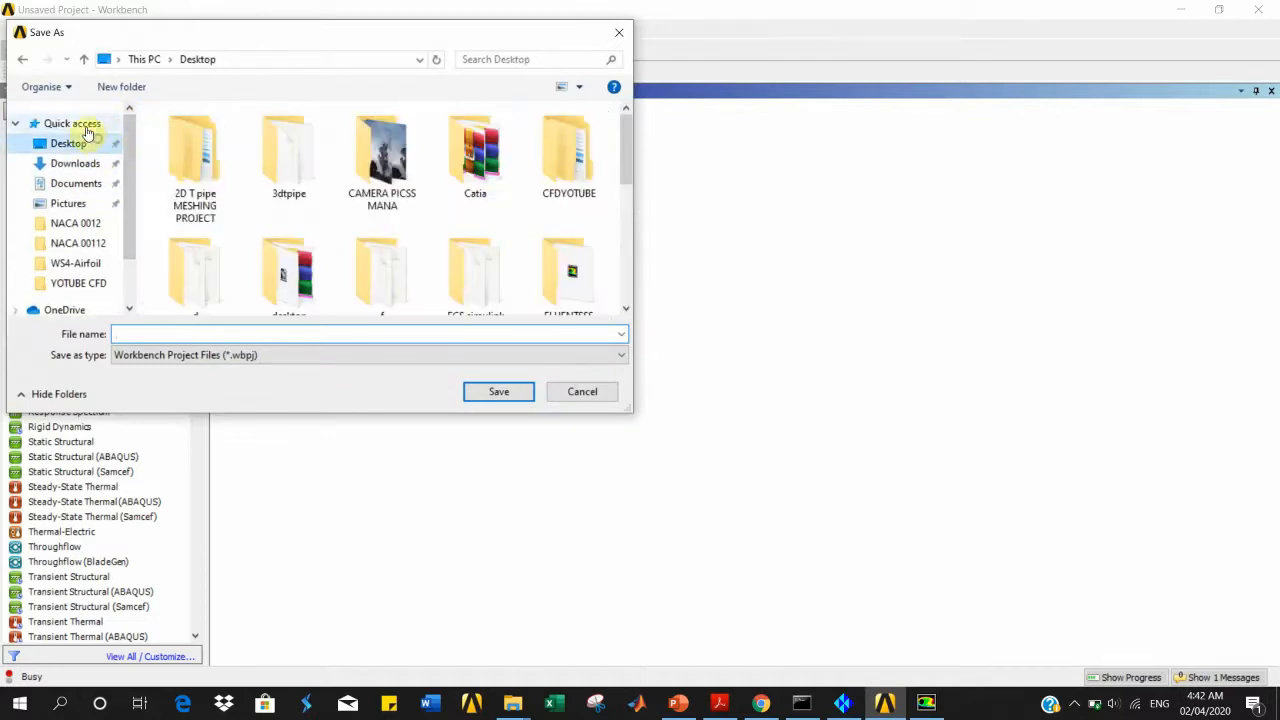
pyautogui.rightClick(150, 197)
pyautogui.moveTo(211, 369)
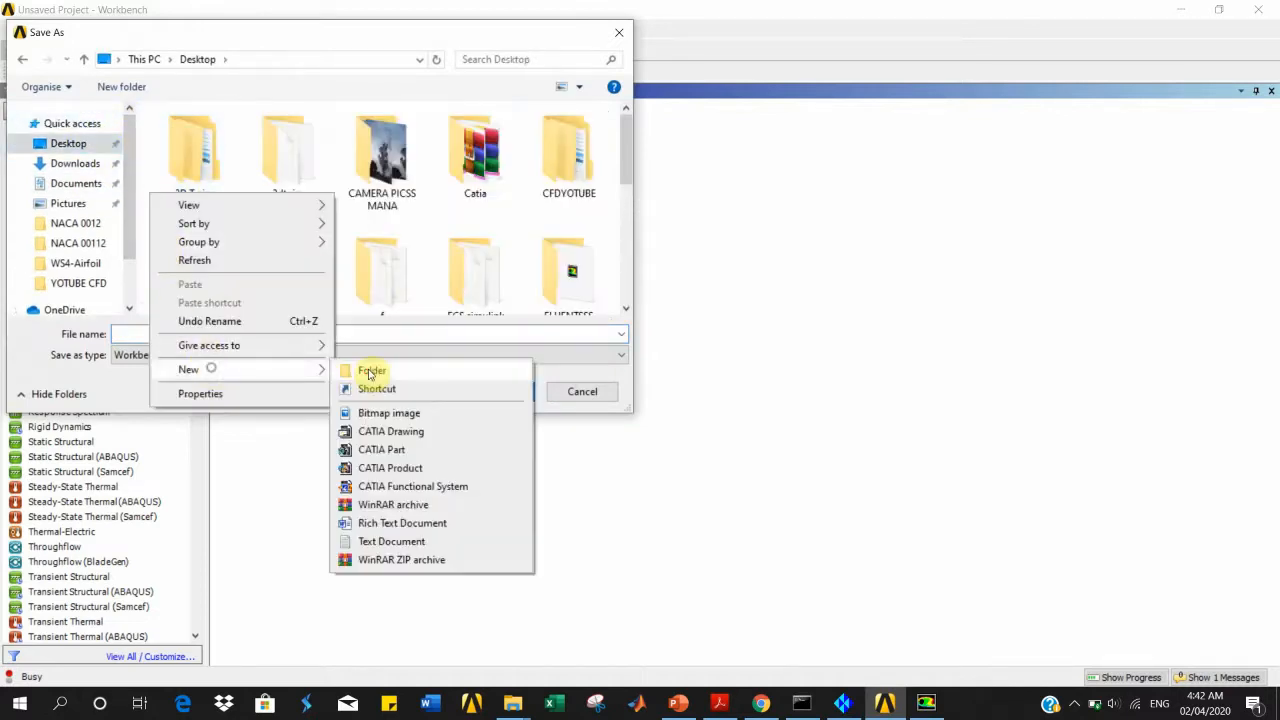
pyautogui.click(371, 371)
pyautogui.write('naca')
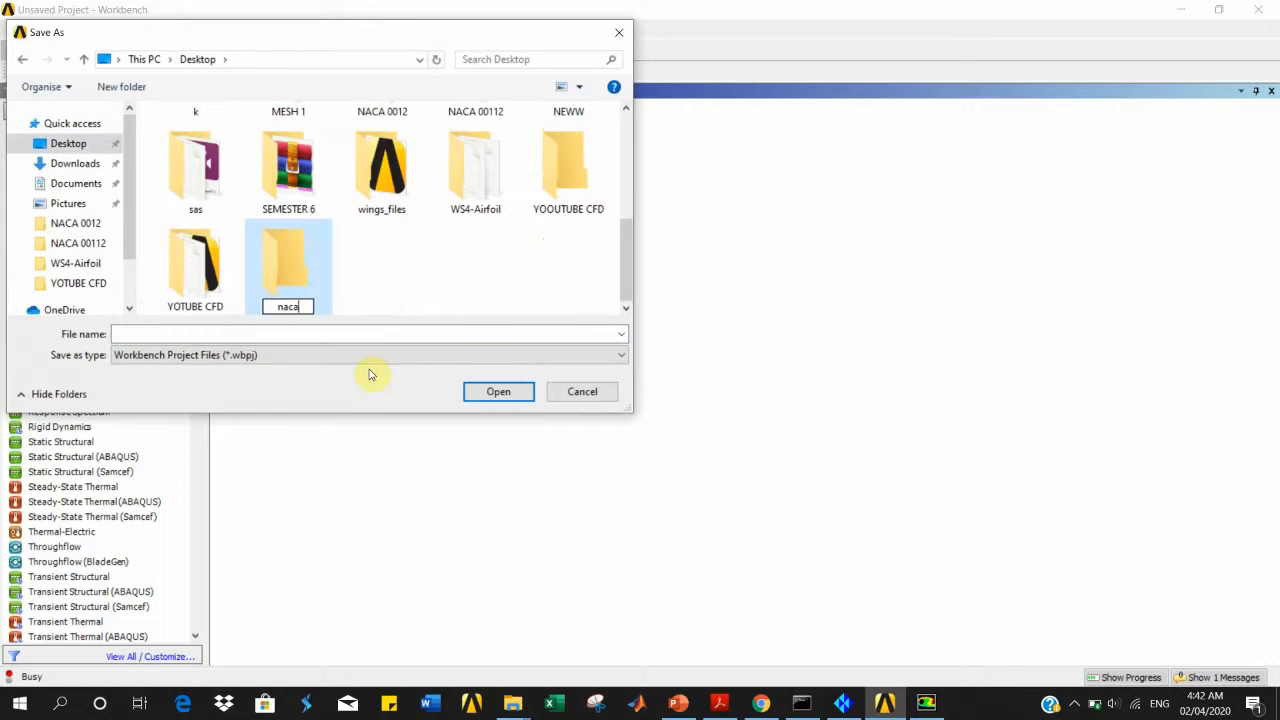
pyautogui.write('0012p')
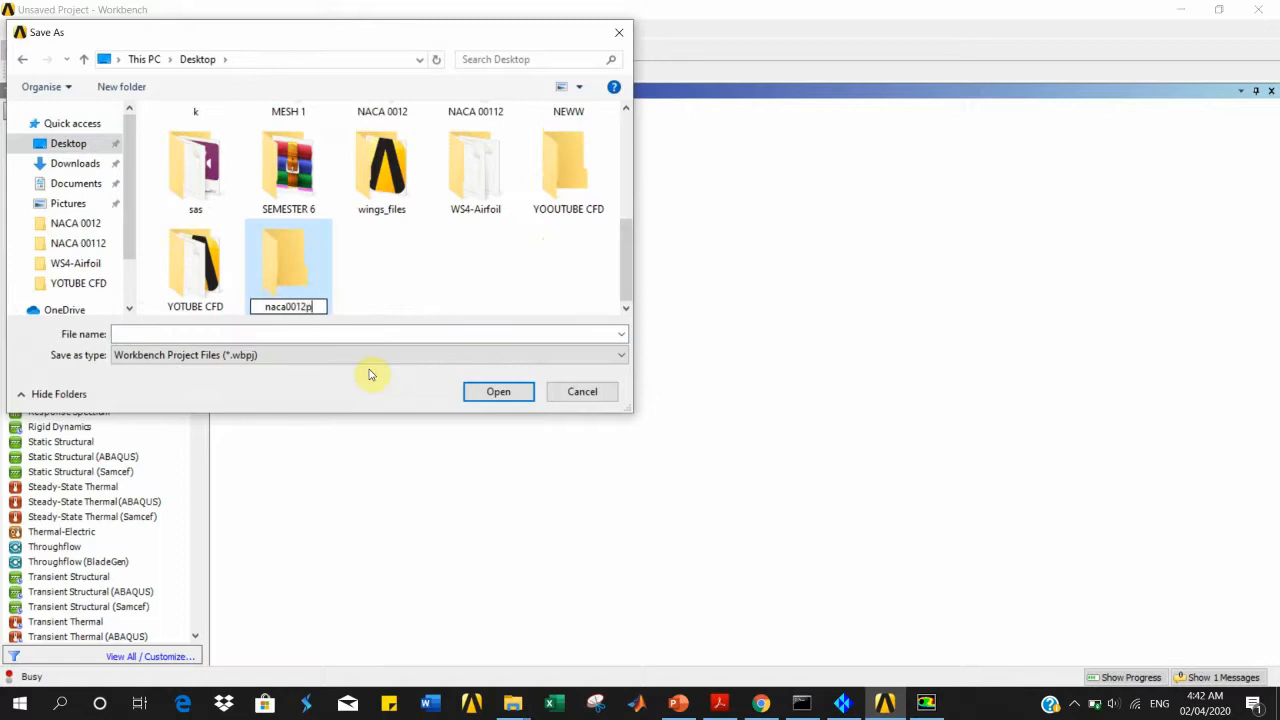
pyautogui.write('roject')
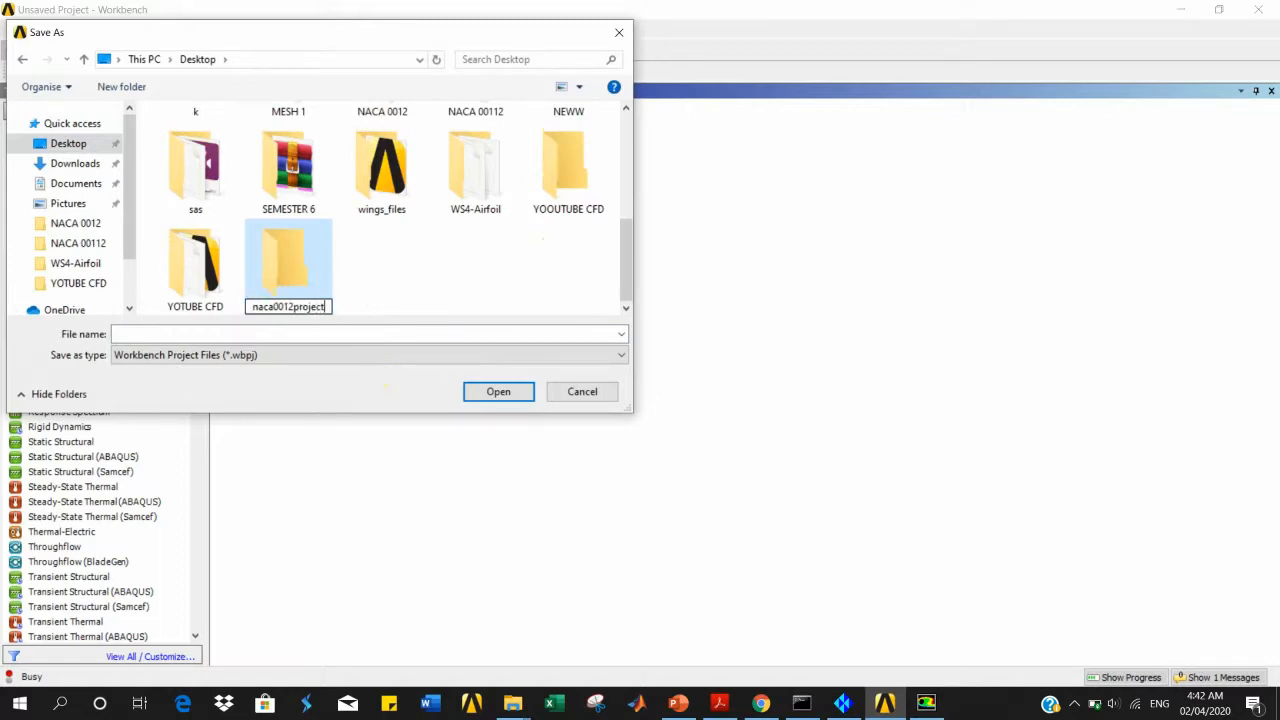
pyautogui.press('Return')
# Step: Save the Workbench project as naca0012 inside the naca0012project folder
pyautogui.doubleClick(306, 244)
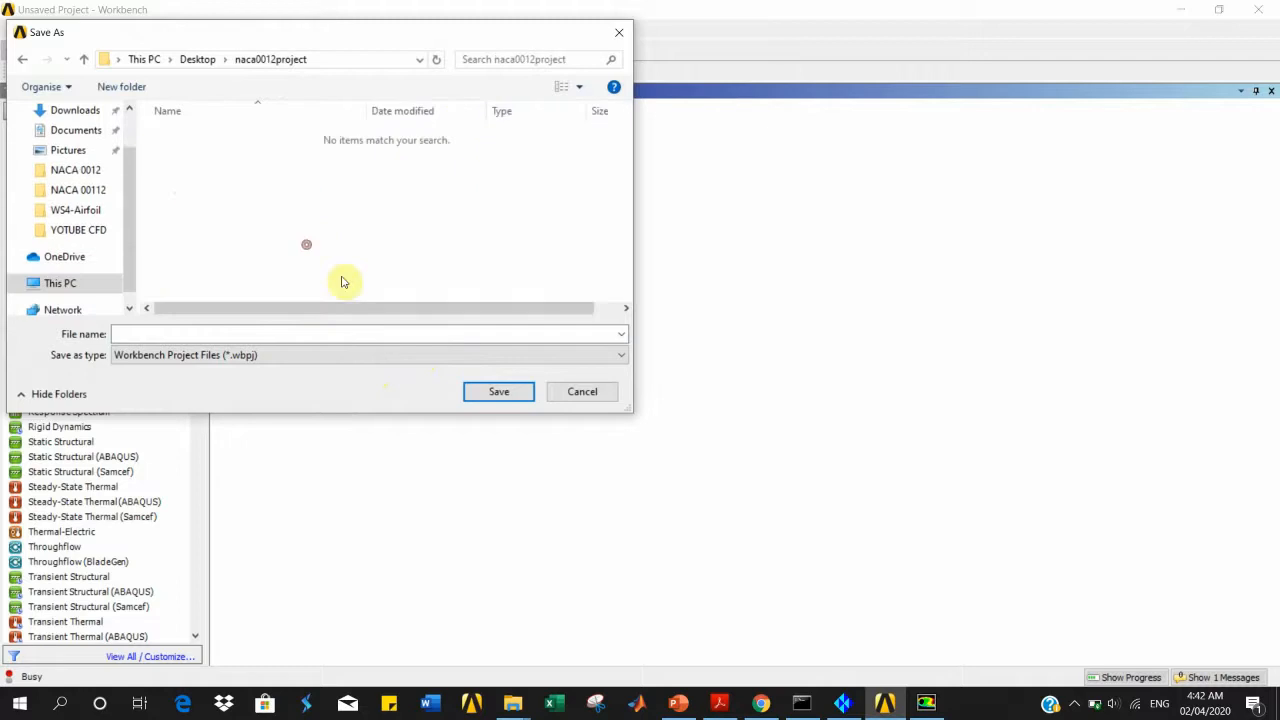
pyautogui.click(470, 393)
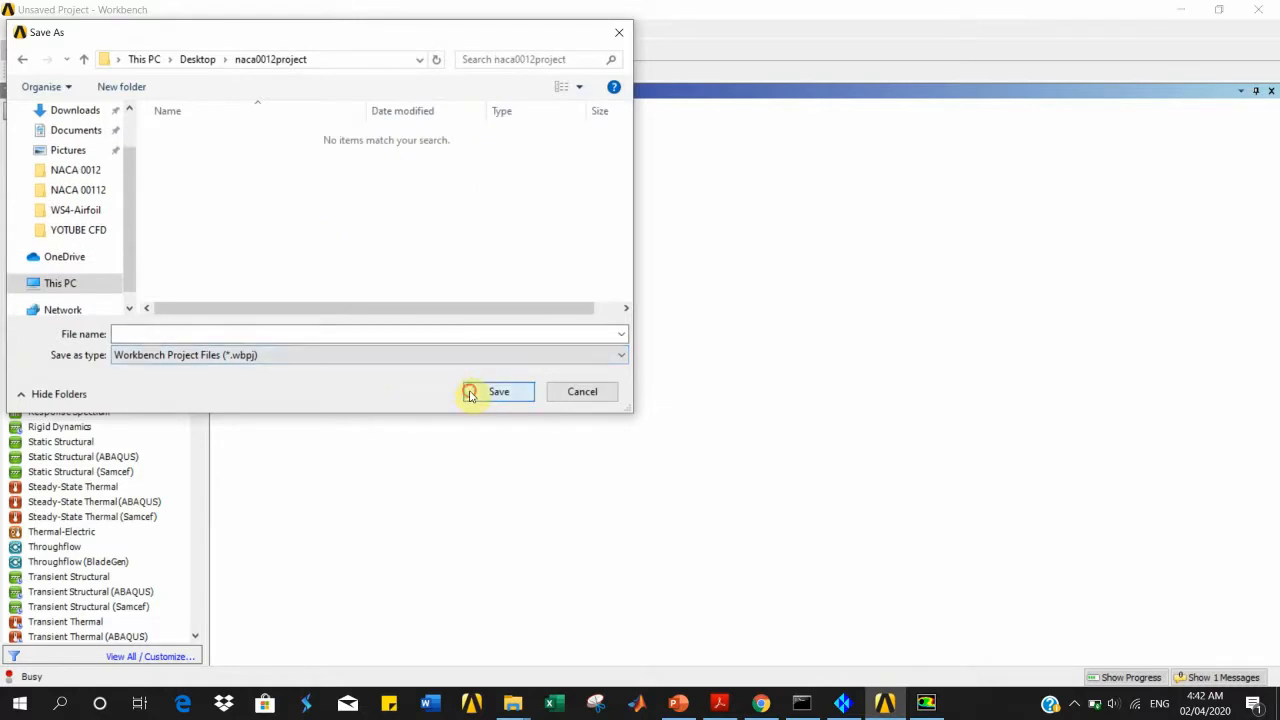
pyautogui.click(351, 333)
pyautogui.write('nm')
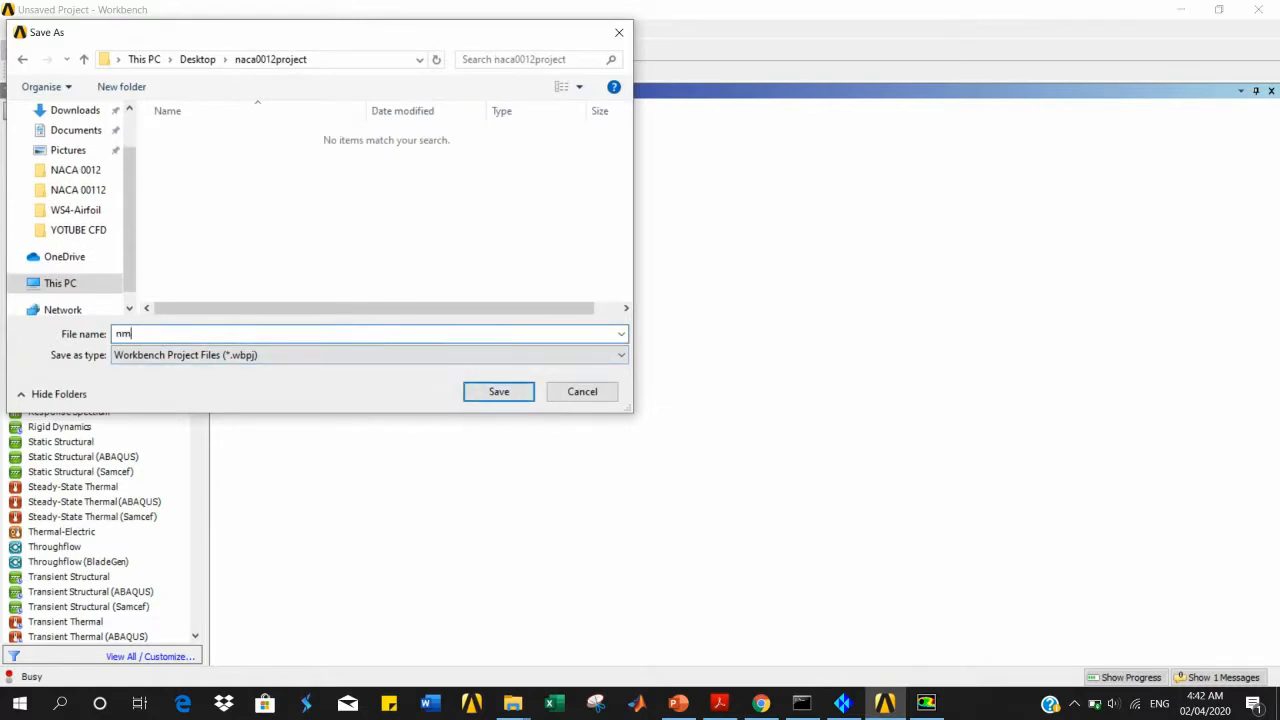
pyautogui.press('BackSpace')
pyautogui.press('BackSpace')
pyautogui.press('BackSpace')
pyautogui.write('aca0012')
pyautogui.click(498, 390)
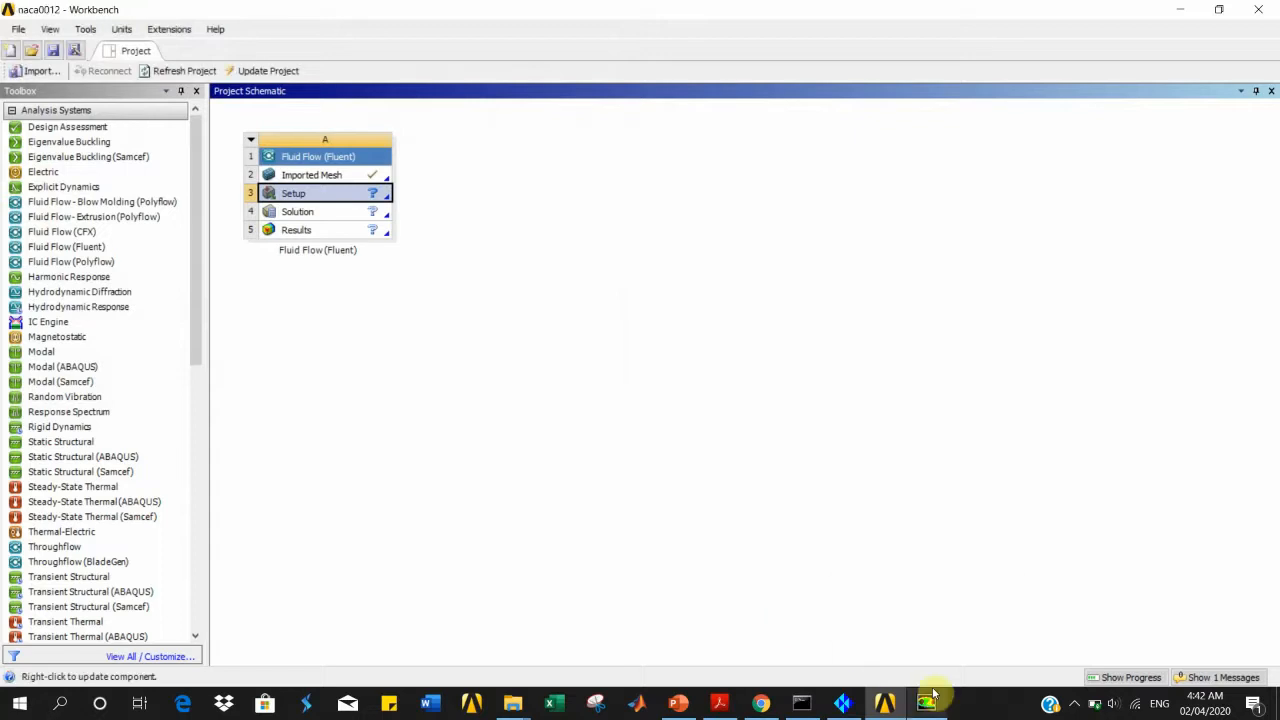
pyautogui.click(1074, 703)
pyautogui.click(1073, 674)
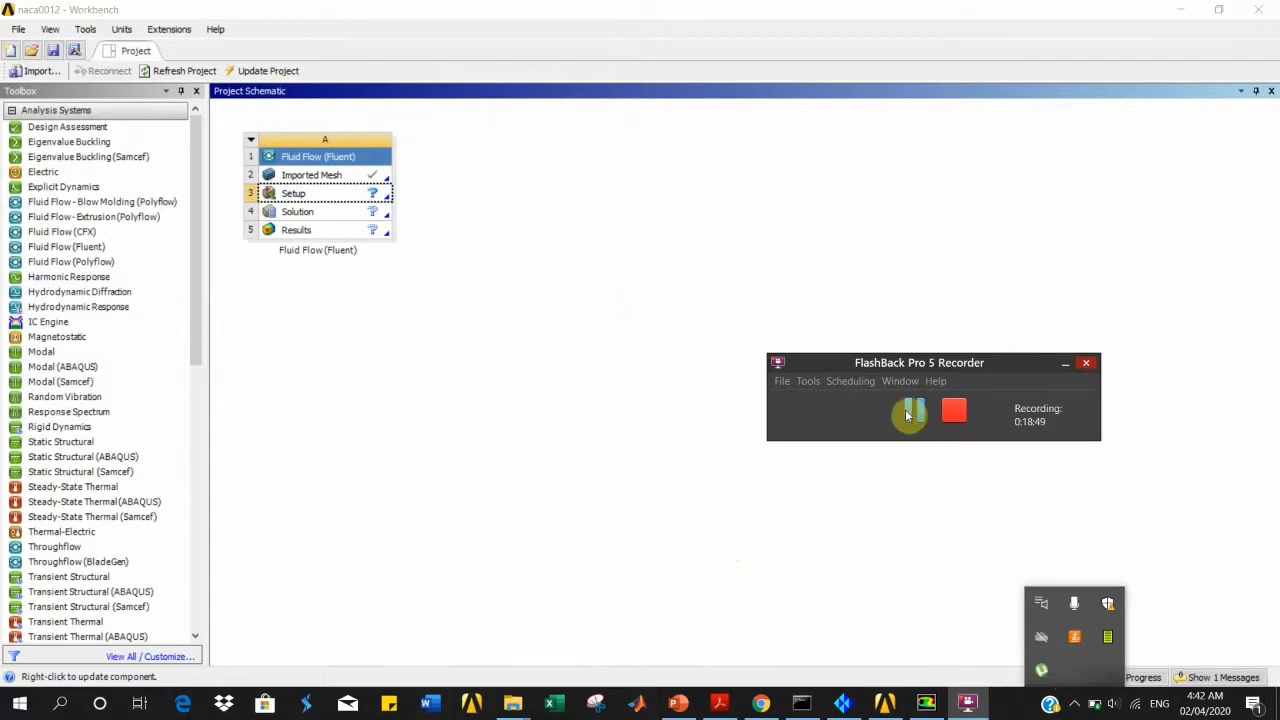
pyautogui.click(912, 410)
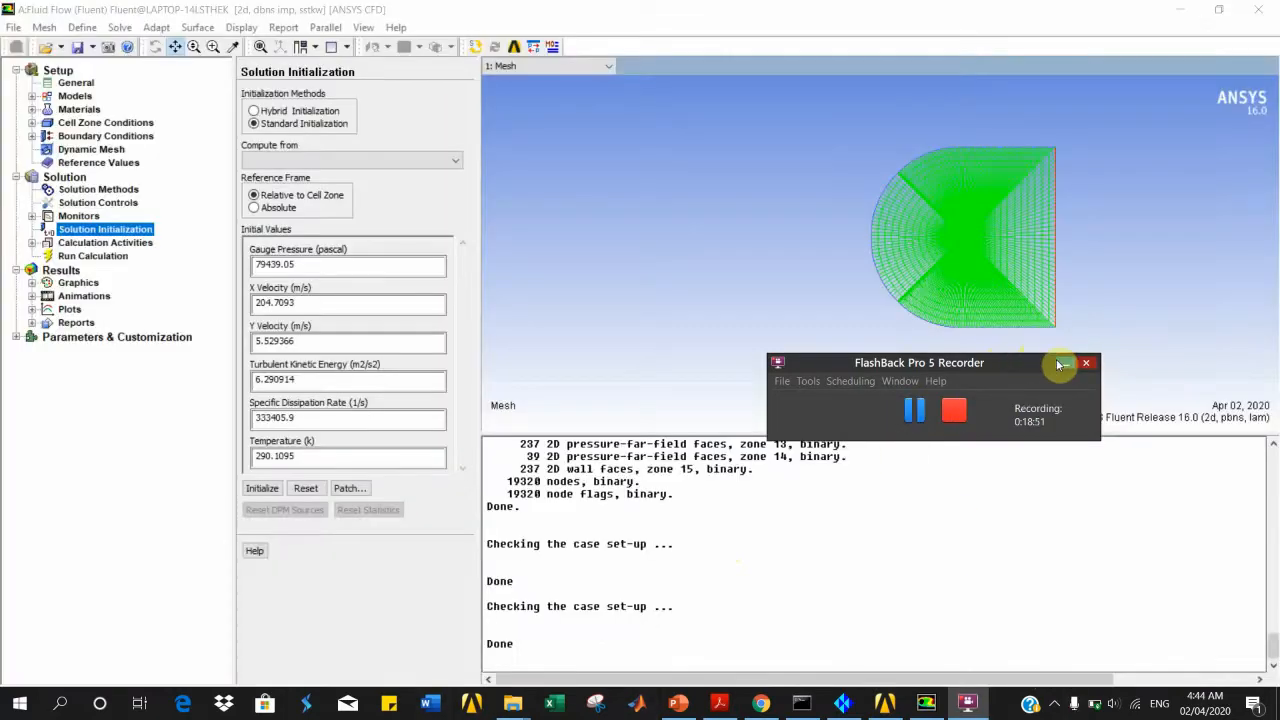
# Step: Reinitialize the solution, agreeing to discard the unsaved data, and save the project
pyautogui.click(1065, 363)
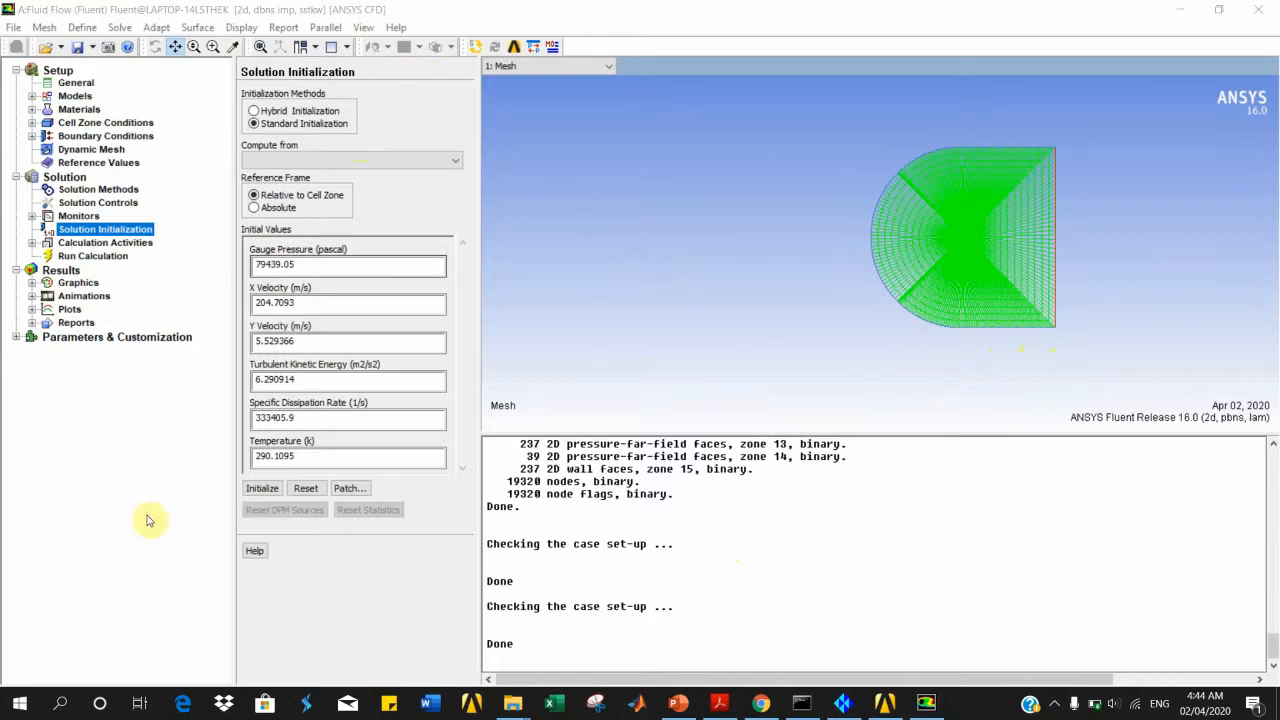
pyautogui.click(265, 490)
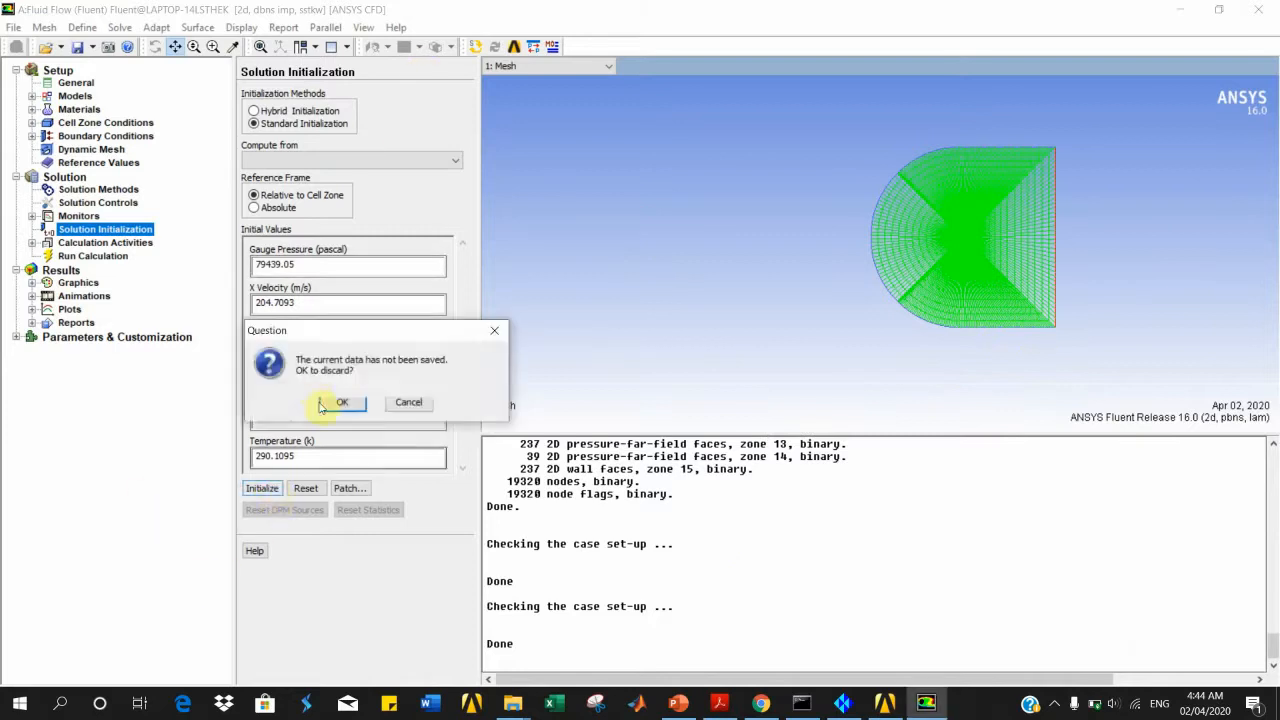
pyautogui.click(337, 401)
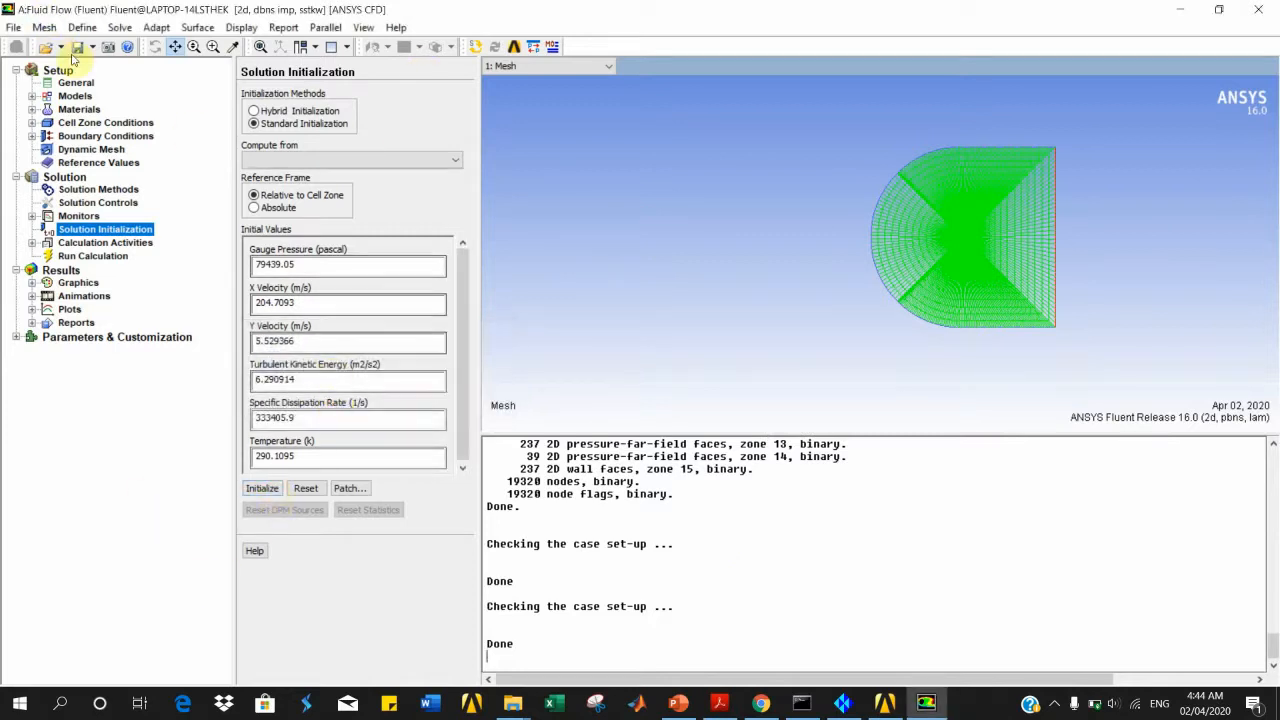
pyautogui.click(80, 47)
pyautogui.click(85, 68)
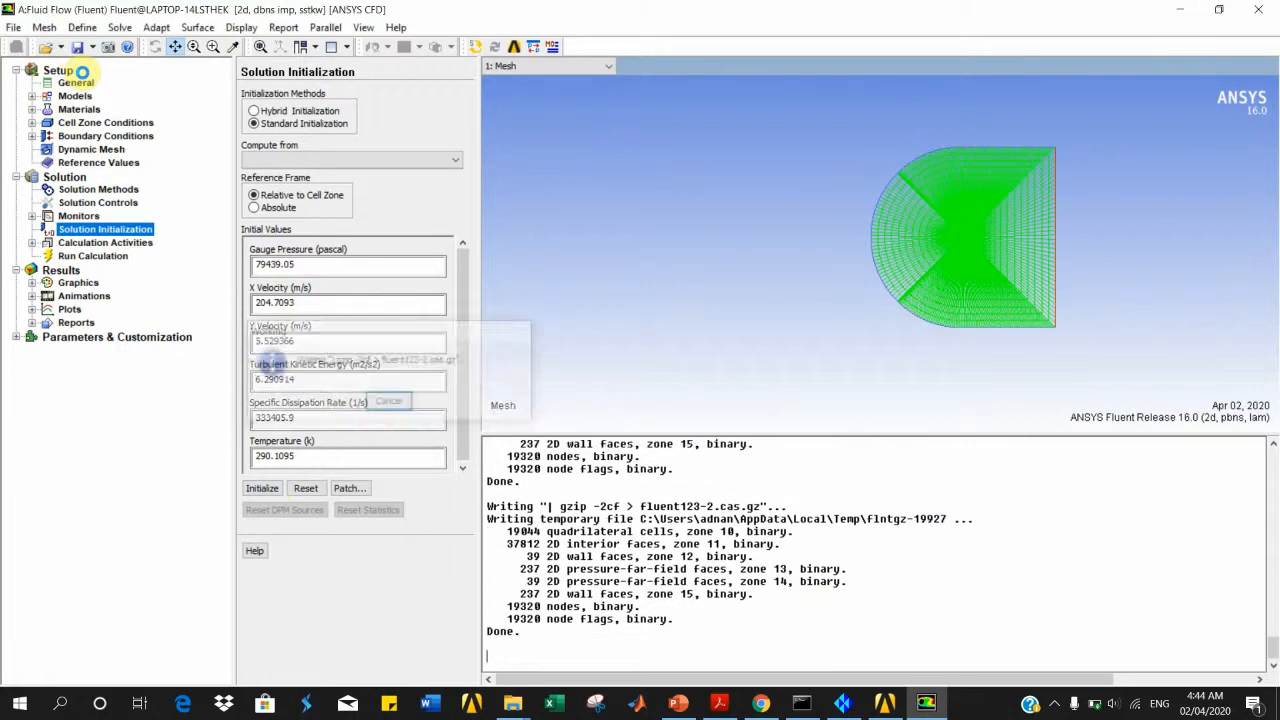
# Step: Set autosave to every 250 iterations, saving case files each time and retaining only the 2 most recent data files
pyautogui.click(110, 243)
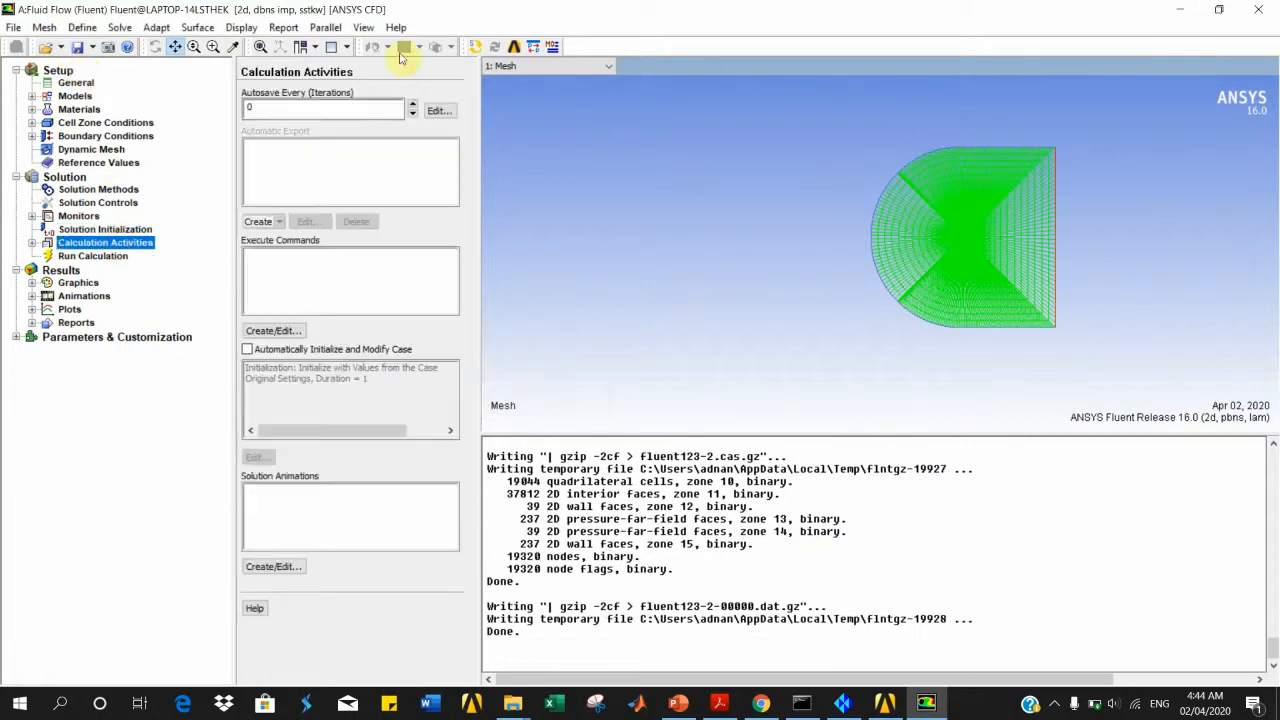
pyautogui.click(438, 110)
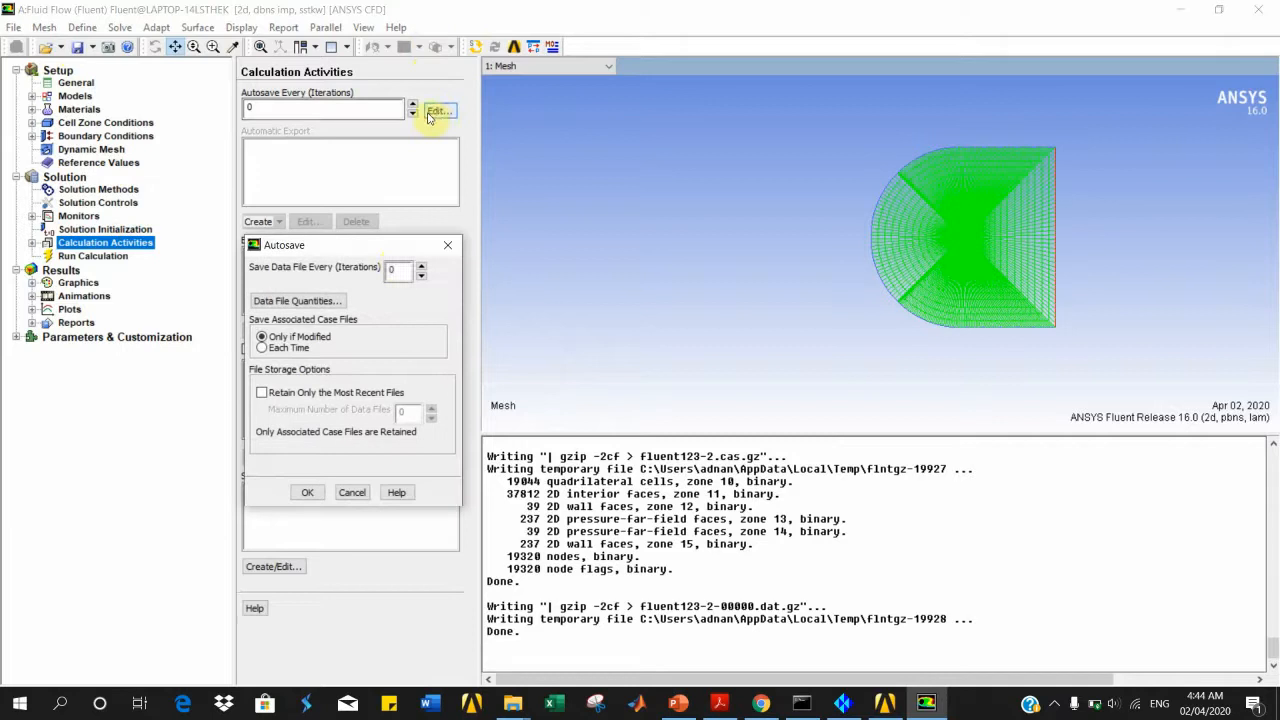
pyautogui.doubleClick(395, 268)
pyautogui.write('25')
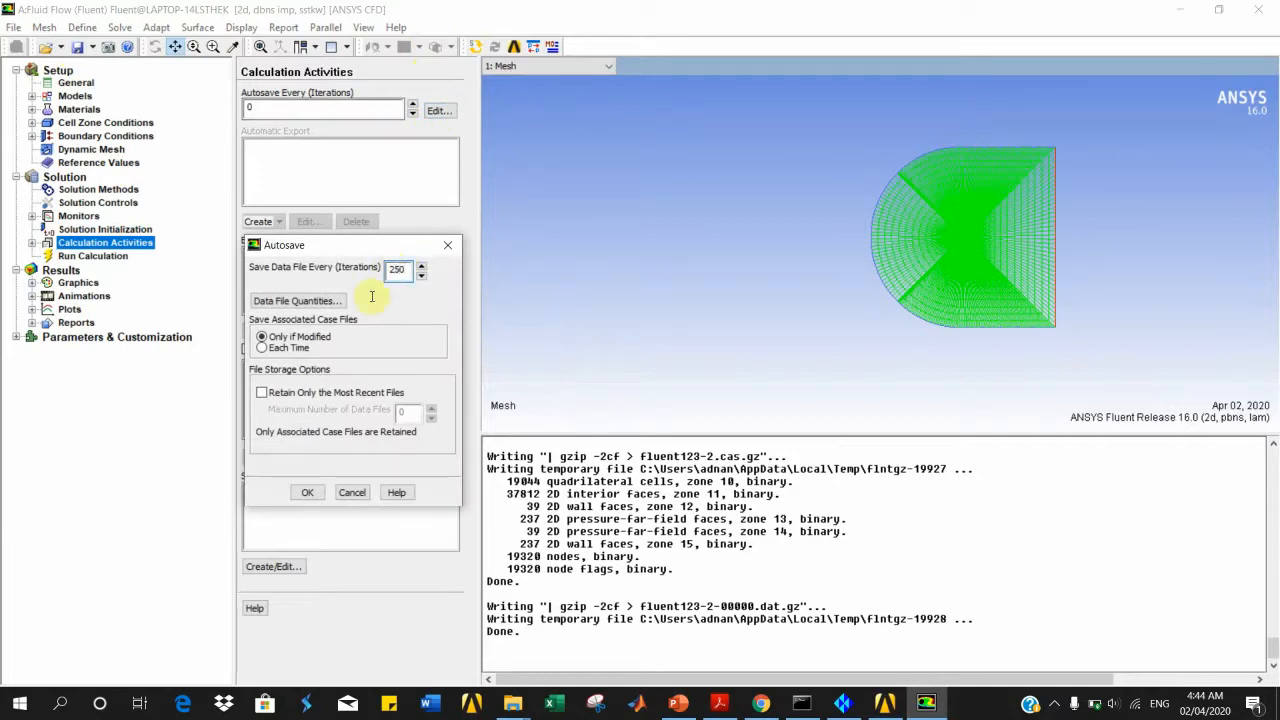
pyautogui.click(285, 348)
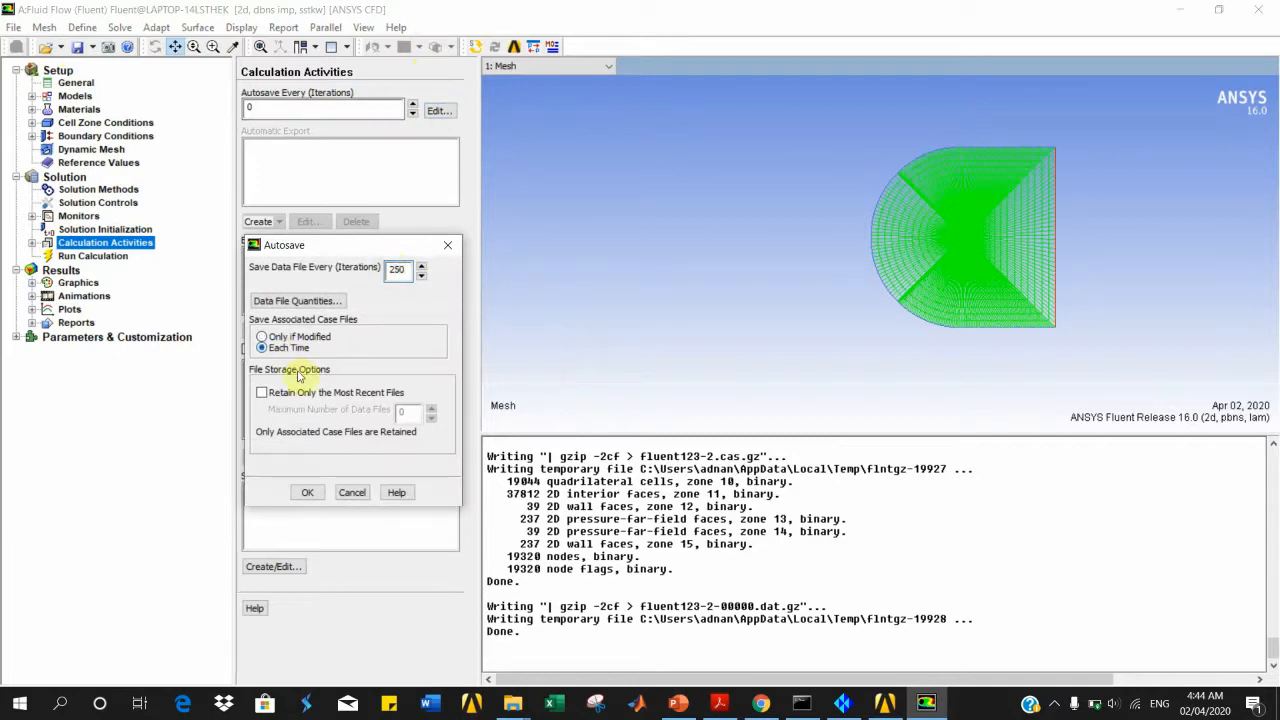
pyautogui.click(347, 396)
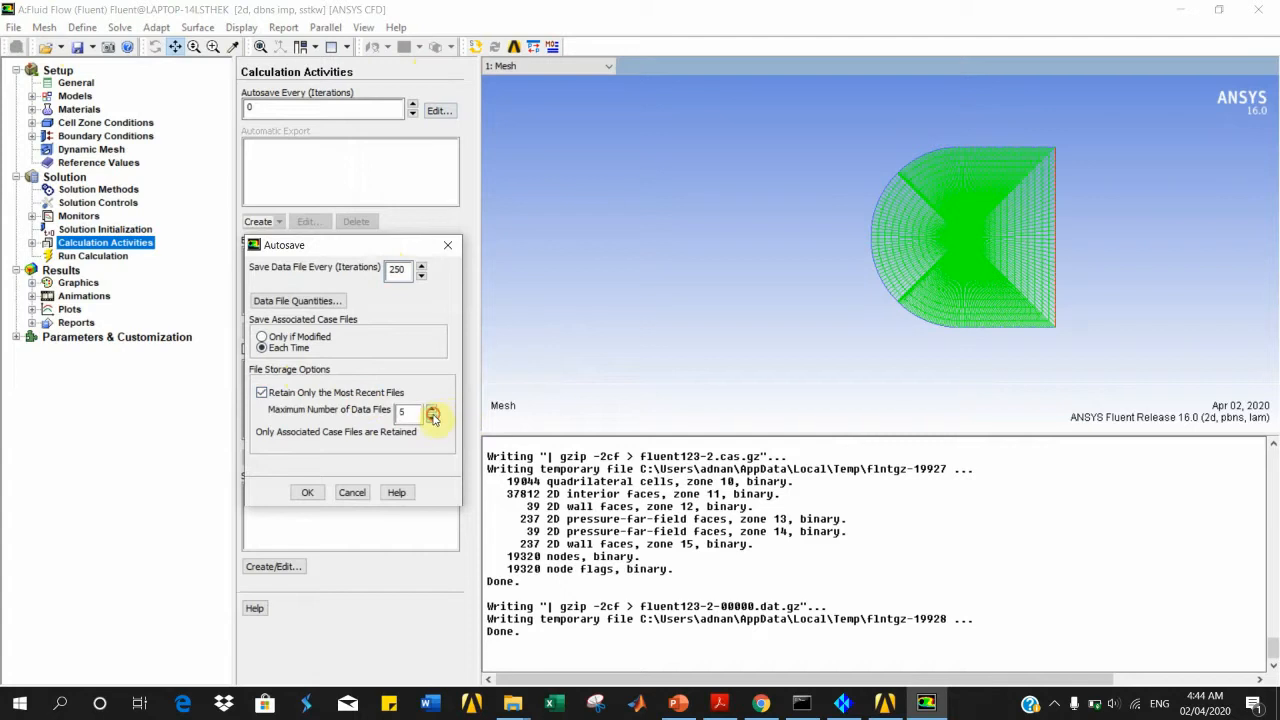
pyautogui.click(432, 421)
pyautogui.click(432, 421)
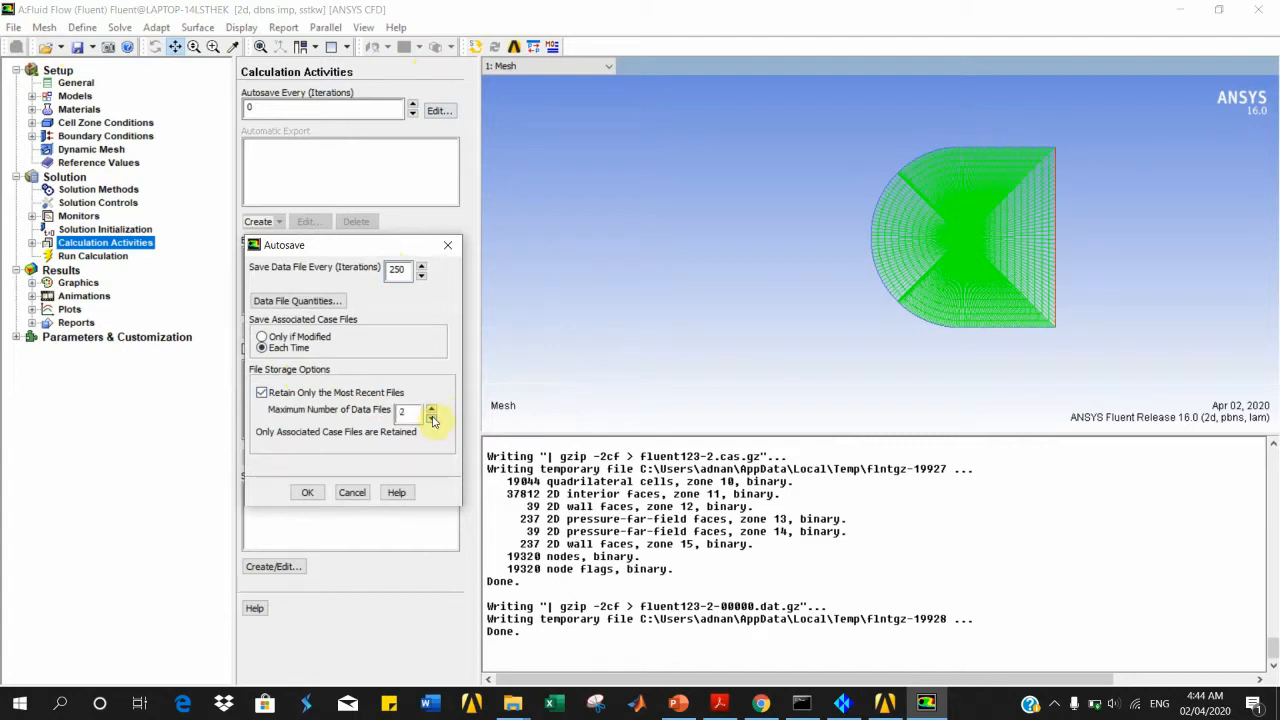
pyautogui.click(303, 493)
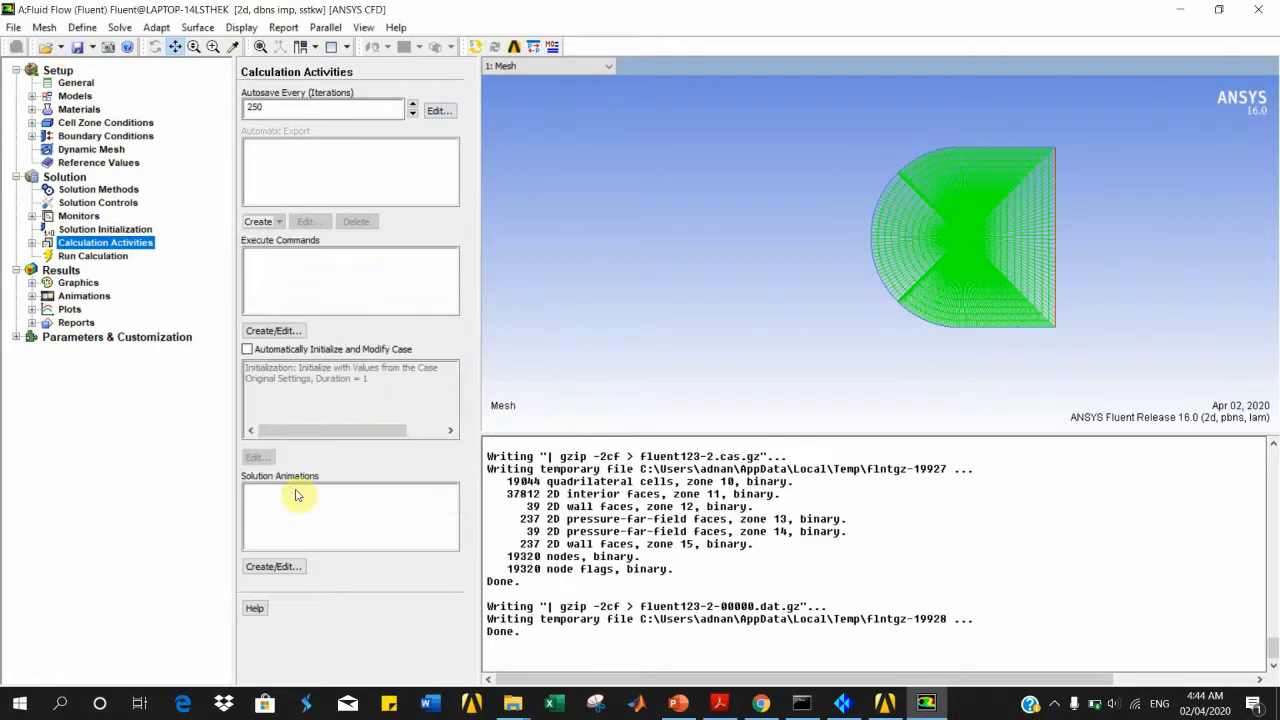
# Step: Run a case check in the run calculation settings and set the number of iterations to 1000
pyautogui.click(80, 257)
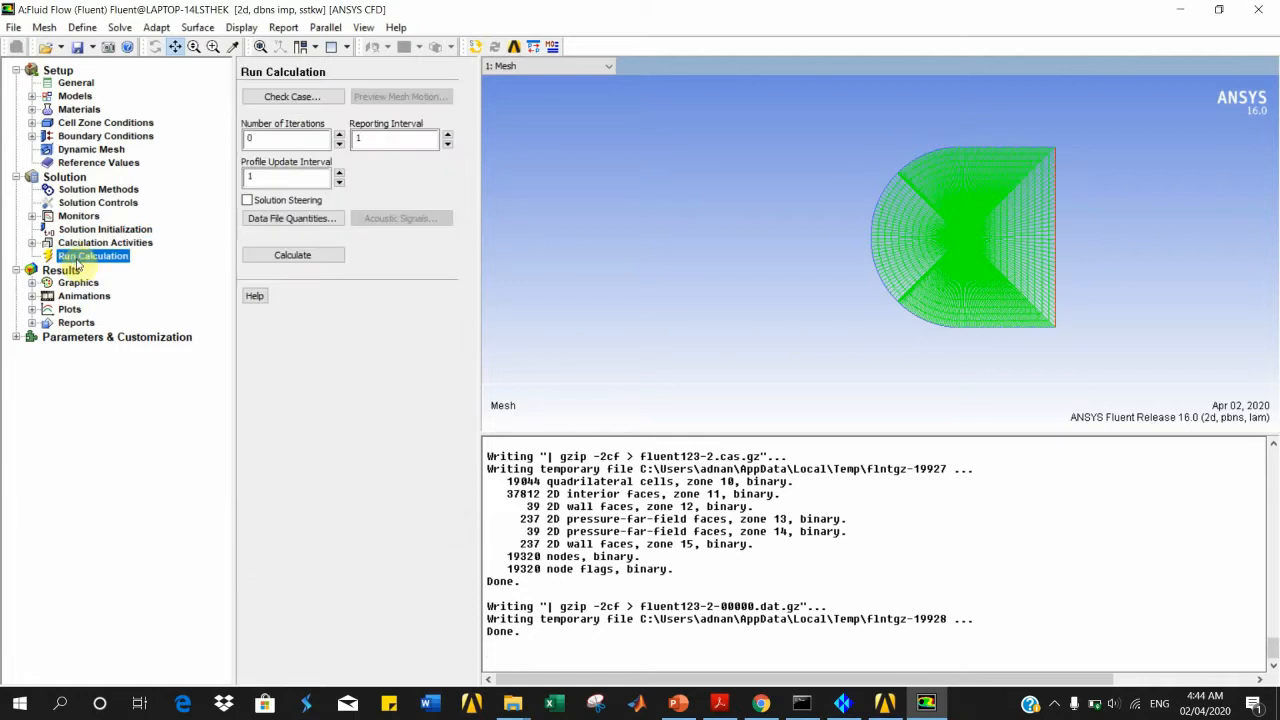
pyautogui.click(290, 97)
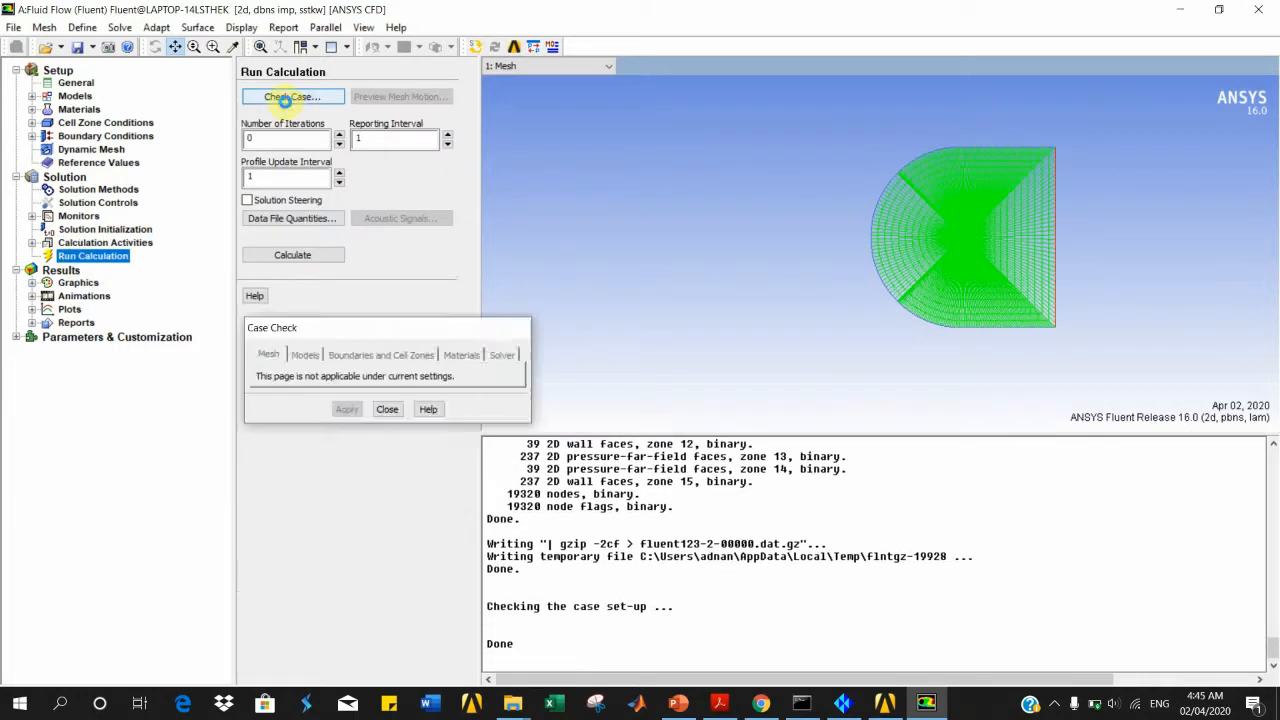
pyautogui.click(400, 402)
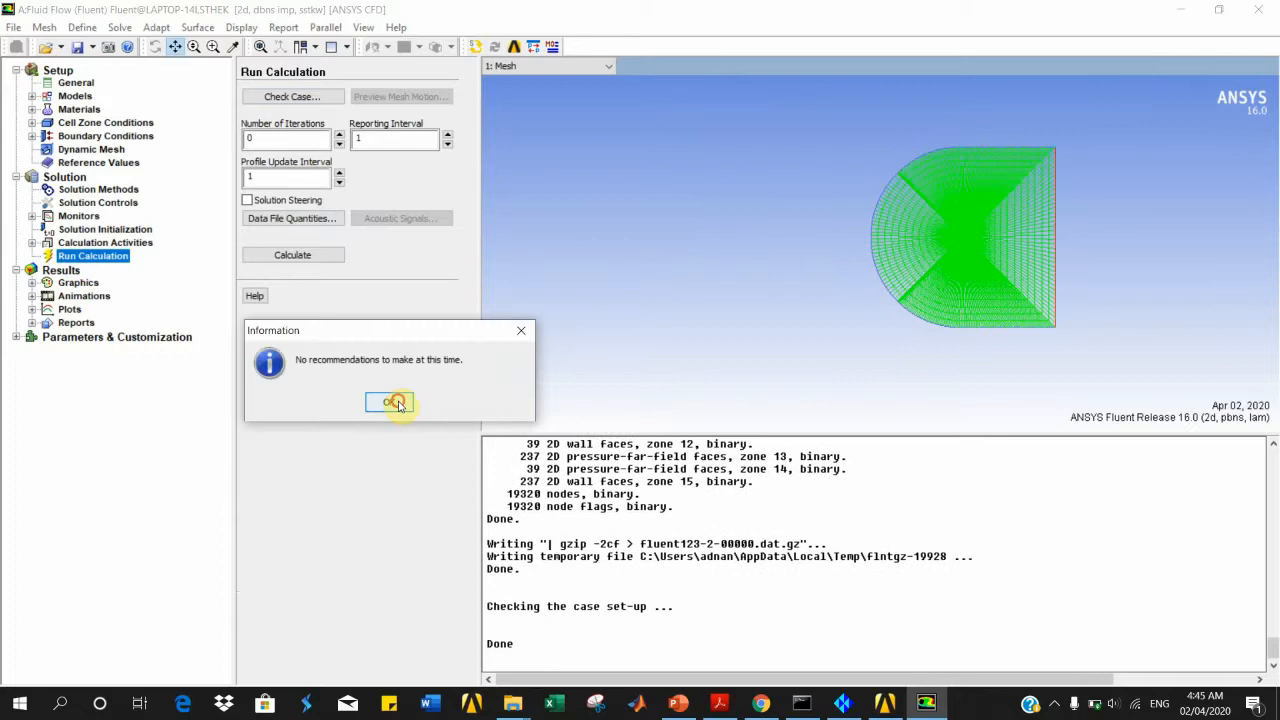
pyautogui.moveTo(262, 141); pyautogui.dragTo(233, 142)
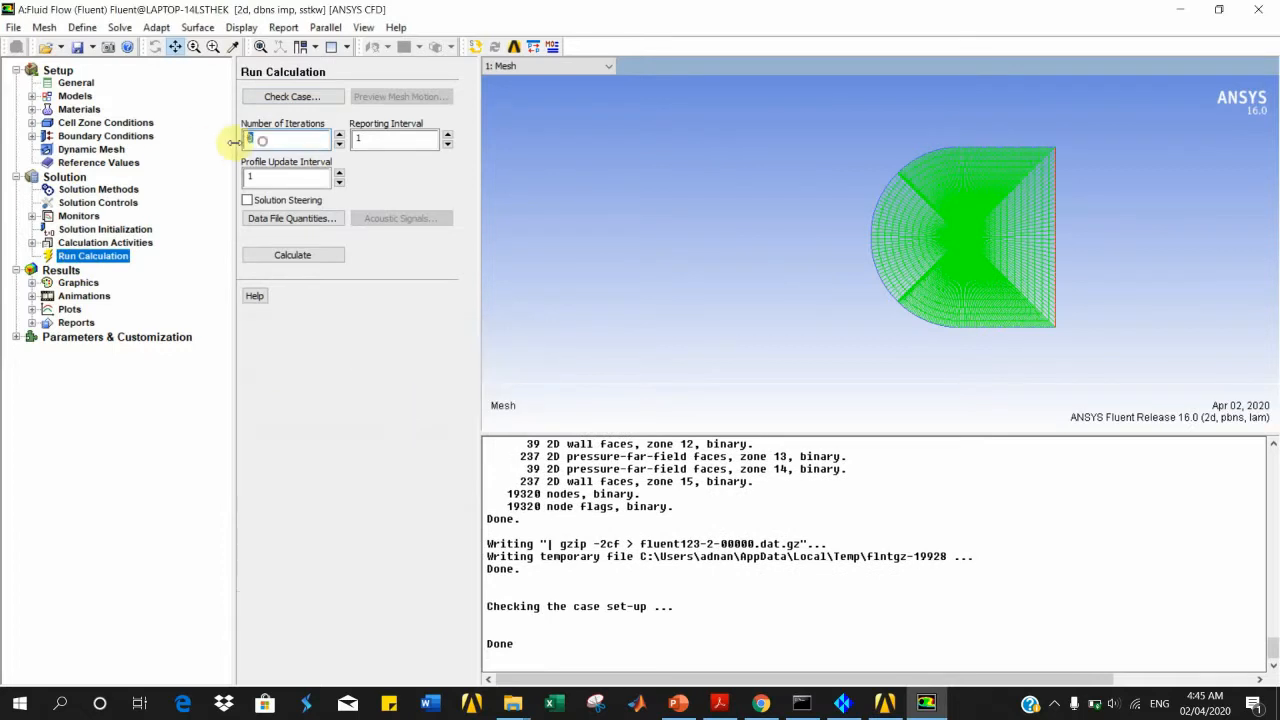
pyautogui.write('1000')
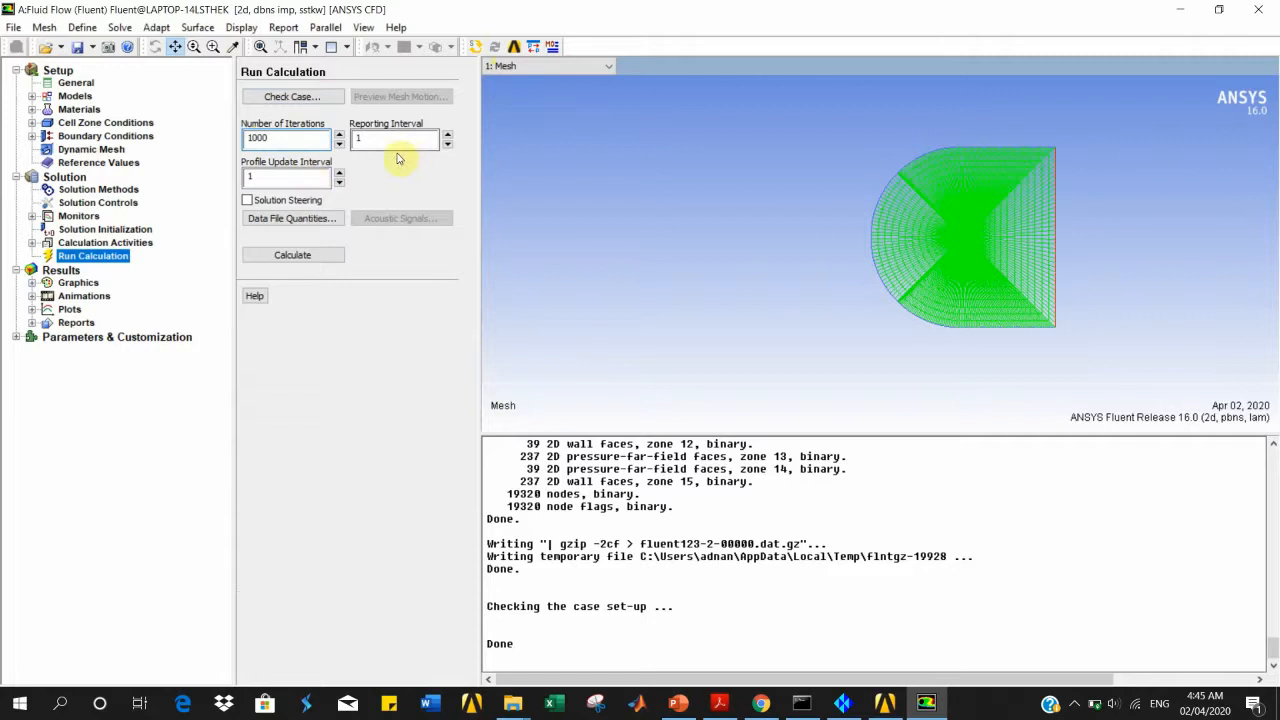
# Step: Enable solution steering for the calculation and run the case check again
pyautogui.click(303, 200)
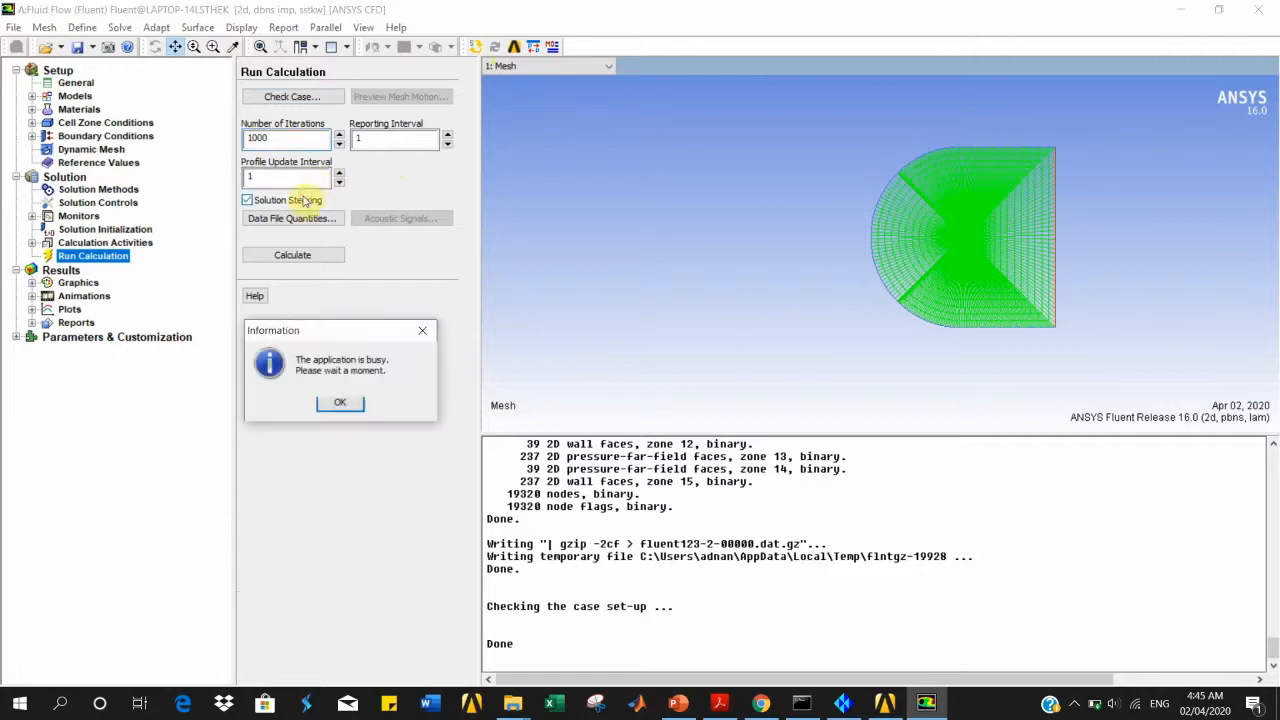
pyautogui.click(332, 405)
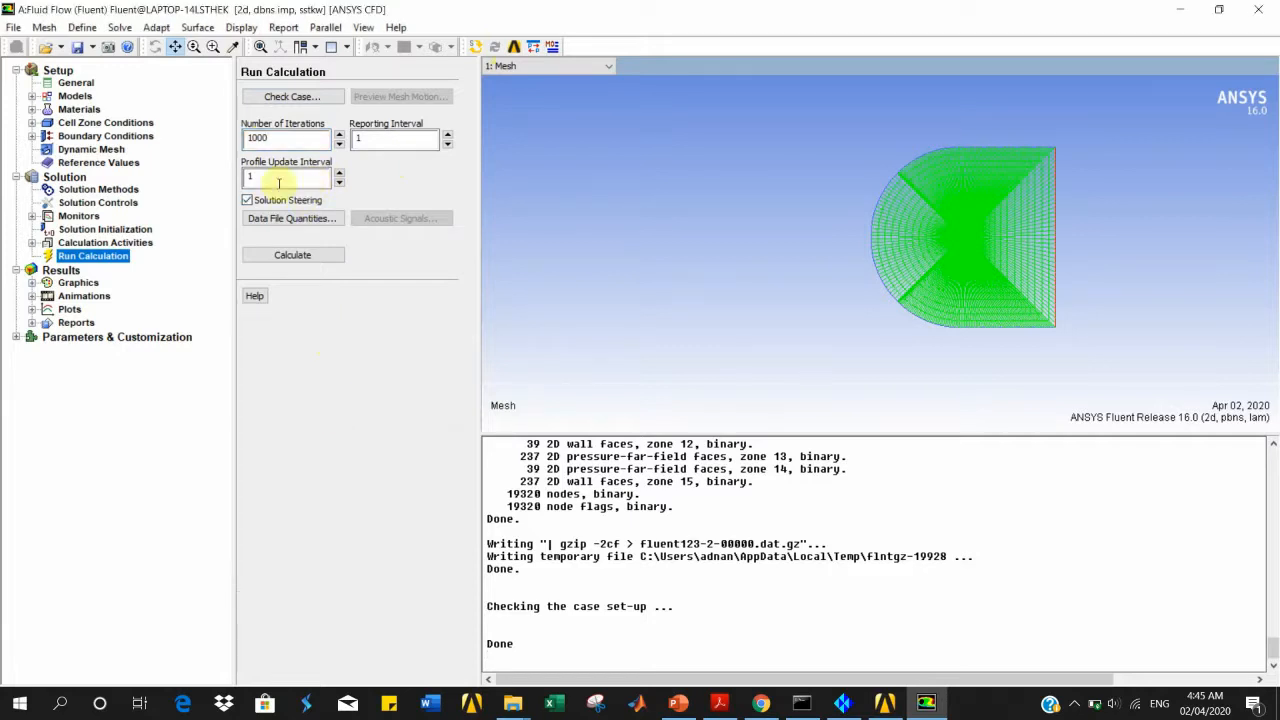
pyautogui.click(247, 200)
pyautogui.click(250, 200)
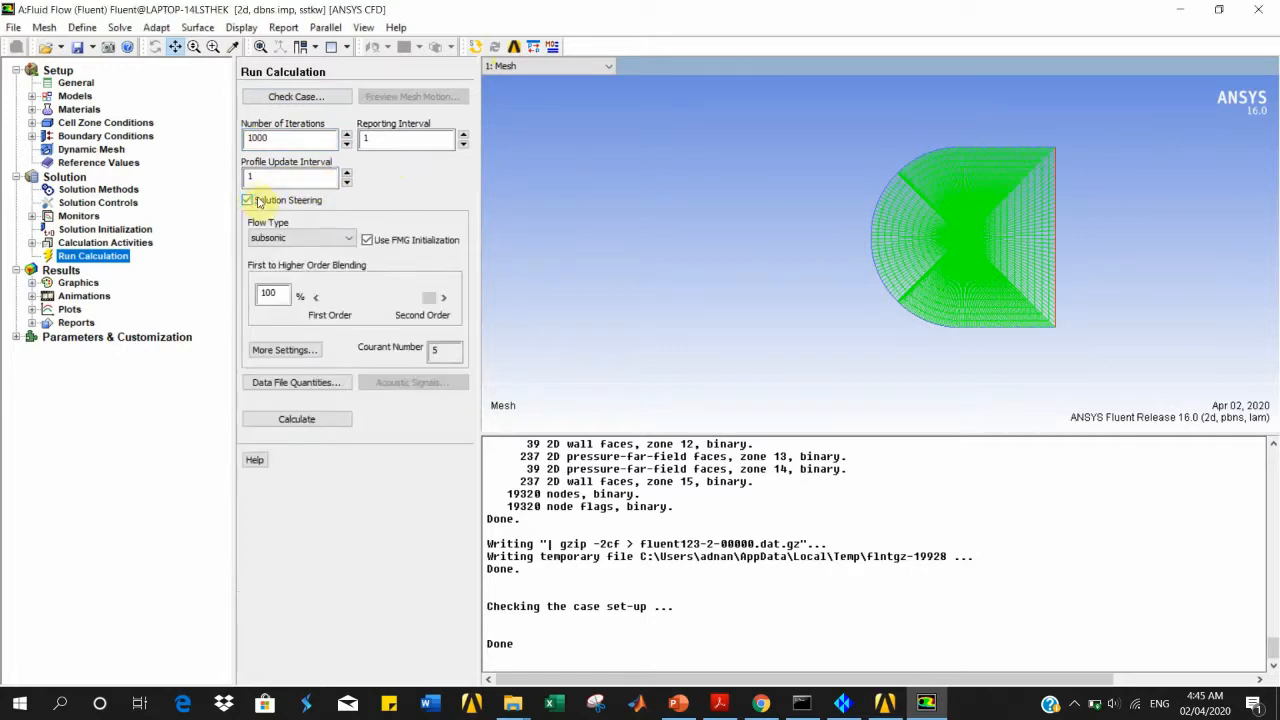
pyautogui.click(292, 97)
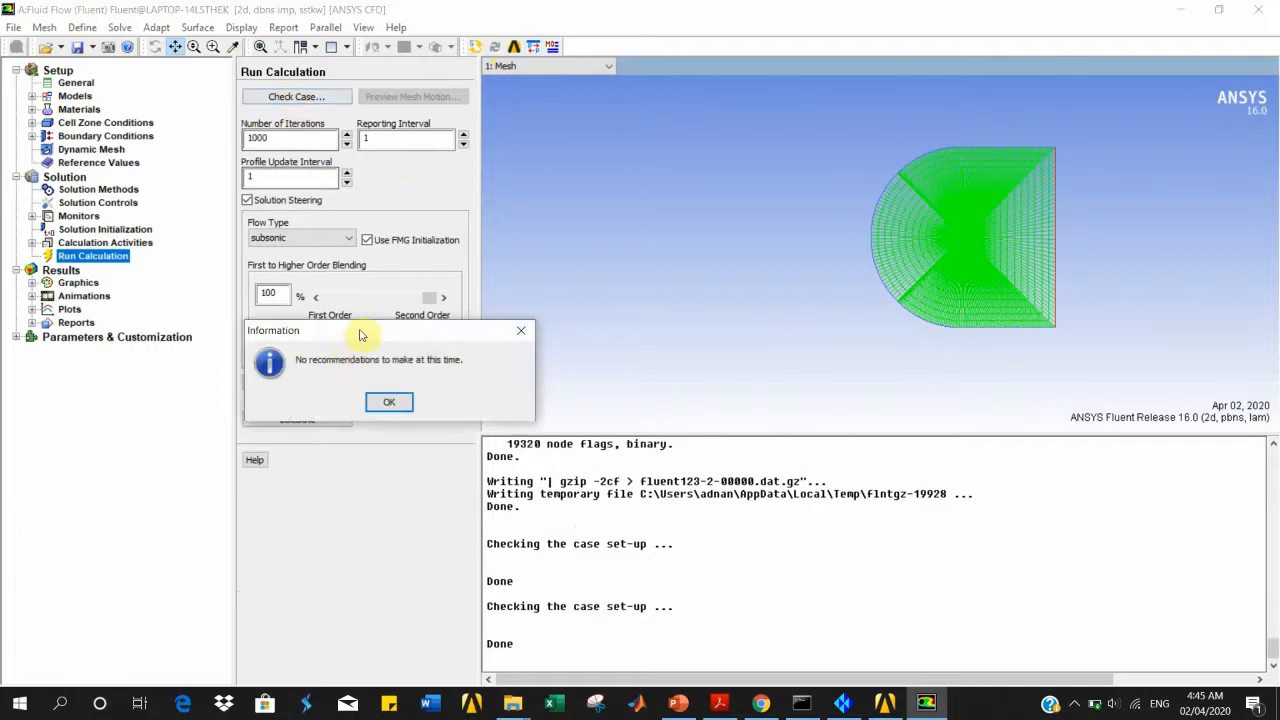
pyautogui.moveTo(363, 334); pyautogui.dragTo(508, 229)
pyautogui.click(535, 297)
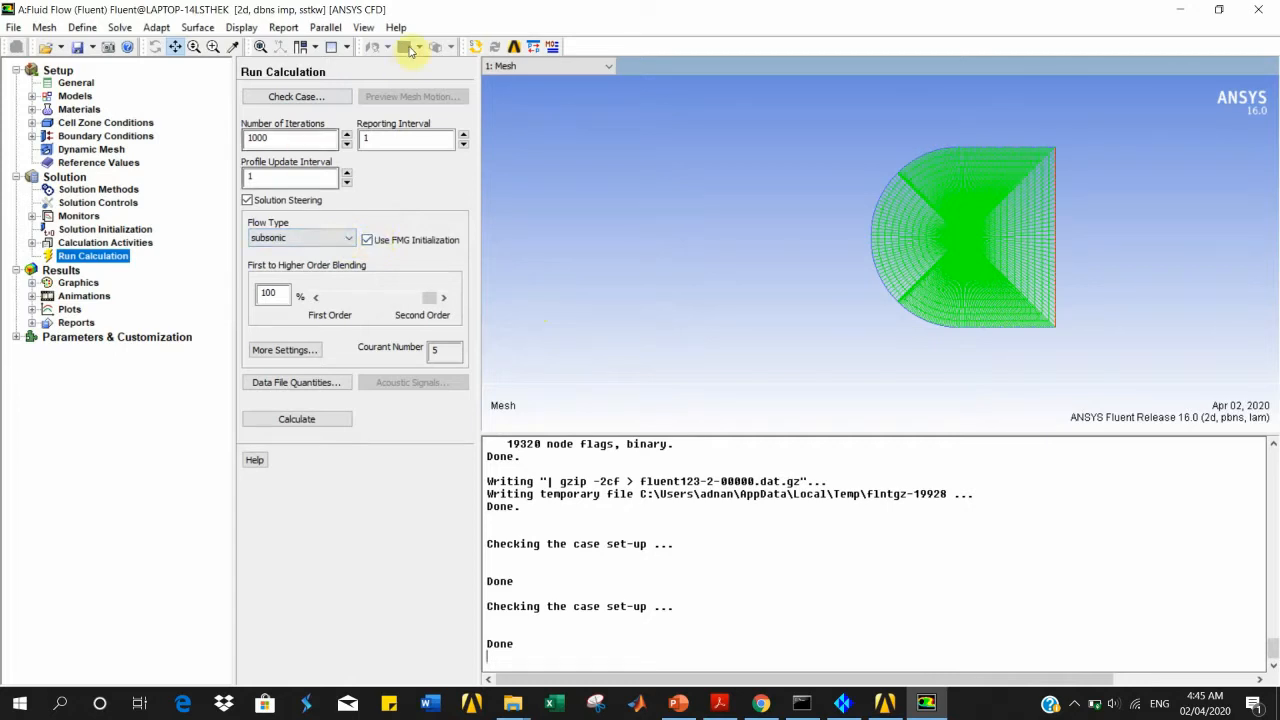
# Step: Divide the graphics area into one large window beside two stacked smaller windows
pyautogui.click(346, 46)
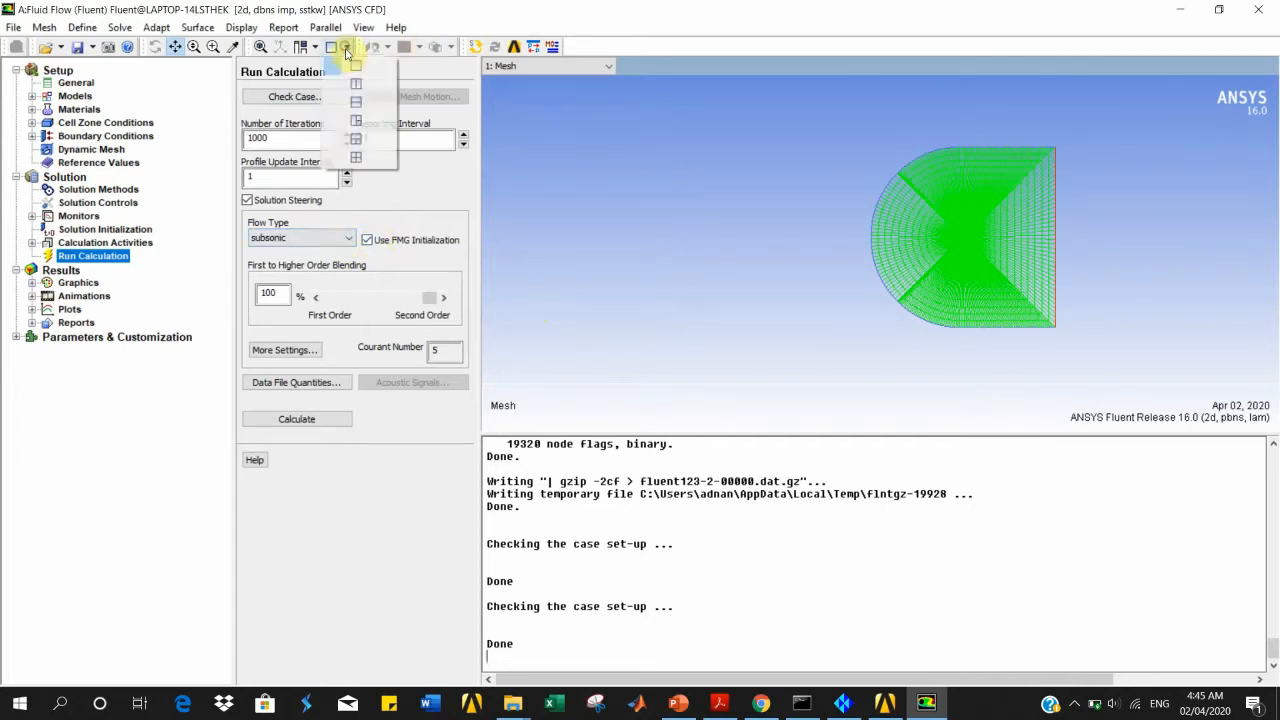
pyautogui.click(367, 120)
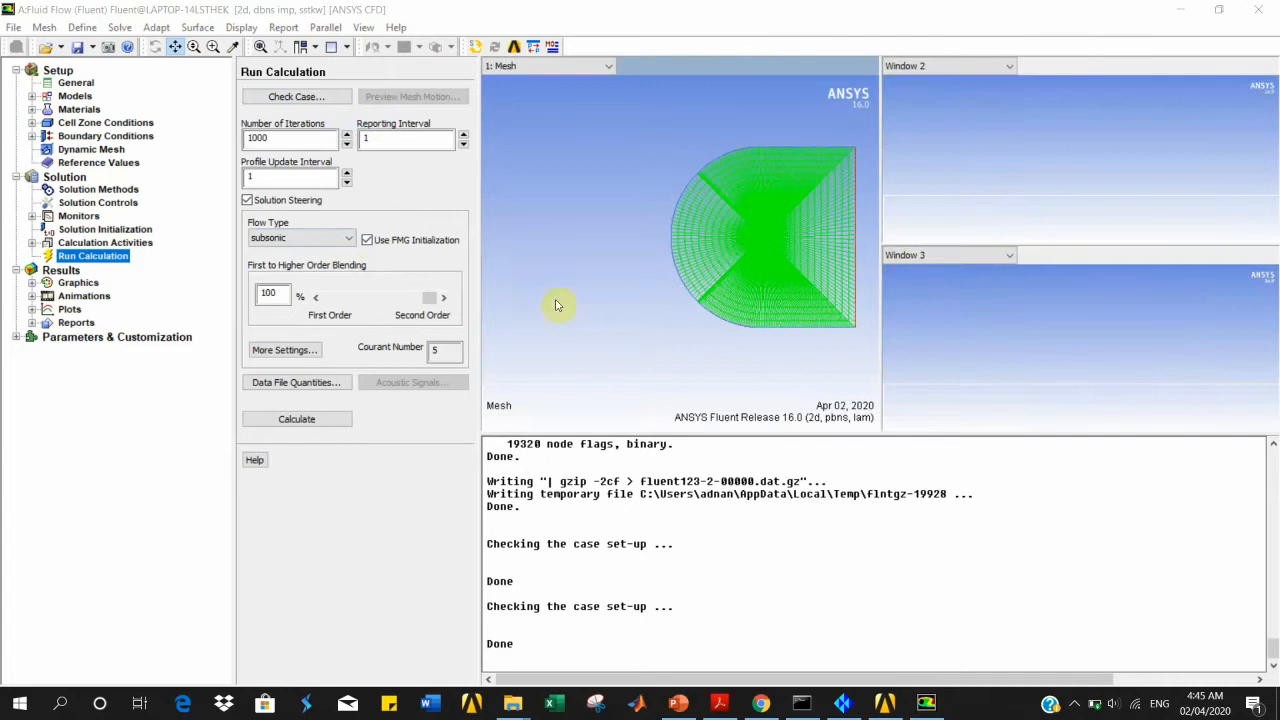
# Step: Examine the detailed solution steering settings, including the Courant numbers and explicit under-relaxation factor, and accept them
pyautogui.click(287, 351)
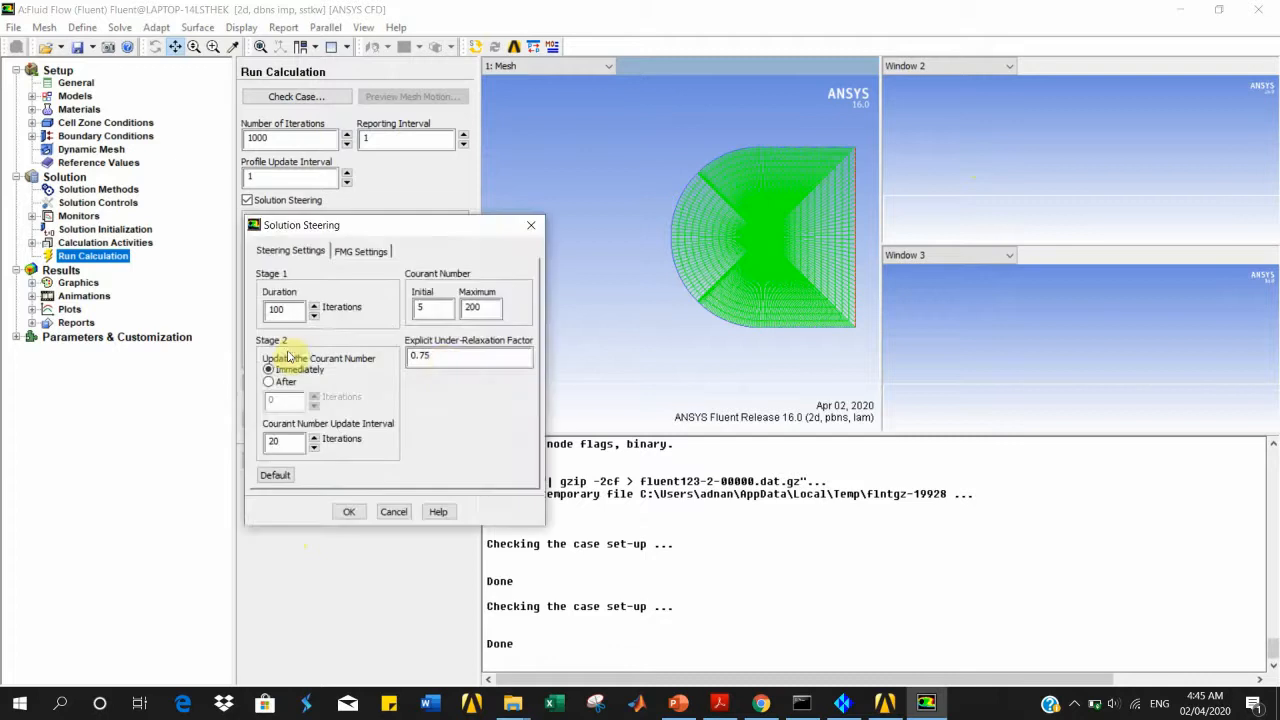
pyautogui.click(428, 356)
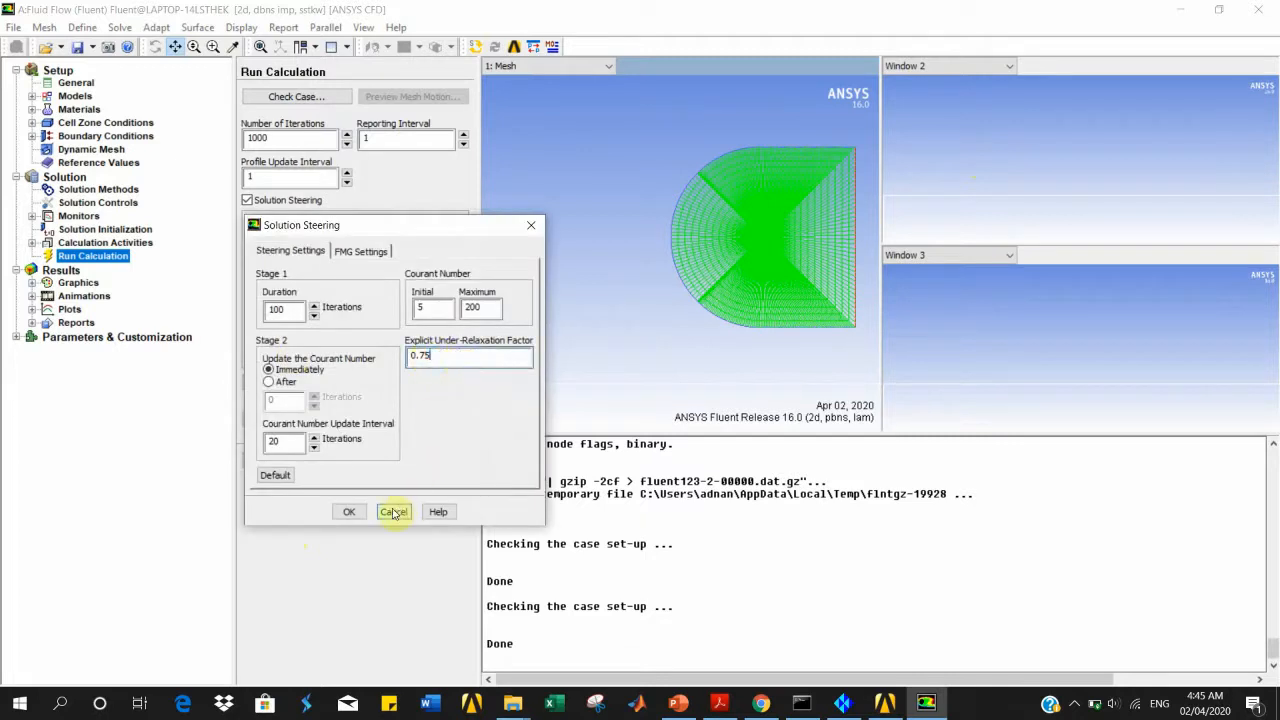
pyautogui.click(358, 512)
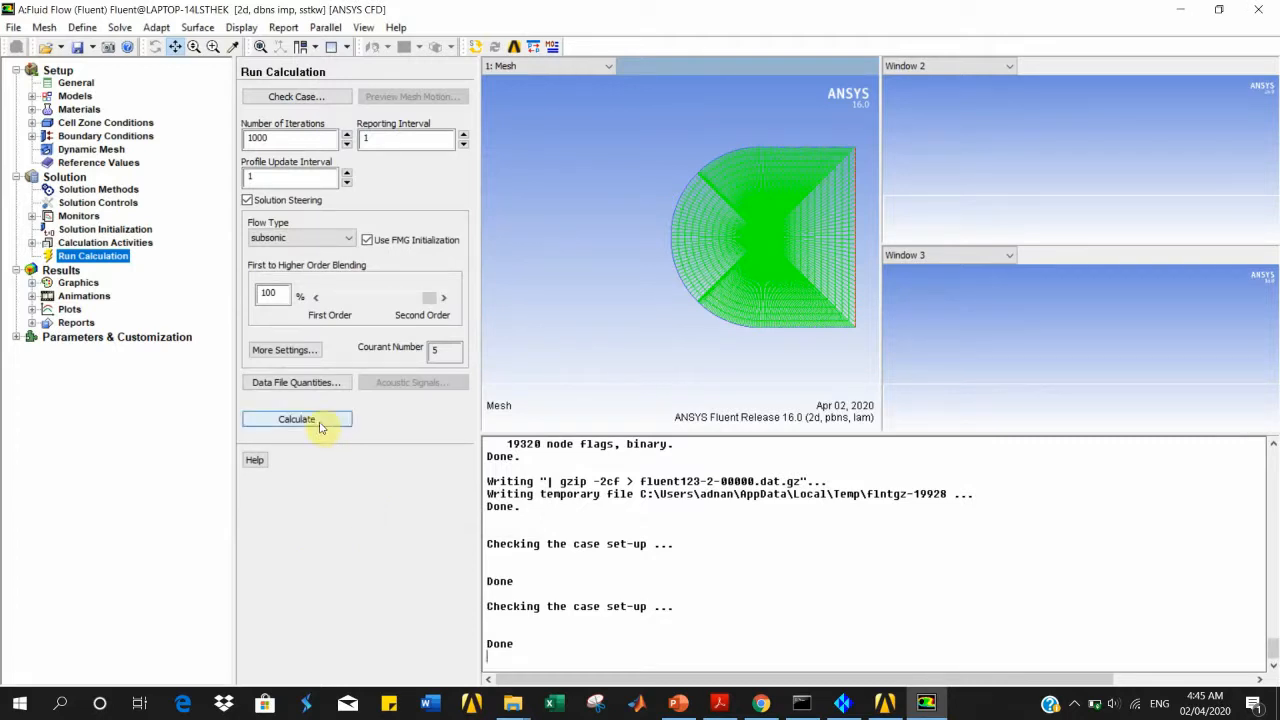
# Step: Close the Acrobat Reader and ICEM CFD windows, confirming the ICEM CFD exit
pyautogui.rightClick(845, 688)
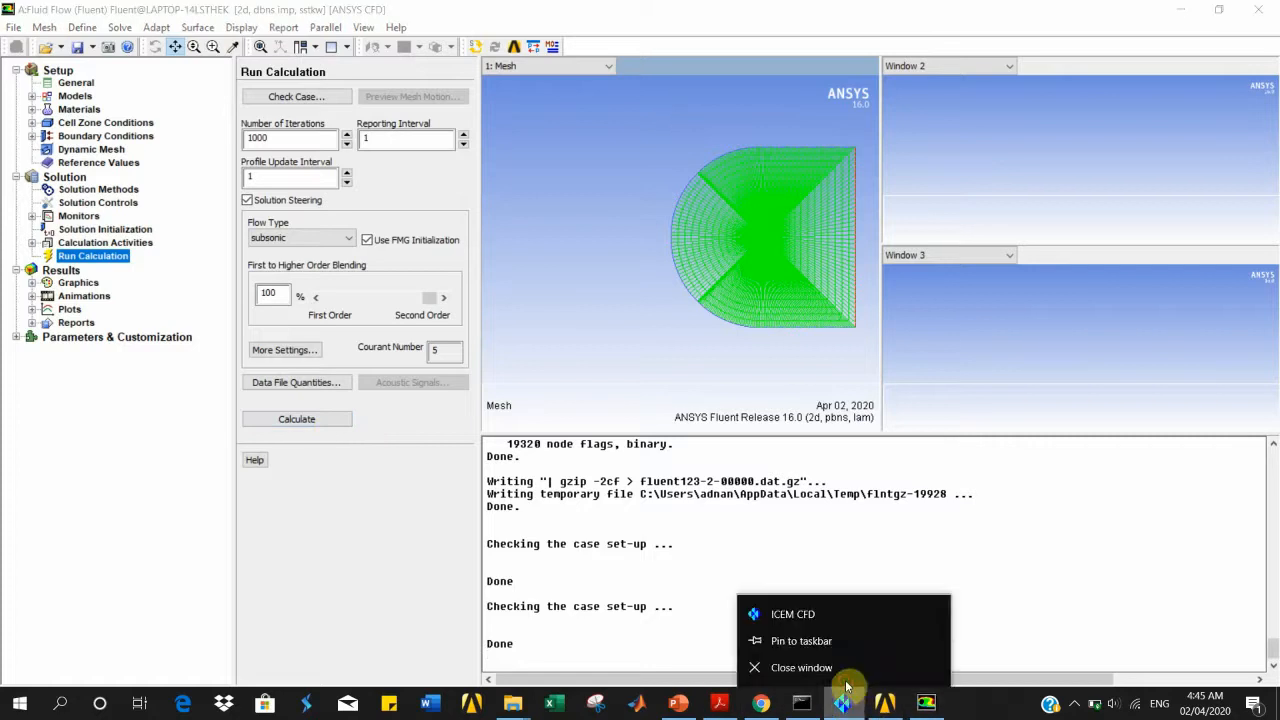
pyautogui.click(846, 668)
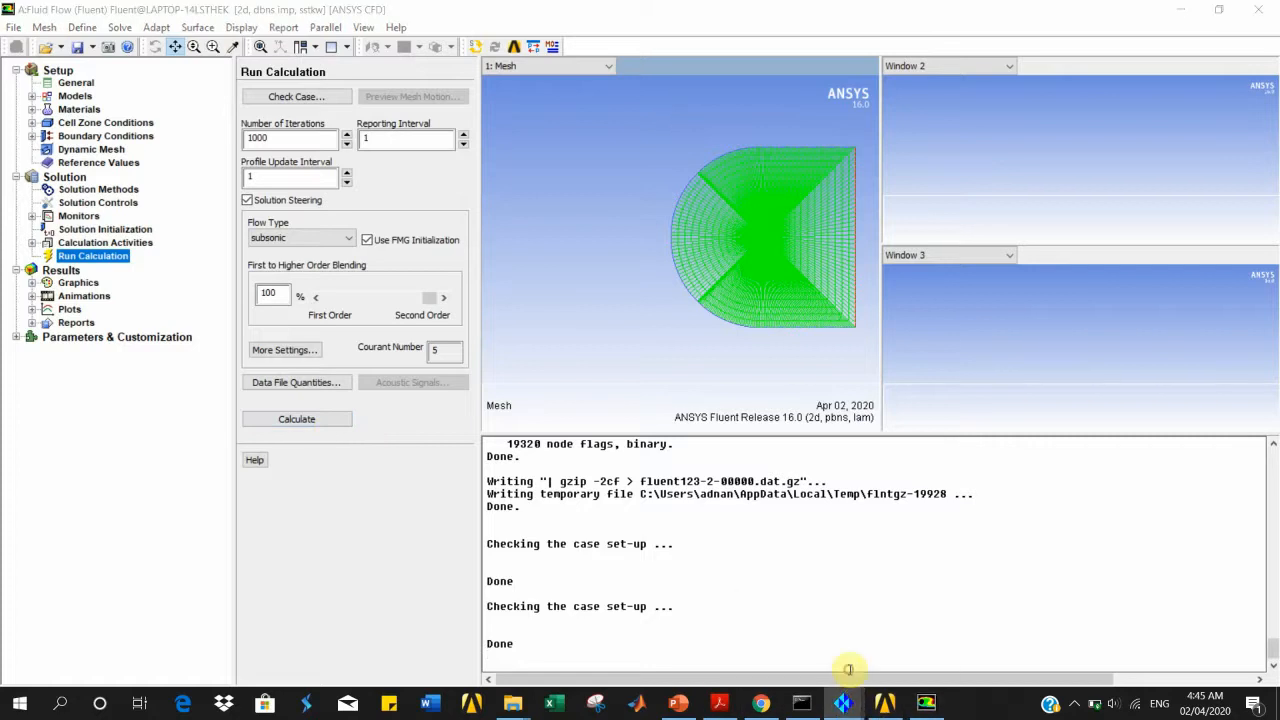
pyautogui.rightClick(720, 703)
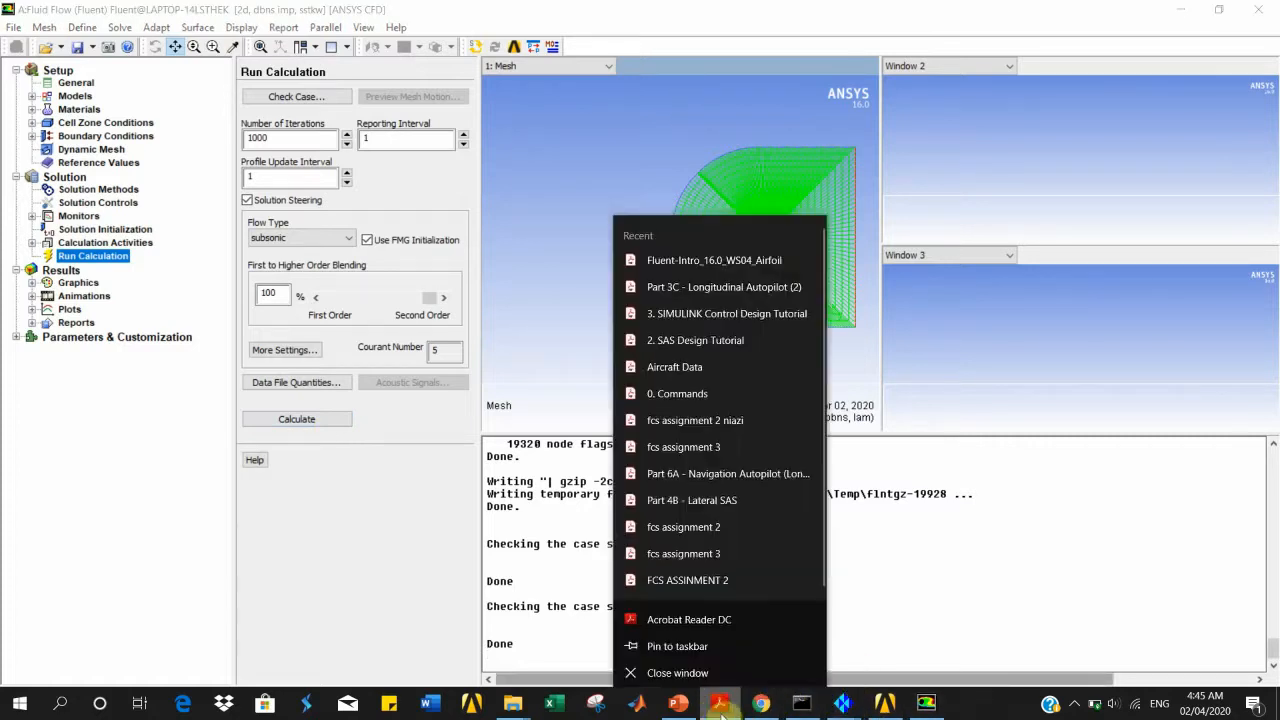
pyautogui.click(677, 672)
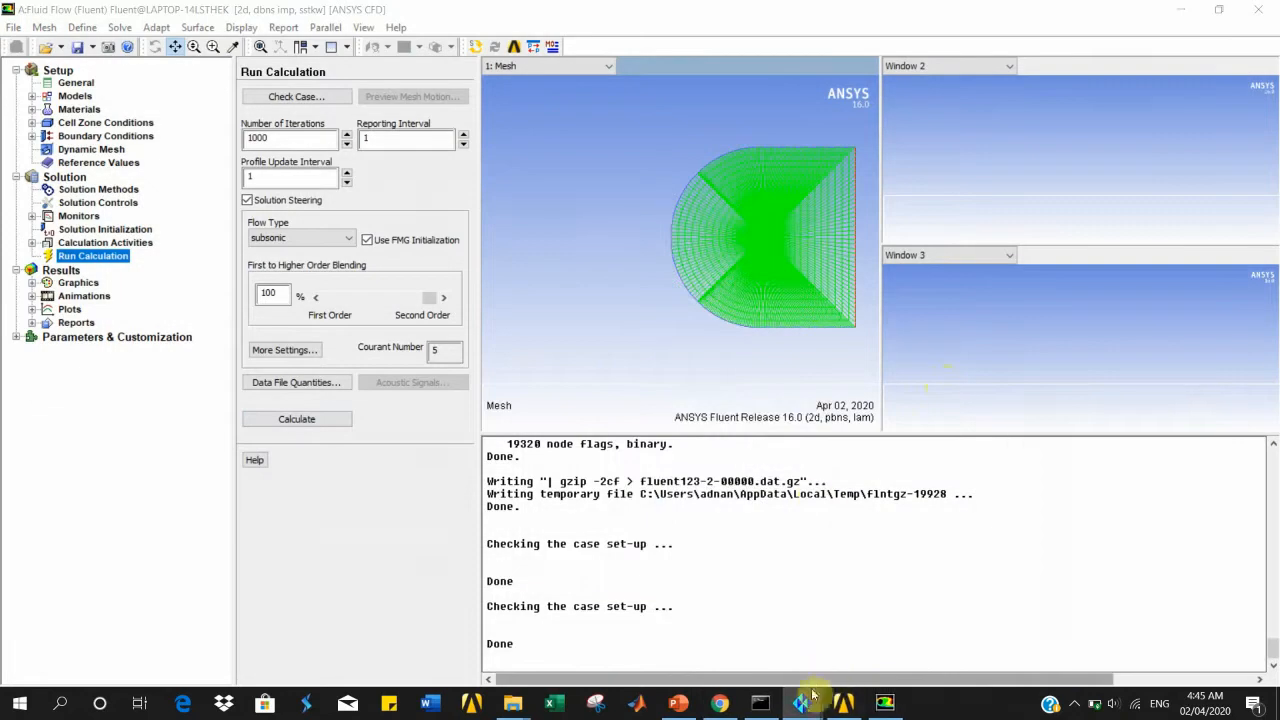
pyautogui.moveTo(802, 703)
pyautogui.click(771, 662)
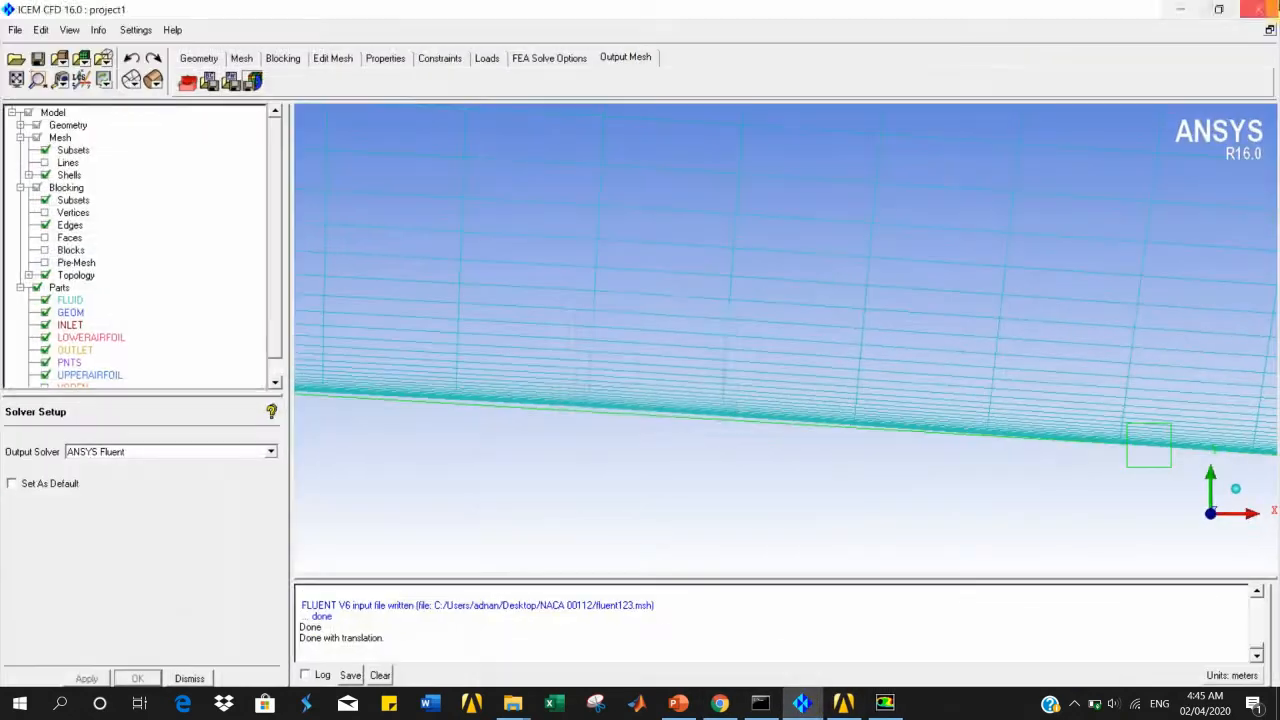
pyautogui.click(640, 409)
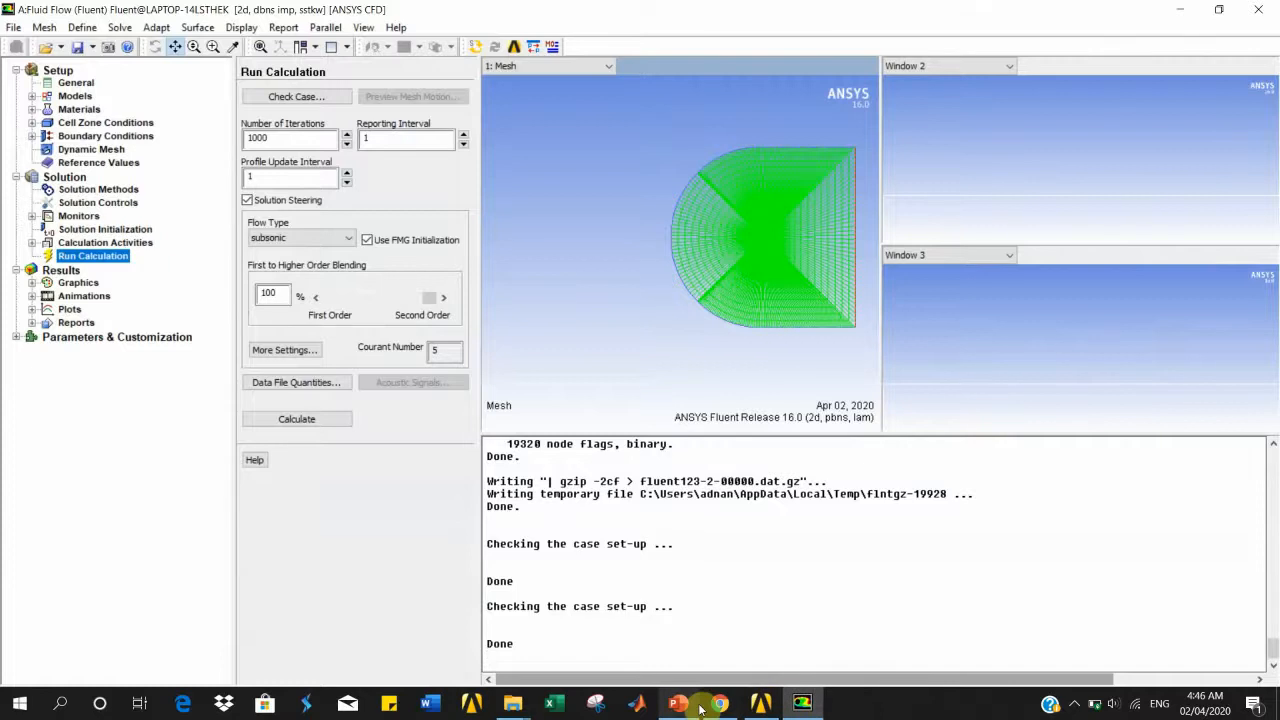
# Step: Start the 1000-iteration calculation with solution steering
pyautogui.click(318, 421)
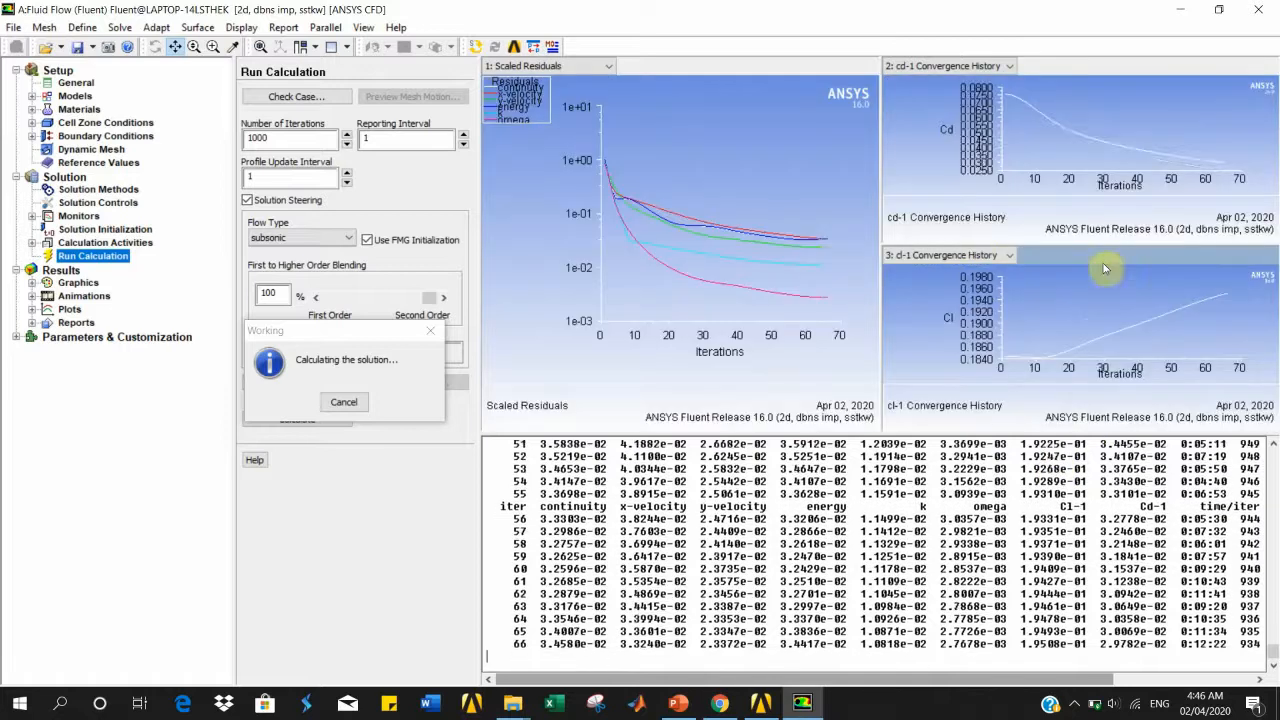
pyautogui.click(1074, 704)
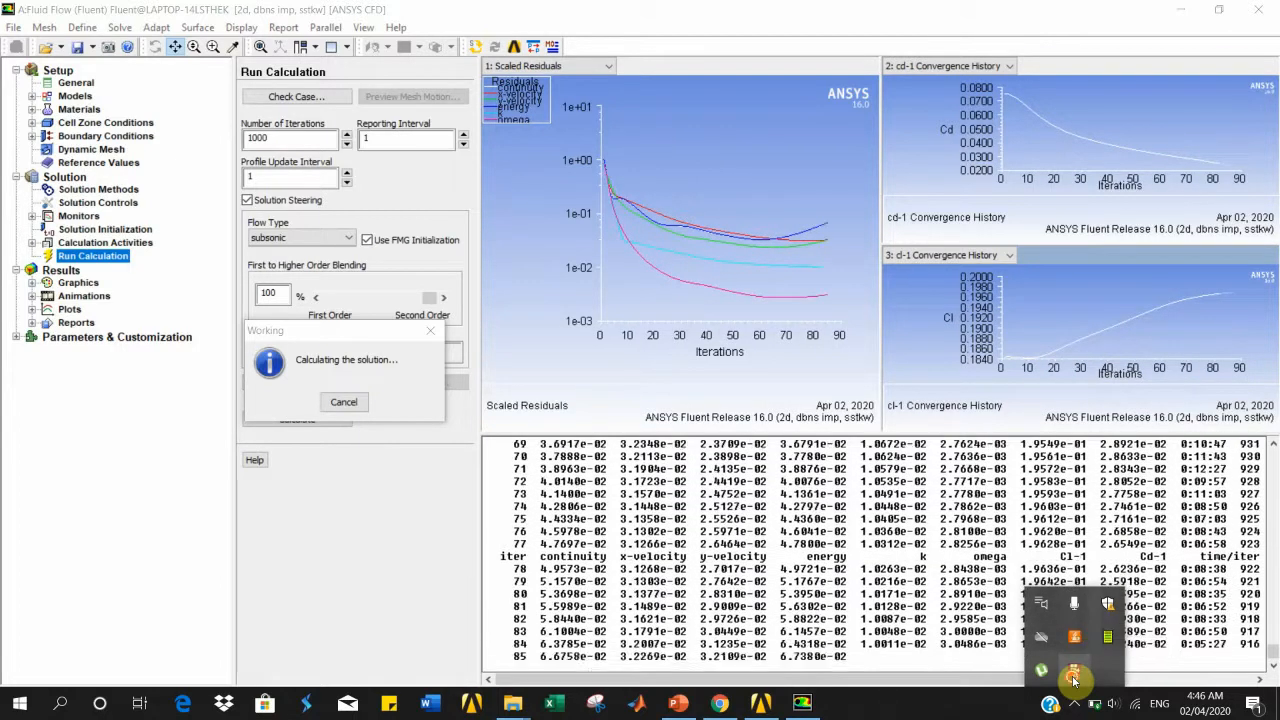
pyautogui.click(1074, 679)
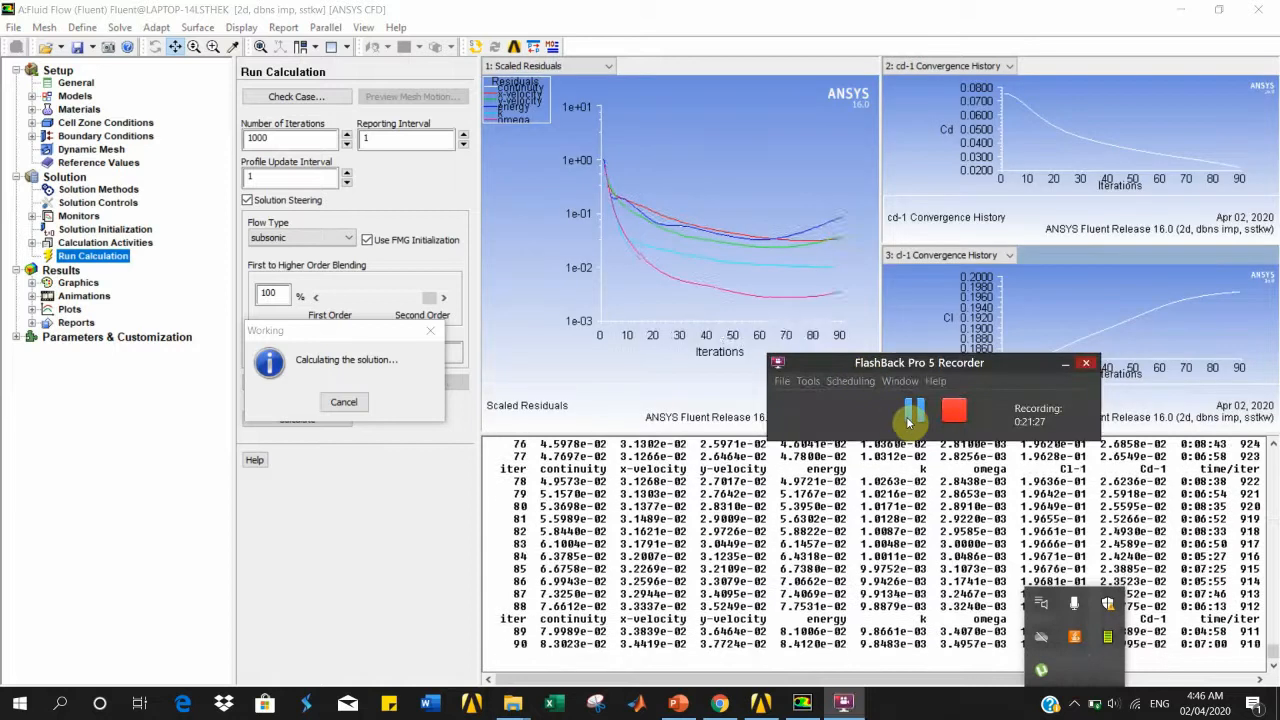
pyautogui.click(912, 411)
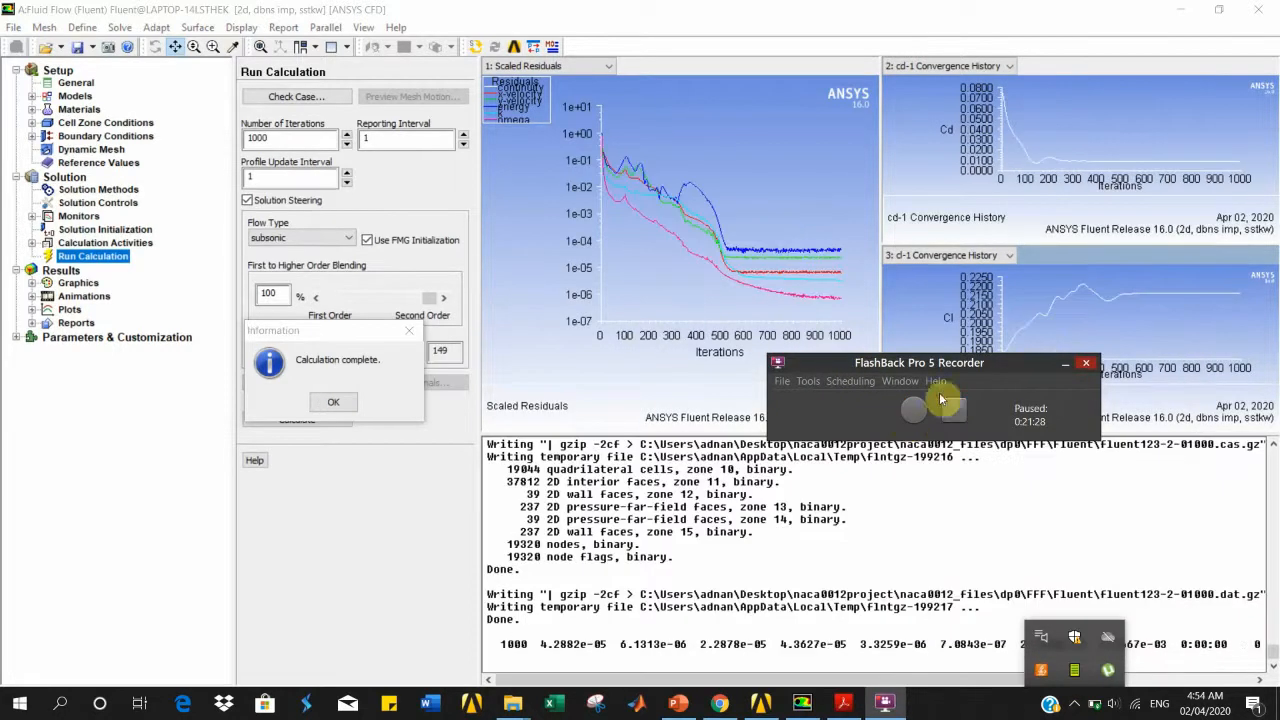
pyautogui.click(1066, 364)
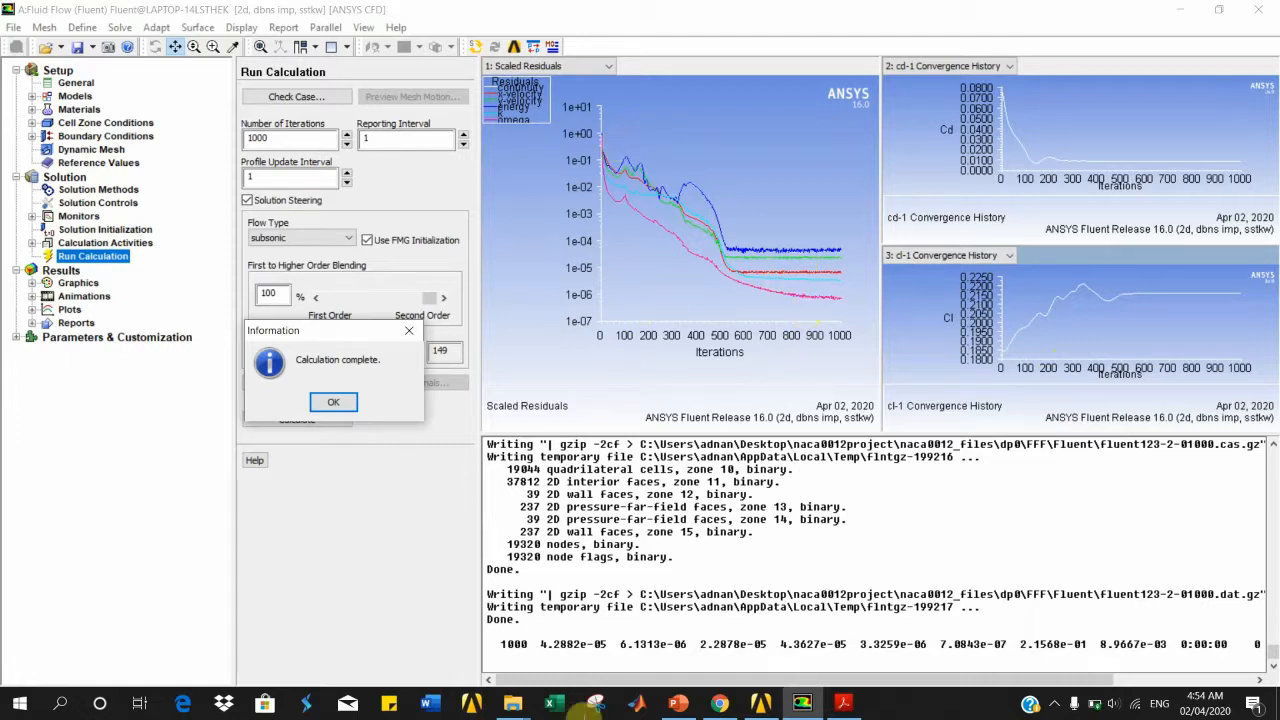
# Step: Examine the residuals and the lift and drag coefficients of the final iterations in the console, then dismiss the calculation-complete message
pyautogui.scroll(5, 570, 530)
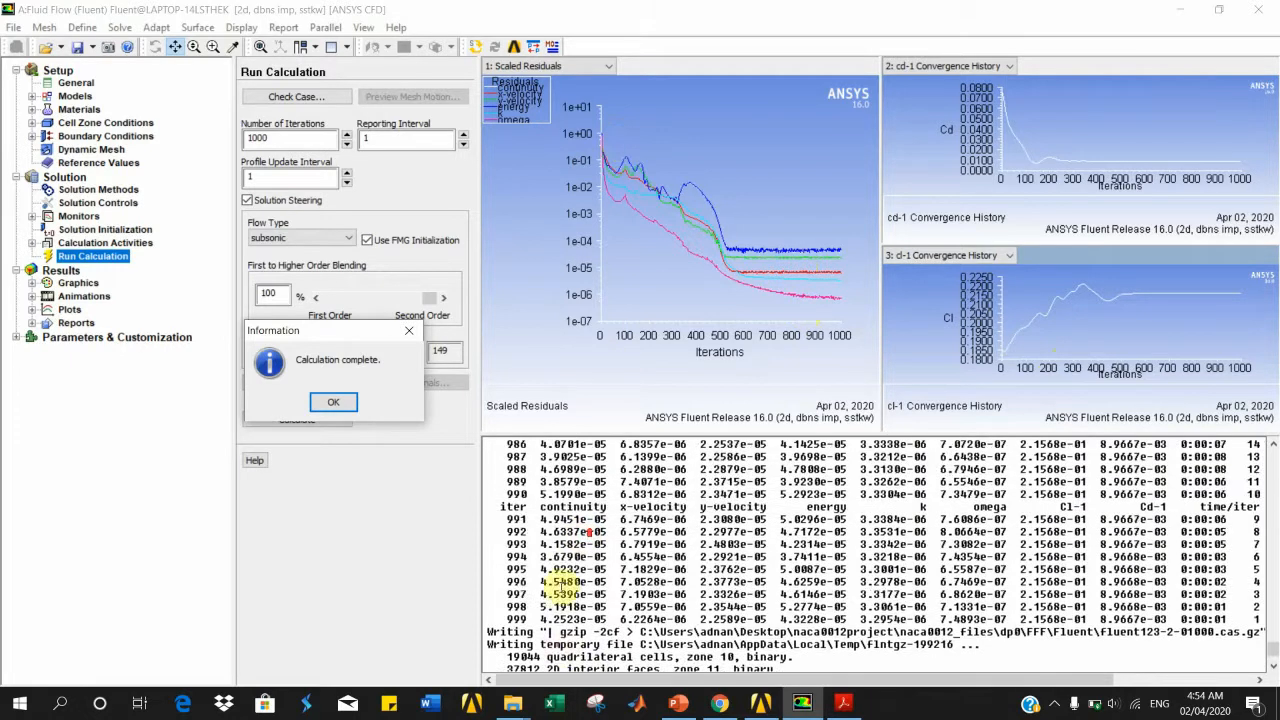
pyautogui.scroll(-5, 525, 642)
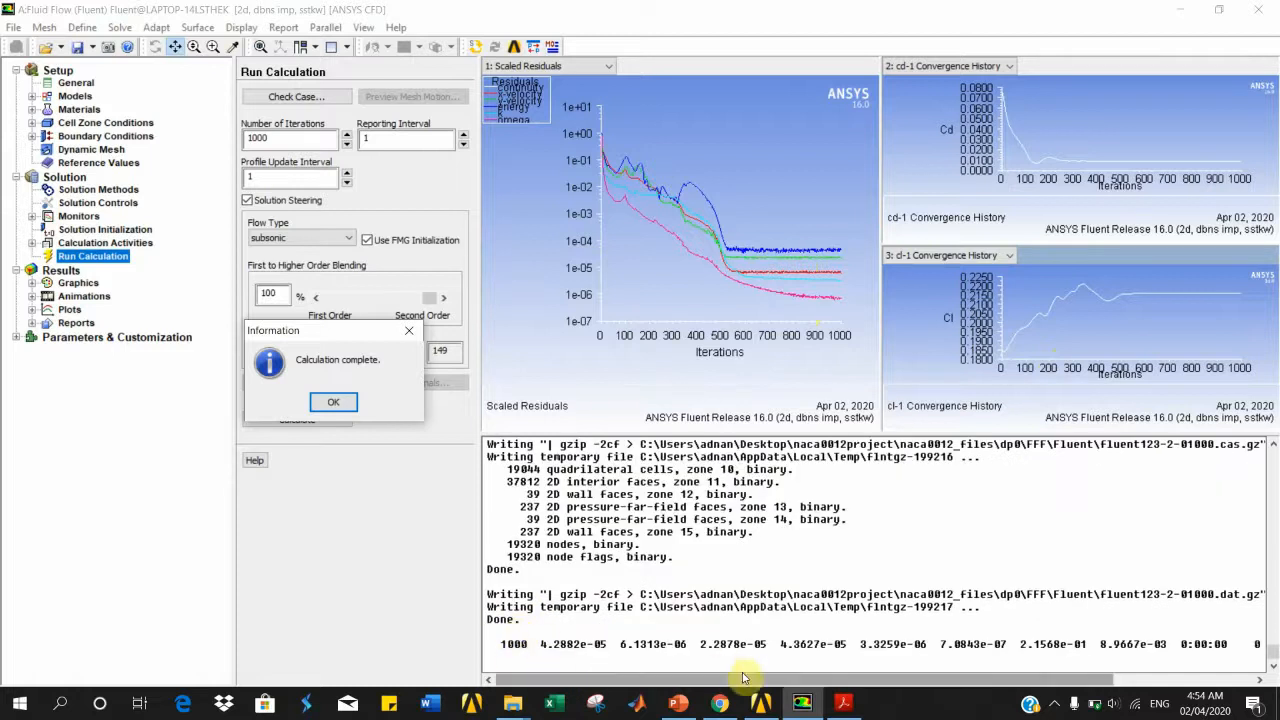
pyautogui.moveTo(776, 681); pyautogui.dragTo(932, 668)
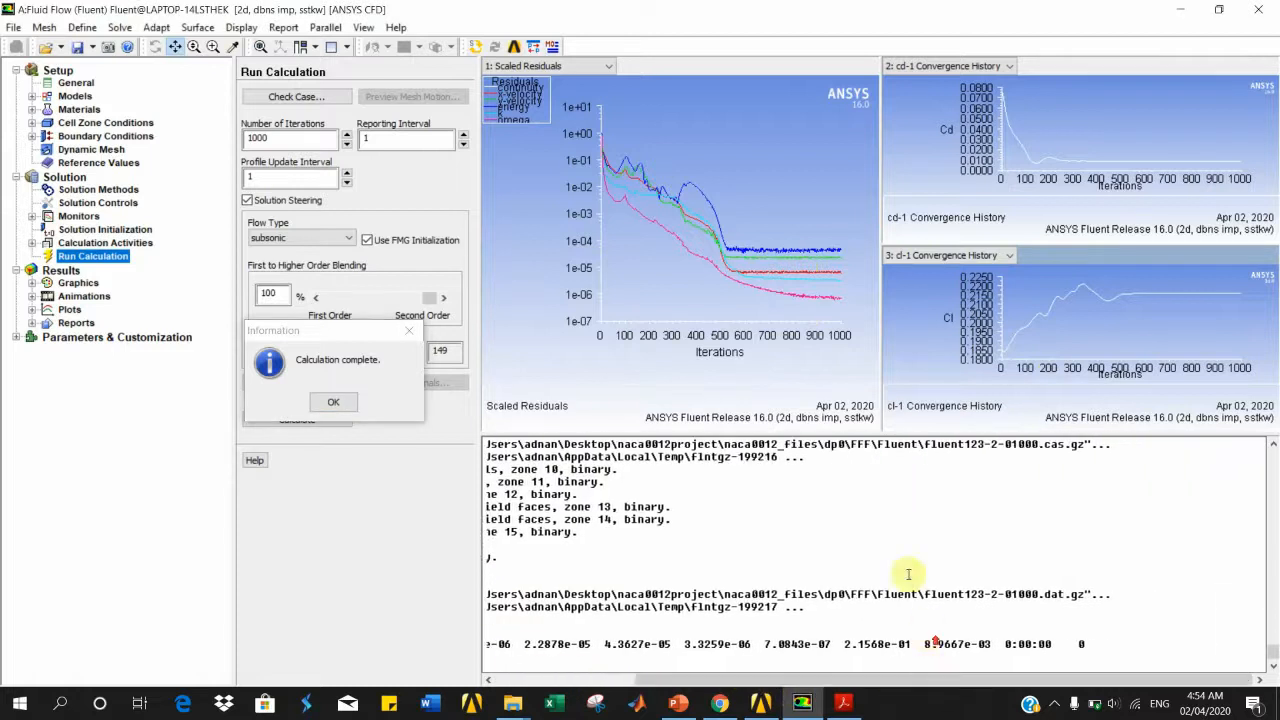
pyautogui.scroll(7, 885, 530)
pyautogui.scroll(-2, 870, 515)
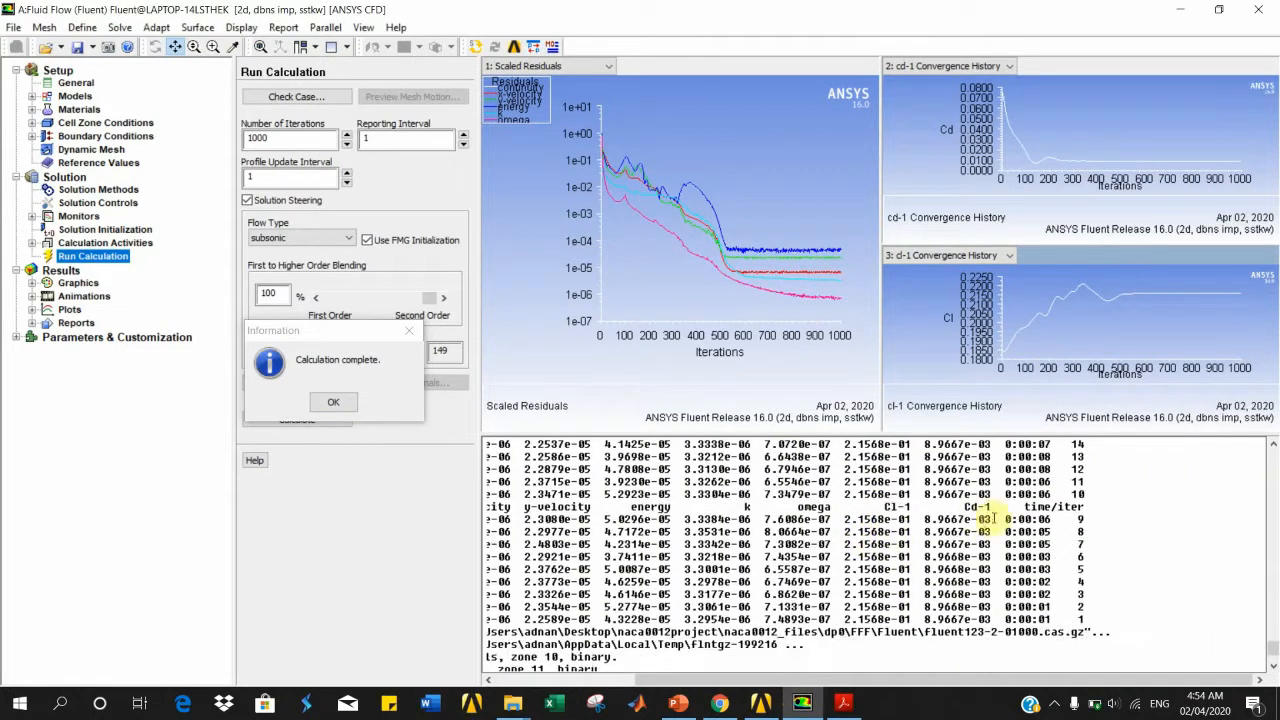
pyautogui.moveTo(1008, 681); pyautogui.dragTo(968, 681)
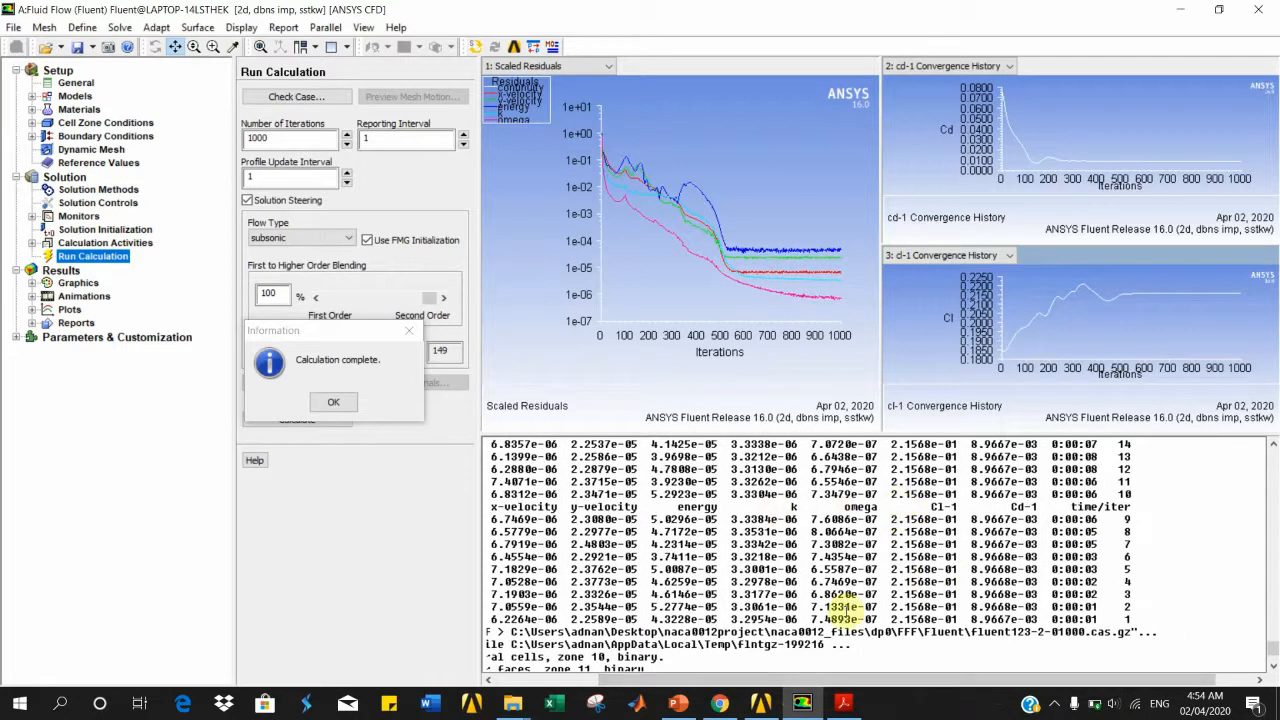
pyautogui.moveTo(859, 681); pyautogui.dragTo(770, 682)
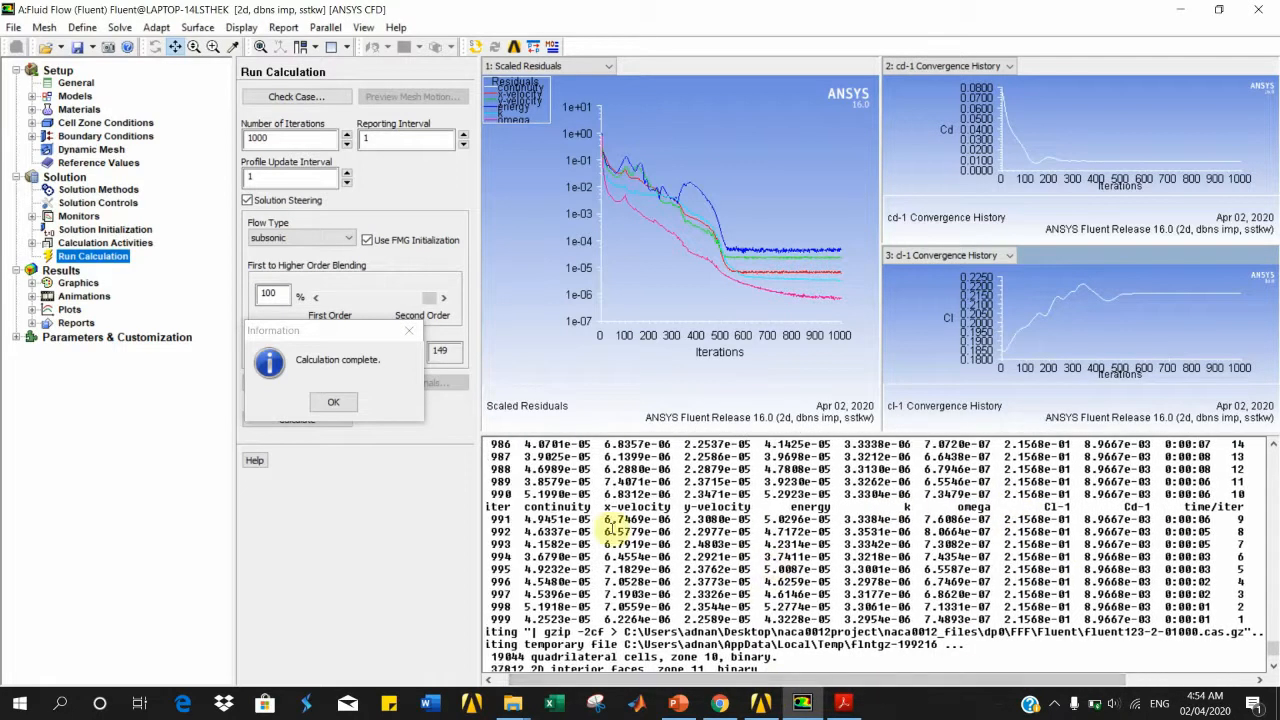
pyautogui.moveTo(562, 682); pyautogui.dragTo(546, 682)
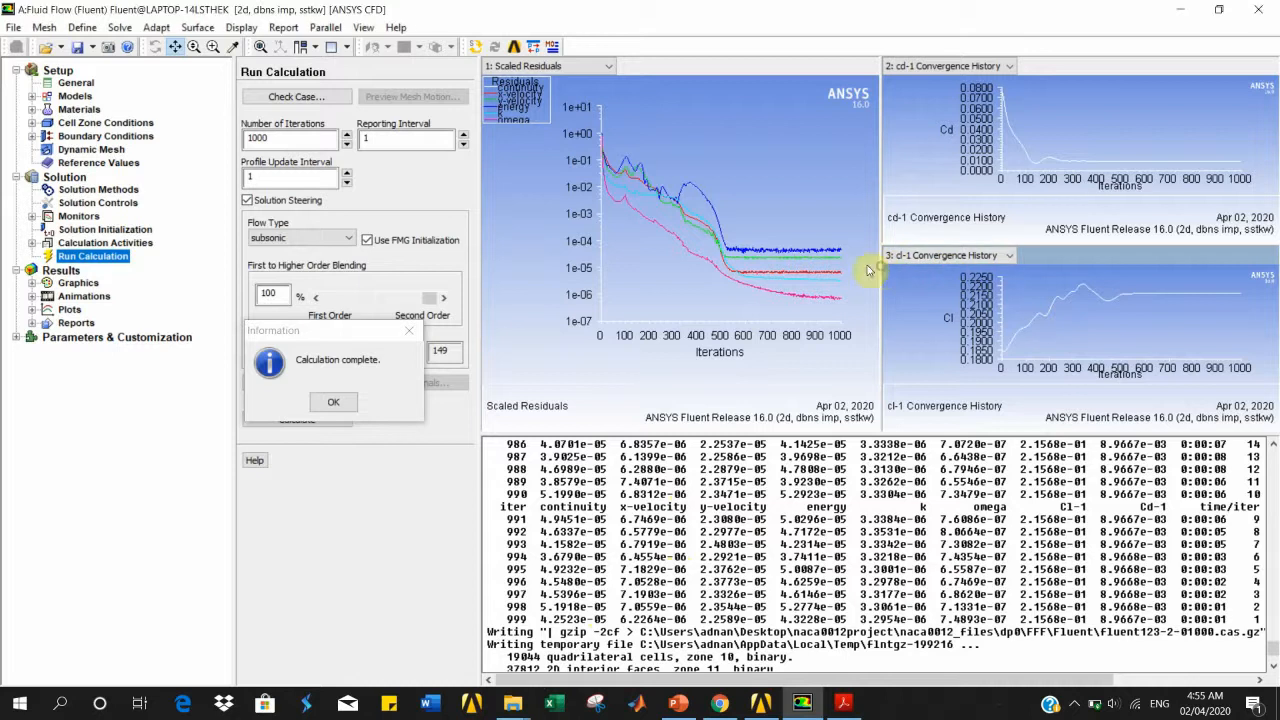
pyautogui.click(330, 400)
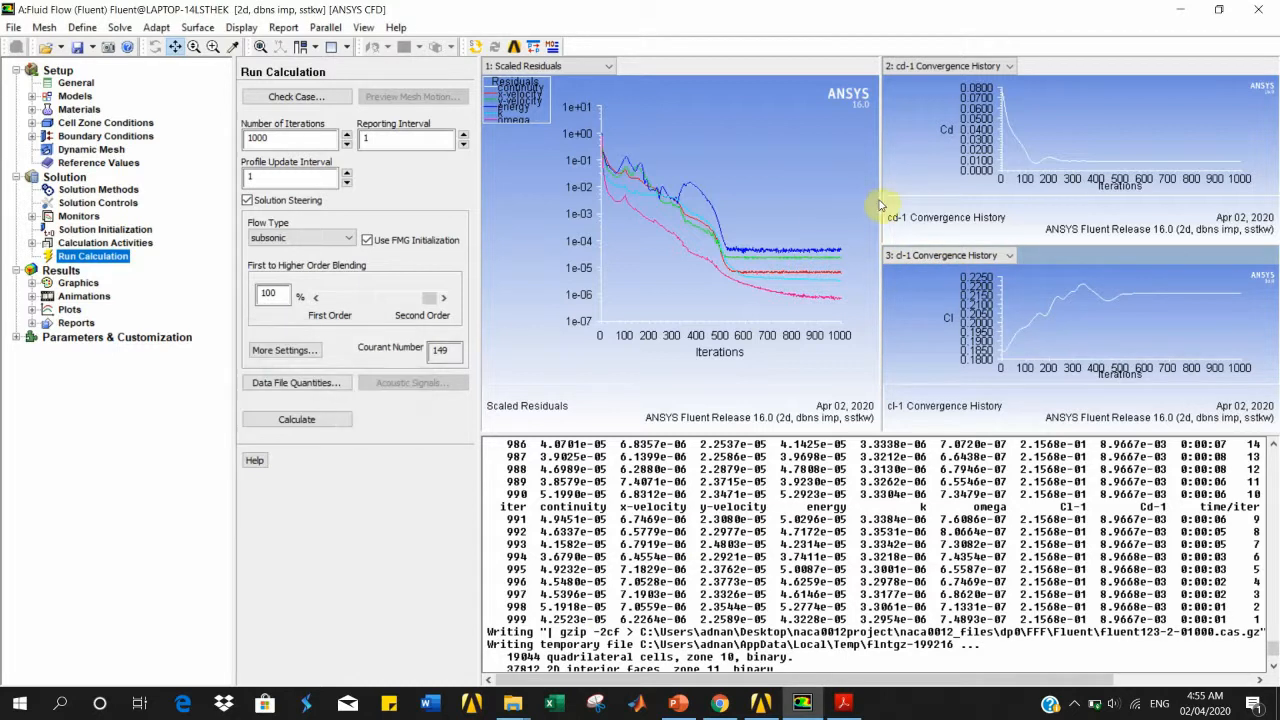
# Step: Enlarge the drag and lift convergence windows beside the residuals, giving most of the height to the cl-1 plot, and inspect both histories
pyautogui.moveTo(880, 204); pyautogui.dragTo(690, 200)
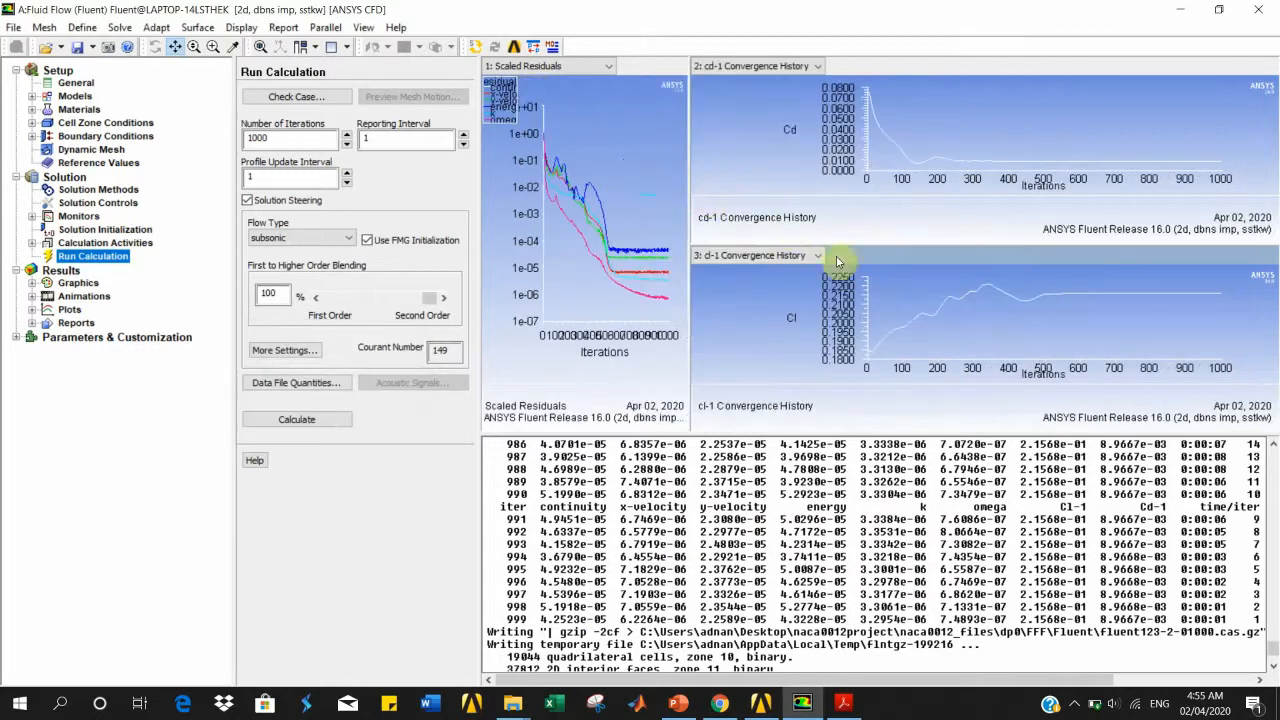
pyautogui.moveTo(875, 245); pyautogui.dragTo(886, 177)
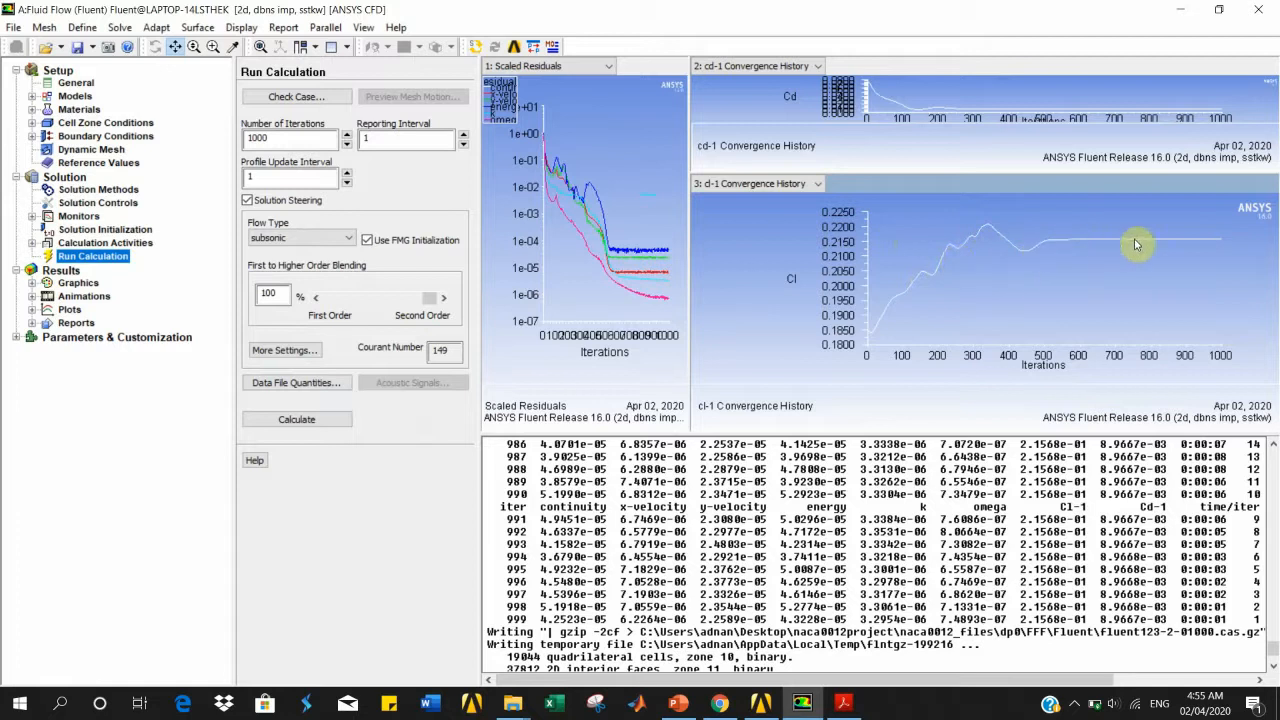
pyautogui.click(1005, 125)
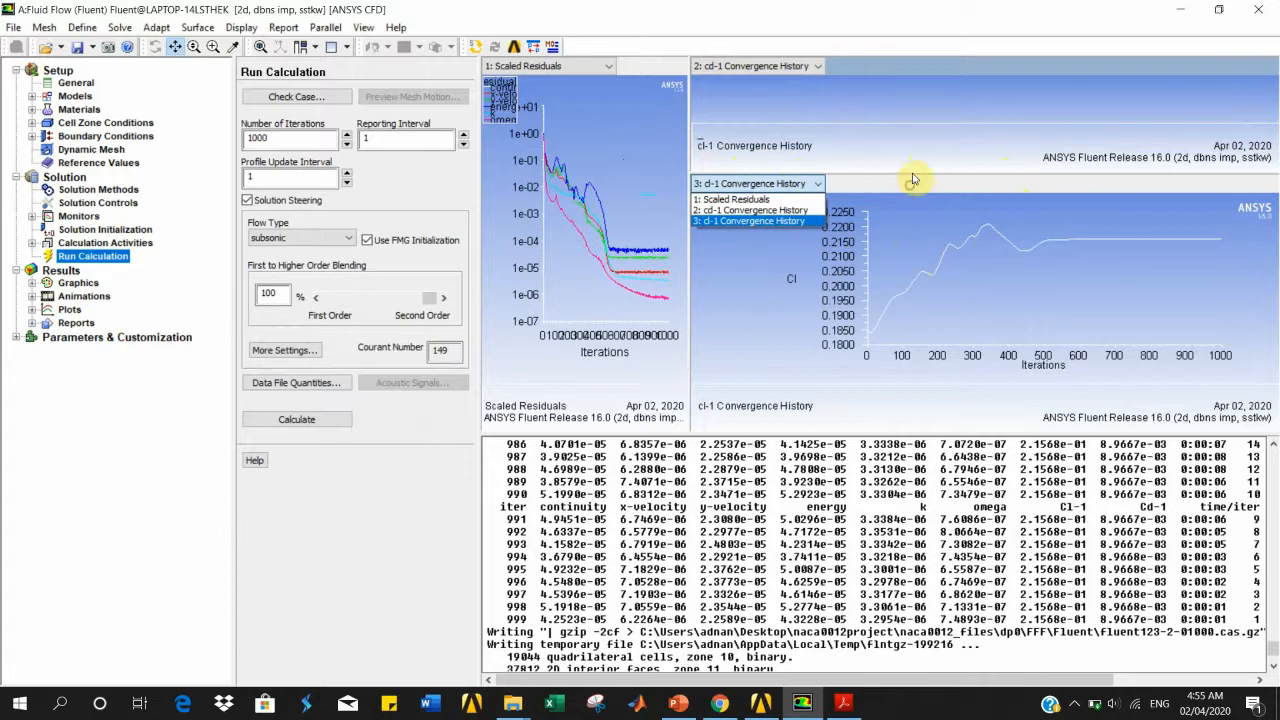
pyautogui.click(757, 183)
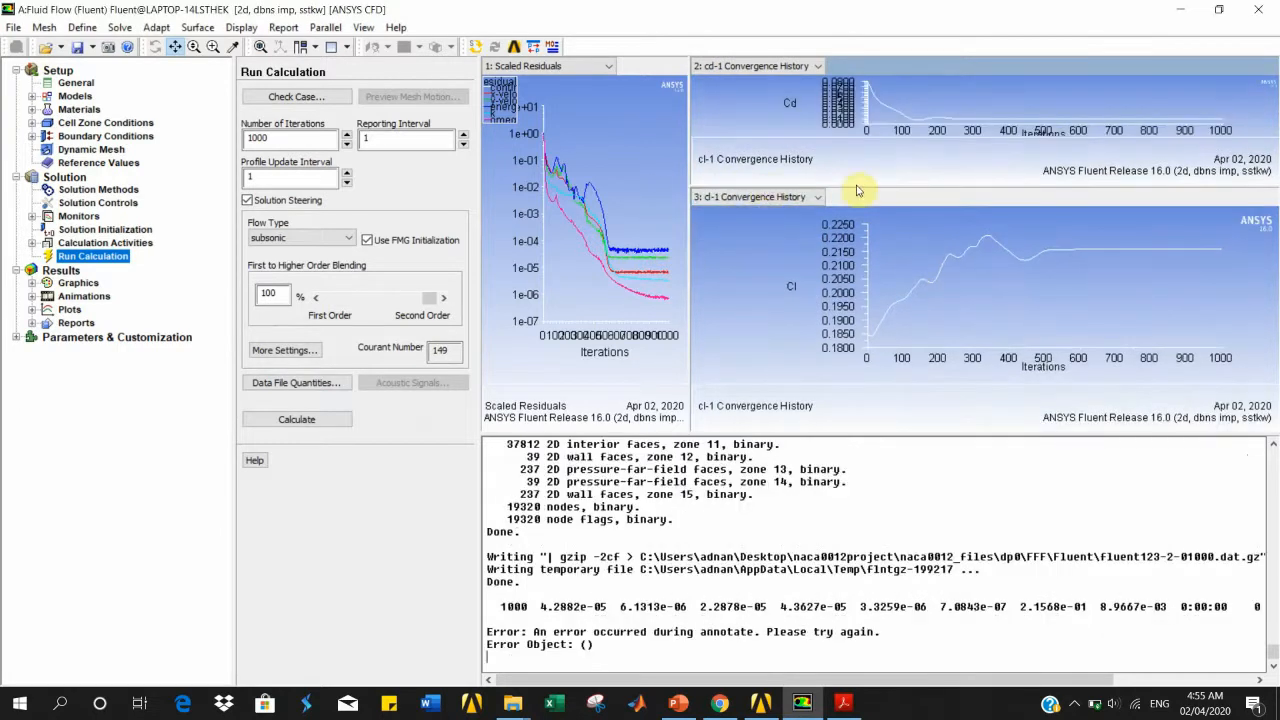
pyautogui.click(860, 252)
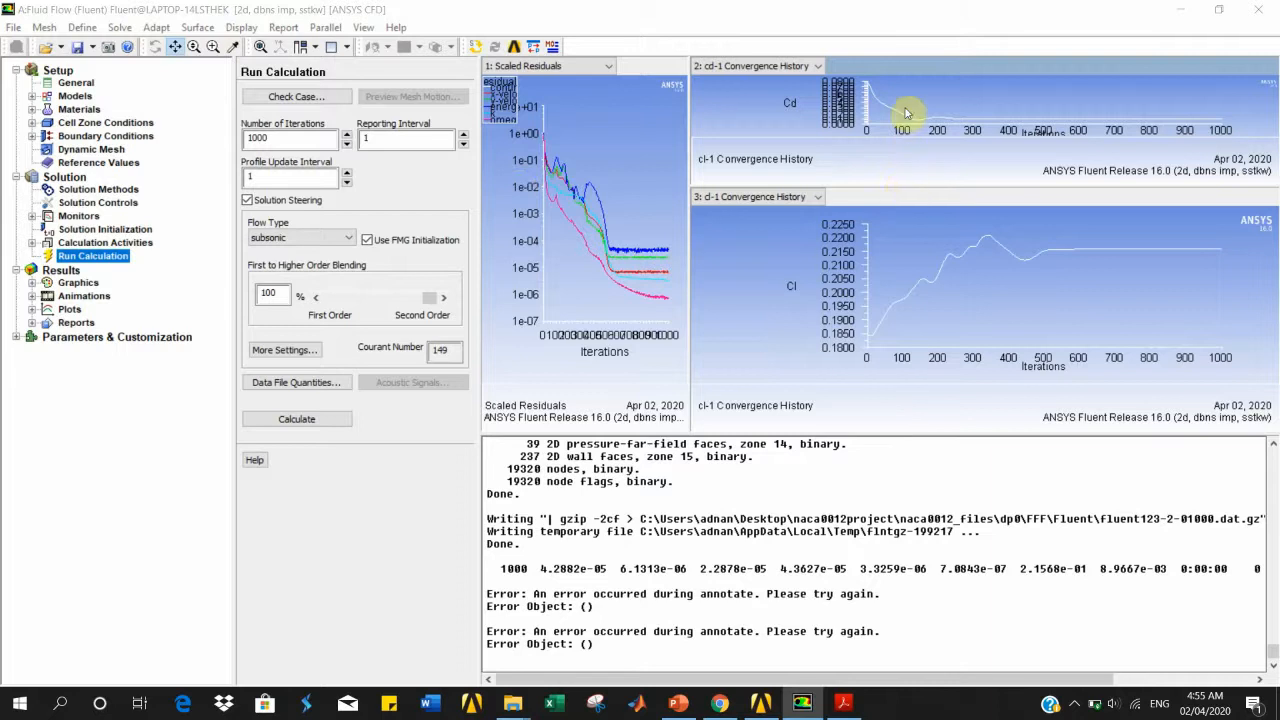
pyautogui.click(688, 150)
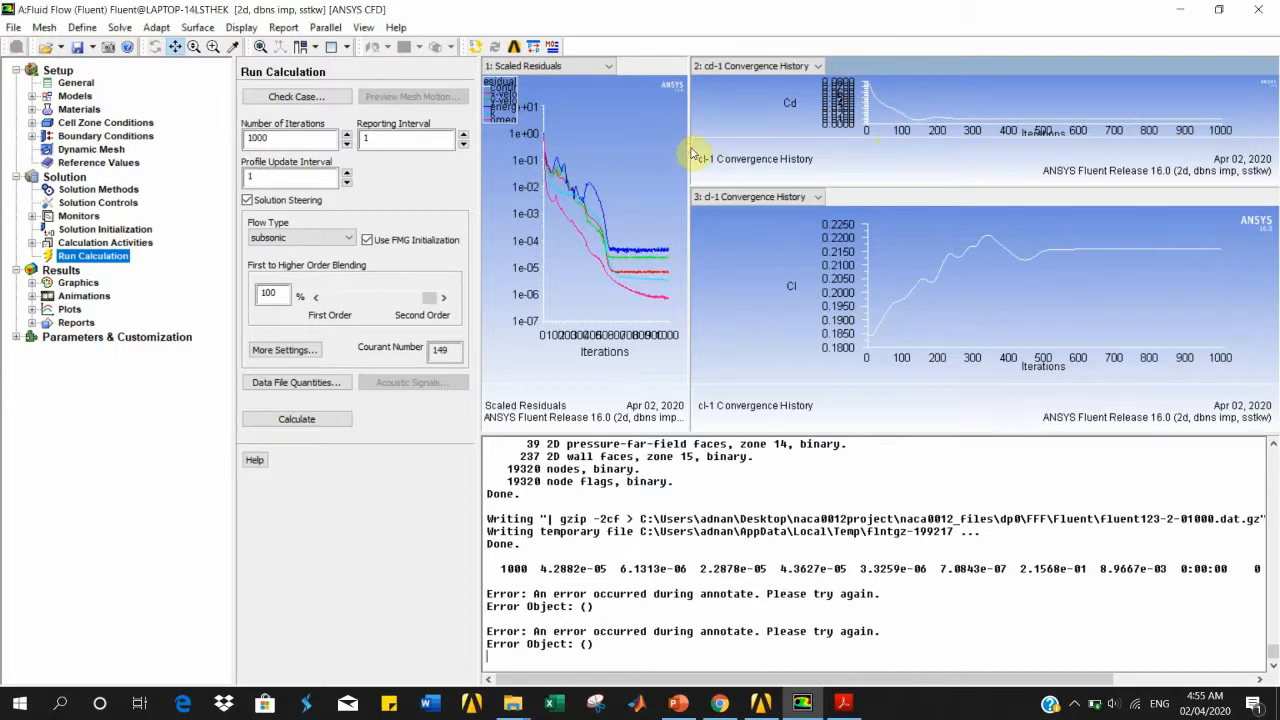
# Step: Save the project with the completed solution
pyautogui.click(84, 47)
pyautogui.click(98, 67)
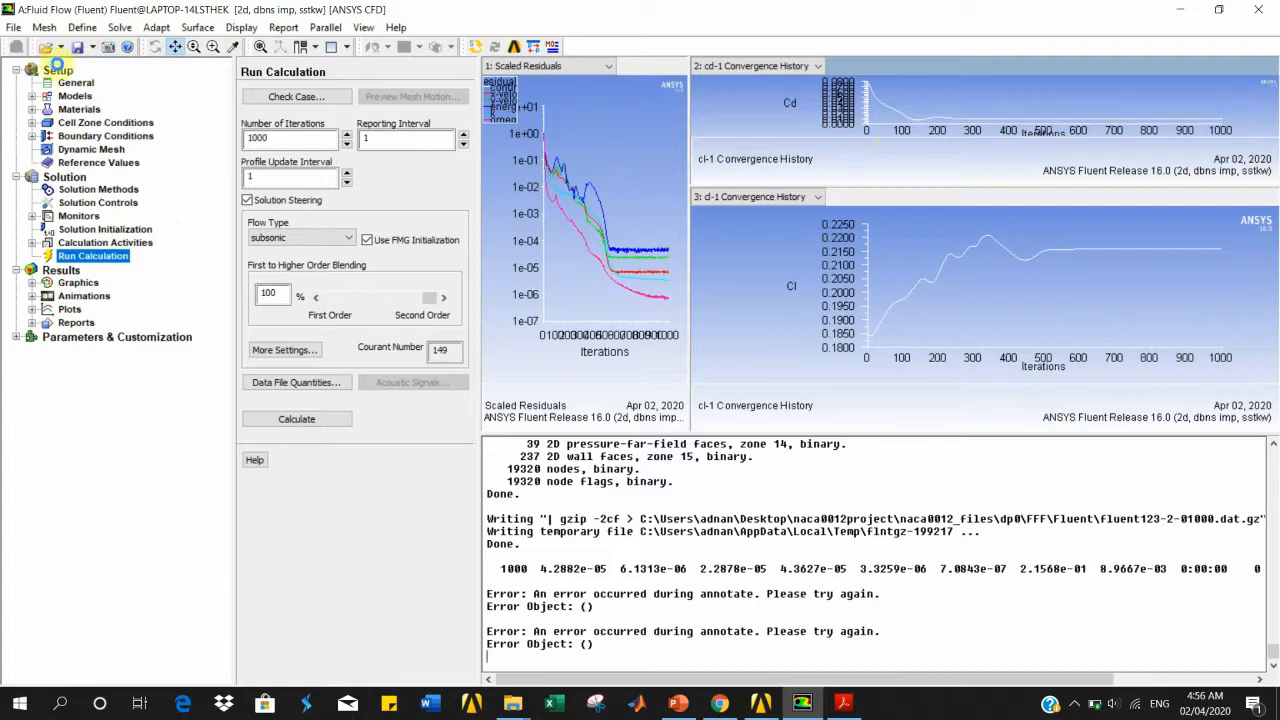
# Step: Display filled contours of static pressure
pyautogui.click(78, 282)
pyautogui.doubleClick(262, 118)
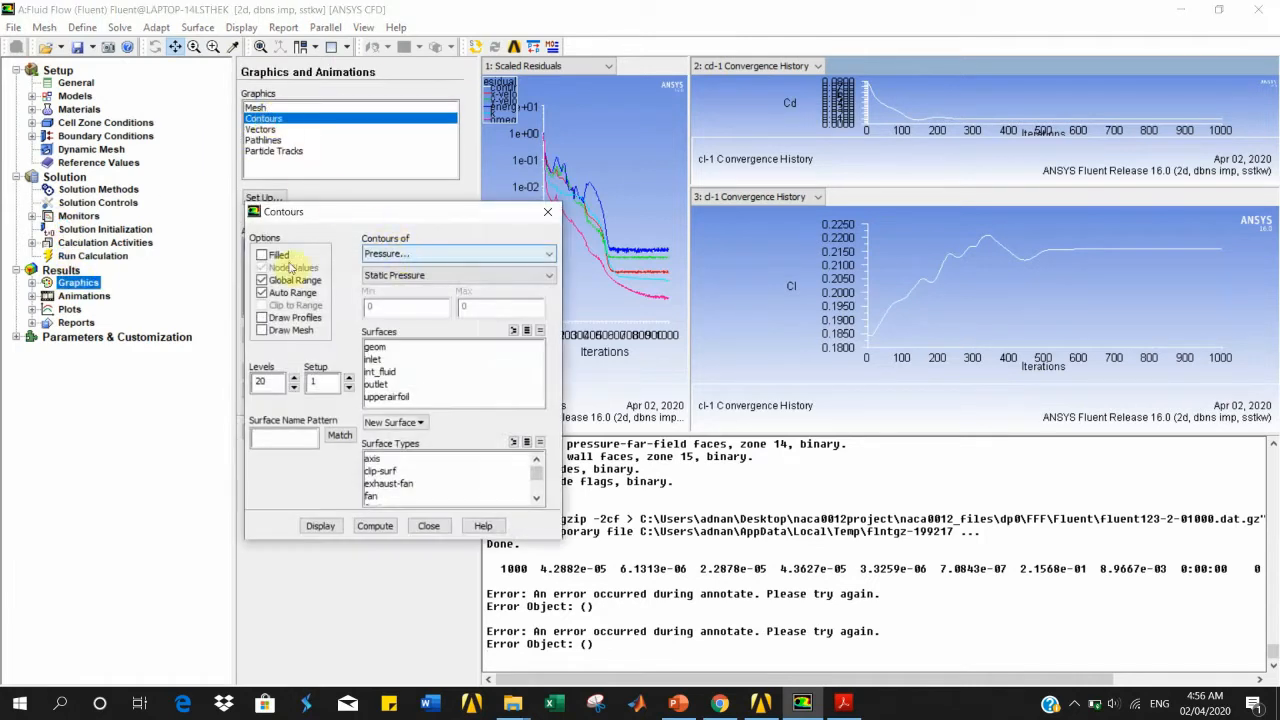
pyautogui.click(266, 256)
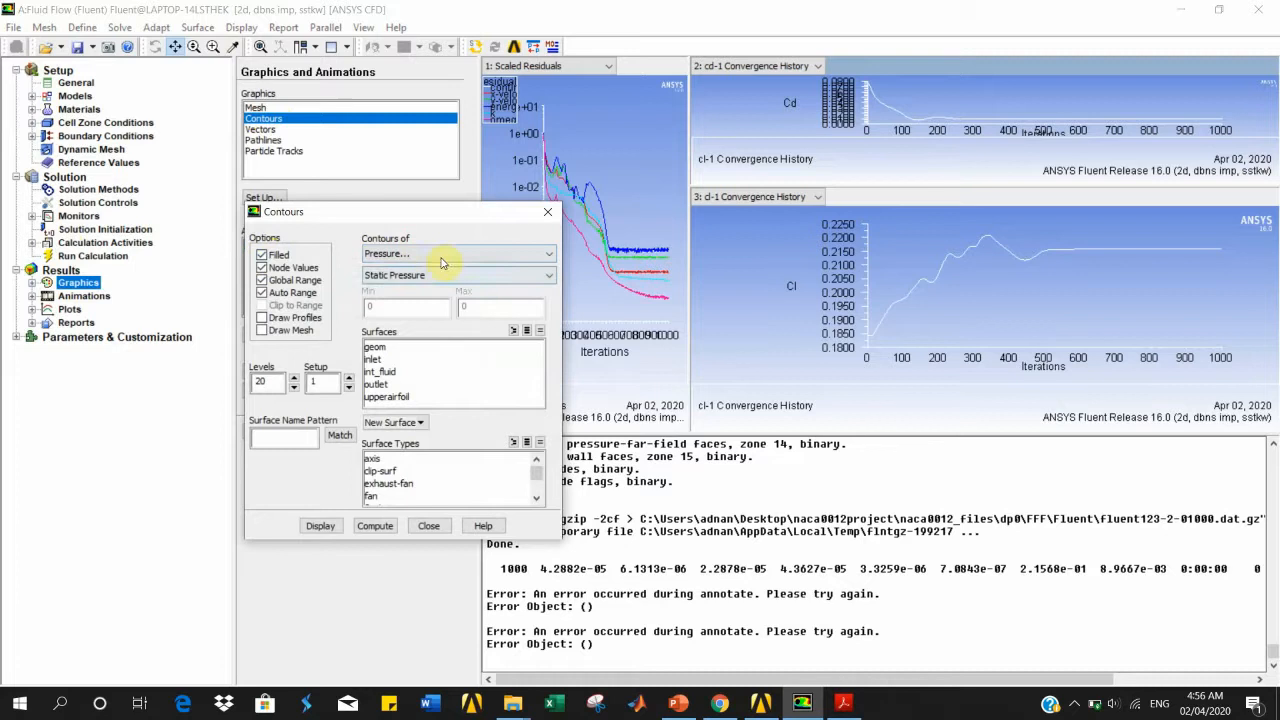
pyautogui.click(334, 531)
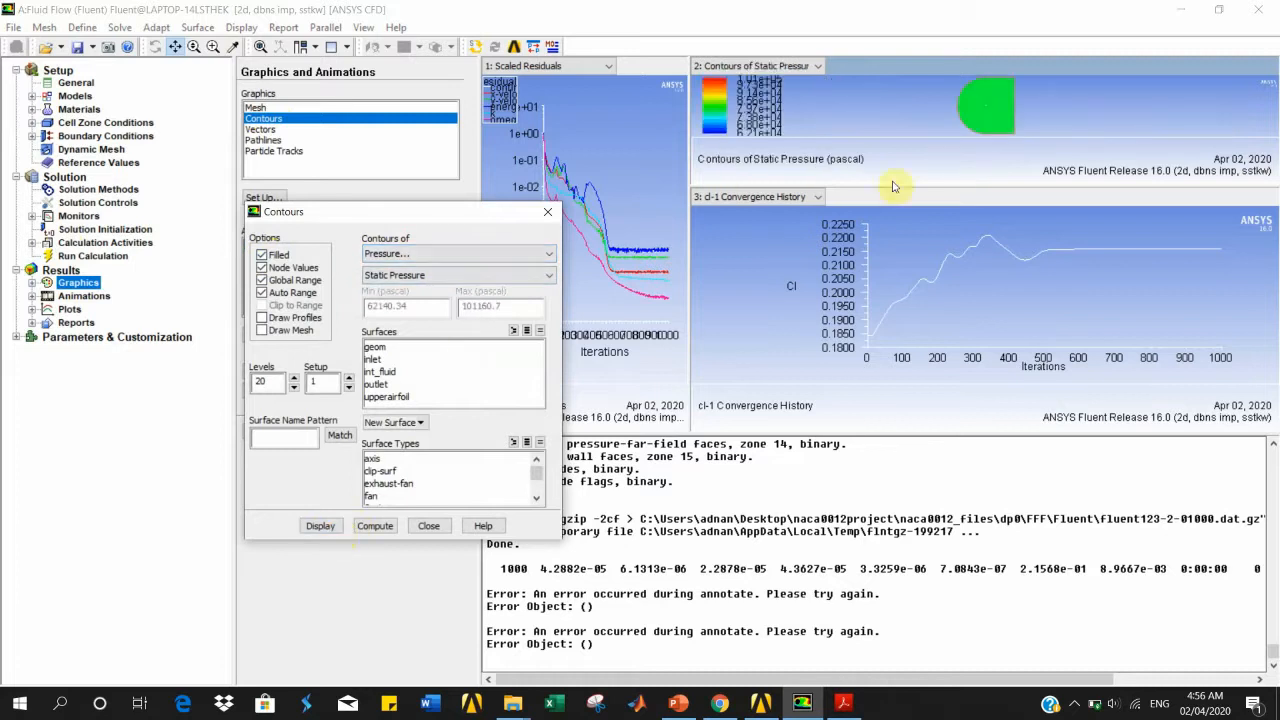
# Step: Switch the graphics area to a single window and examine the static pressure contours close around the airfoil
pyautogui.click(953, 188)
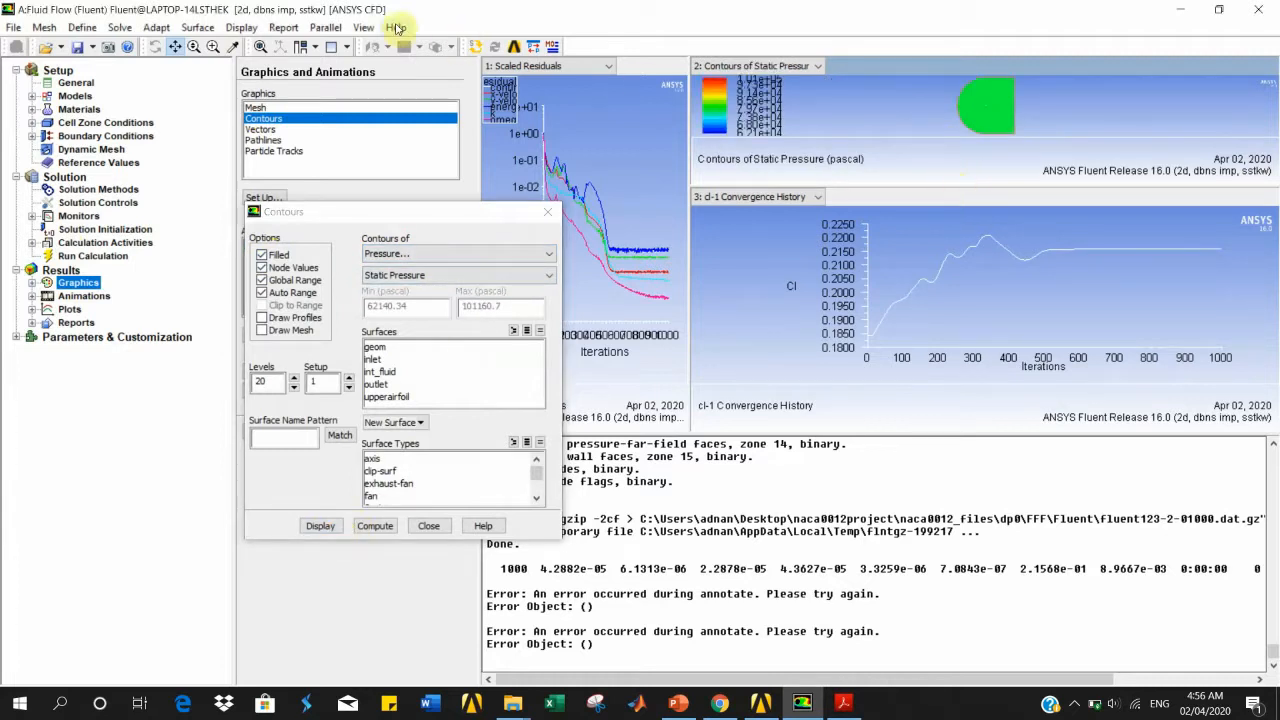
pyautogui.click(343, 47)
pyautogui.click(346, 60)
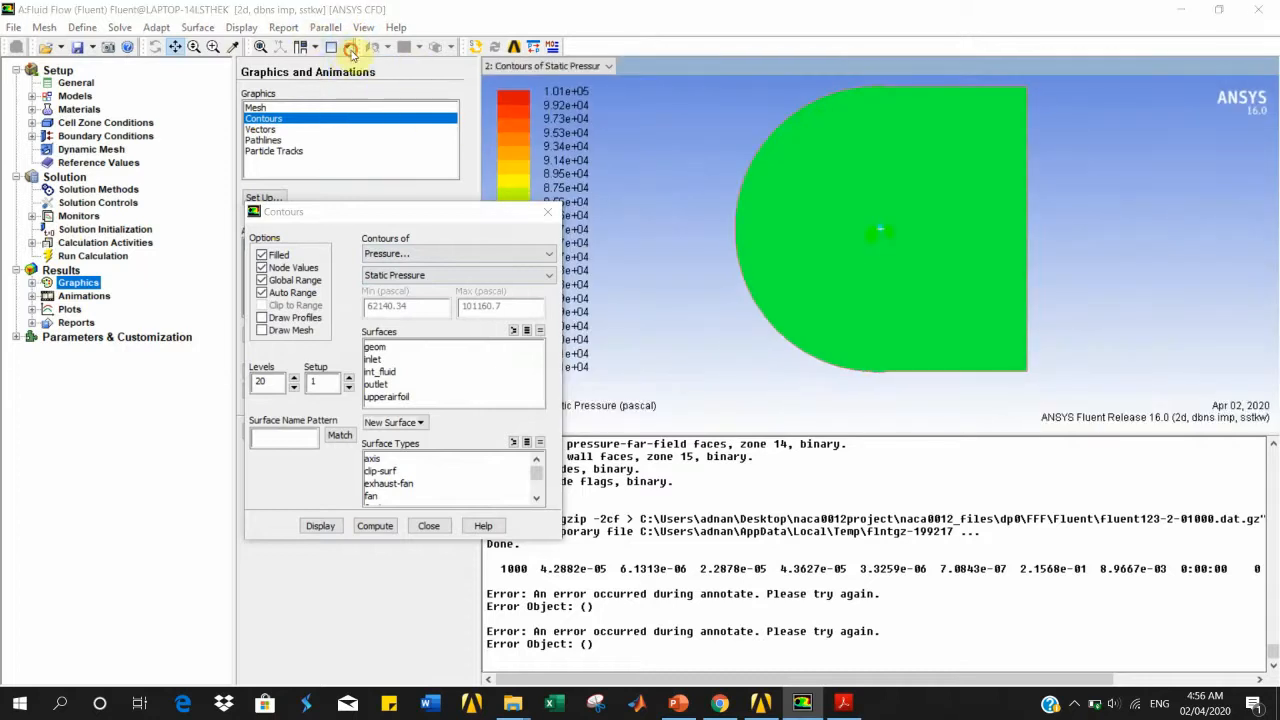
pyautogui.click(350, 50)
pyautogui.click(348, 49)
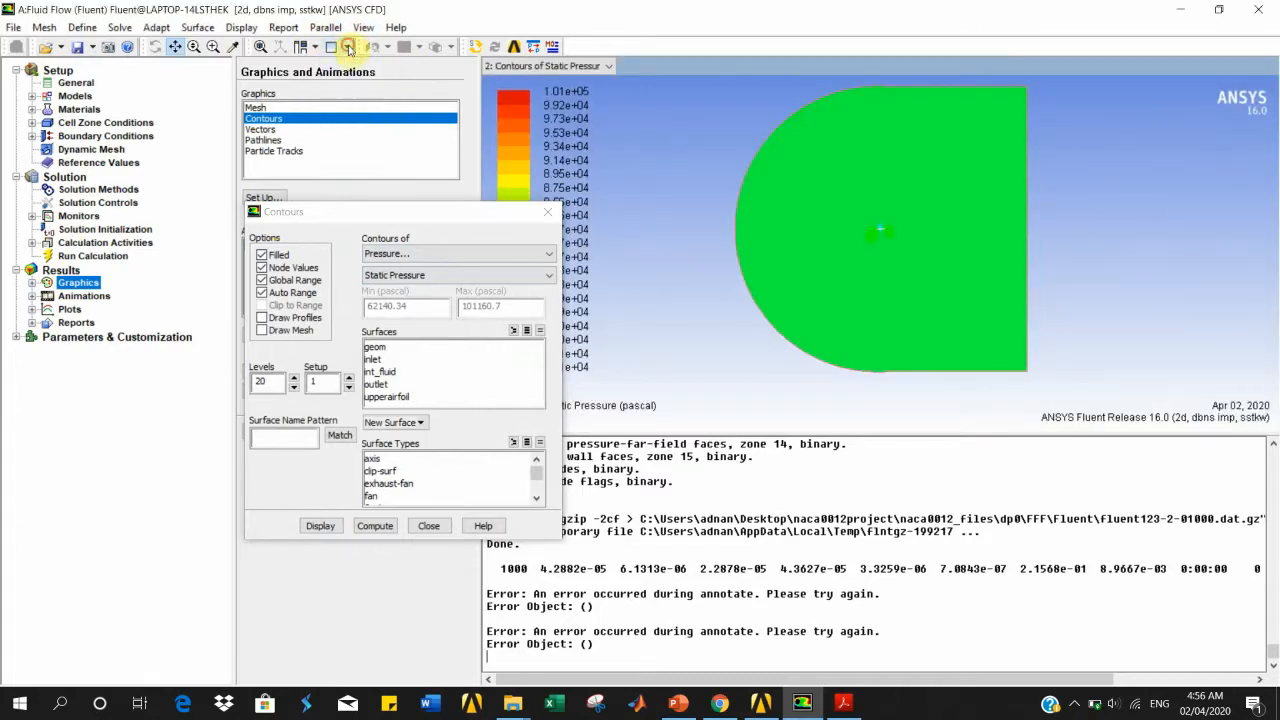
pyautogui.moveTo(856, 210); pyautogui.dragTo(887, 234, button='middle')
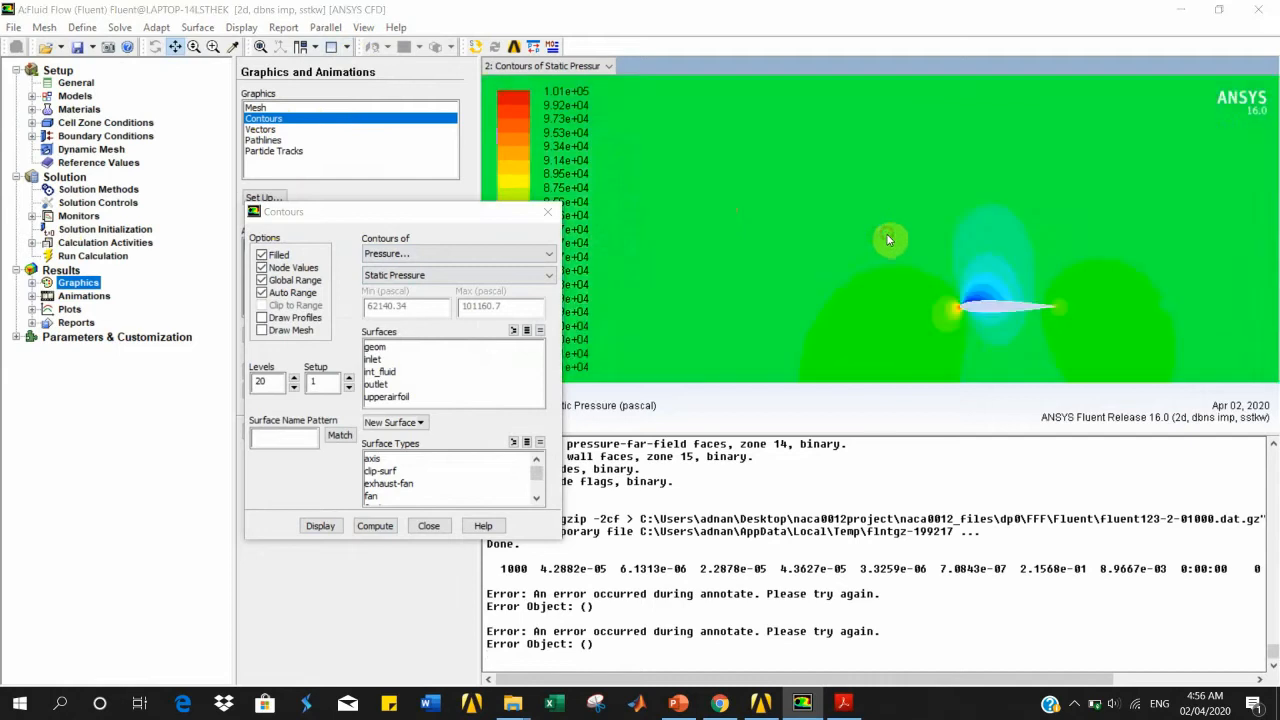
pyautogui.moveTo(935, 288); pyautogui.dragTo(1004, 306, button='middle')
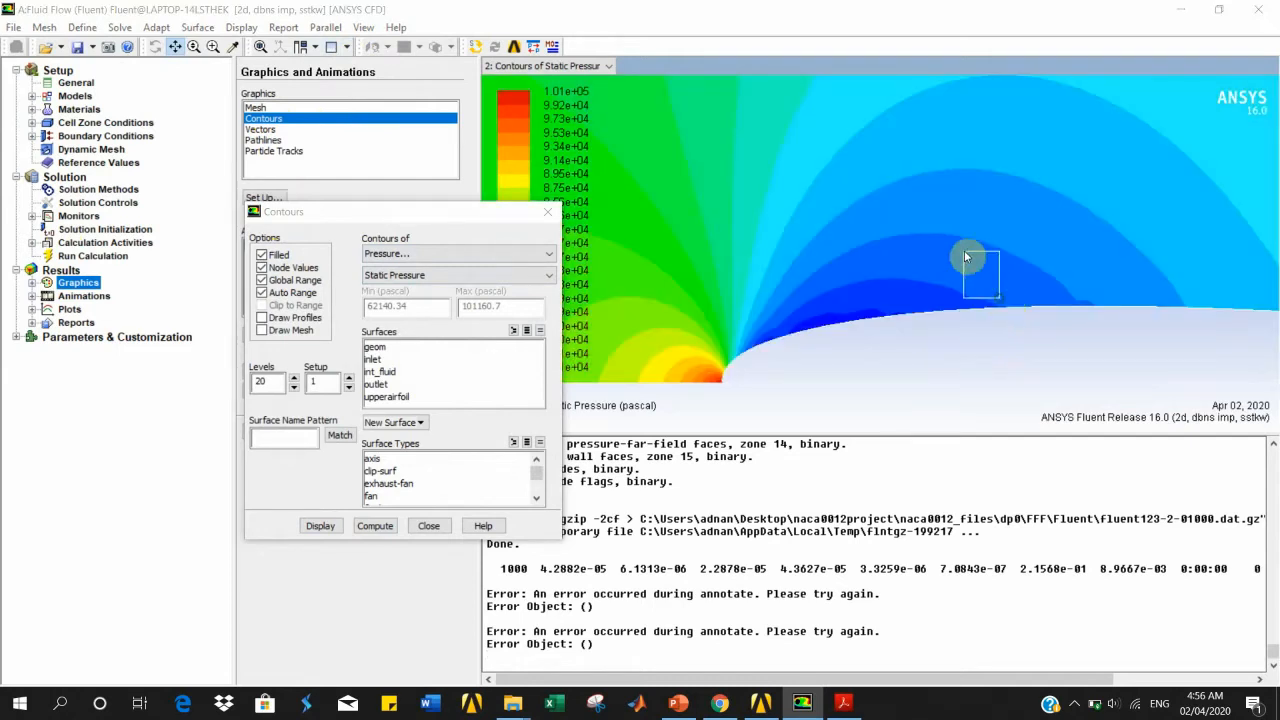
pyautogui.moveTo(964, 253); pyautogui.dragTo(963, 251, button='middle')
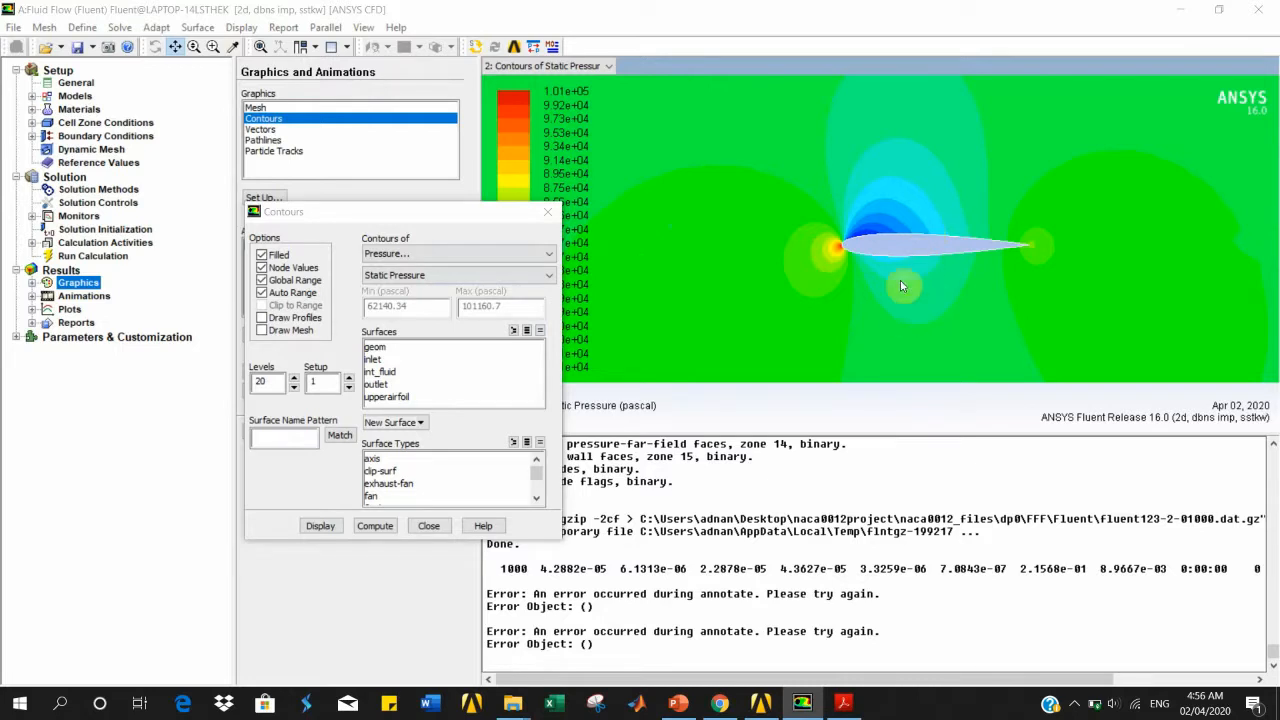
# Step: Display filled contours of velocity magnitude around the airfoil
pyautogui.click(468, 254)
pyautogui.click(385, 291)
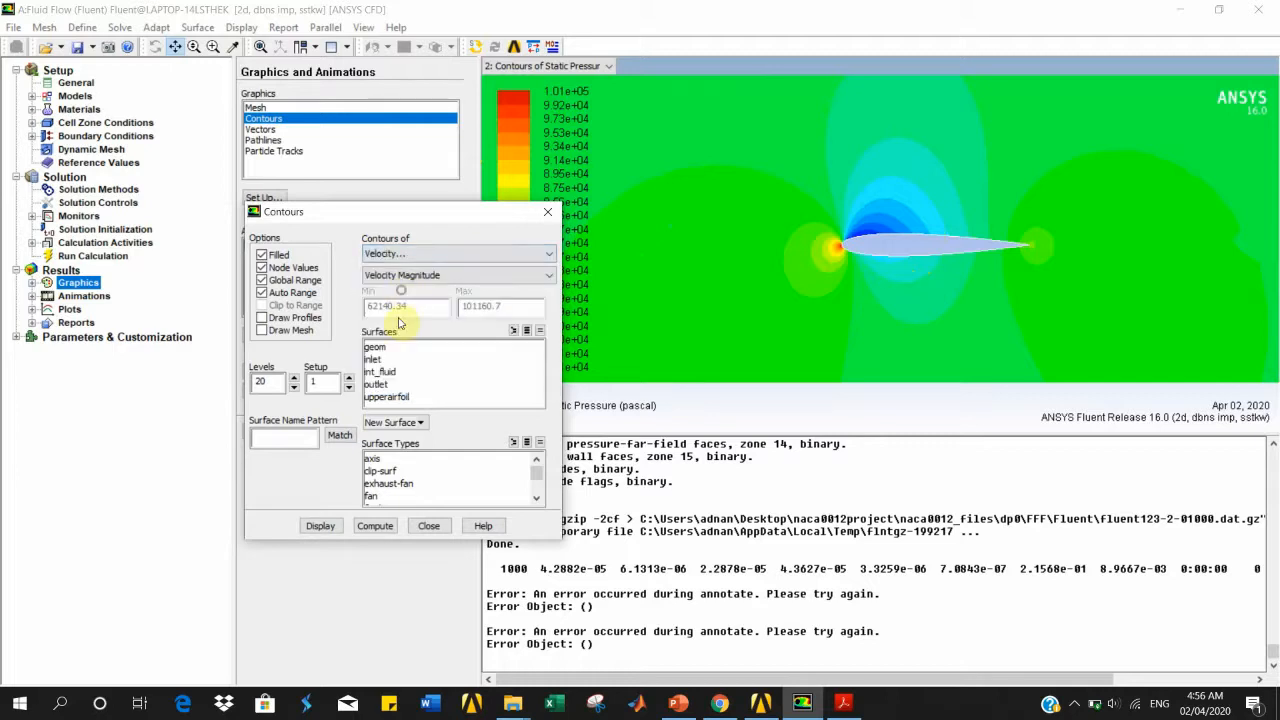
pyautogui.click(336, 524)
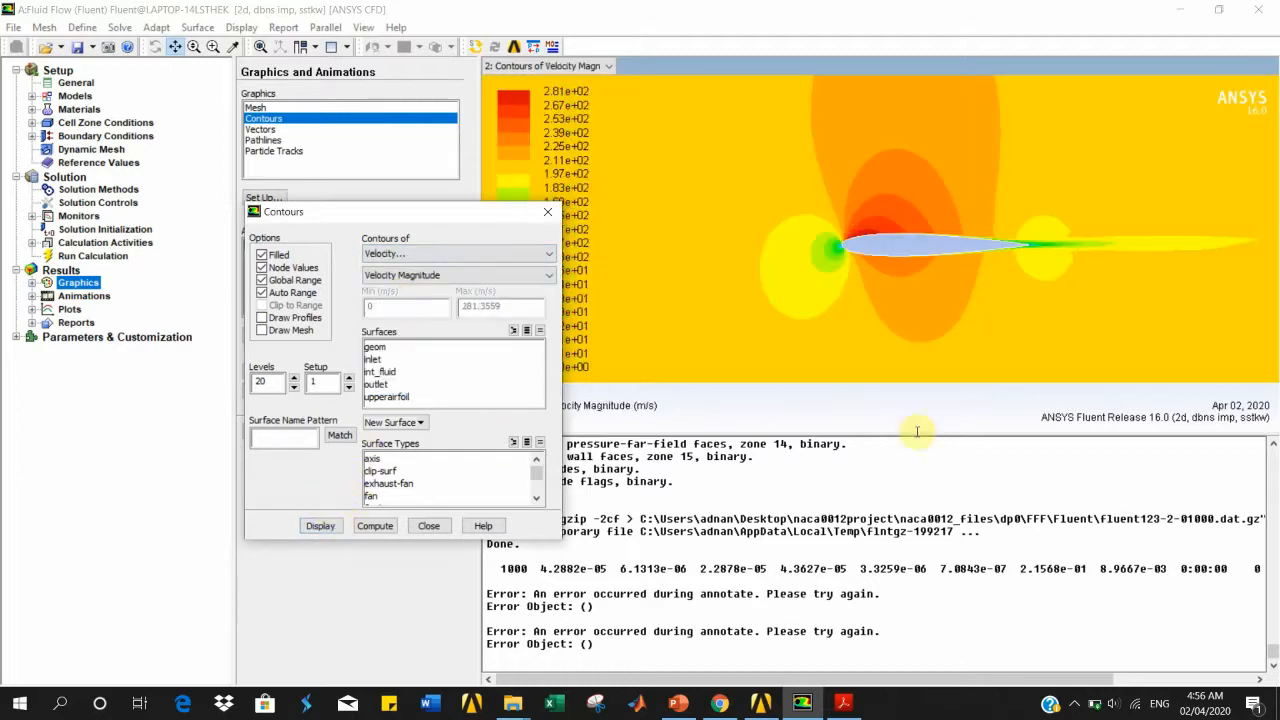
pyautogui.click(1073, 704)
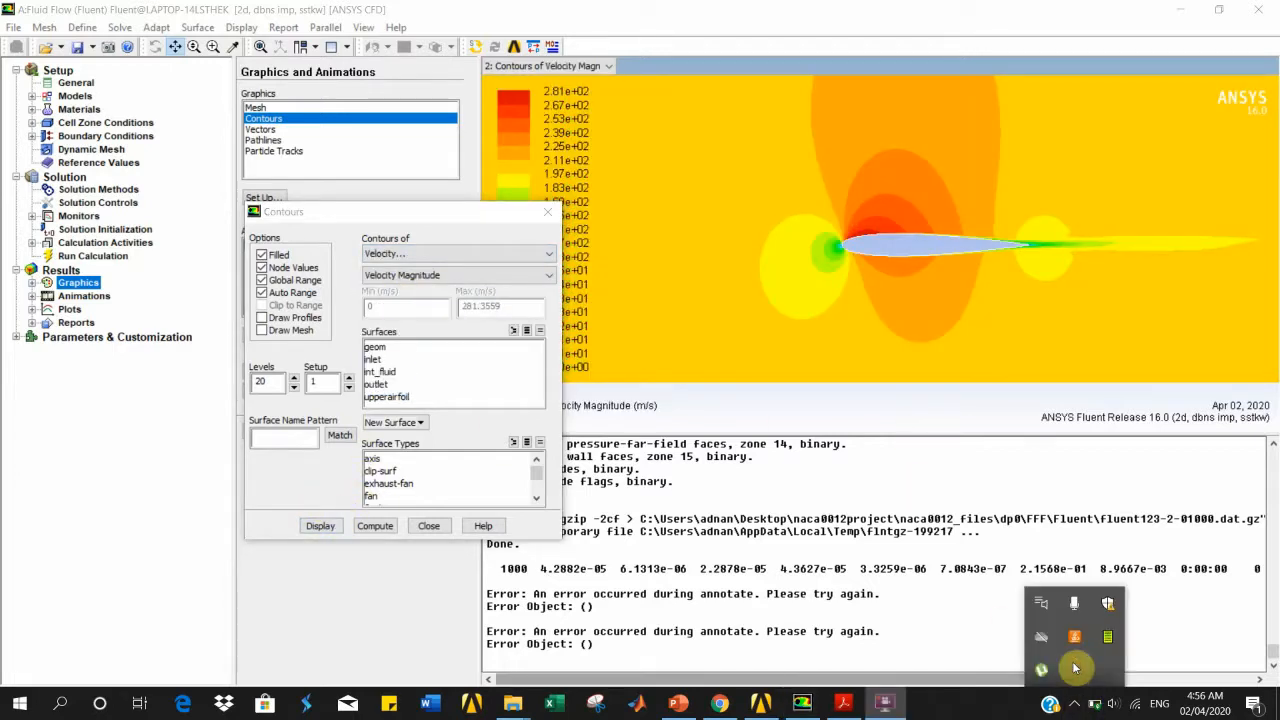
pyautogui.click(1074, 666)
pyautogui.click(908, 426)
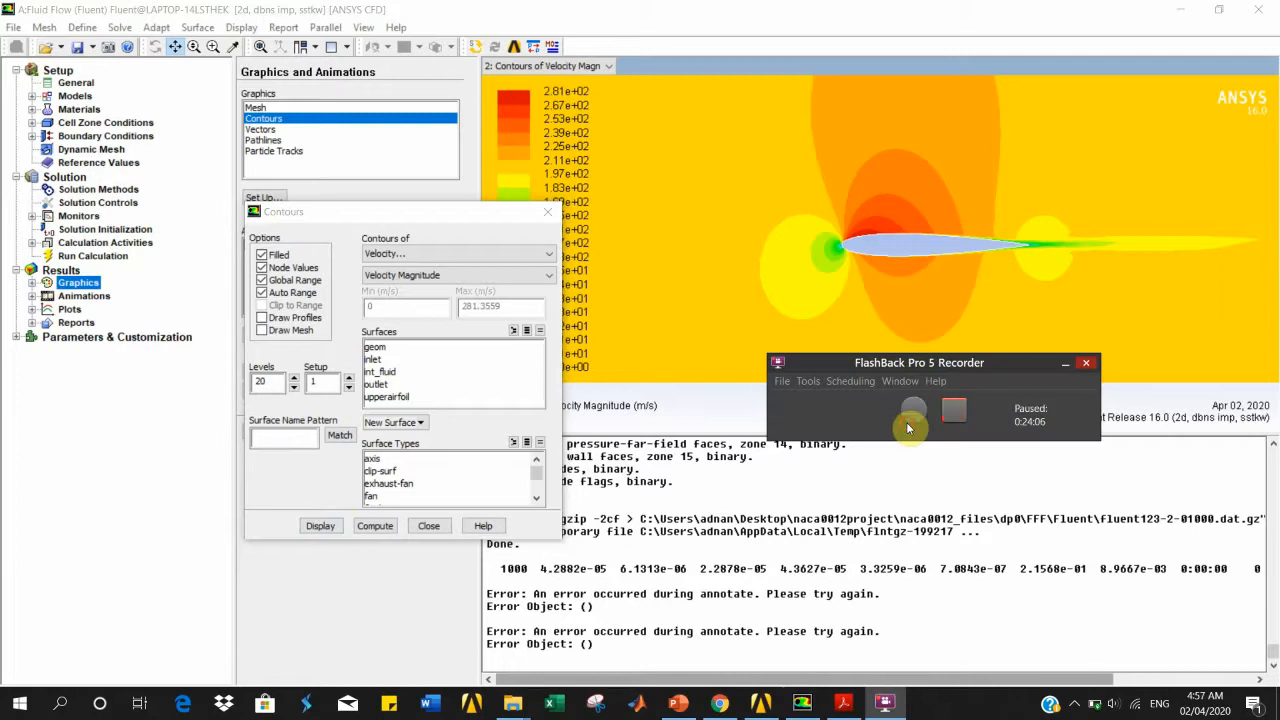
pyautogui.click(1064, 364)
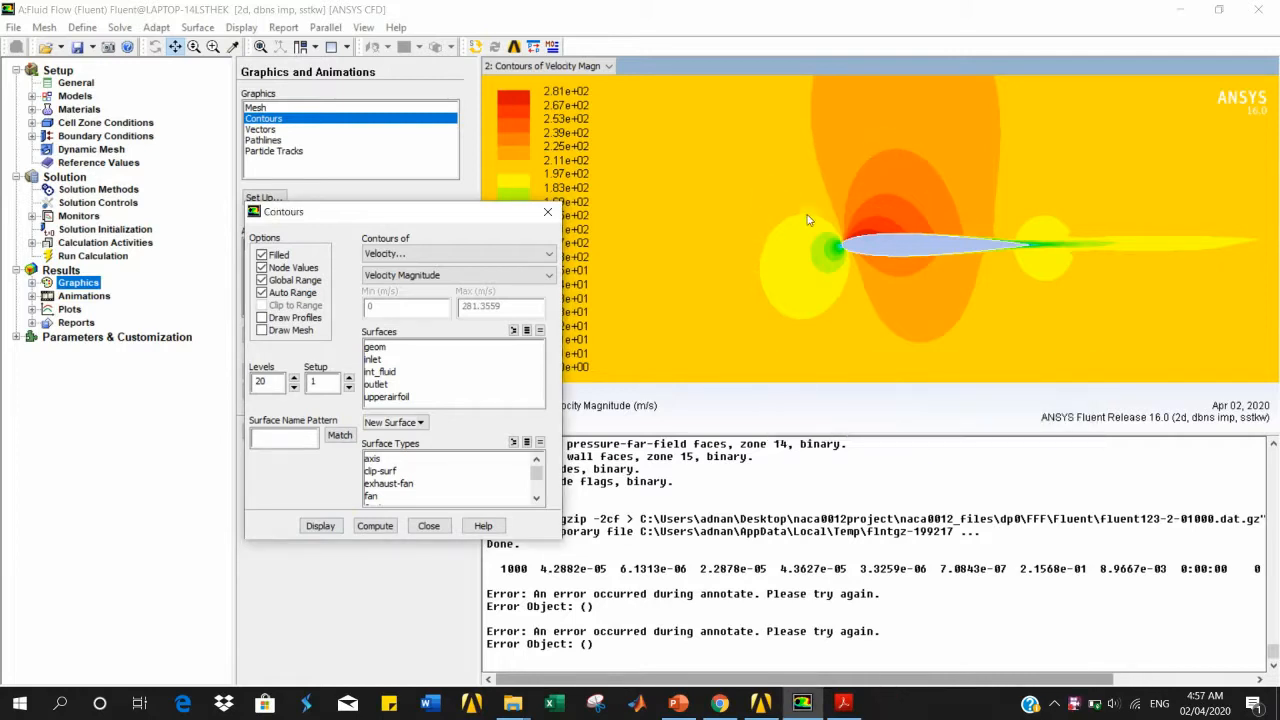
# Step: Display filled contours of Mach number and move the Contours dialog clear of the plot and its colour legend
pyautogui.click(408, 253)
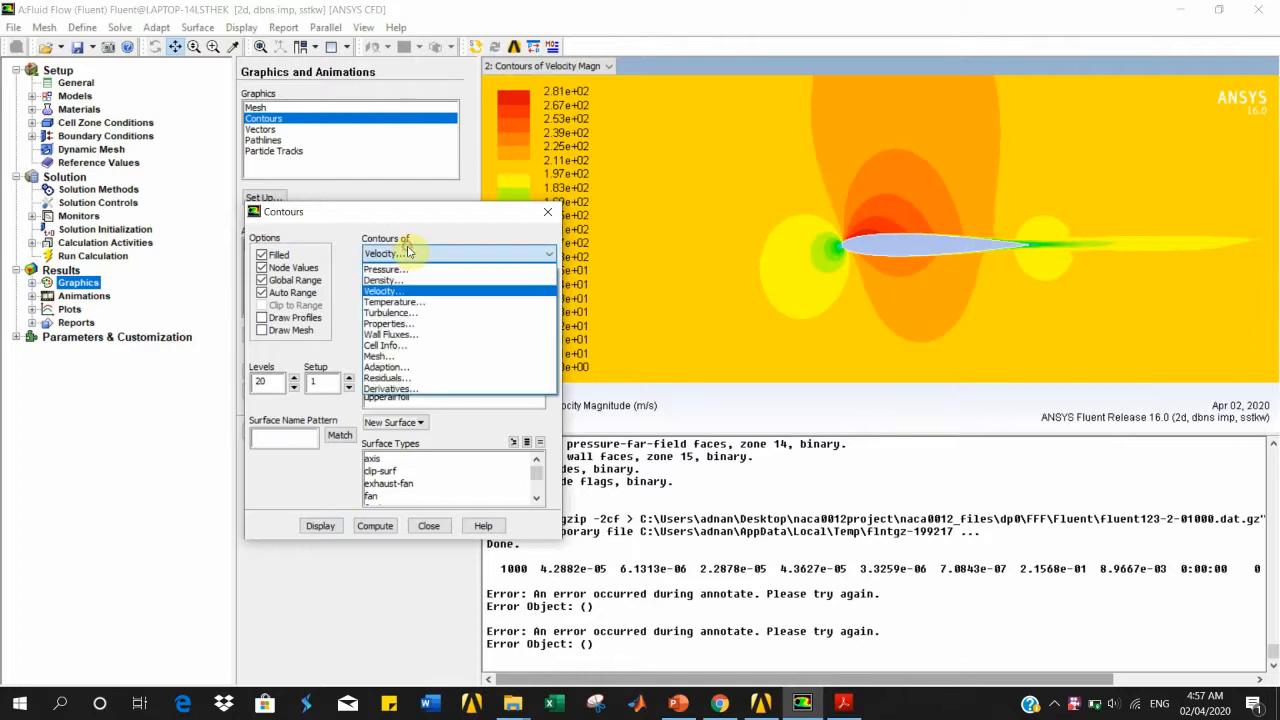
pyautogui.click(390, 291)
pyautogui.click(408, 276)
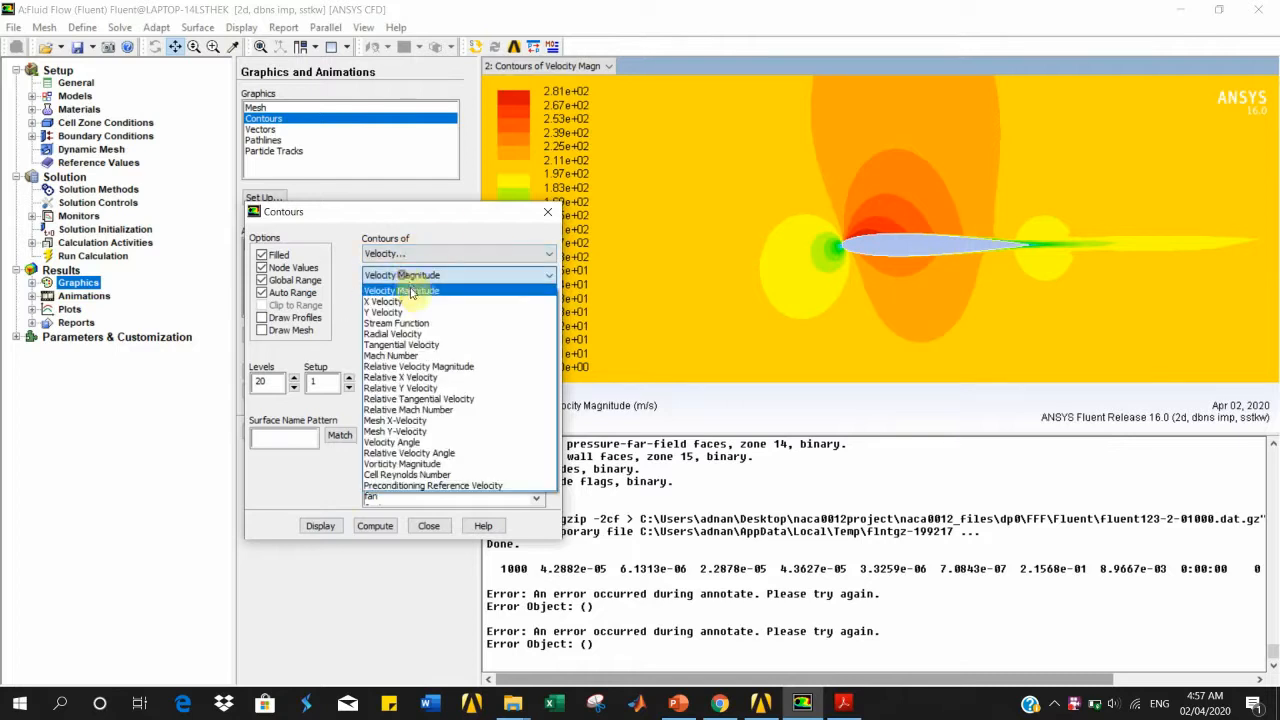
pyautogui.click(412, 355)
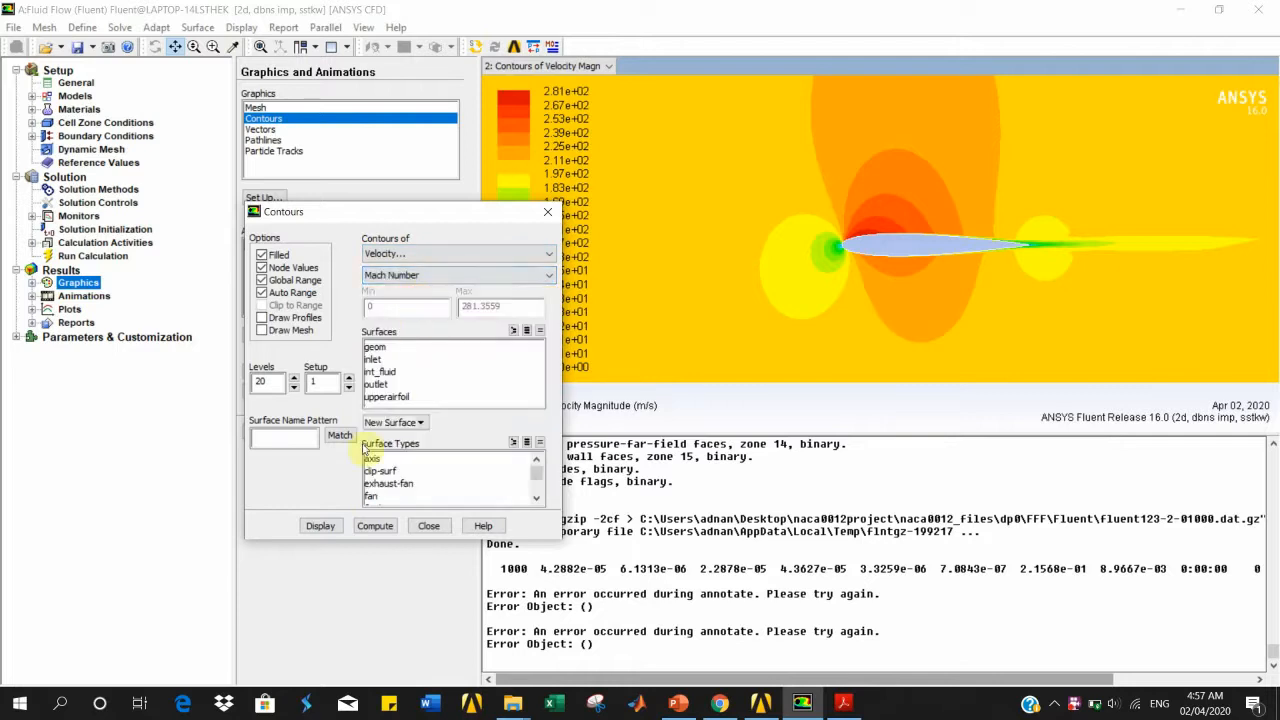
pyautogui.click(320, 525)
pyautogui.moveTo(417, 212); pyautogui.dragTo(211, 186)
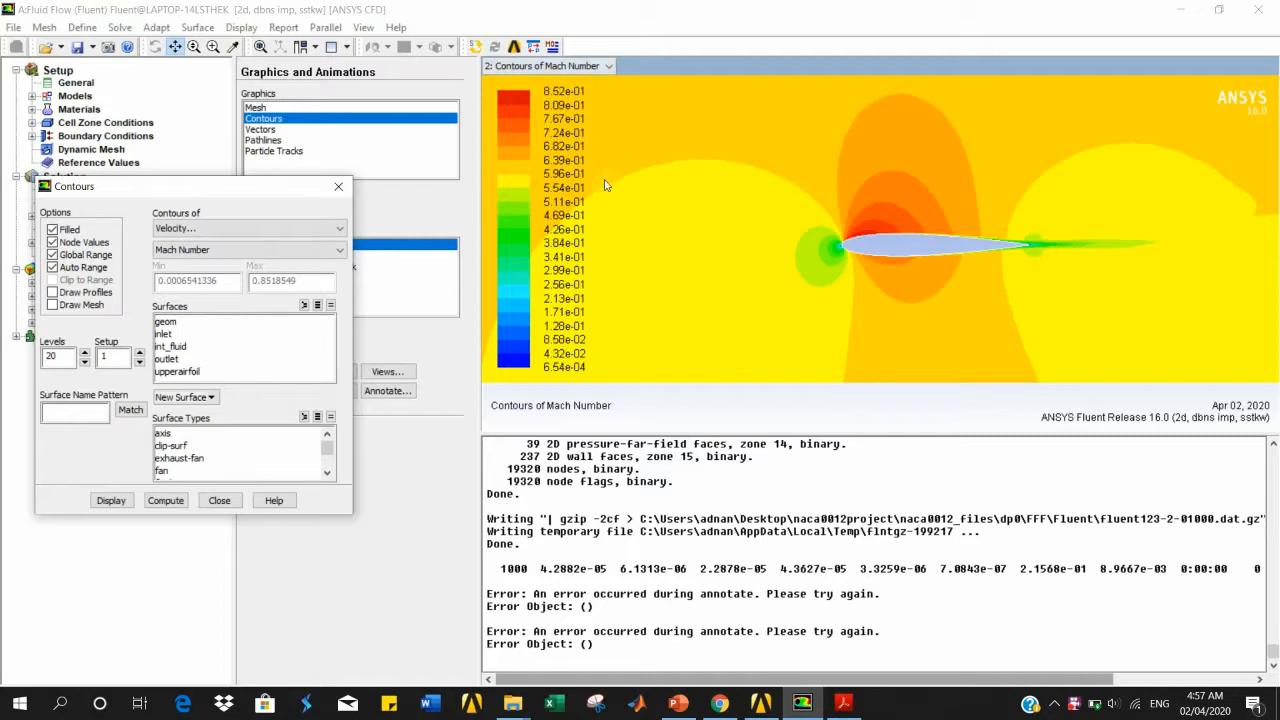
pyautogui.click(172, 229)
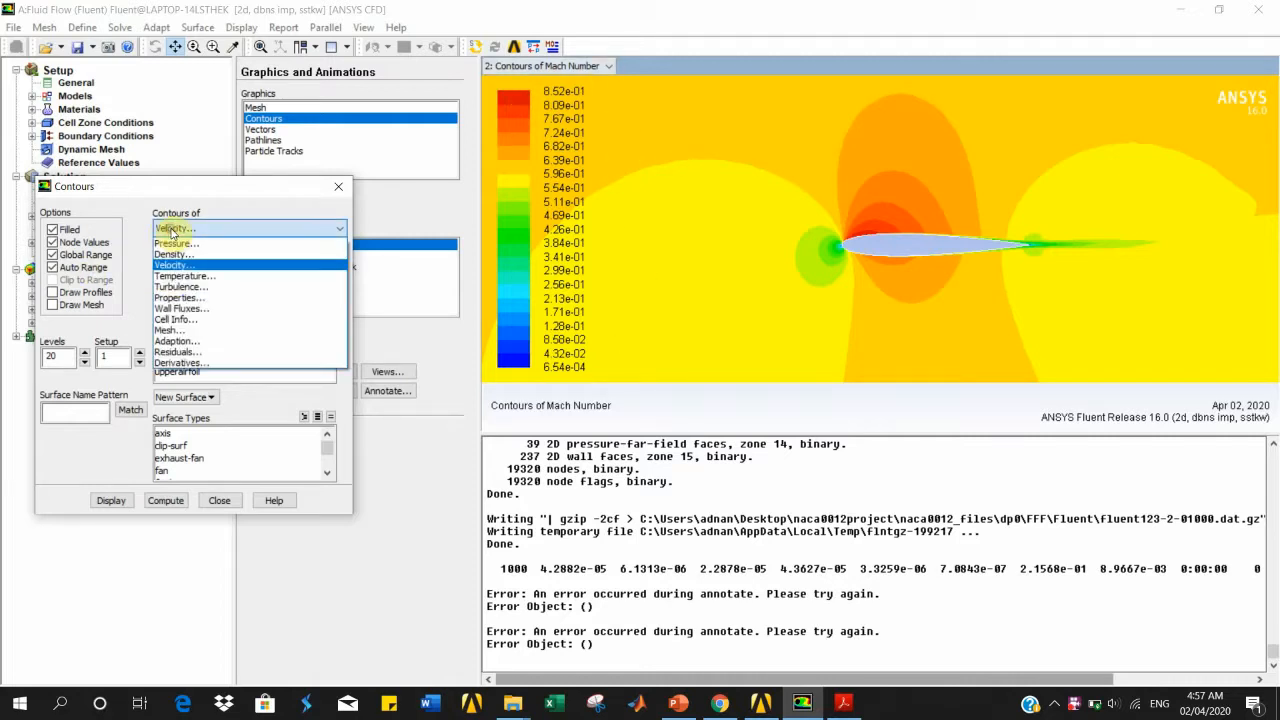
pyautogui.click(172, 229)
pyautogui.click(182, 250)
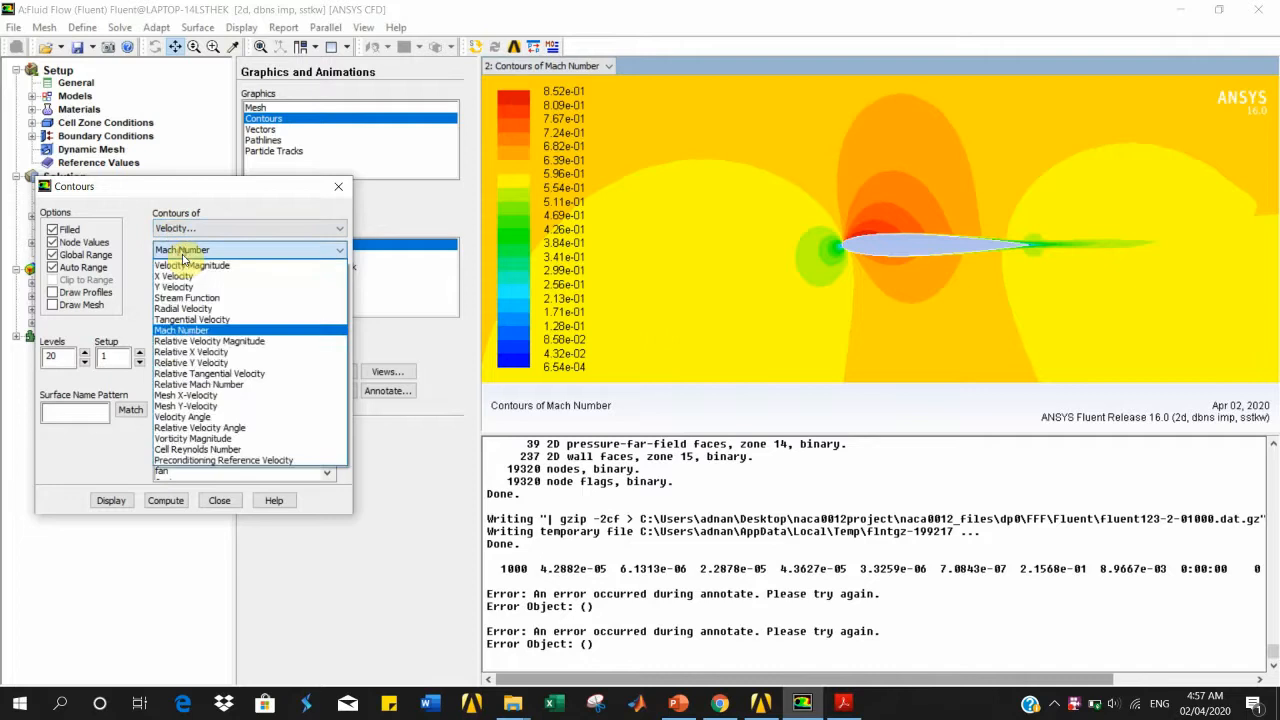
pyautogui.click(182, 251)
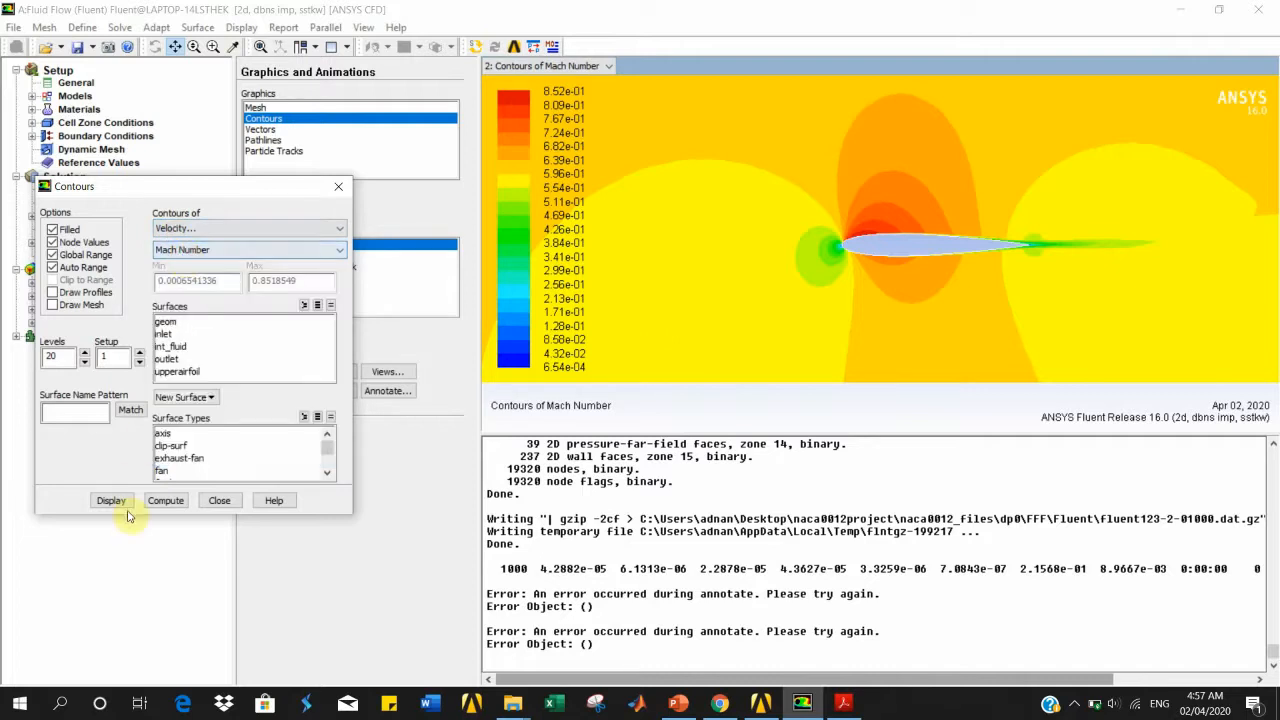
pyautogui.click(217, 500)
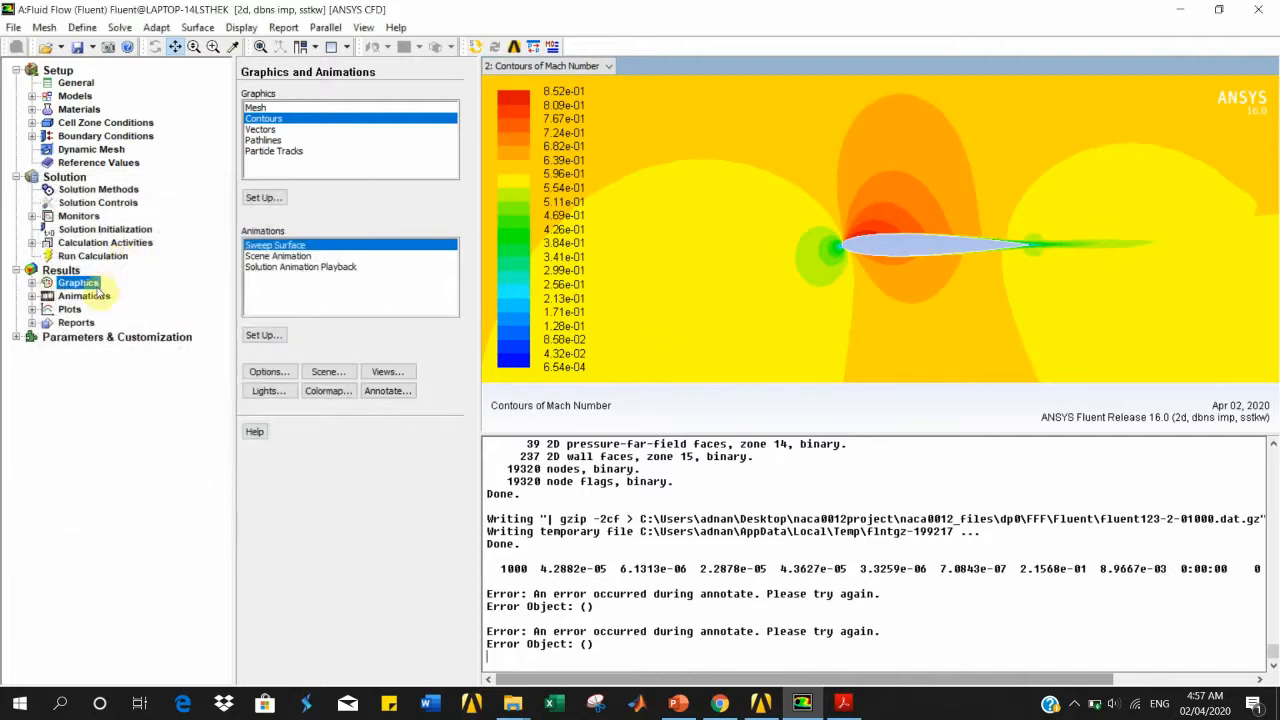
pyautogui.click(70, 310)
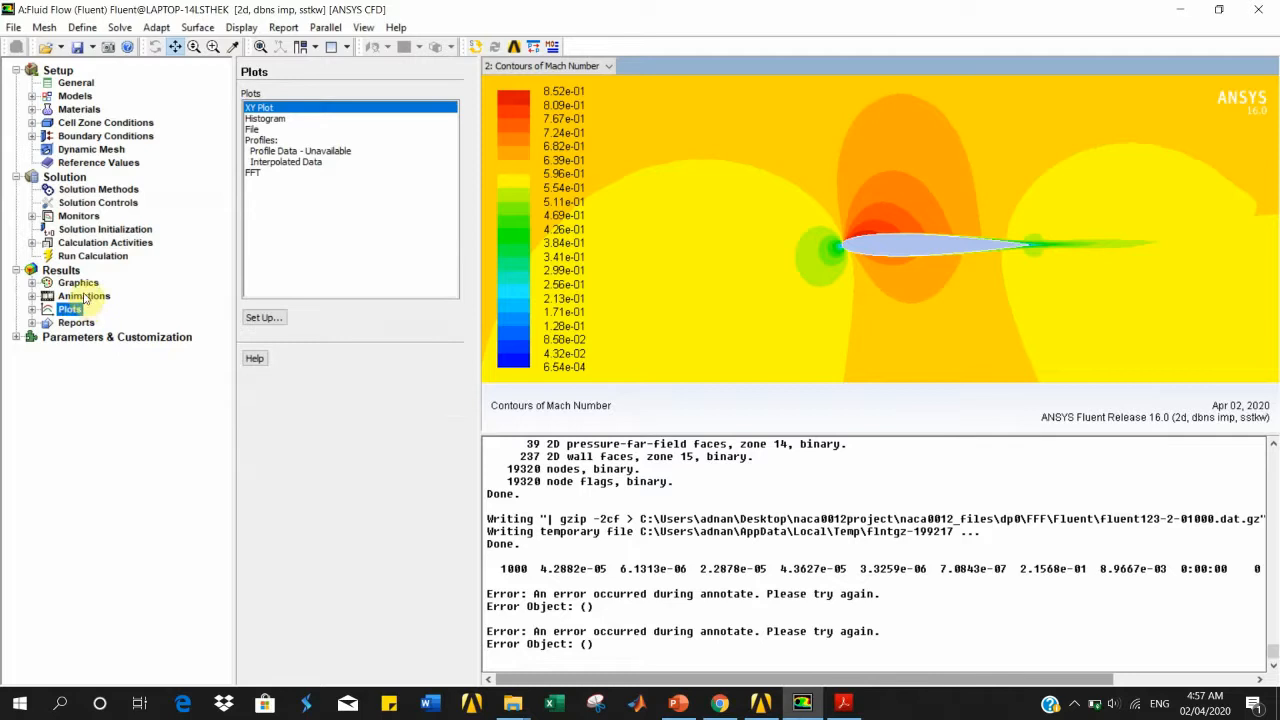
pyautogui.click(78, 283)
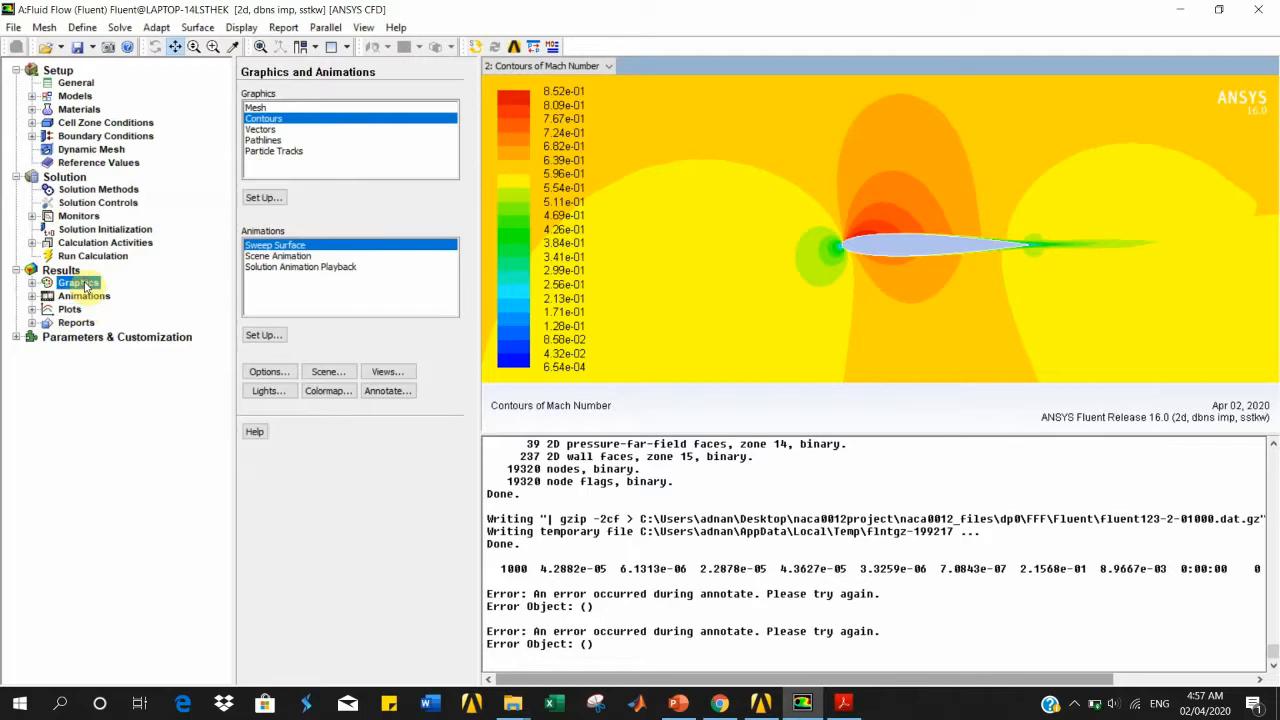
pyautogui.doubleClick(273, 117)
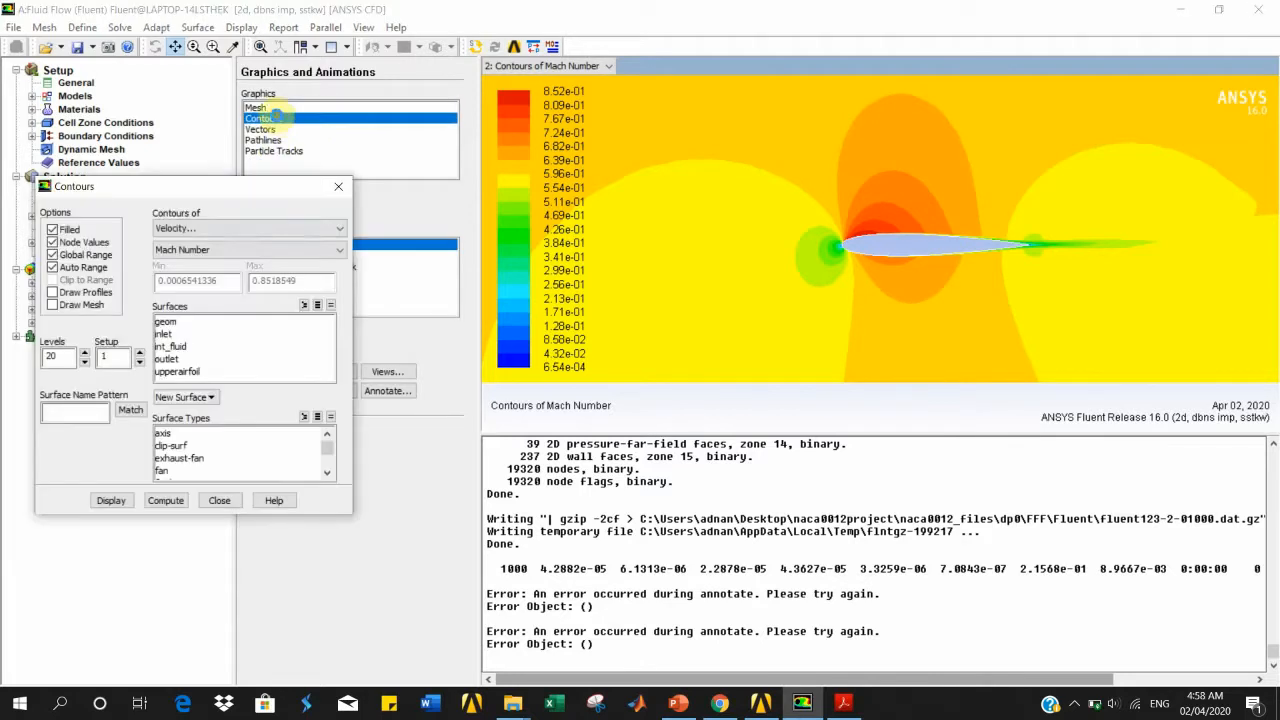
pyautogui.click(226, 226)
pyautogui.click(263, 192)
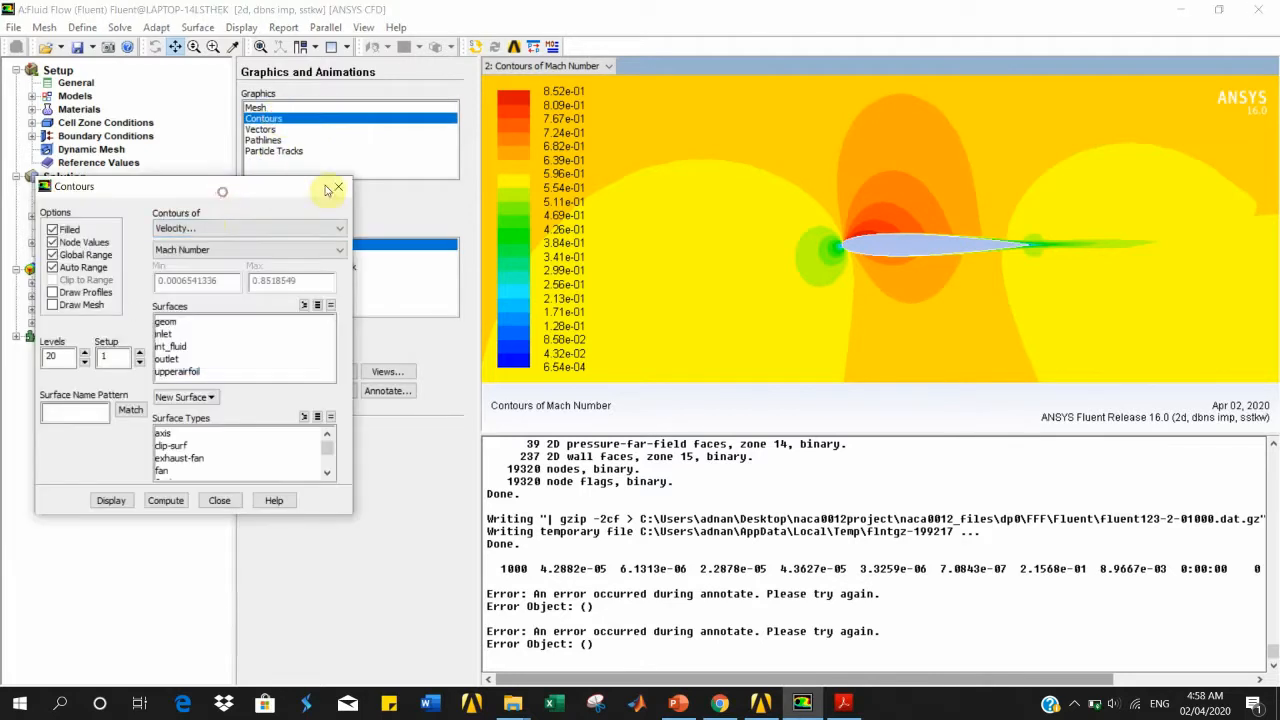
pyautogui.click(338, 186)
# Step: Open the Solution XY Plot setup and set the Y axis function to Pressure Coefficient
pyautogui.click(69, 309)
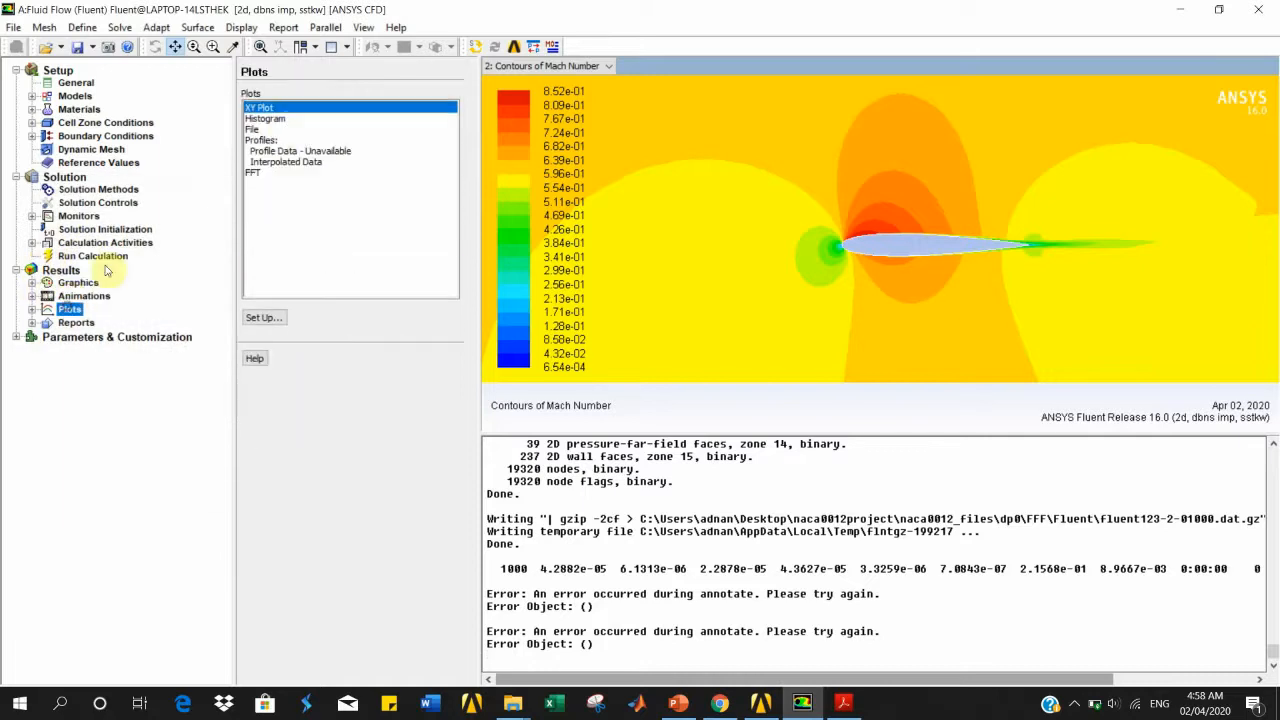
pyautogui.click(278, 106)
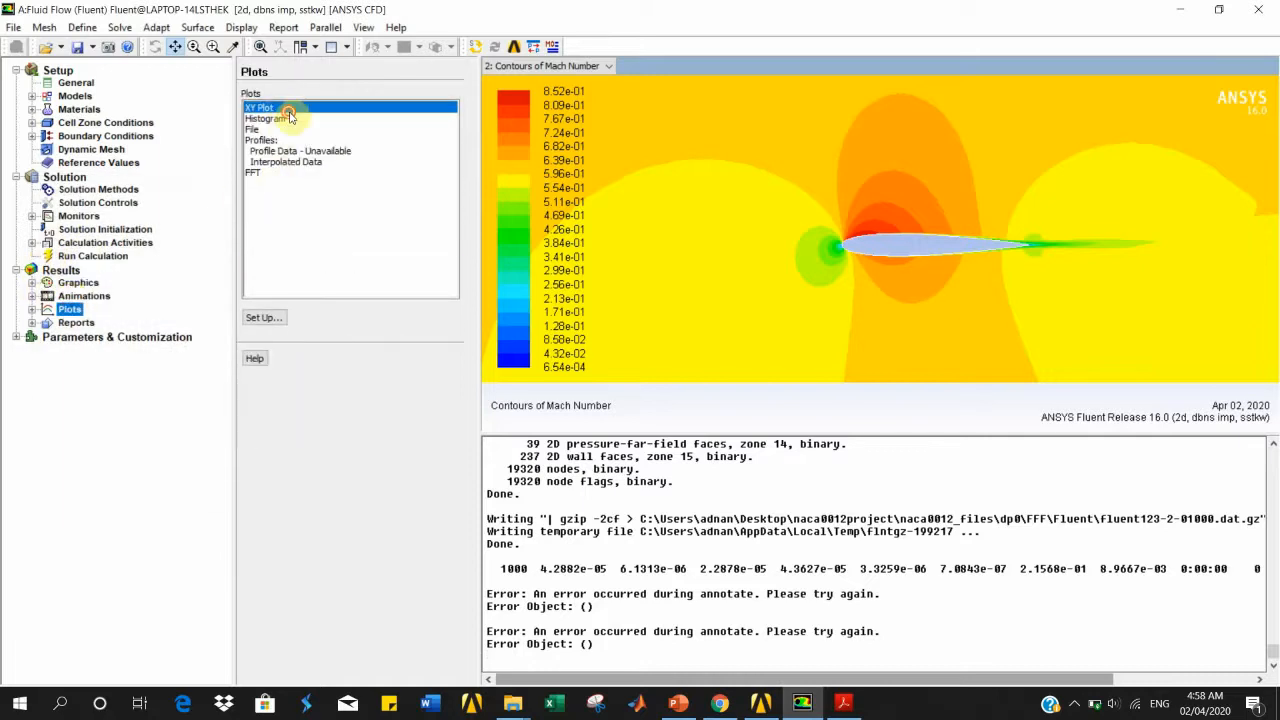
pyautogui.doubleClick(286, 110)
pyautogui.click(458, 277)
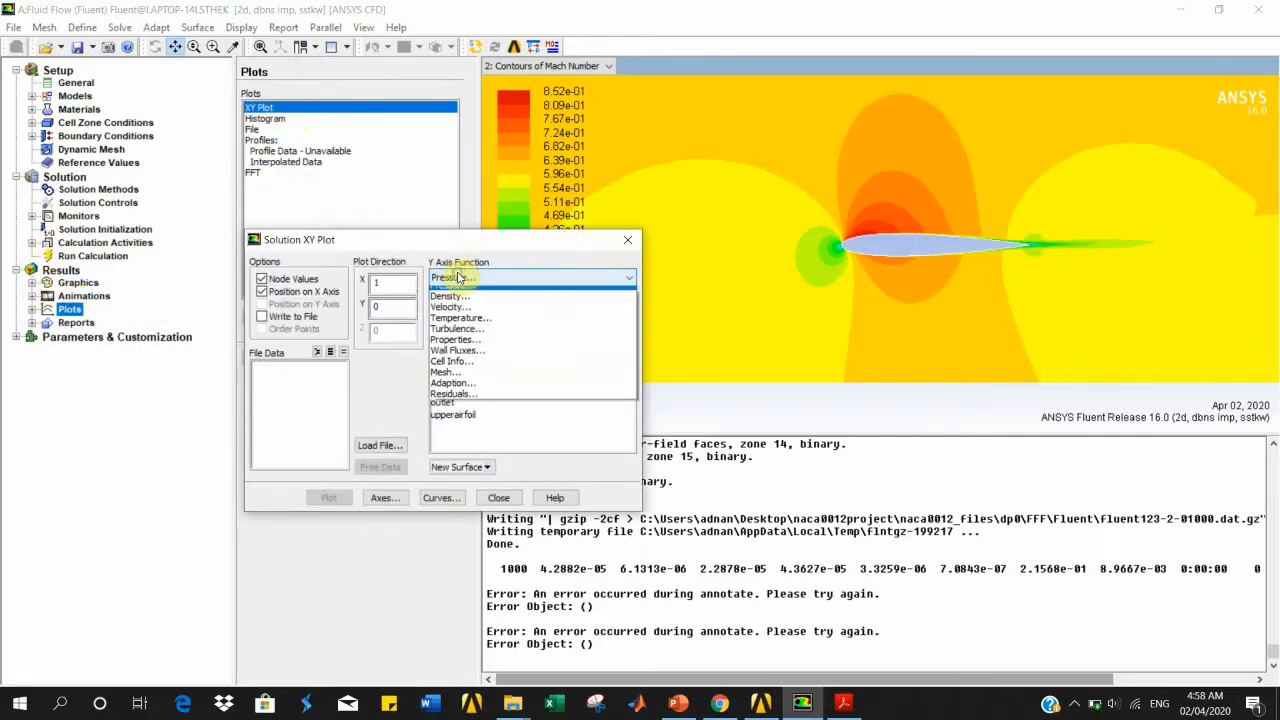
pyautogui.click(455, 292)
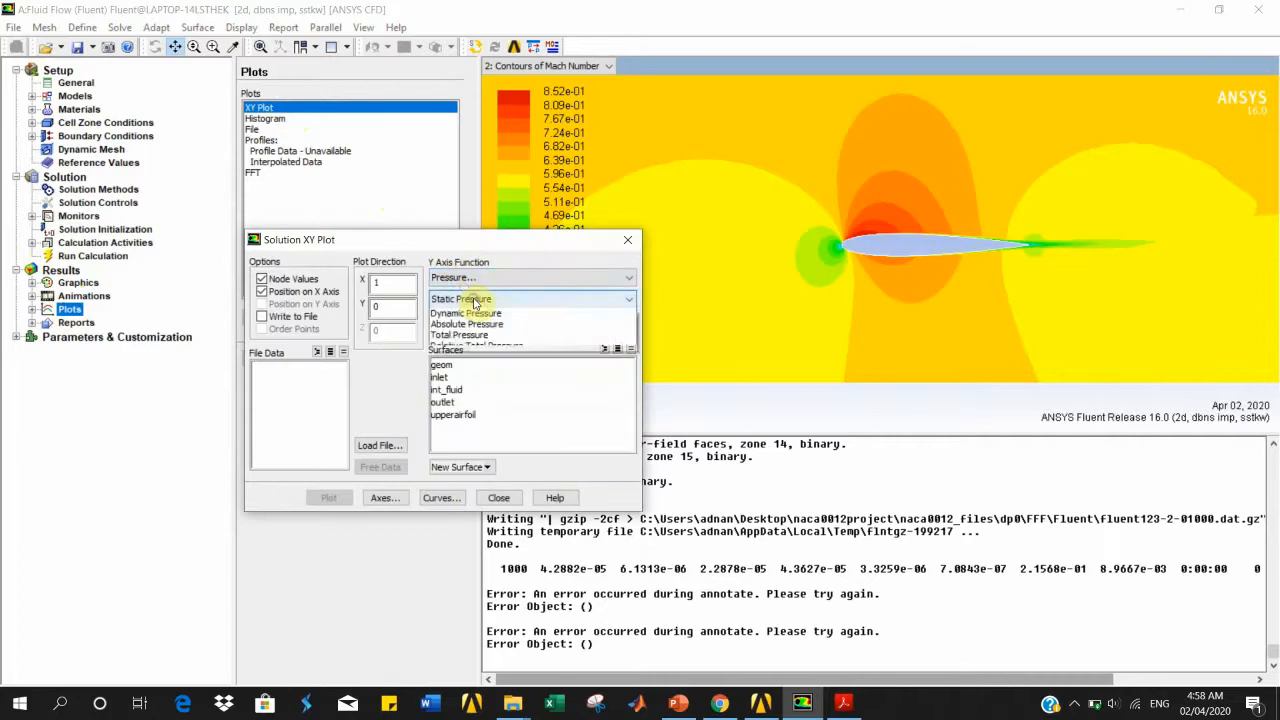
pyautogui.click(470, 299)
pyautogui.click(470, 325)
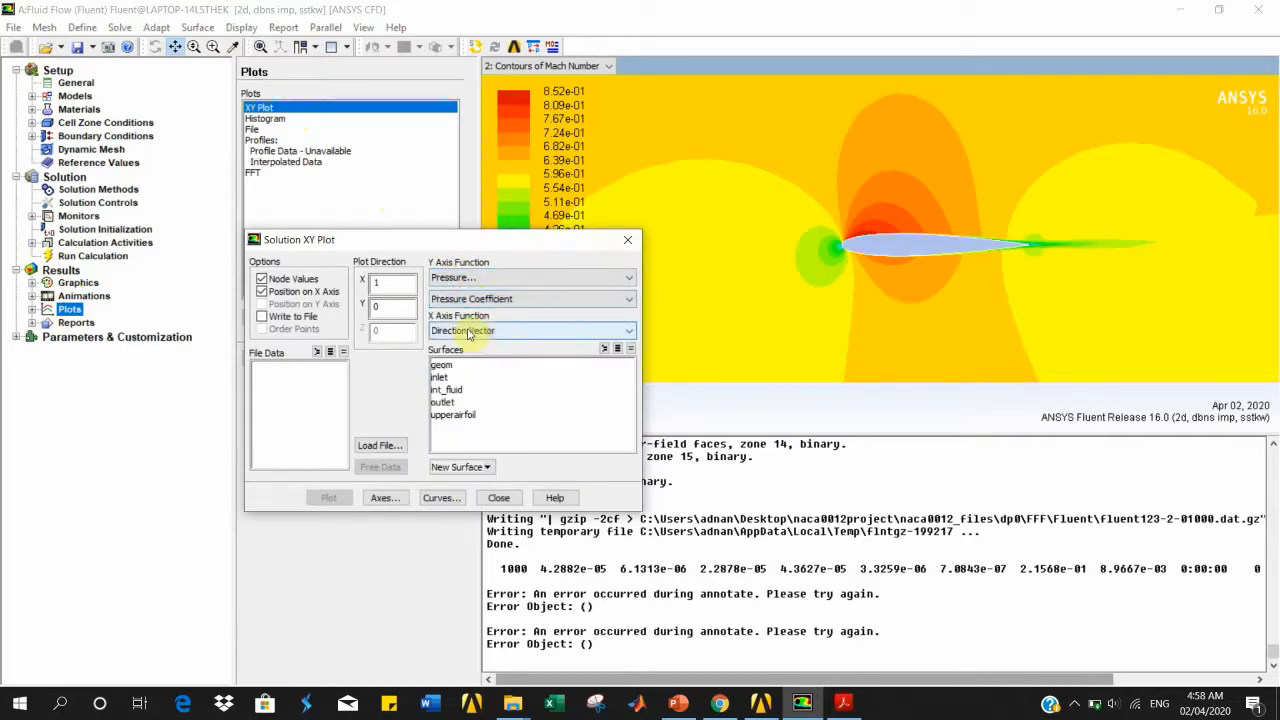
# Step: Plot the pressure coefficient on the upperairfoil surface against the Direction Vector, and close the plot setup
pyautogui.click(483, 330)
pyautogui.click(485, 345)
pyautogui.click(456, 415)
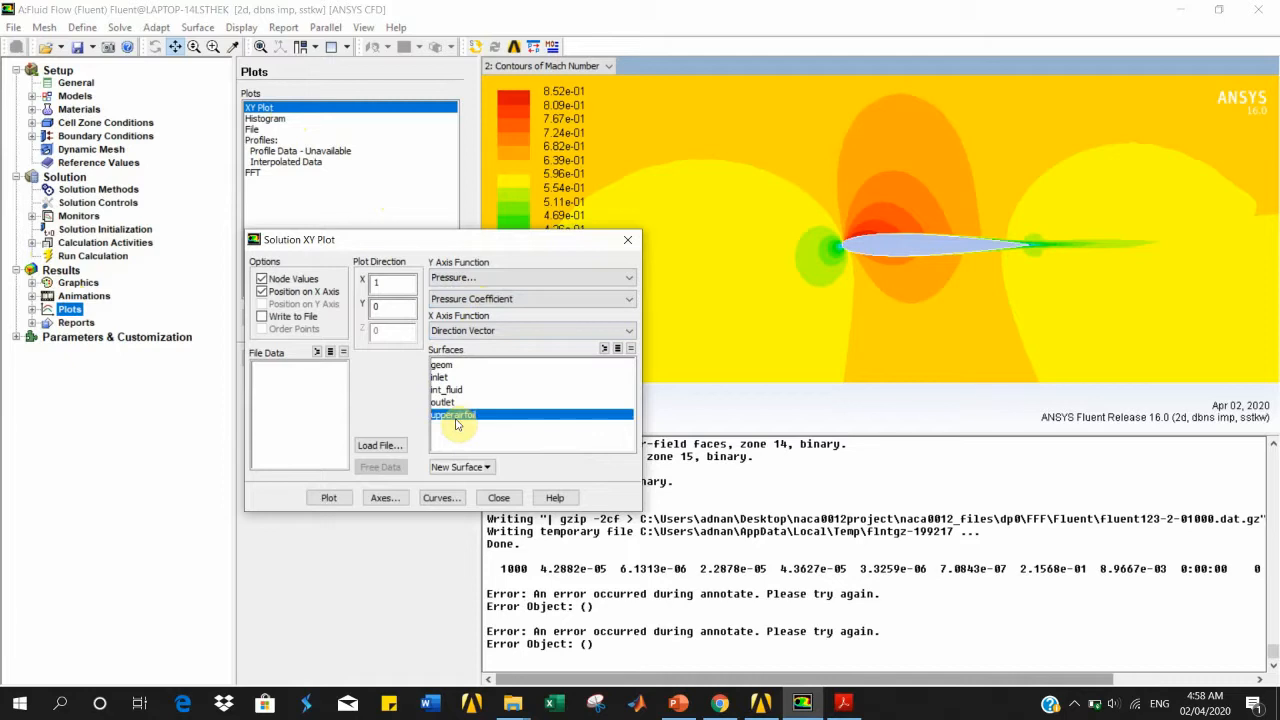
pyautogui.click(331, 497)
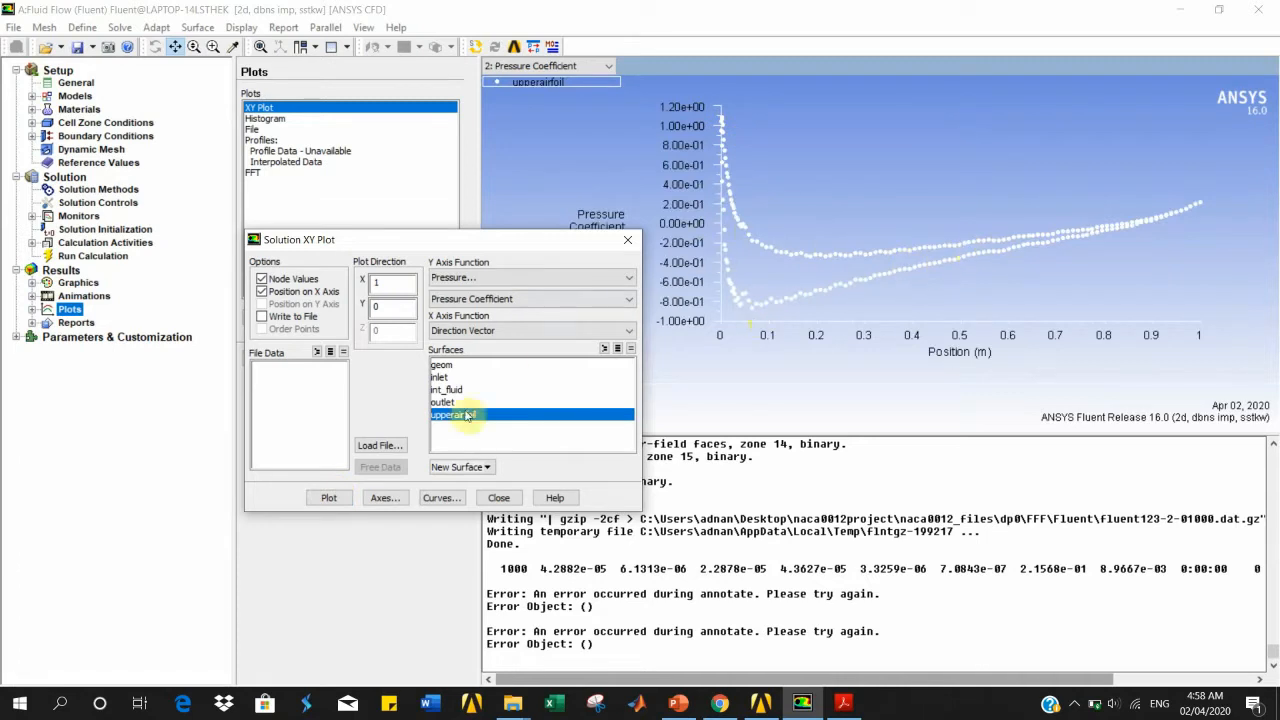
pyautogui.click(498, 497)
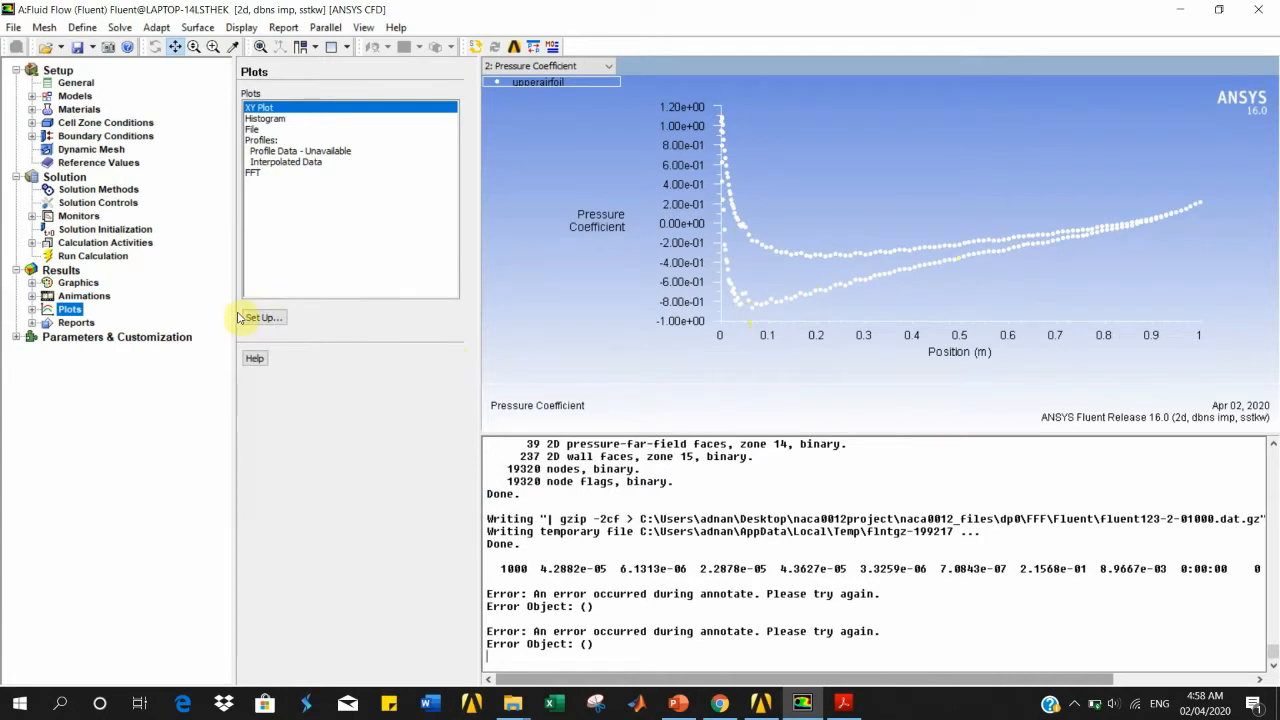
# Step: Redisplay the filled Mach number contours and close the Contours dialog
pyautogui.click(78, 282)
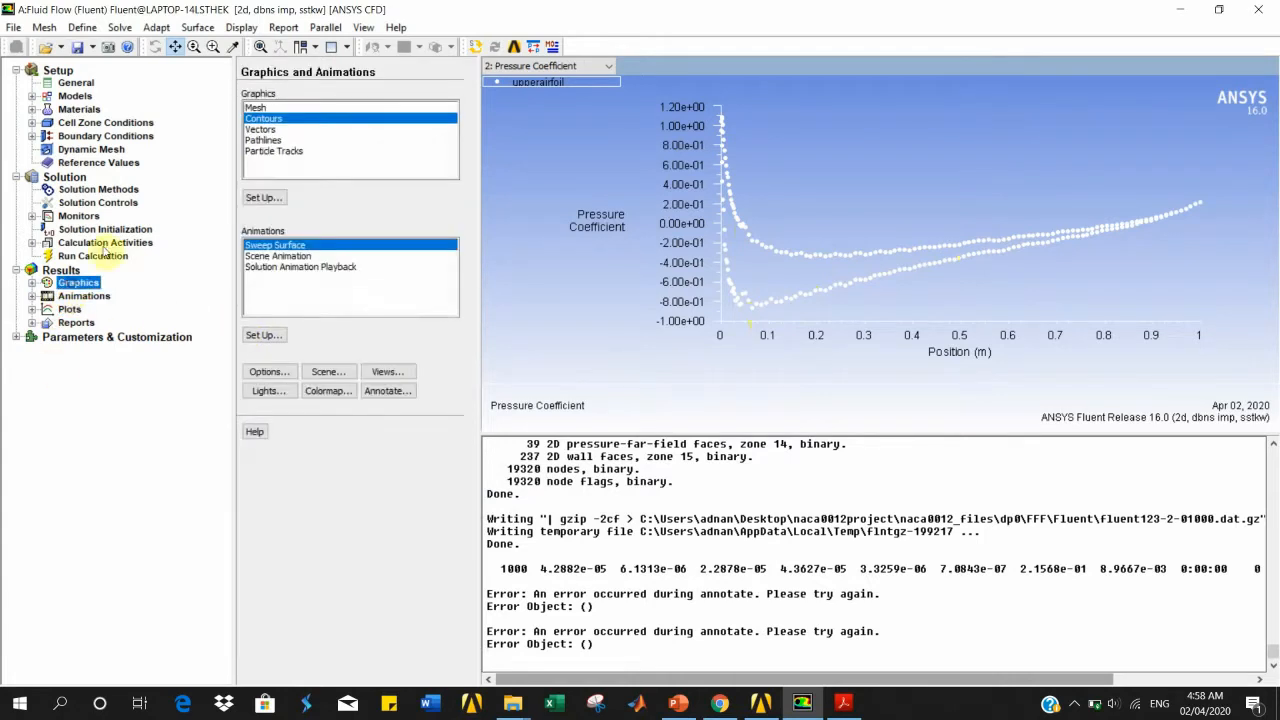
pyautogui.click(295, 119)
pyautogui.doubleClick(270, 119)
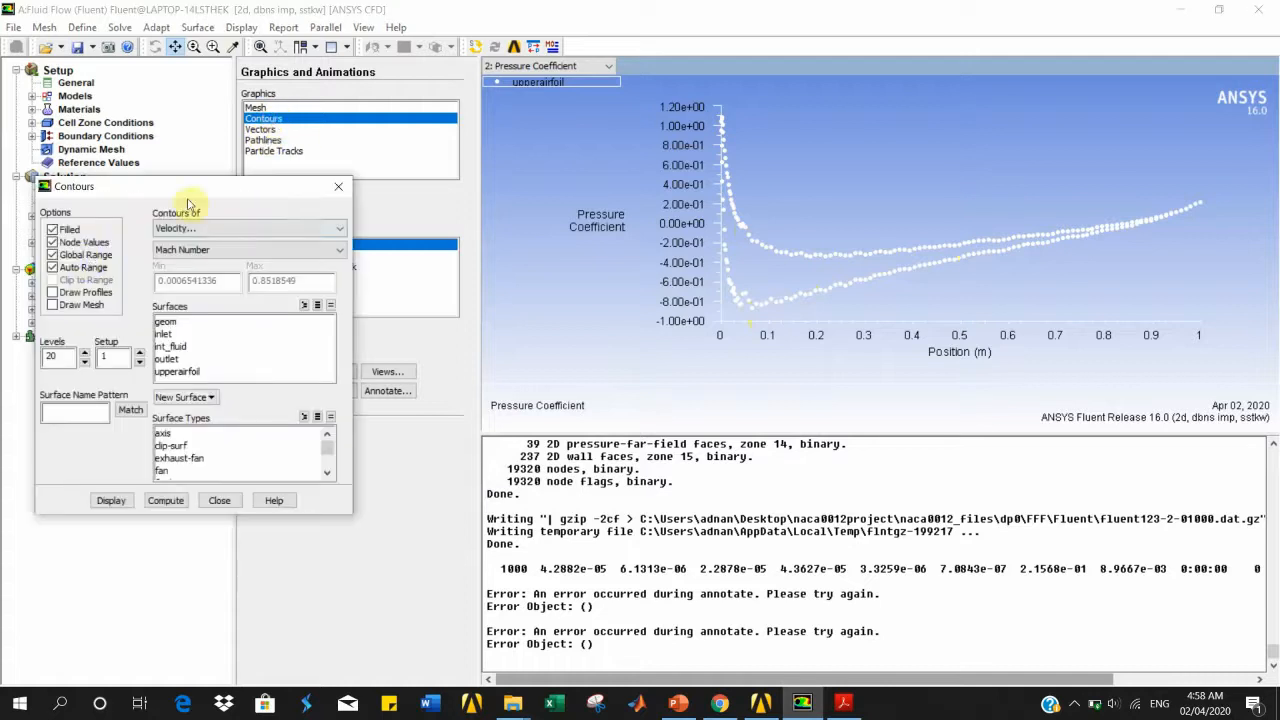
pyautogui.click(110, 500)
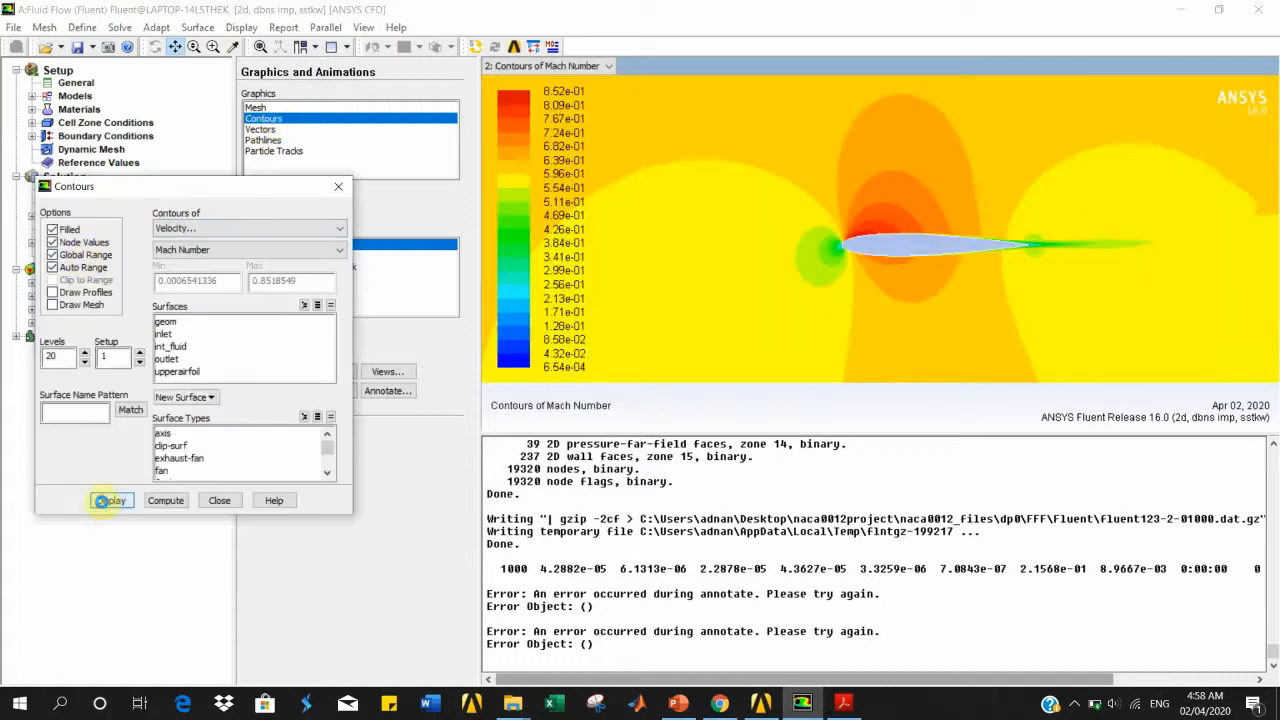
pyautogui.click(339, 187)
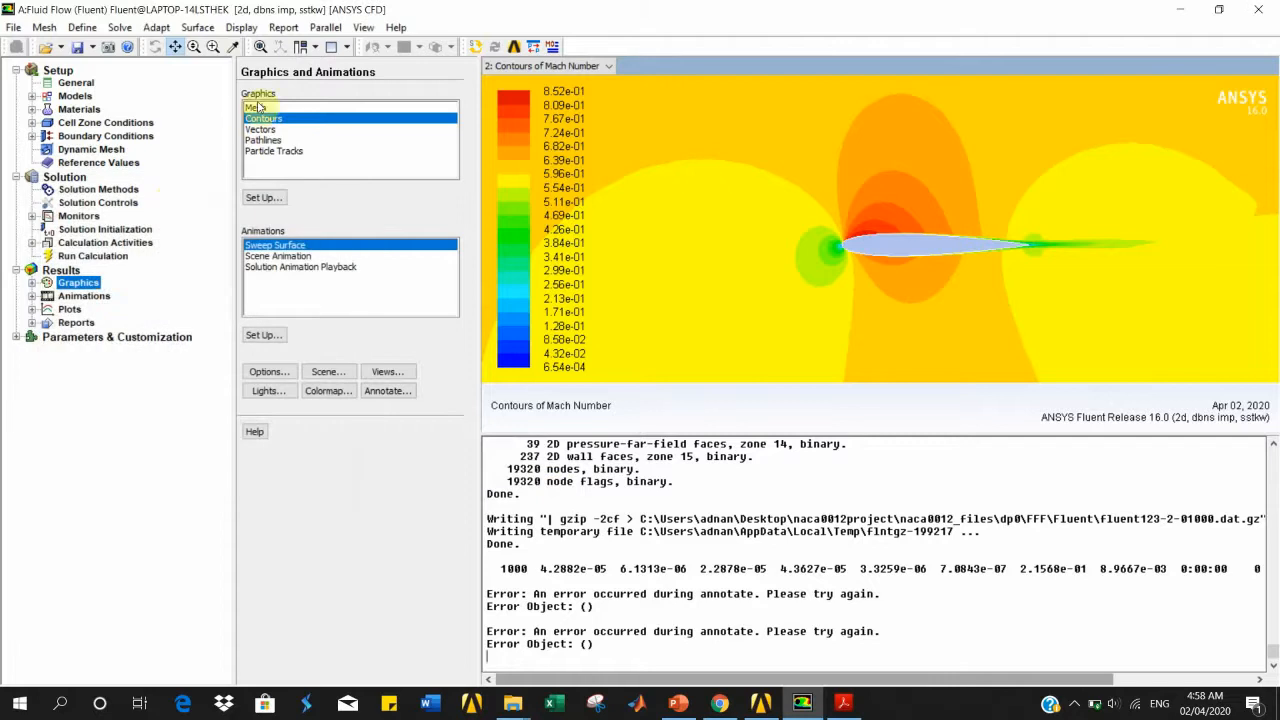
# Step: Split the graphics area into three windows and show the cl-1 convergence history in the larger lower-right one
pyautogui.click(346, 48)
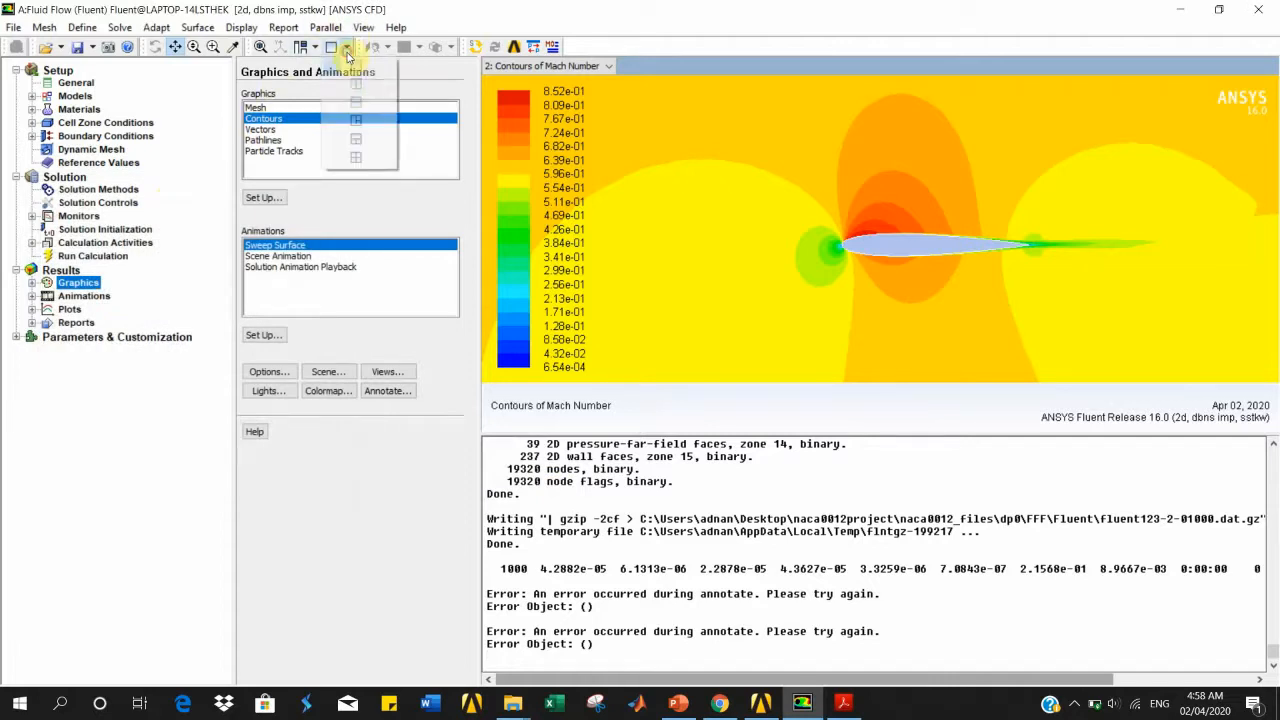
pyautogui.click(356, 112)
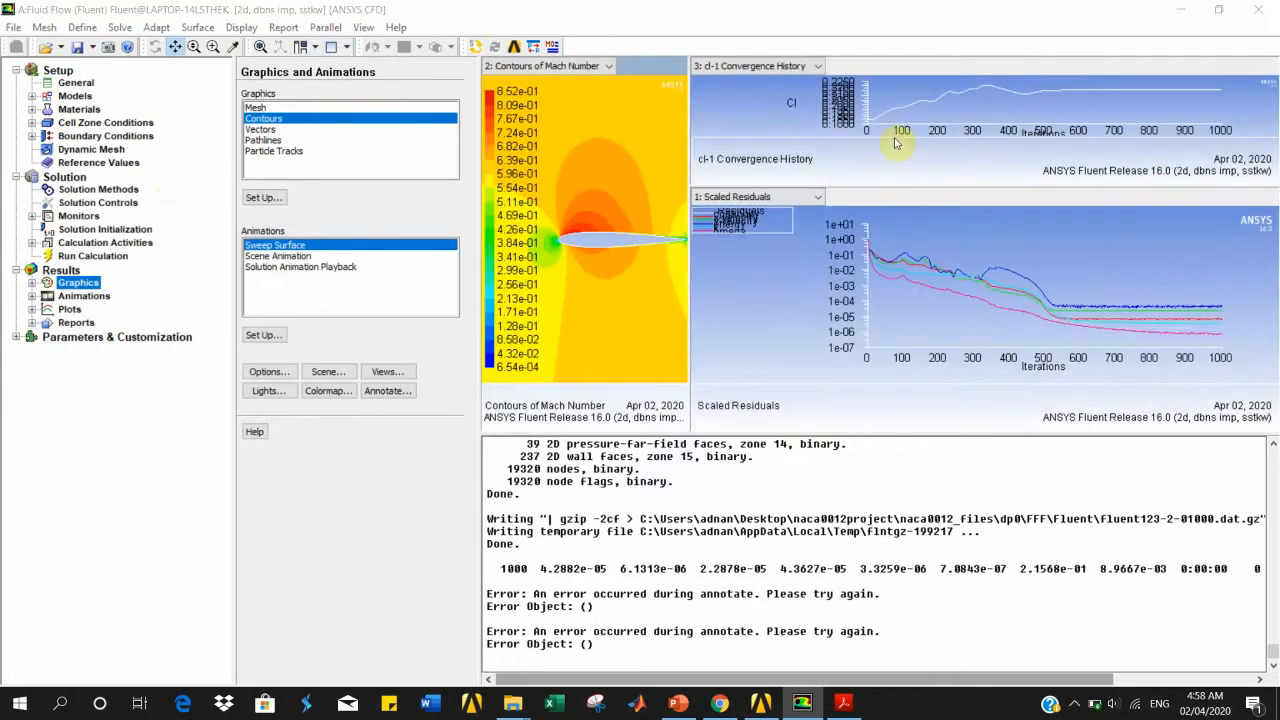
pyautogui.click(817, 68)
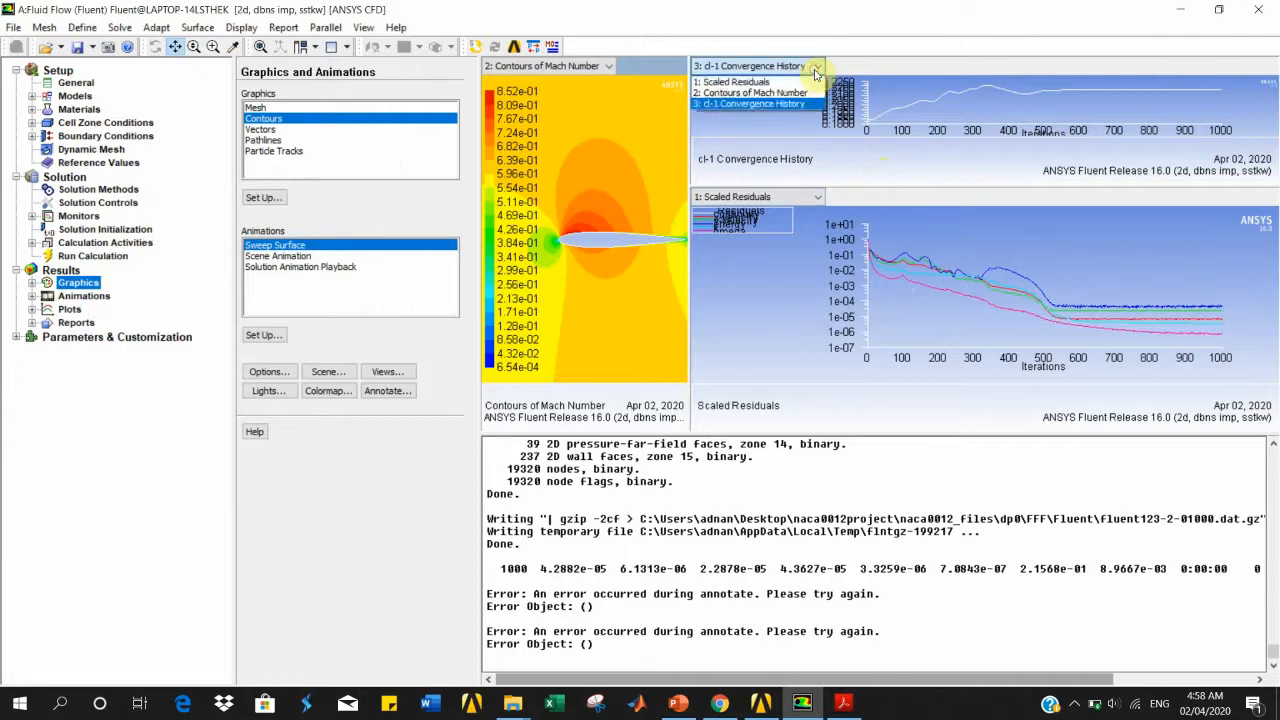
pyautogui.click(817, 68)
pyautogui.click(765, 196)
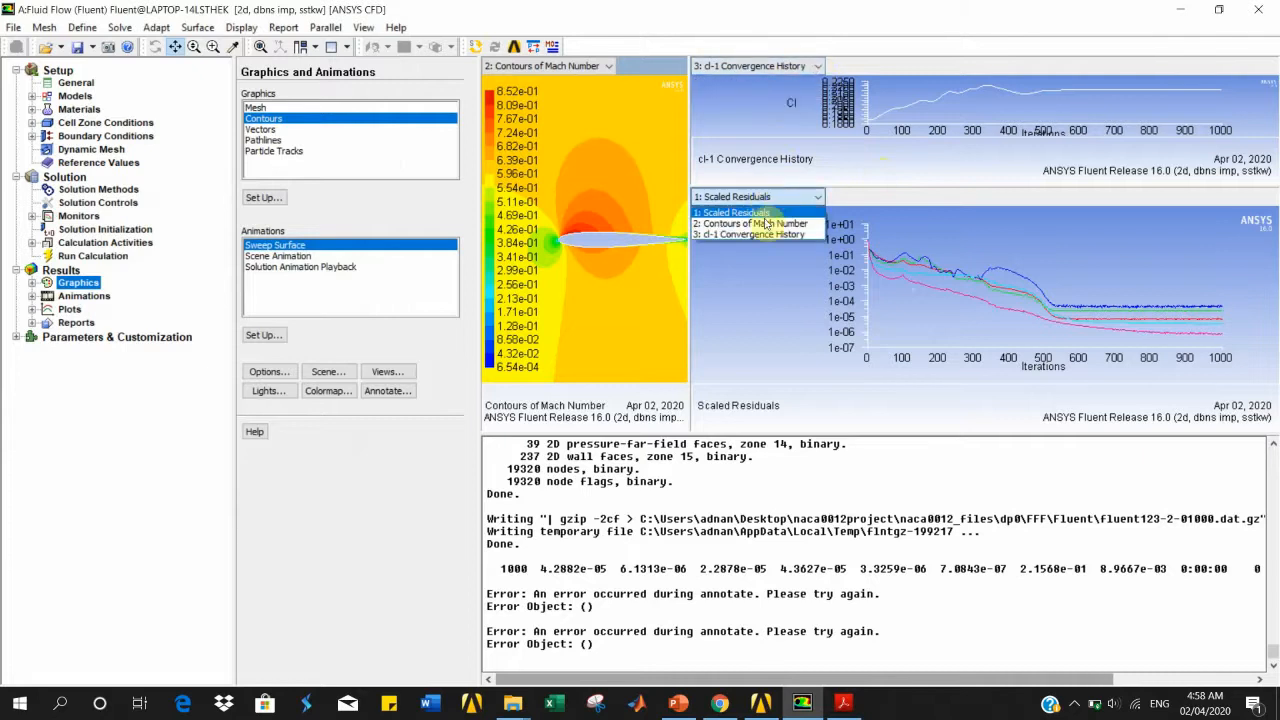
pyautogui.click(763, 240)
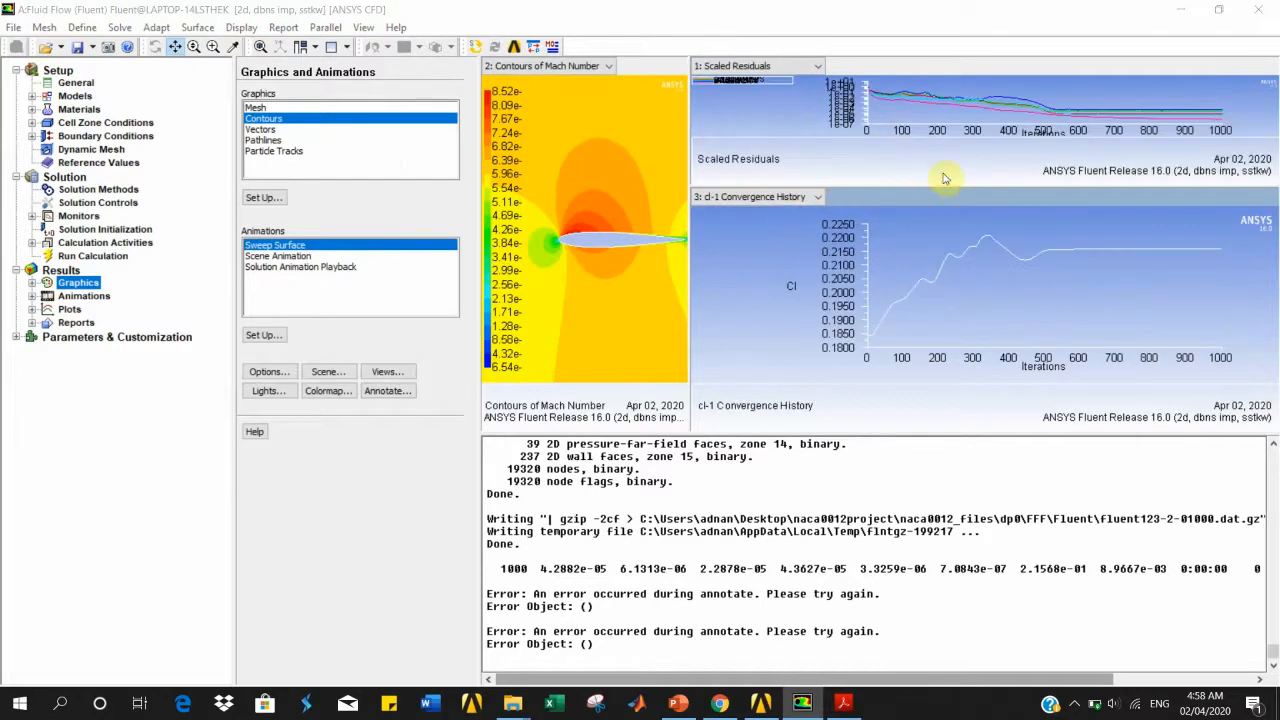
# Step: Return the cl-1 convergence history to the upper-right window and the scaled residuals to the one below it
pyautogui.click(757, 66)
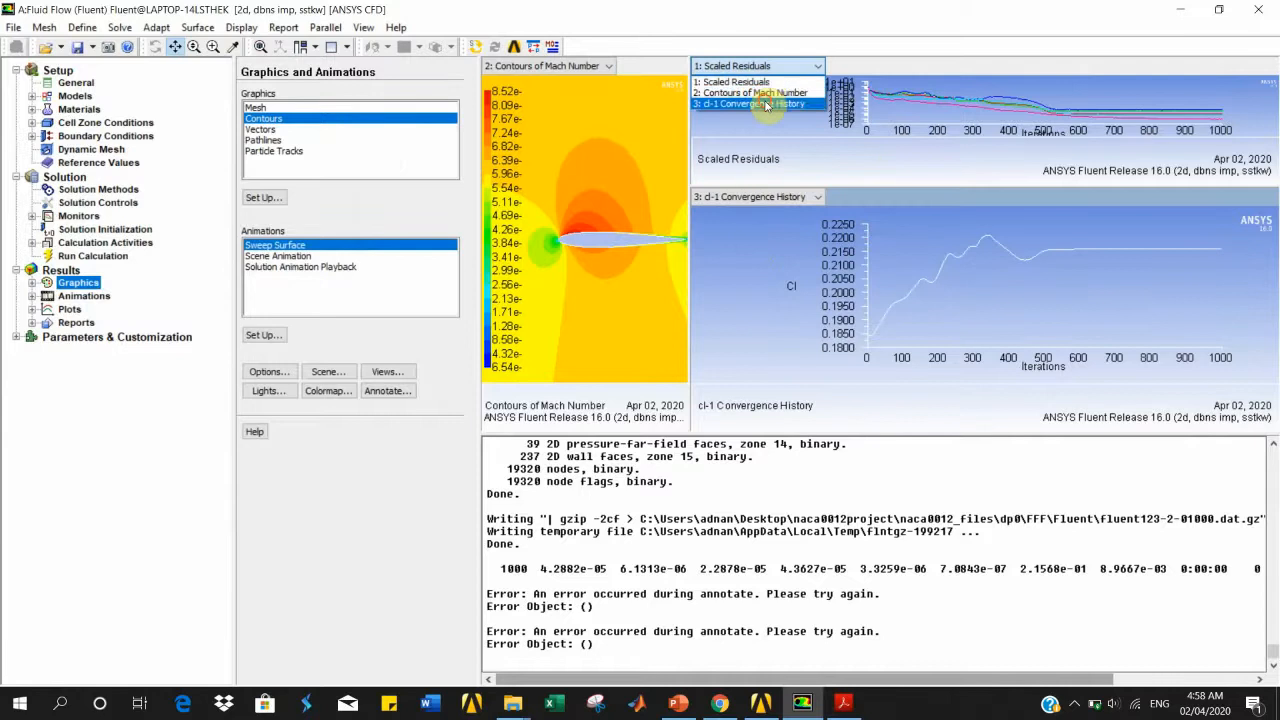
pyautogui.click(773, 104)
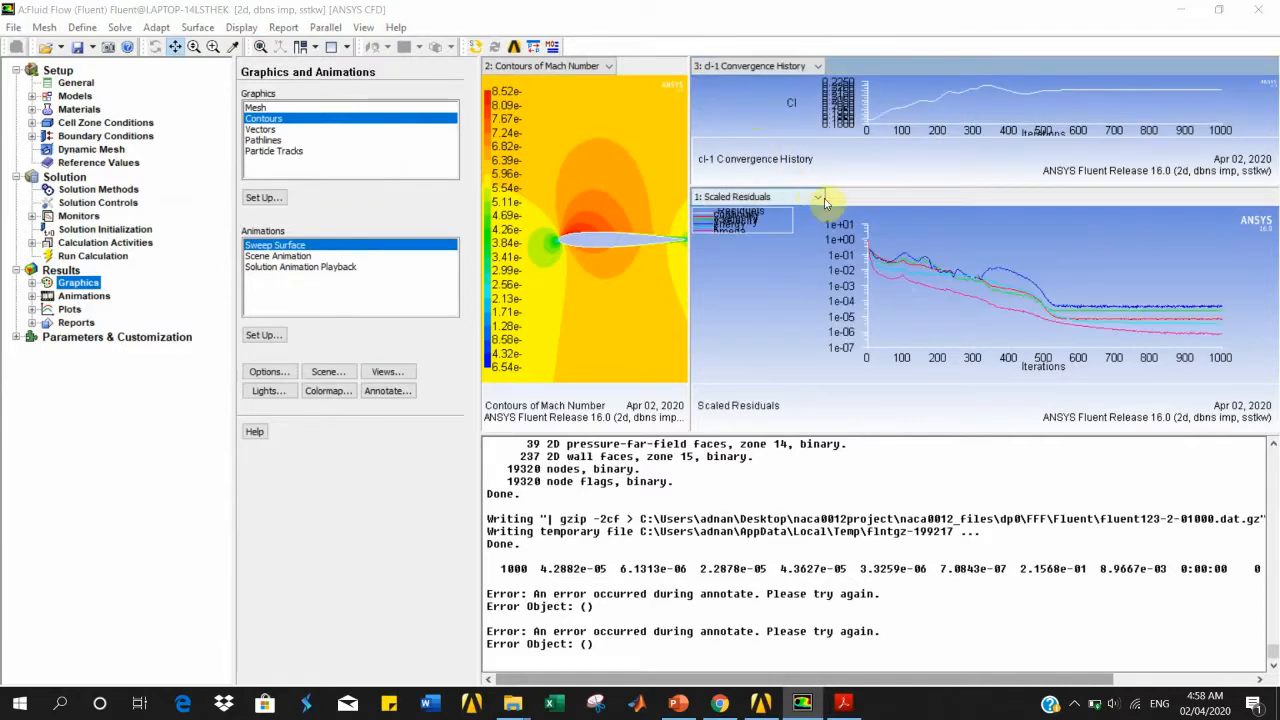
pyautogui.click(859, 190)
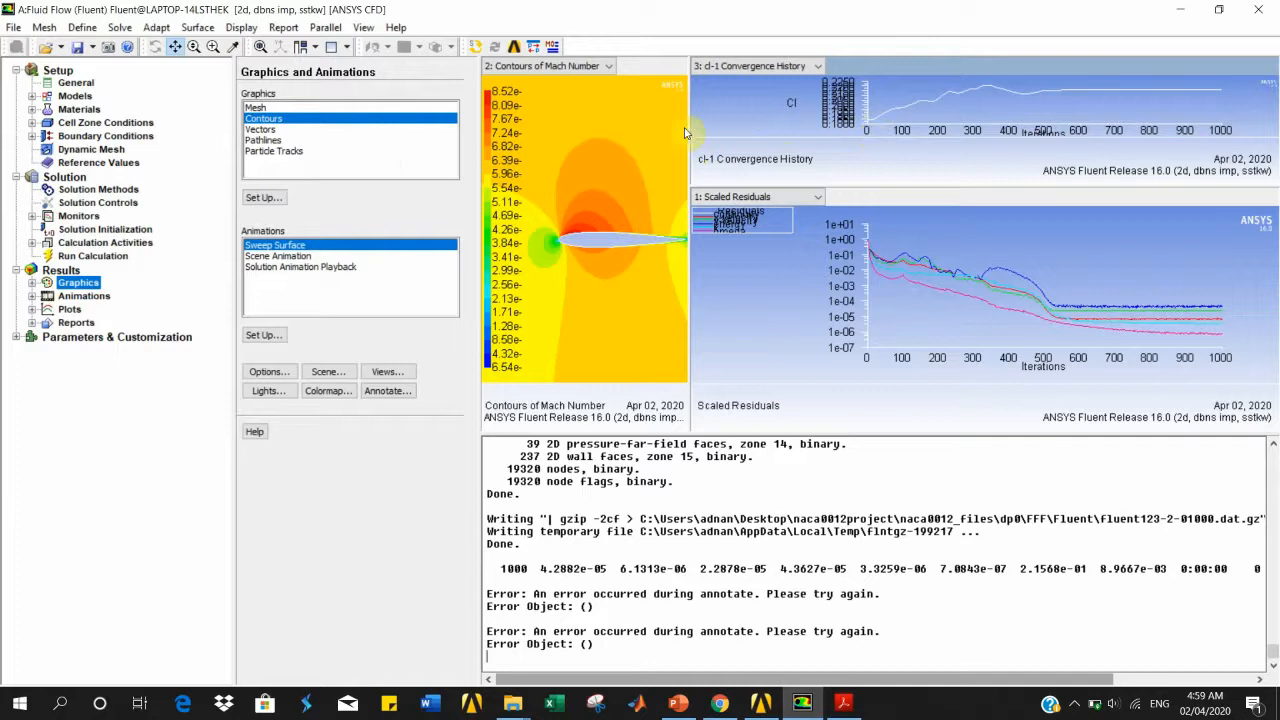
pyautogui.click(590, 66)
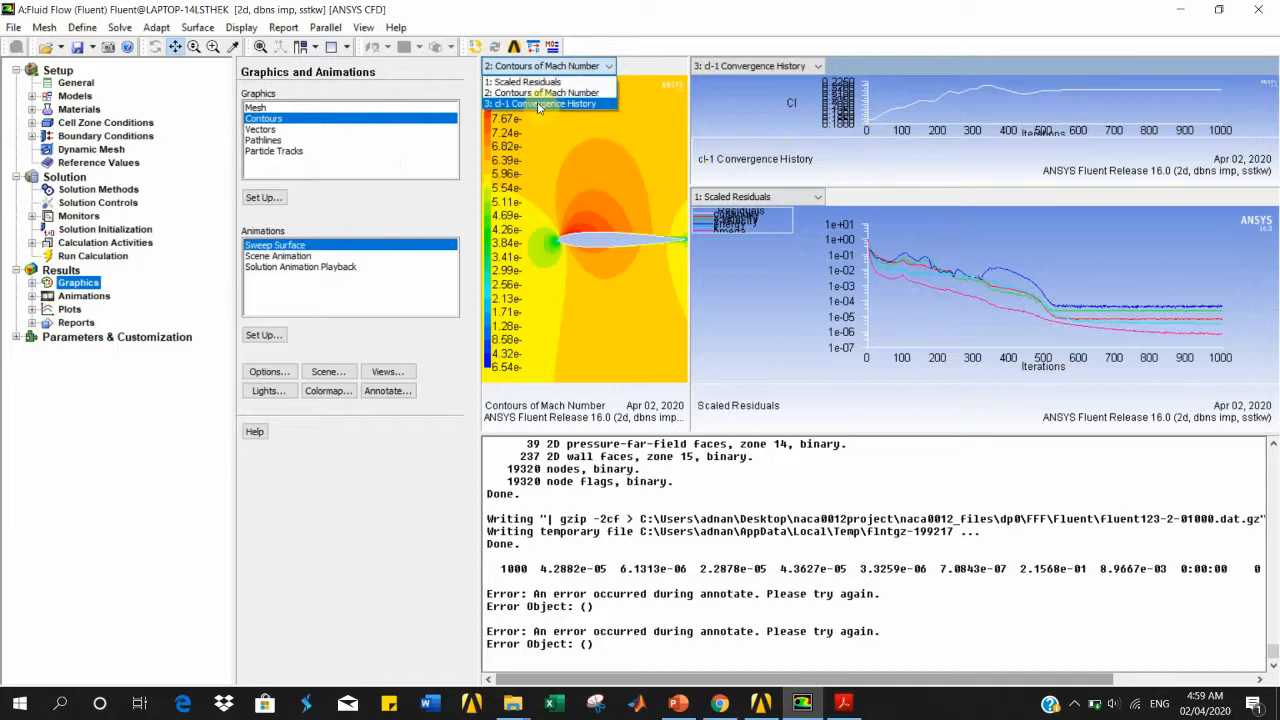
pyautogui.click(567, 66)
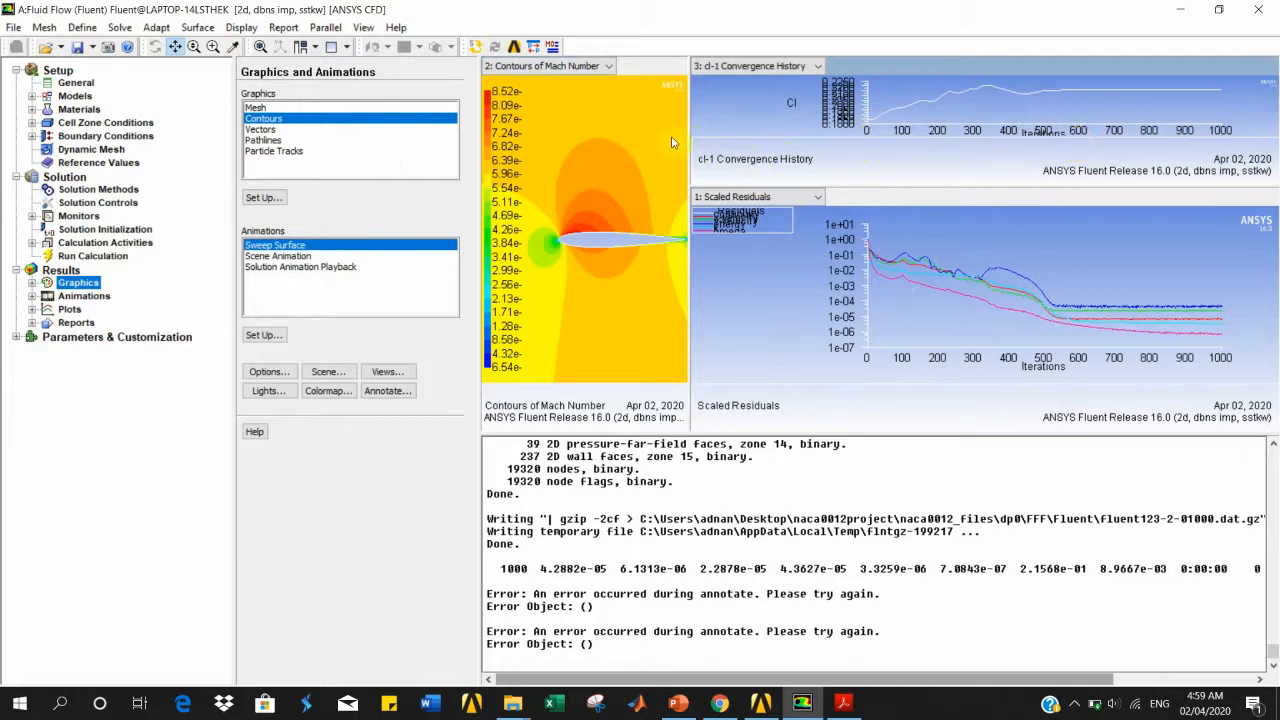
# Step: Show the cl-1 convergence history in a single graphics window and review the last iterations' coefficients in the console
pyautogui.click(337, 46)
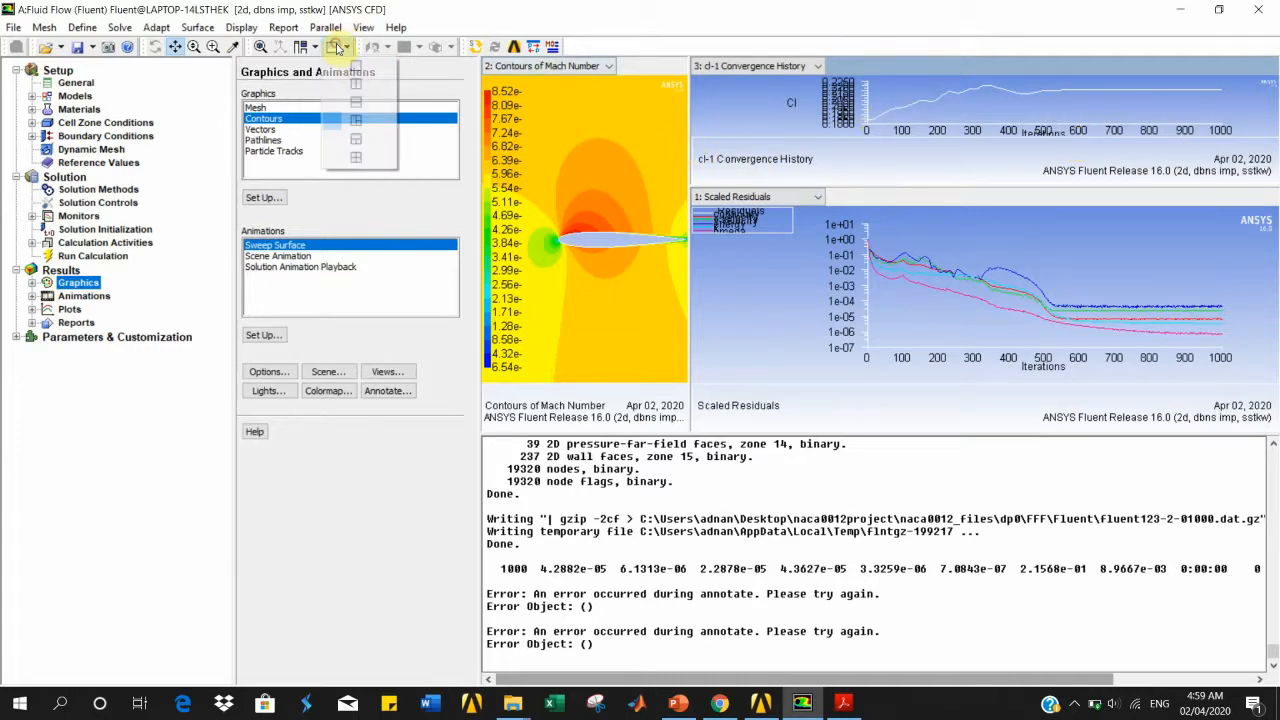
pyautogui.click(350, 74)
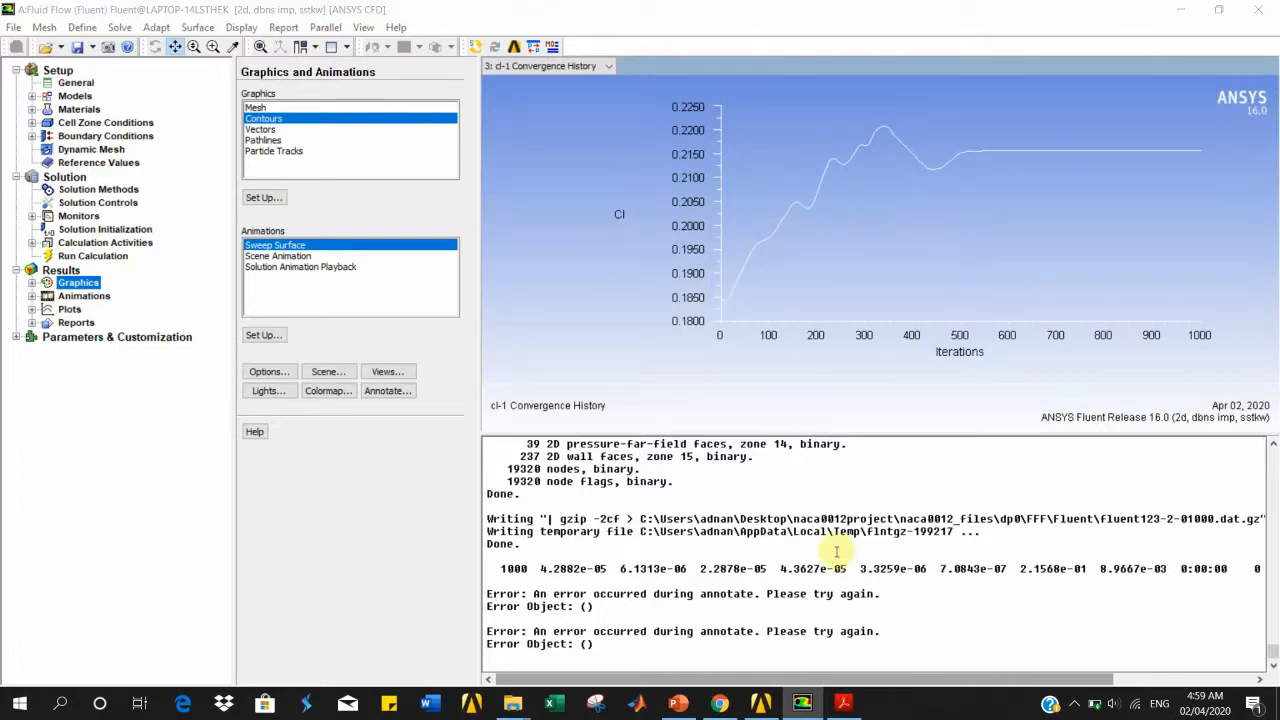
pyautogui.scroll(4, 830, 549)
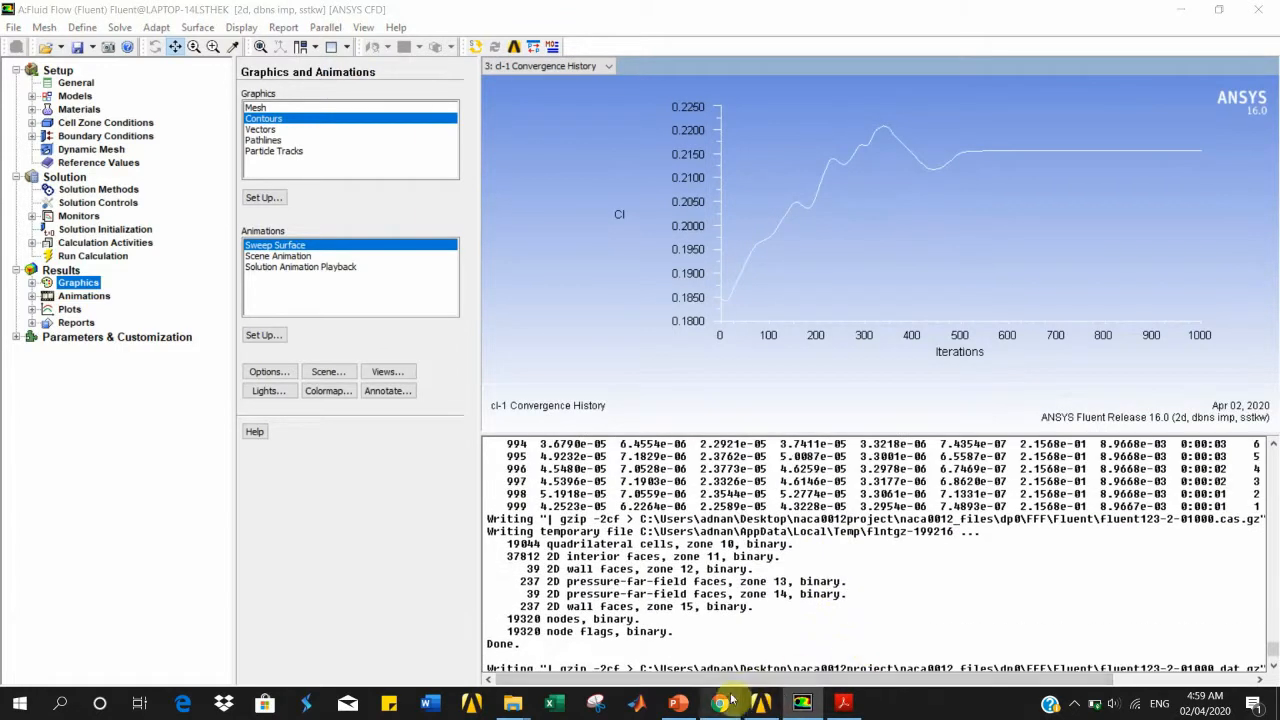
# Step: Switch to the PowerPoint presentation and look up the reference Cl and Cd values on slide 11
pyautogui.moveTo(717, 700)
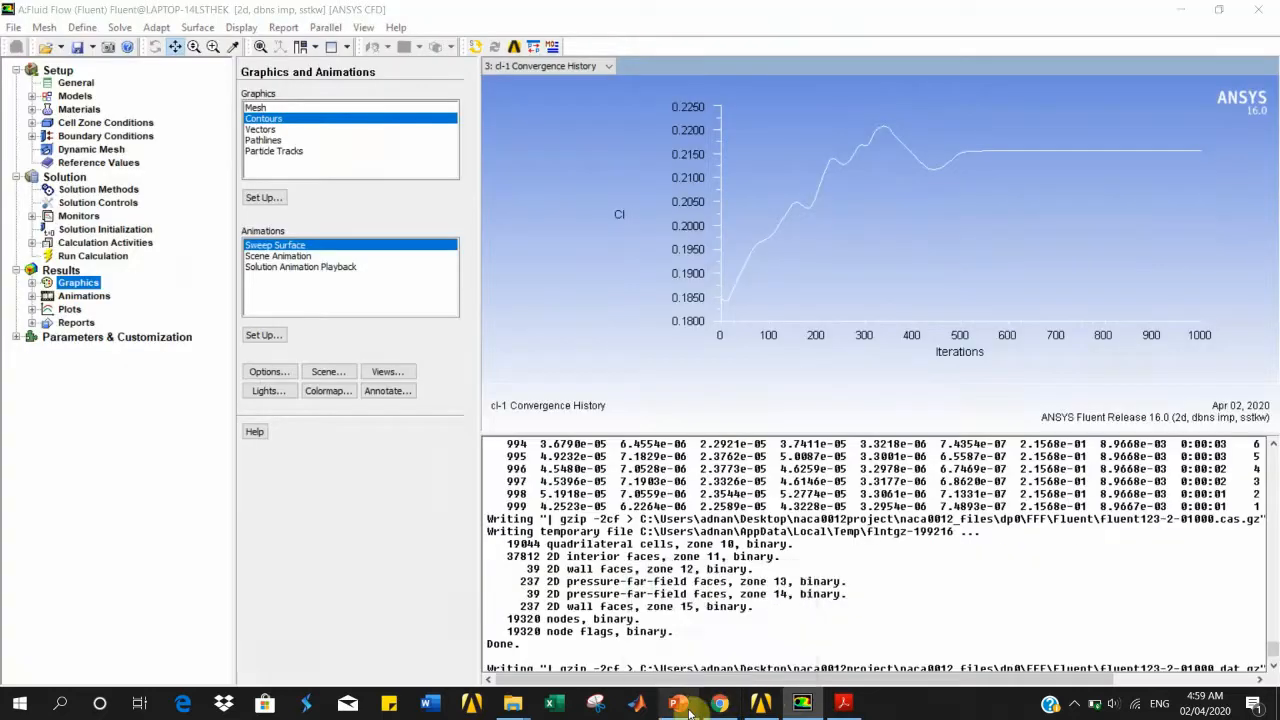
pyautogui.click(678, 703)
pyautogui.scroll(-5, 360, 381)
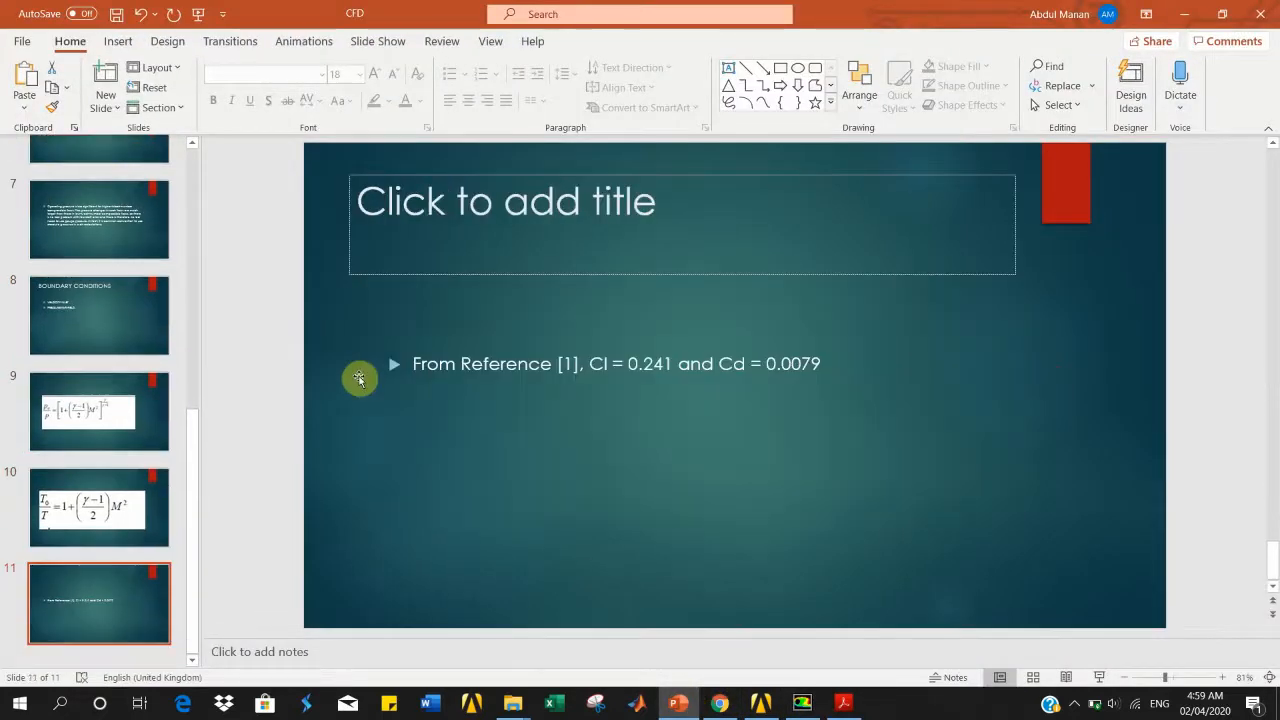
# Step: Highlight the reference Cl and Cd values in turn in the bullet text of slide 11
pyautogui.moveTo(610, 363); pyautogui.dragTo(678, 362)
pyautogui.moveTo(811, 363); pyautogui.dragTo(769, 362)
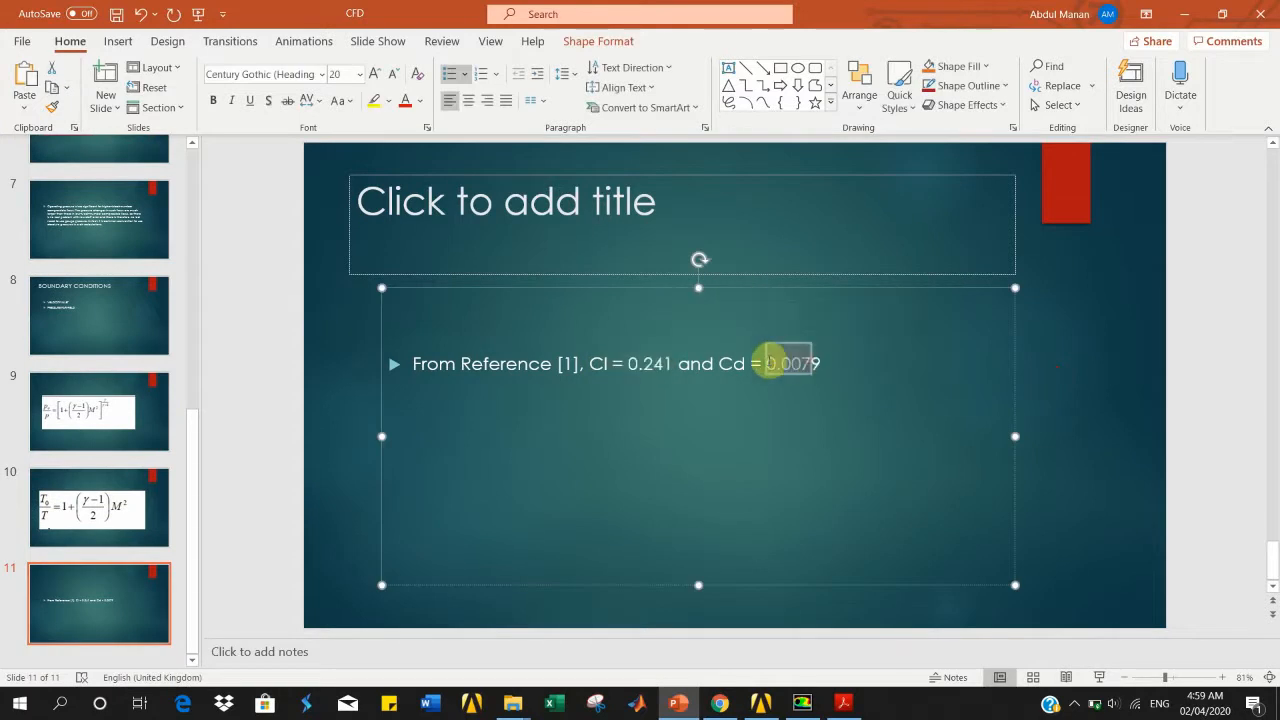
pyautogui.click(828, 362)
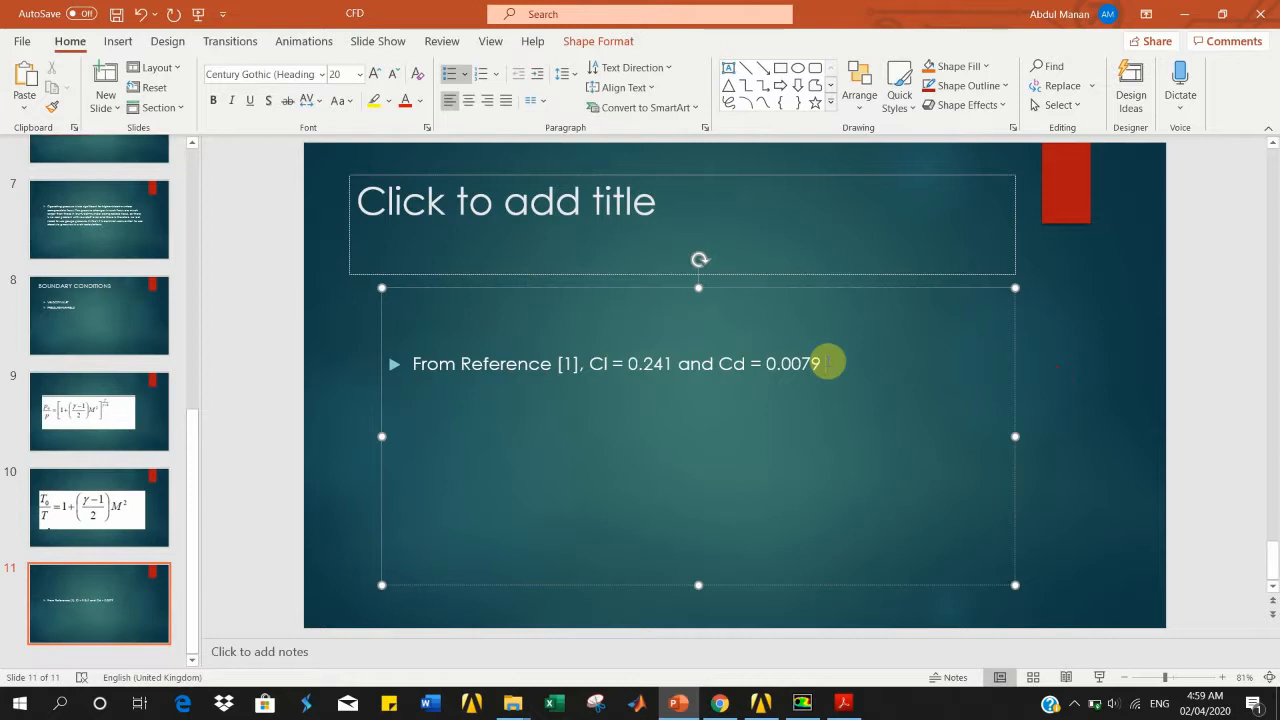
# Step: Return to Fluent and examine the Cl-1 and Cd-1 columns for the last iterations in the console
pyautogui.click(1184, 13)
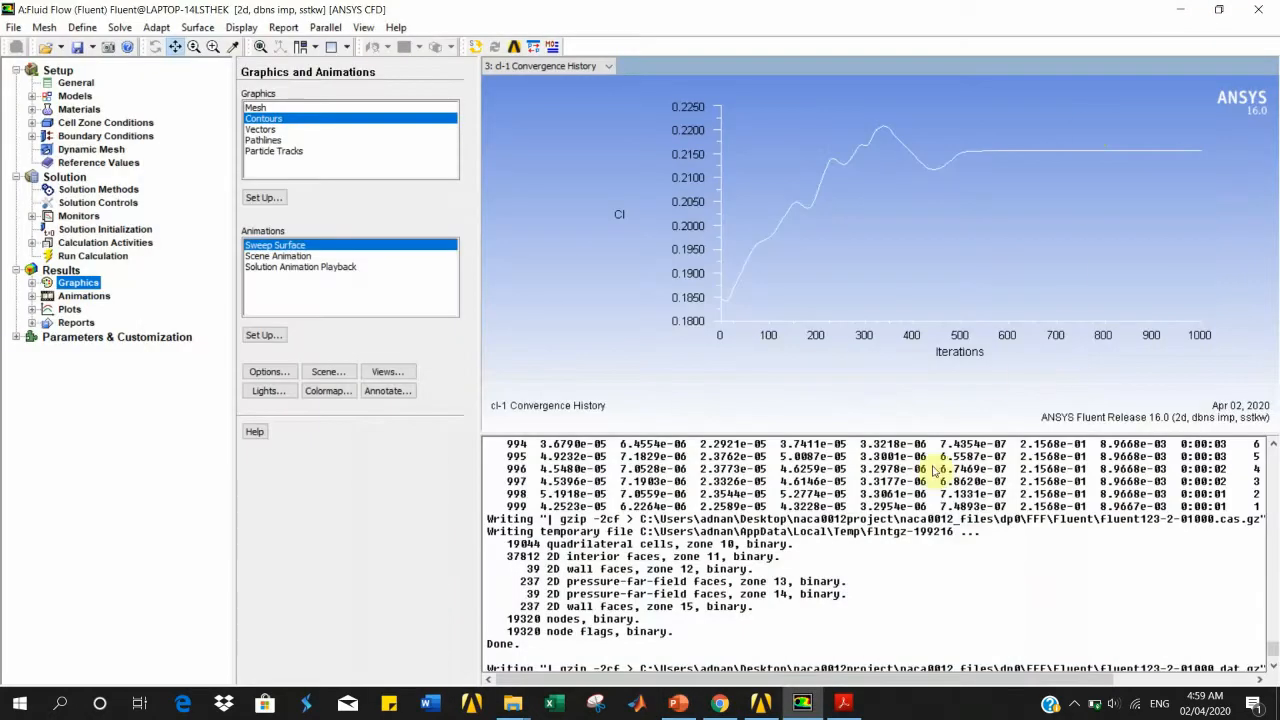
pyautogui.scroll(3, 1043, 520)
pyautogui.scroll(-4, 1043, 520)
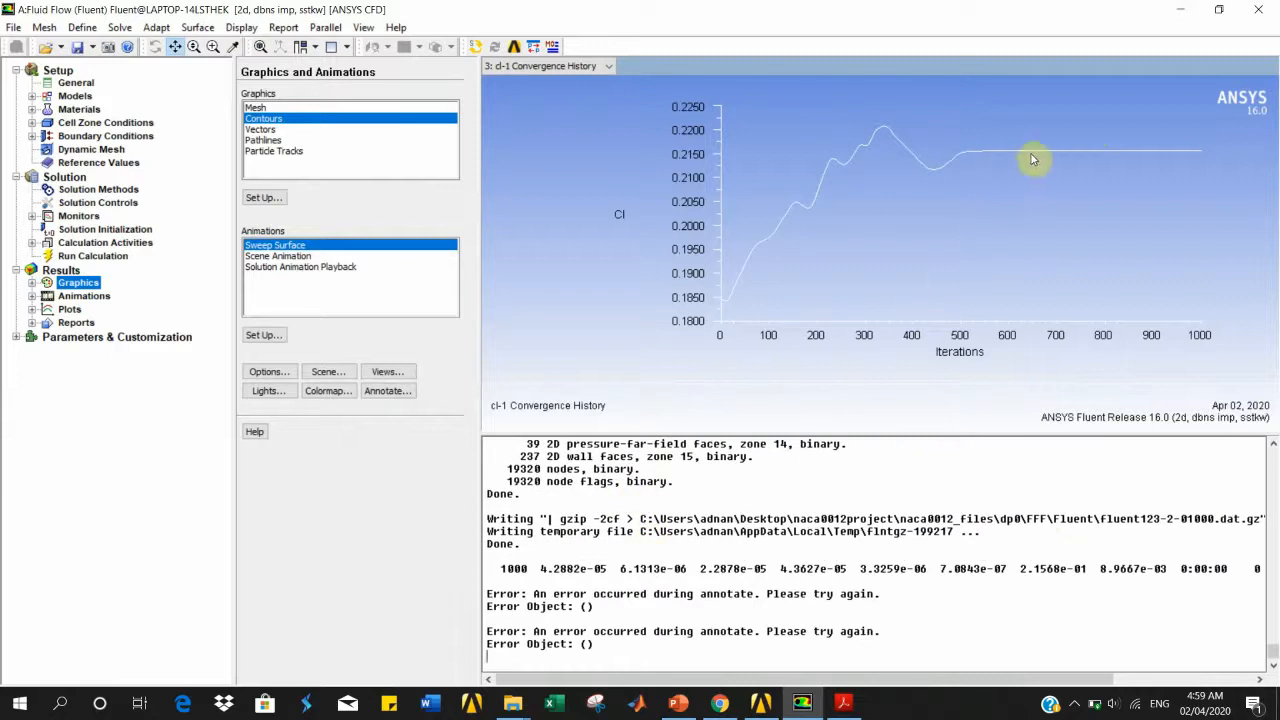
pyautogui.scroll(2, 770, 590)
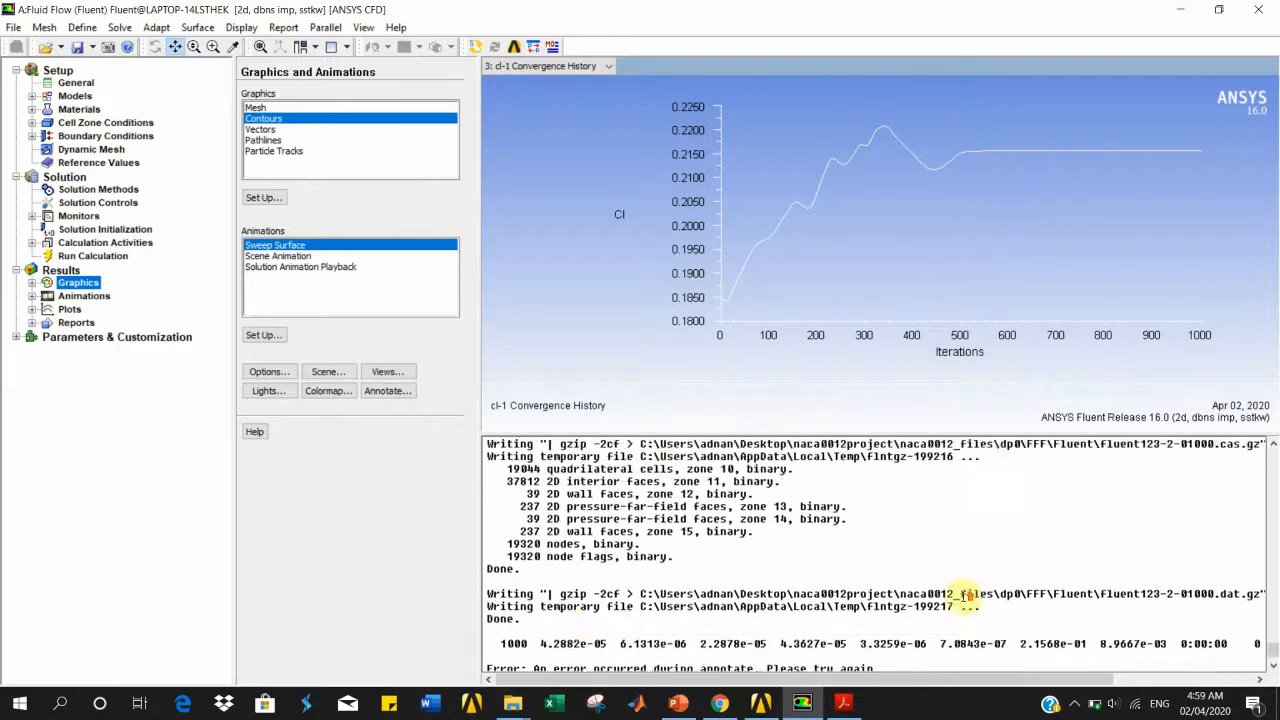
pyautogui.scroll(5, 966, 594)
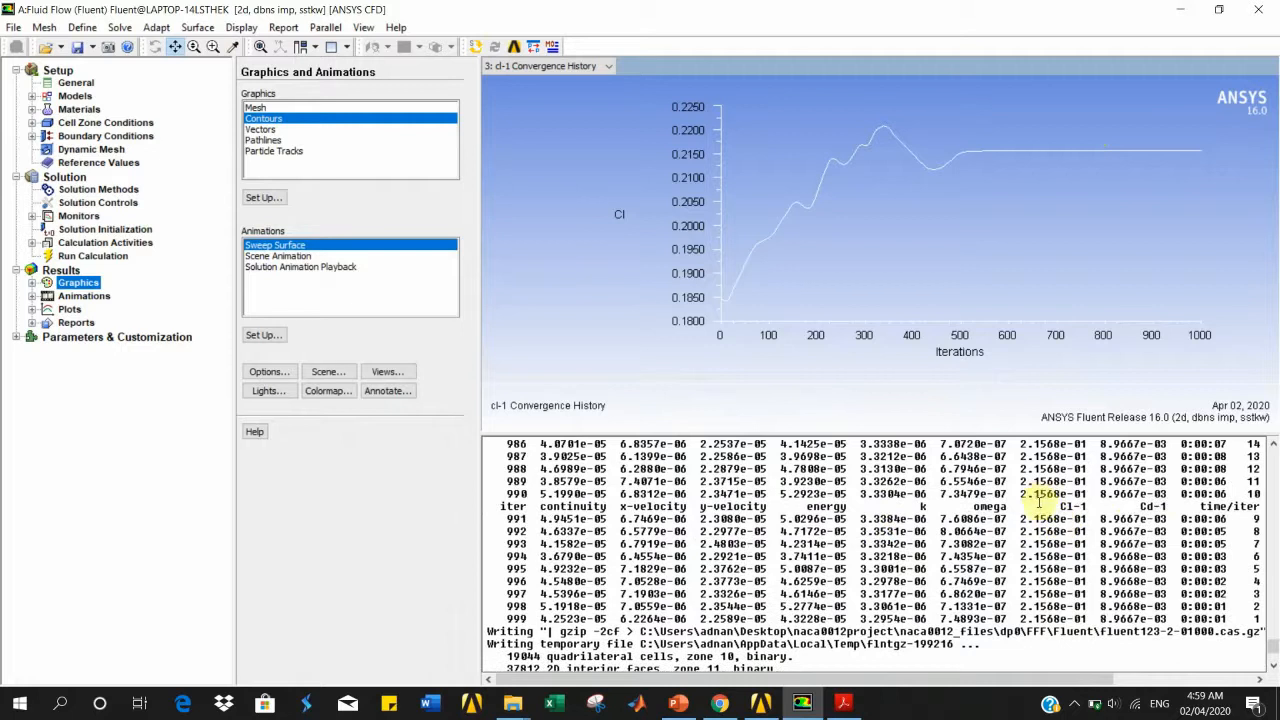
pyautogui.moveTo(1040, 506)
pyautogui.mouseDown()
pyautogui.moveTo(1140, 531)
pyautogui.moveTo(1158, 600)
pyautogui.moveTo(1012, 606)
pyautogui.mouseUp()
pyautogui.click(1156, 586)
pyautogui.click(1168, 618)
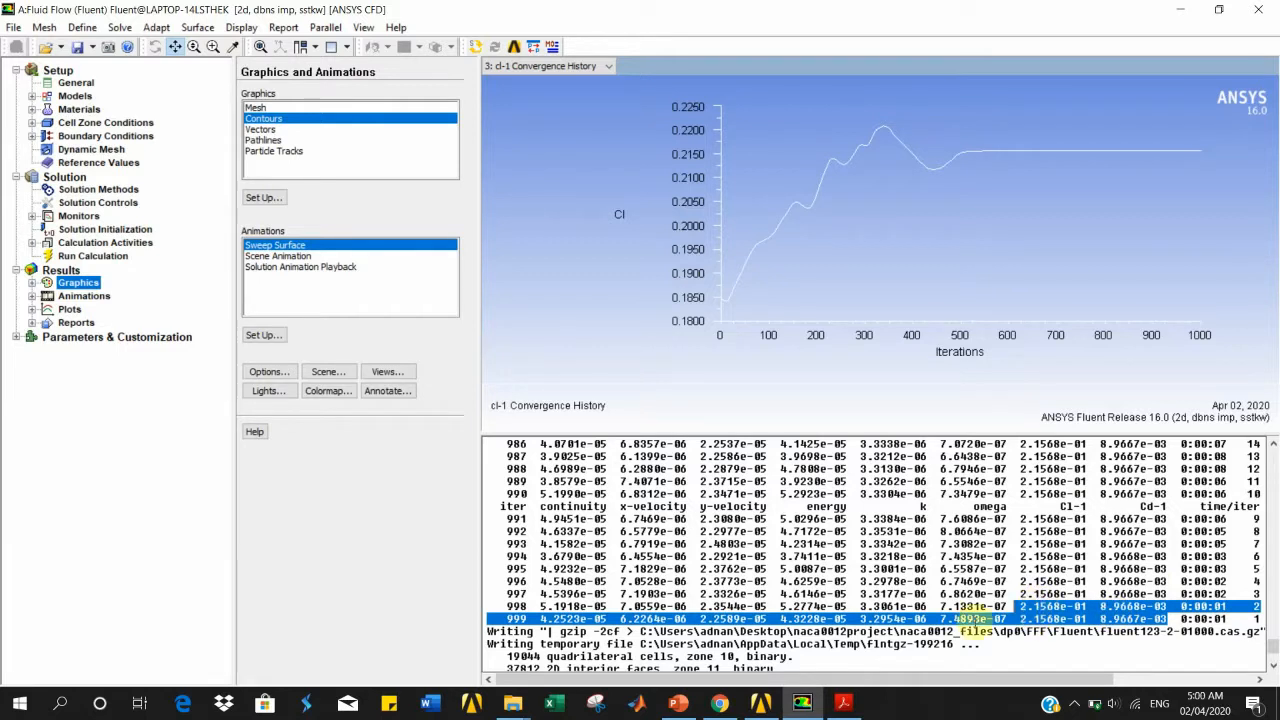
# Step: Recheck the reference Cl on PowerPoint slide 11 against the computed coefficient, and return to Fluent
pyautogui.click(719, 703)
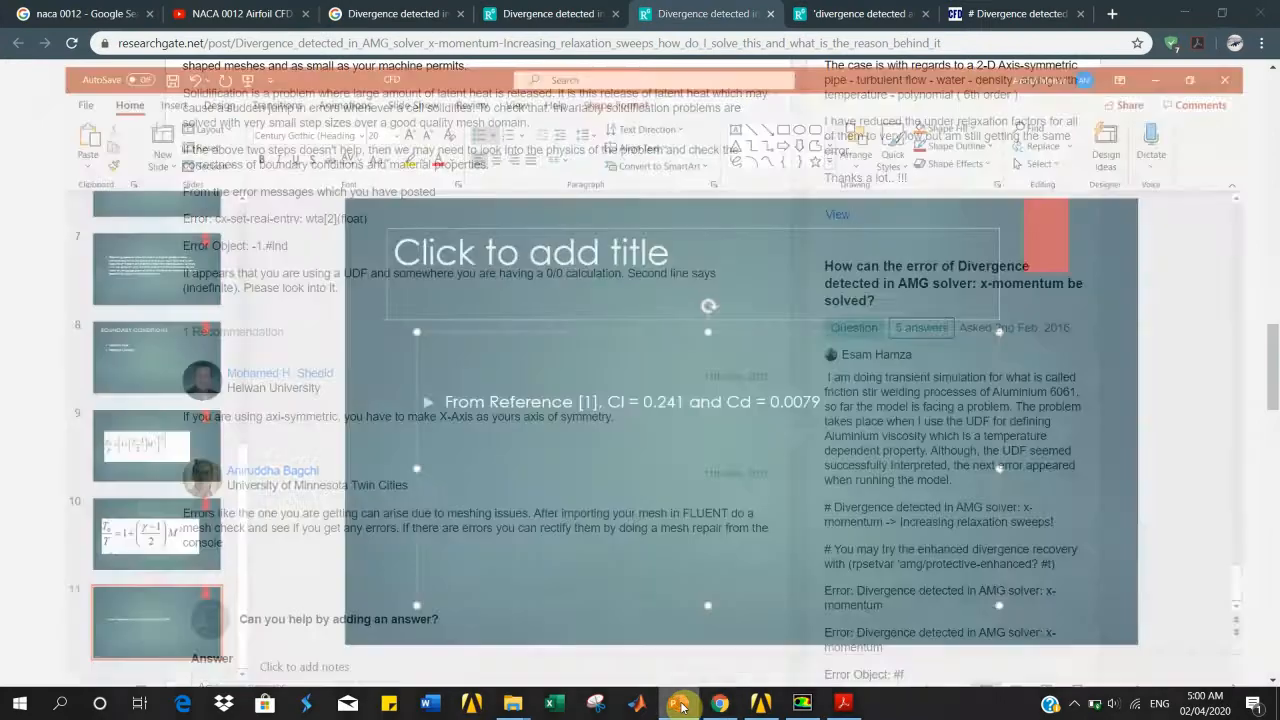
pyautogui.click(680, 703)
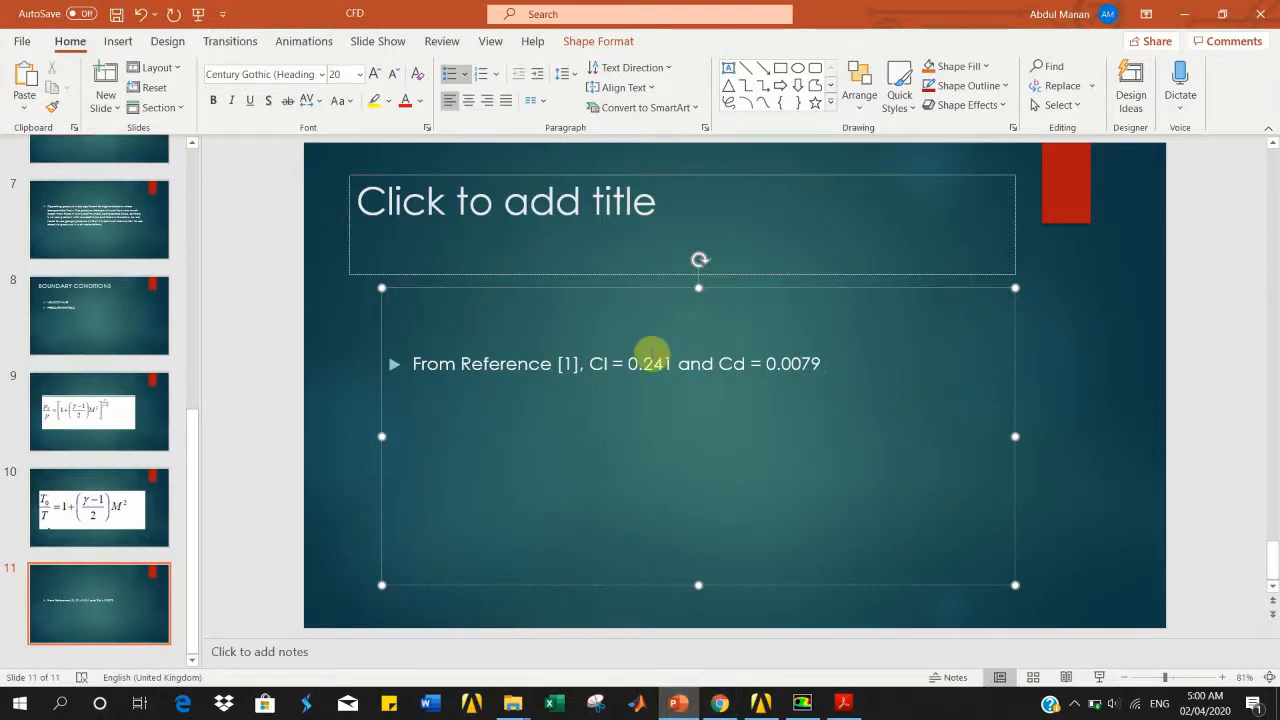
pyautogui.moveTo(614, 364); pyautogui.dragTo(678, 364)
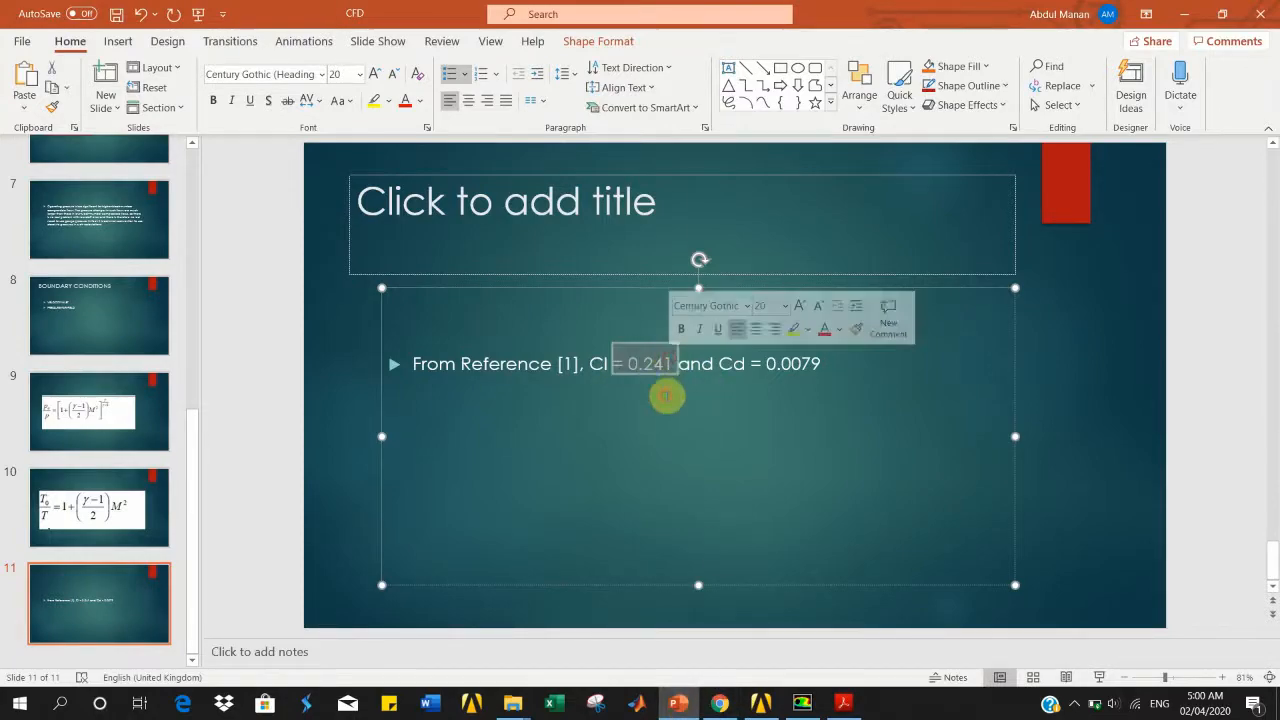
pyautogui.click(666, 397)
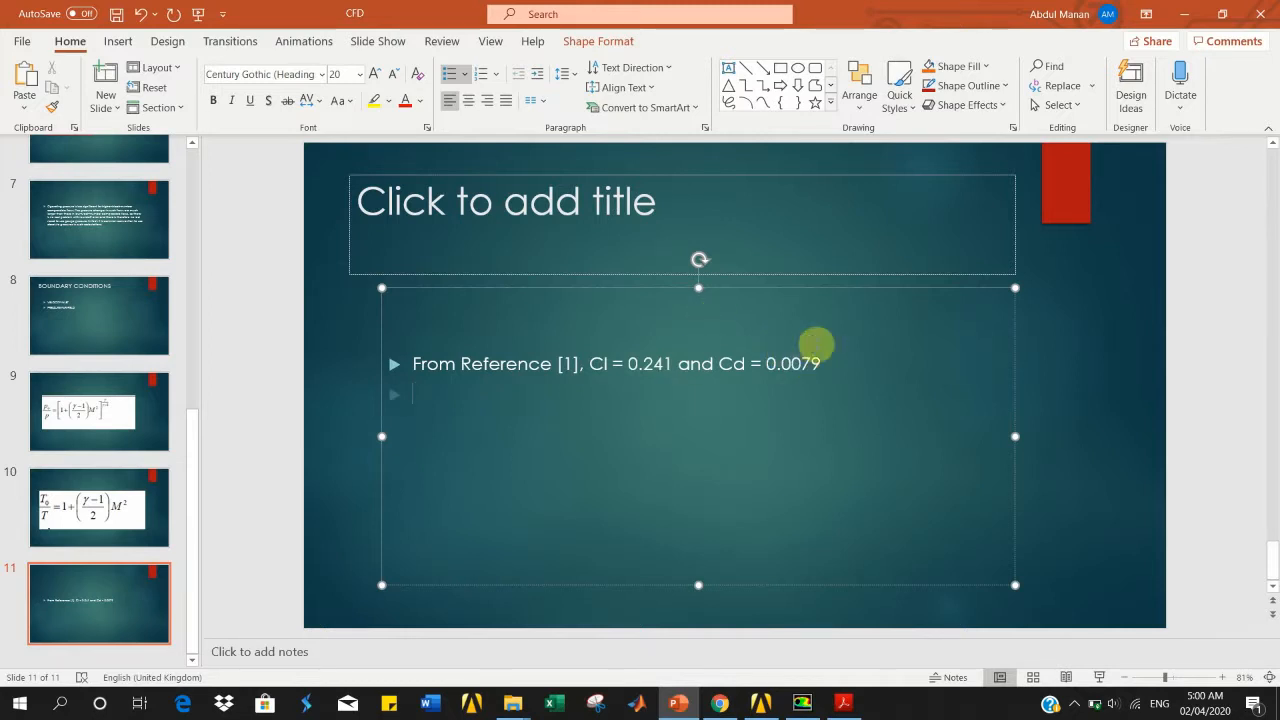
pyautogui.click(1183, 14)
pyautogui.click(1183, 14)
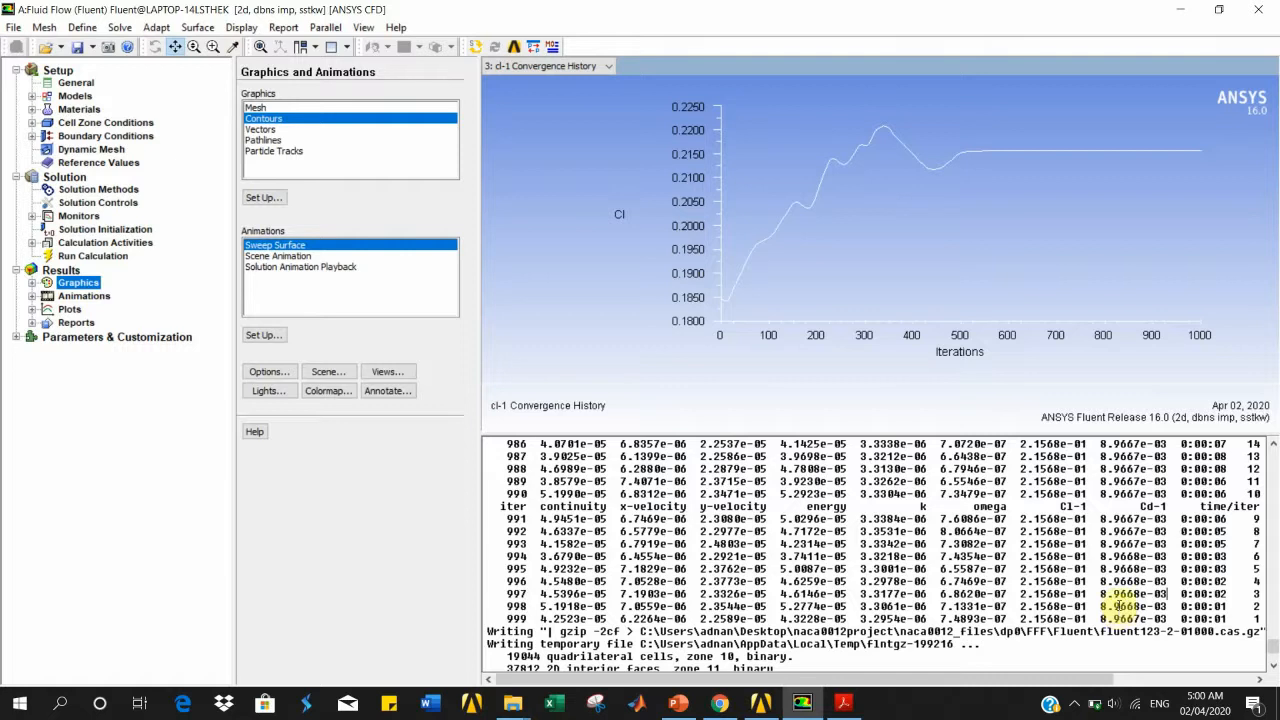
# Step: Display velocity vectors coloured by velocity magnitude and inspect them around the airfoil
pyautogui.doubleClick(262, 129)
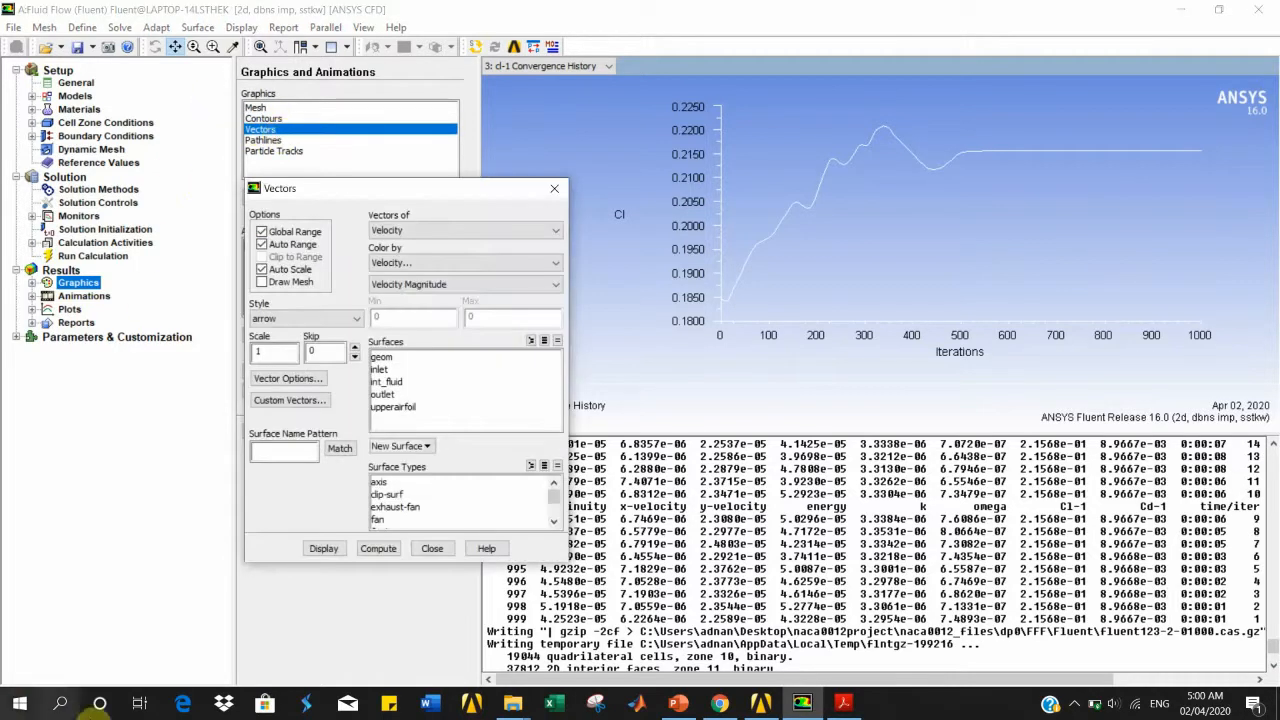
pyautogui.click(323, 548)
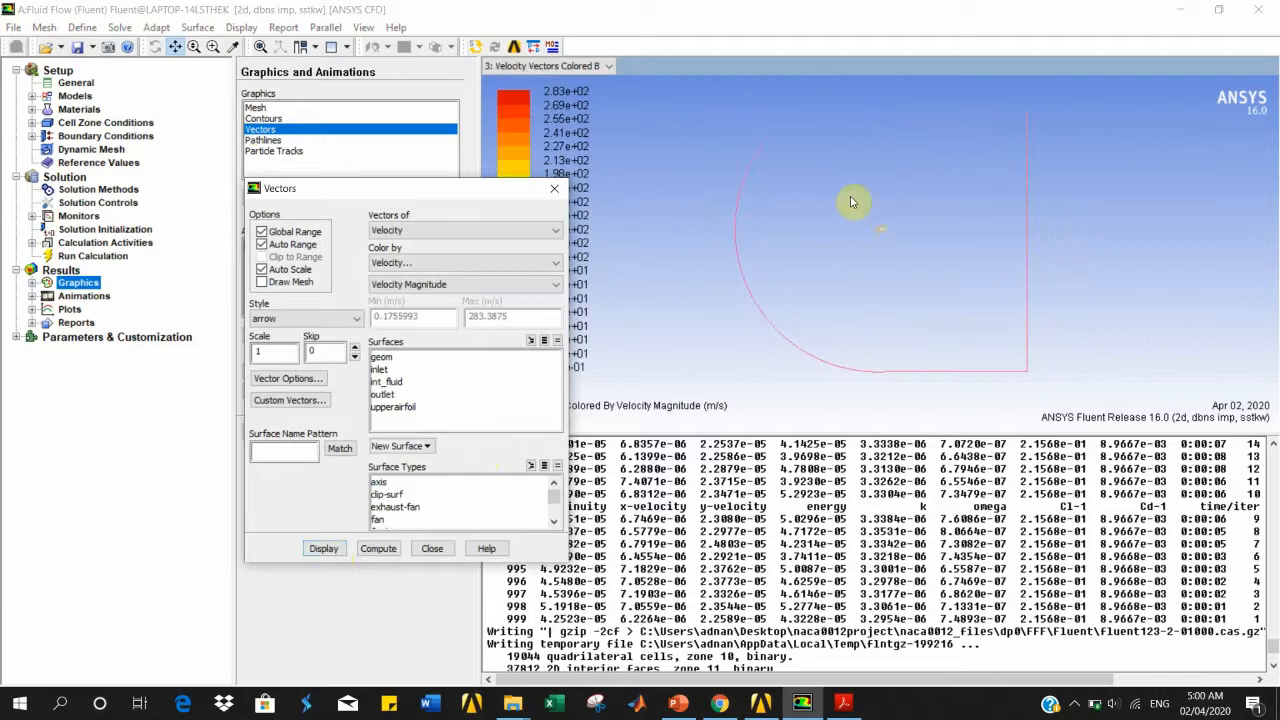
pyautogui.moveTo(853, 208); pyautogui.dragTo(926, 261, button='middle')
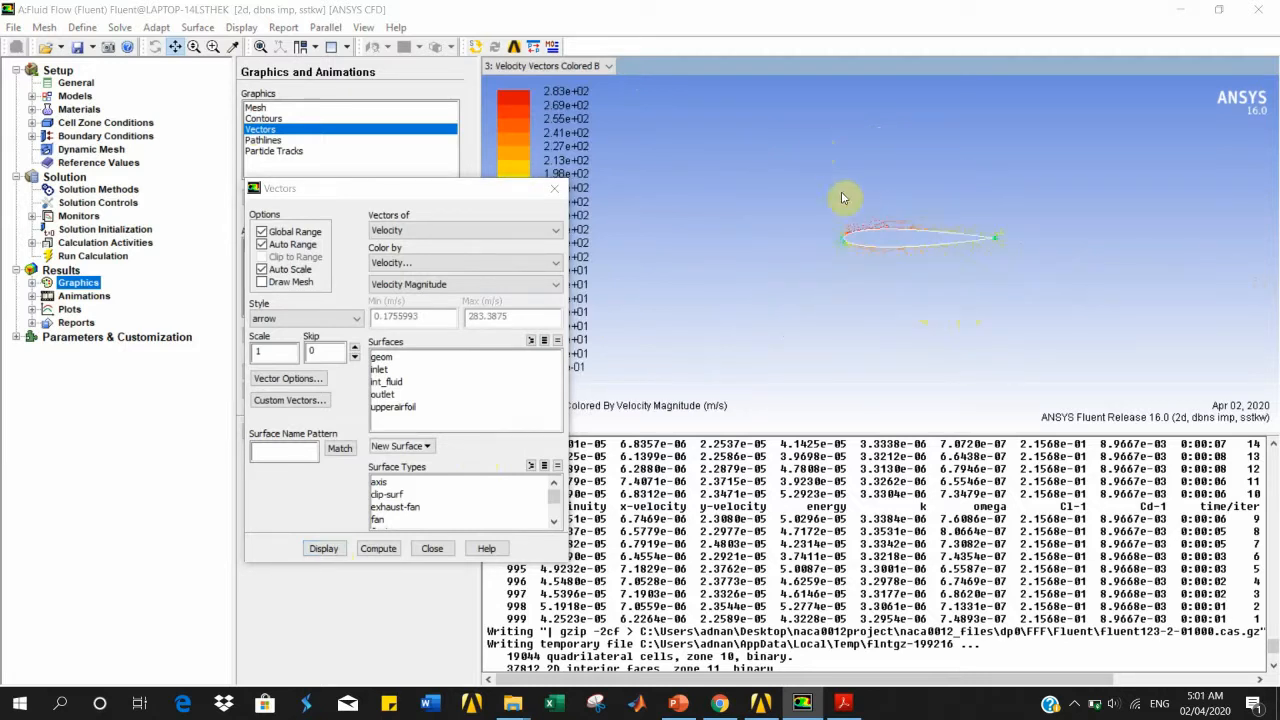
pyautogui.middleClick(836, 236)
pyautogui.middleClick(823, 227)
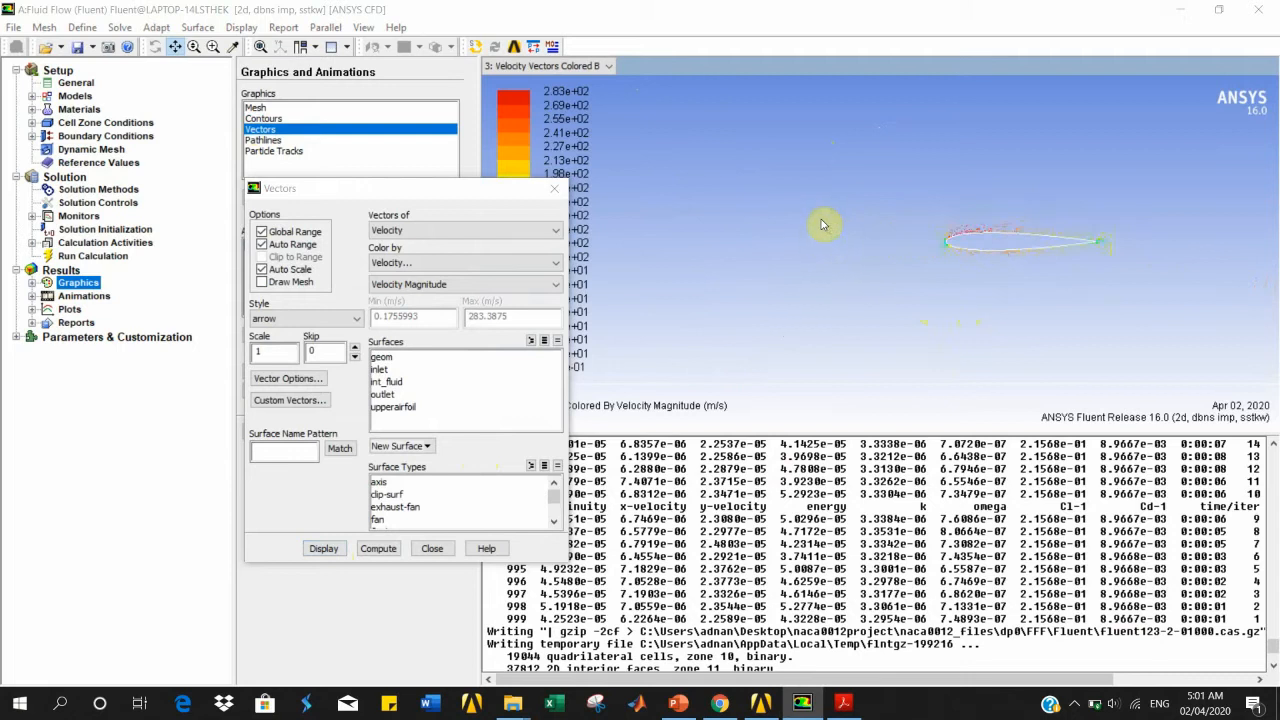
pyautogui.moveTo(815, 177); pyautogui.dragTo(910, 256, button='middle')
pyautogui.moveTo(1108, 330); pyautogui.dragTo(1048, 296, button='middle')
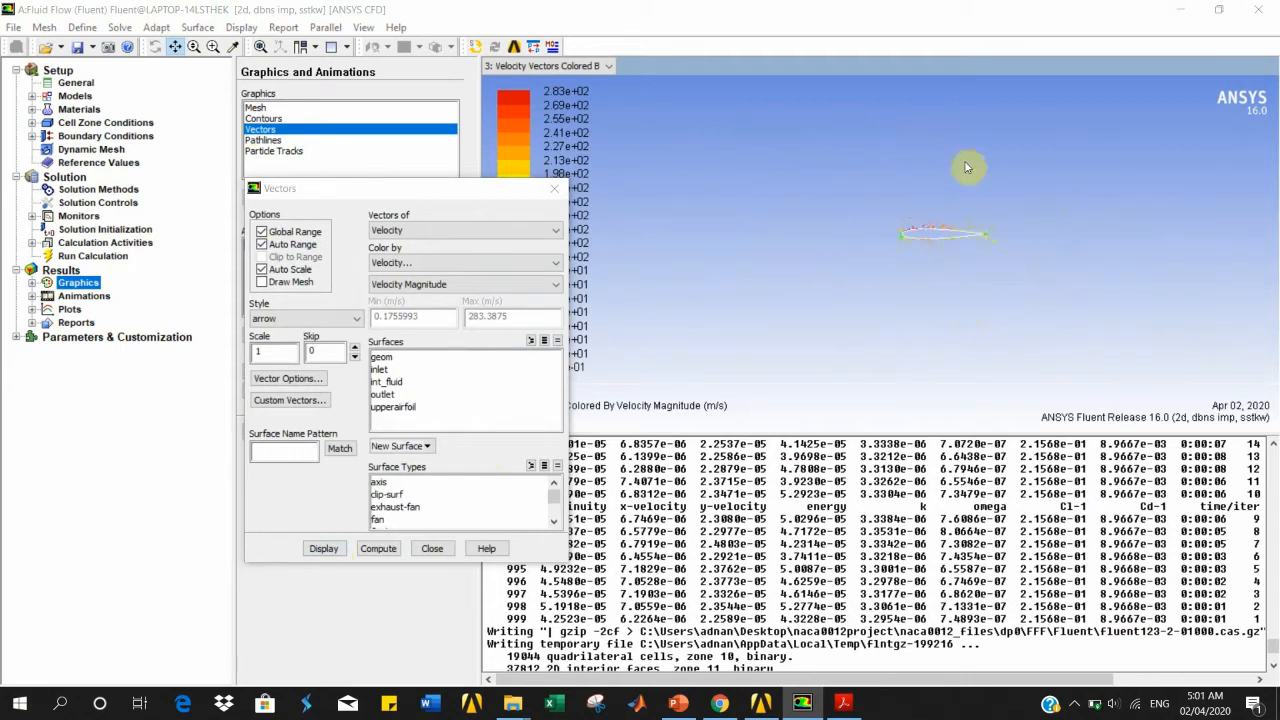
pyautogui.moveTo(927, 221); pyautogui.dragTo(891, 163, button='middle')
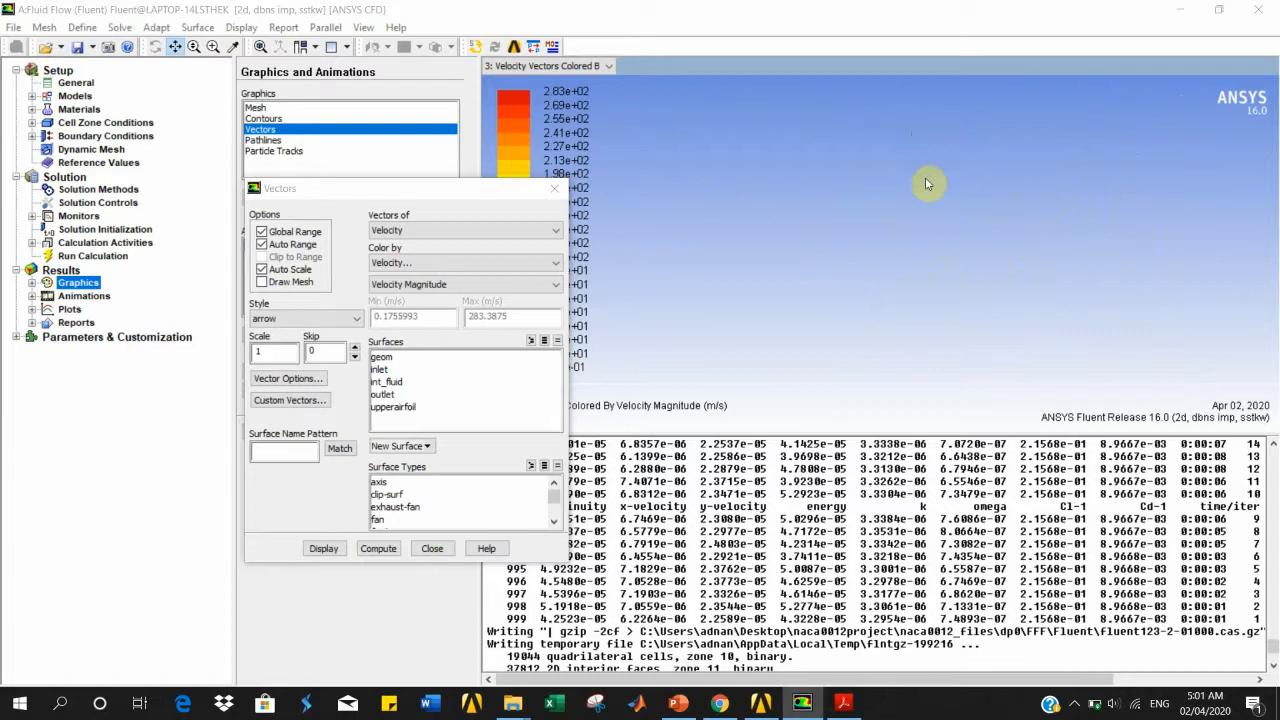
pyautogui.moveTo(921, 203); pyautogui.dragTo(671, 77, button='middle')
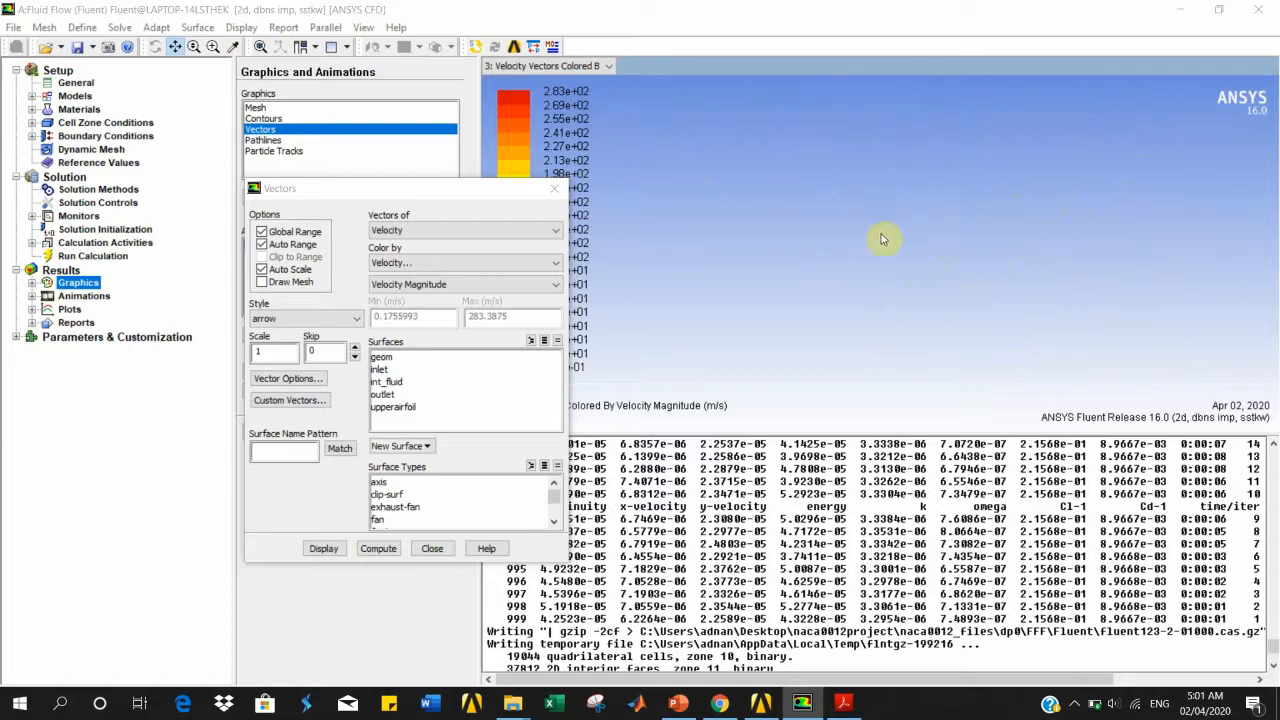
pyautogui.moveTo(895, 259); pyautogui.dragTo(831, 223, button='middle')
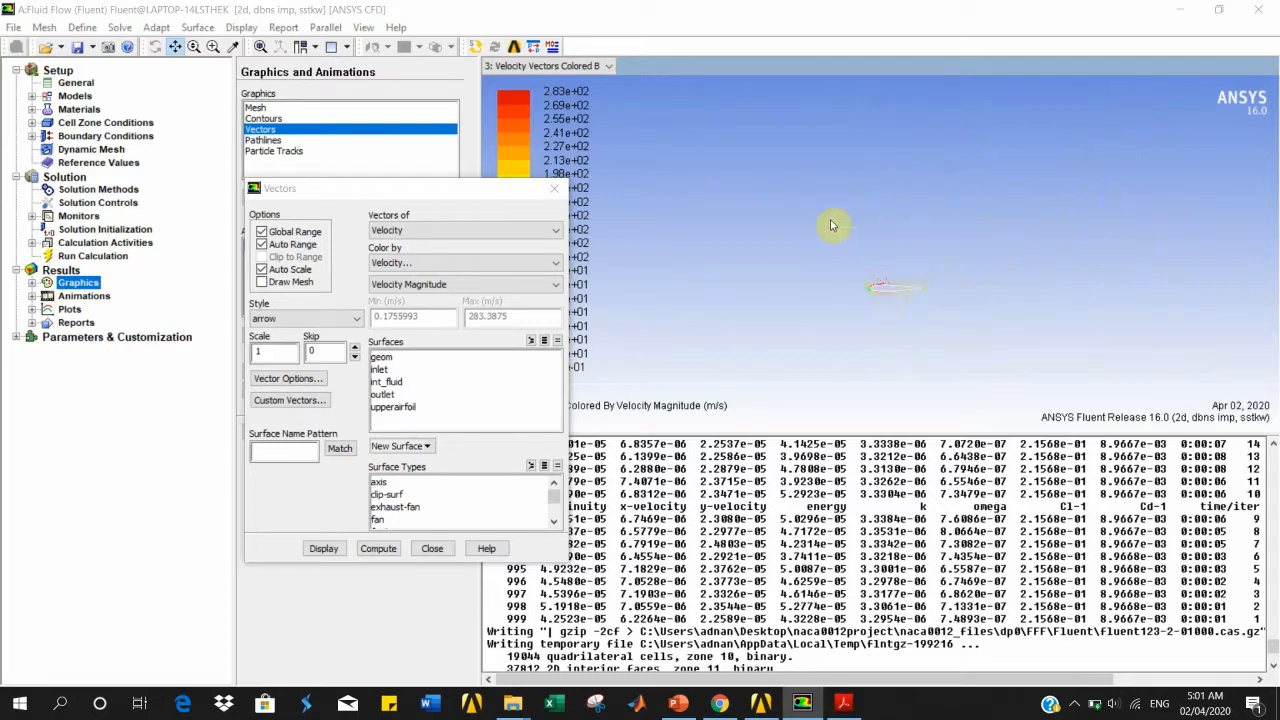
pyautogui.click(473, 230)
pyautogui.click(473, 245)
pyautogui.click(477, 231)
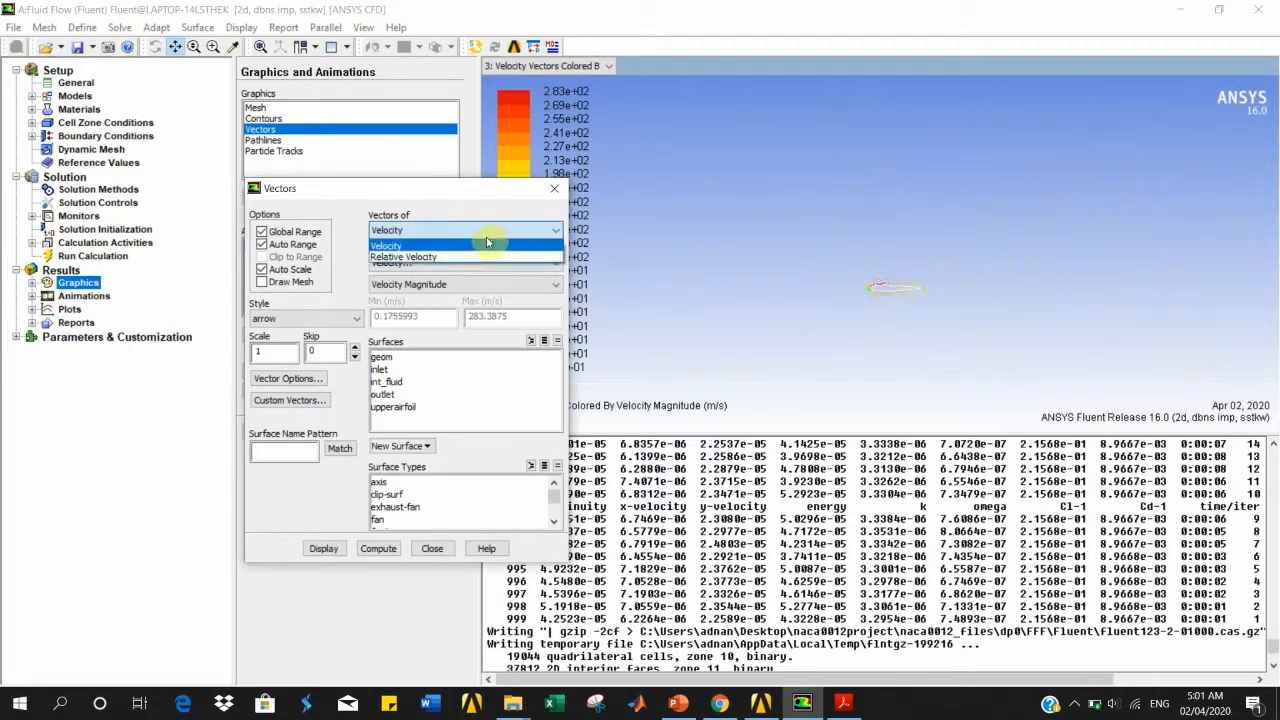
pyautogui.click(484, 256)
pyautogui.click(485, 263)
pyautogui.click(484, 264)
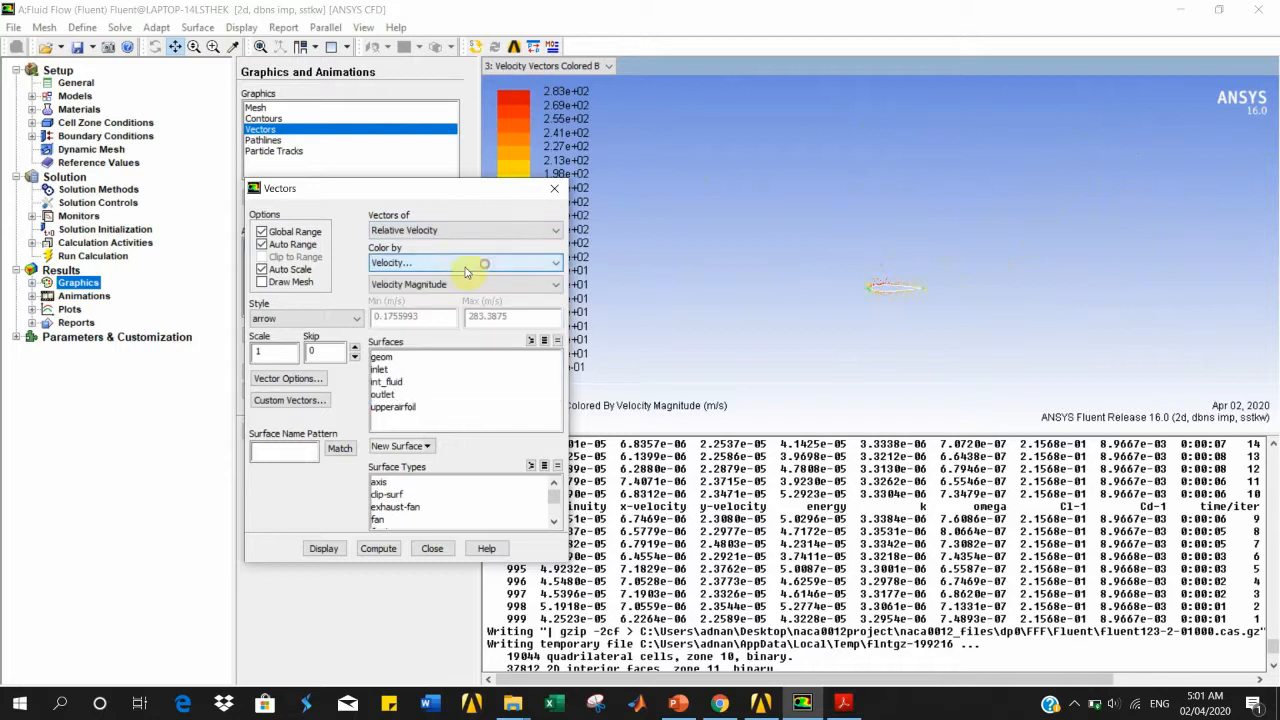
pyautogui.click(444, 265)
pyautogui.click(445, 267)
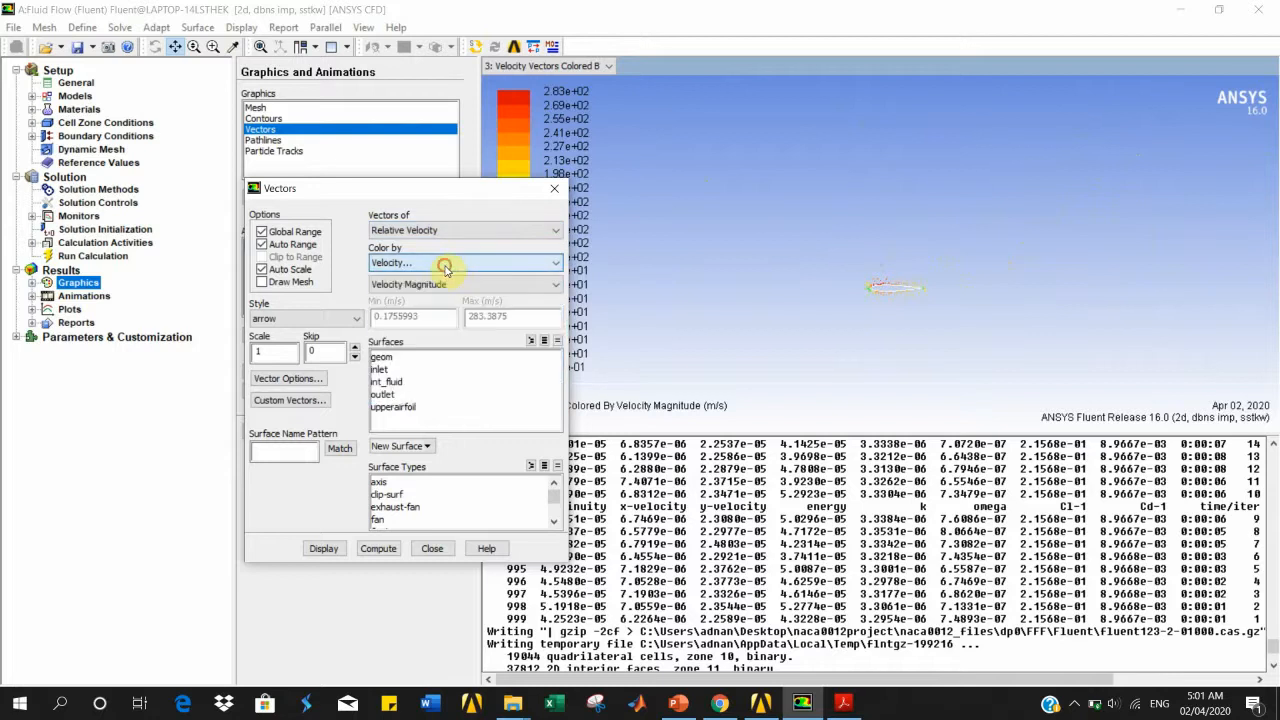
pyautogui.click(444, 231)
pyautogui.click(444, 250)
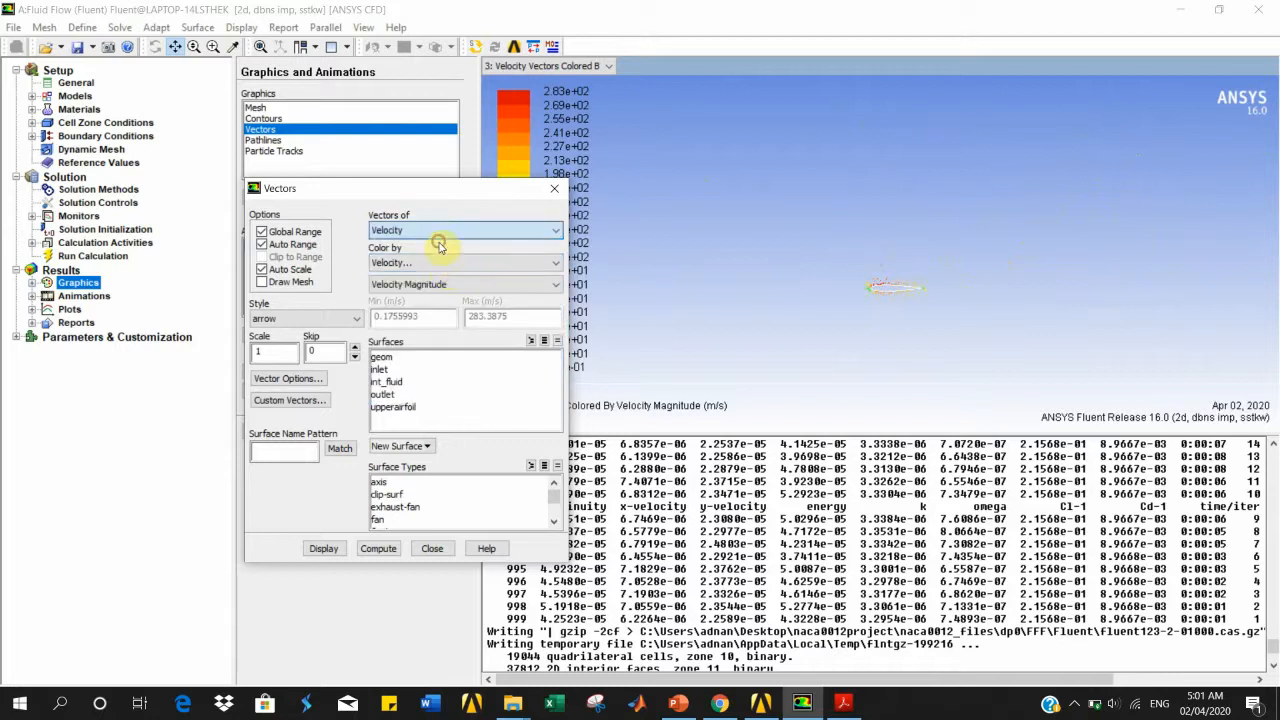
# Step: Display the velocity vectors coloured by static pressure, inspect them around the airfoil's leading edge, and close the vector settings
pyautogui.click(437, 261)
pyautogui.click(412, 279)
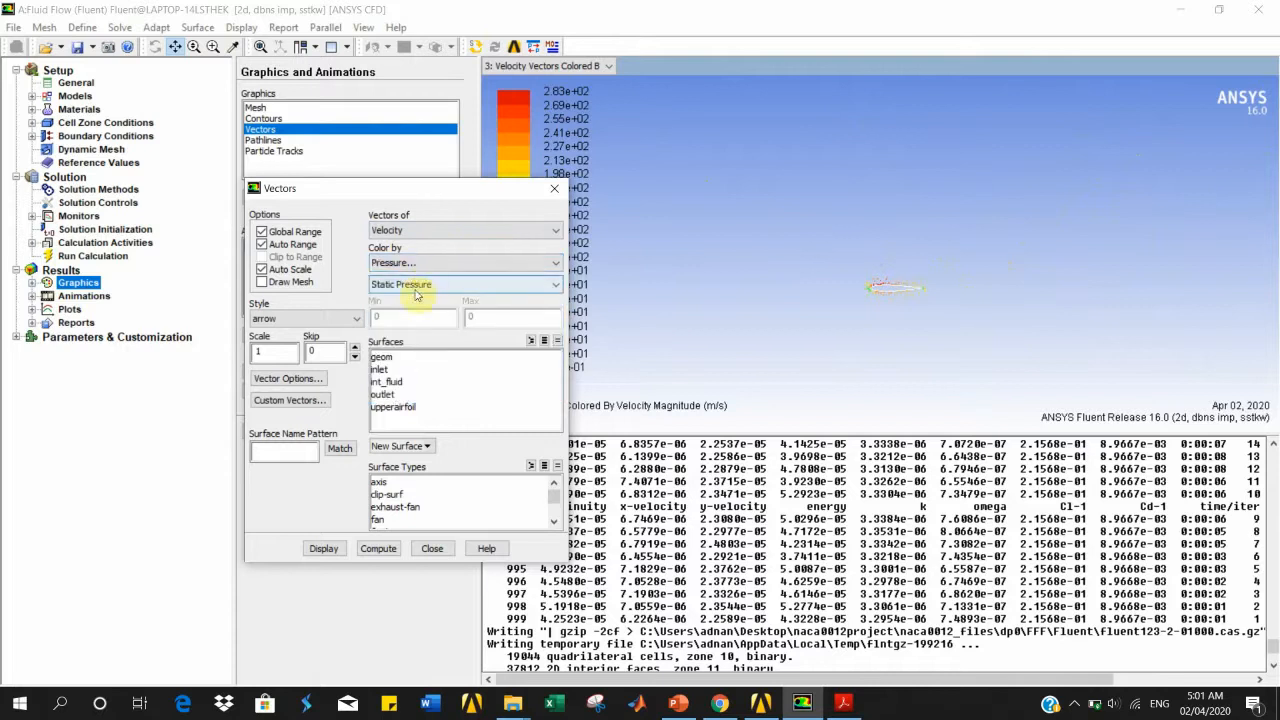
pyautogui.click(330, 548)
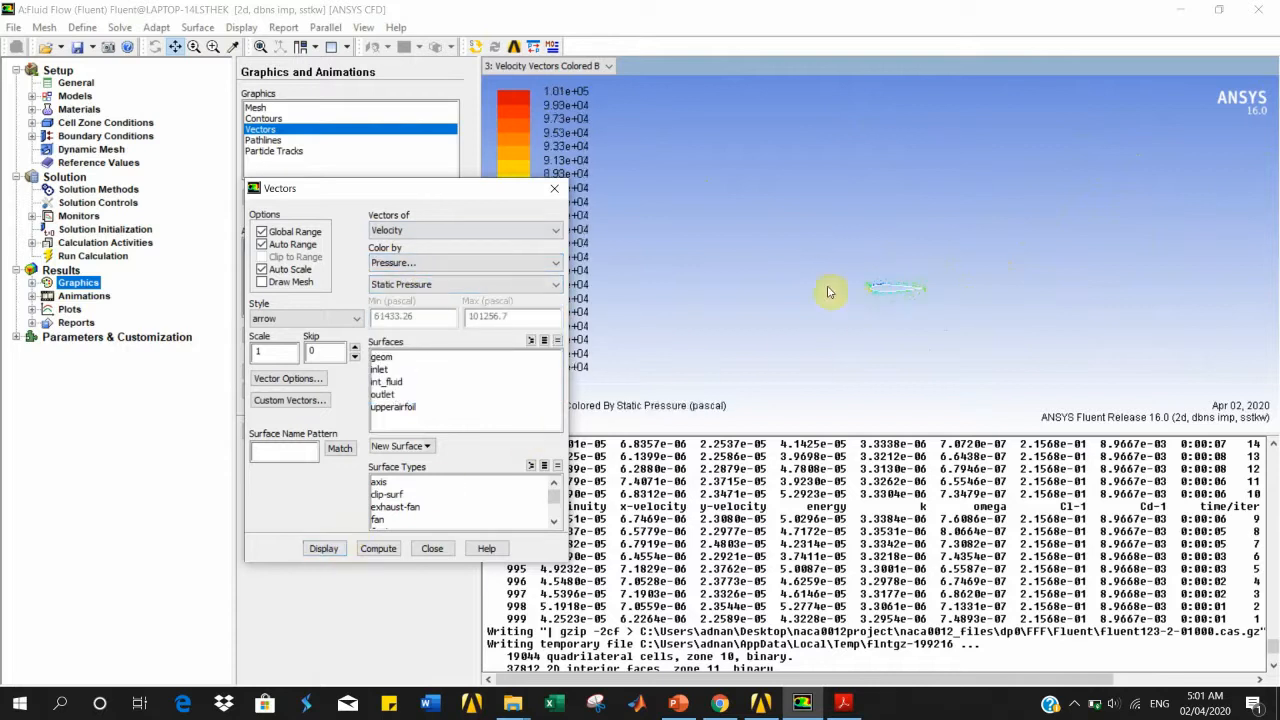
pyautogui.moveTo(817, 266); pyautogui.dragTo(926, 306, button='middle')
pyautogui.moveTo(843, 217); pyautogui.dragTo(905, 264, button='middle')
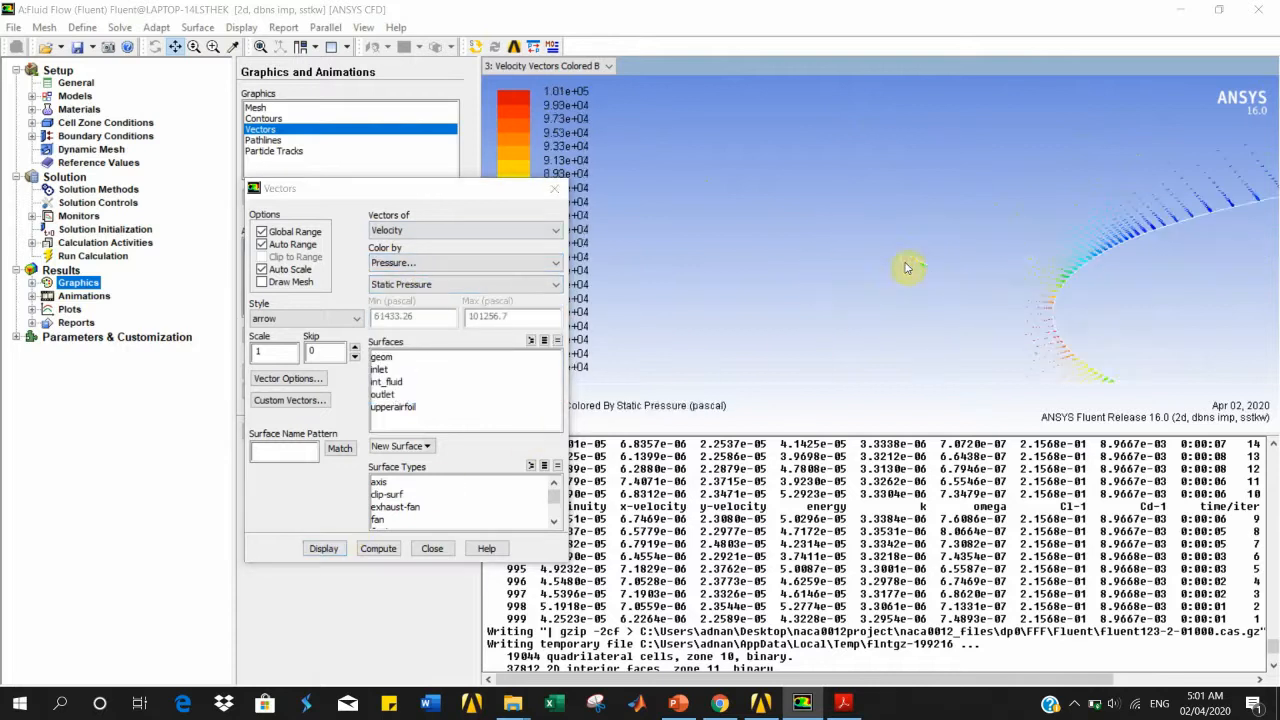
pyautogui.scroll(-5, 1013, 303)
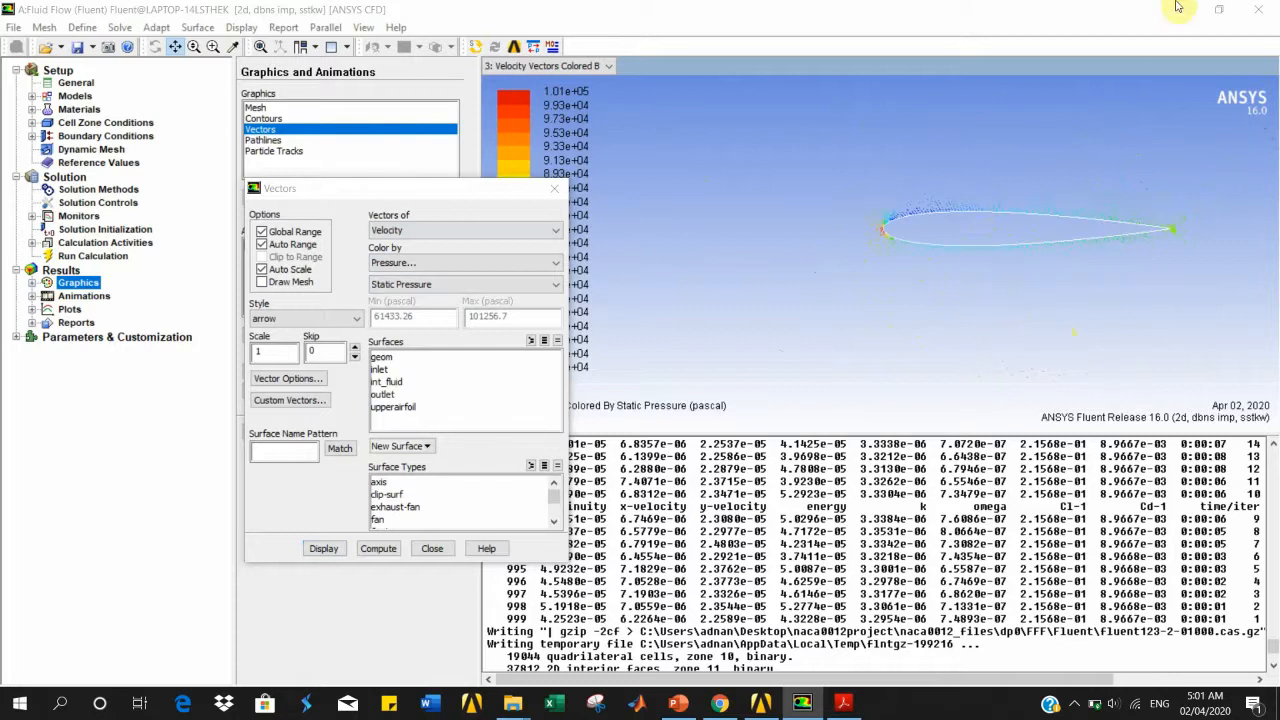
pyautogui.click(430, 550)
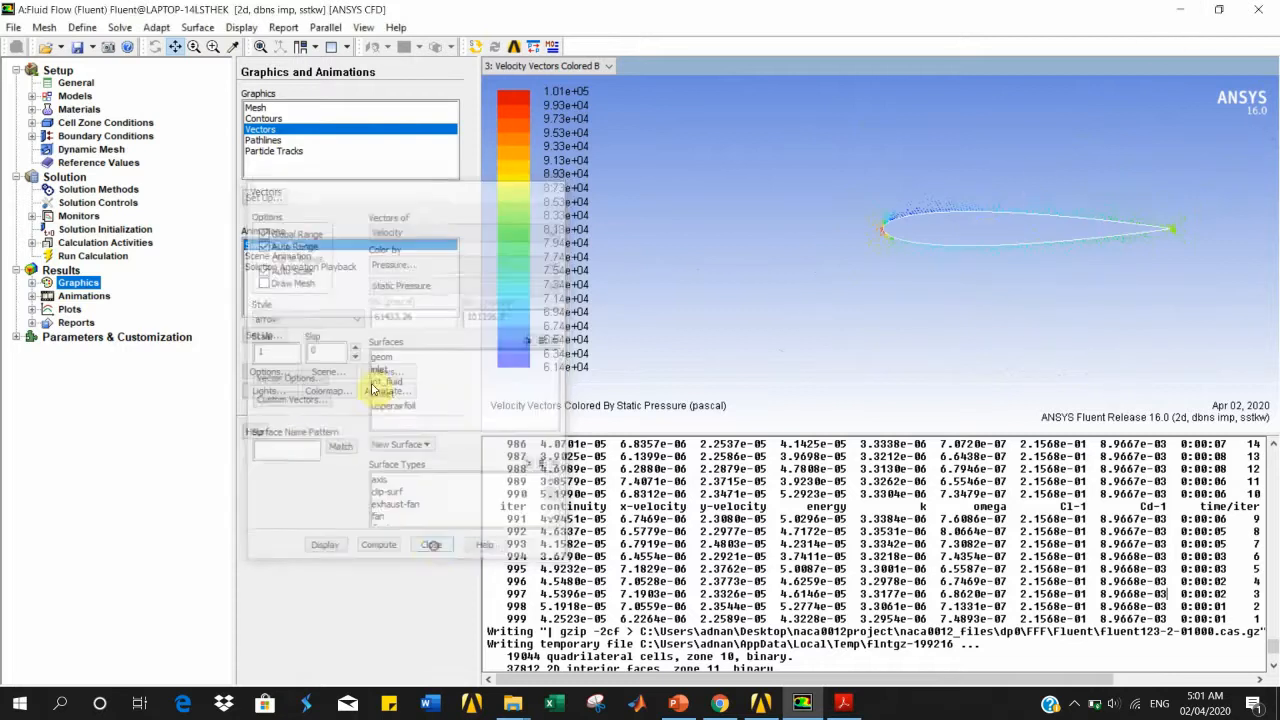
# Step: Look over the Pathlines settings with their path style attributes and the Particle Tracks settings, closing each without changes
pyautogui.doubleClick(262, 140)
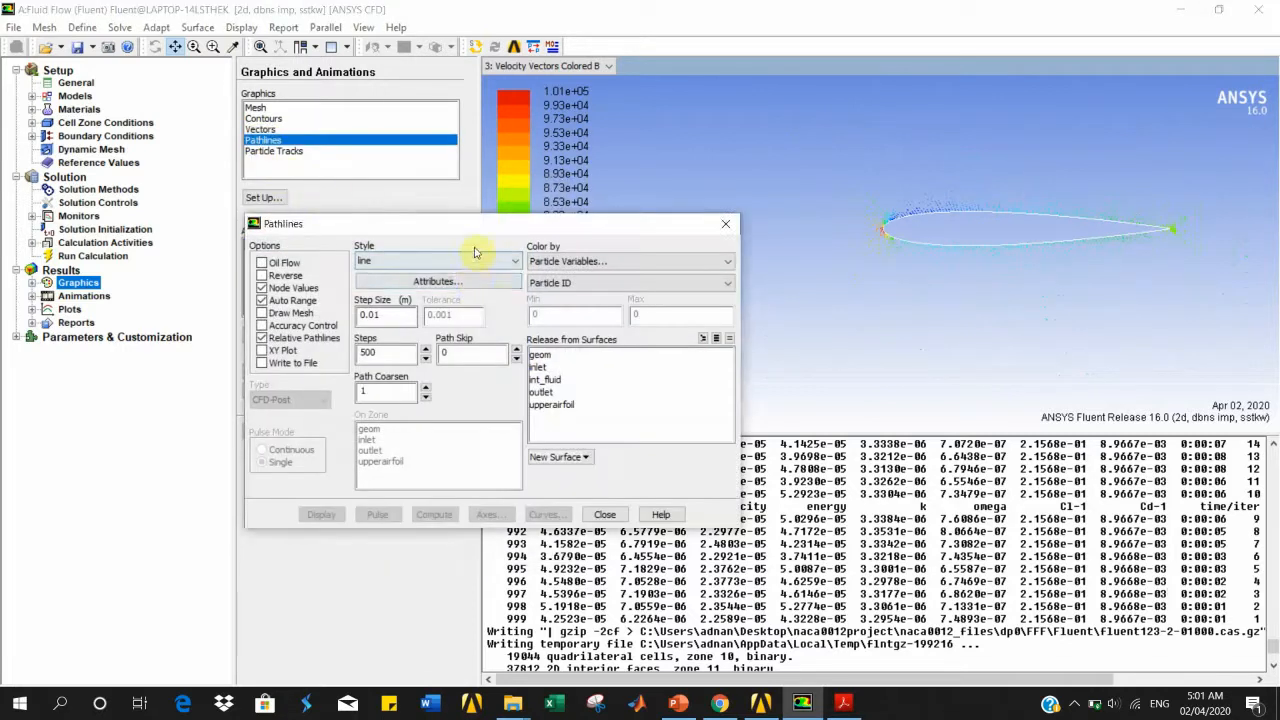
pyautogui.click(474, 280)
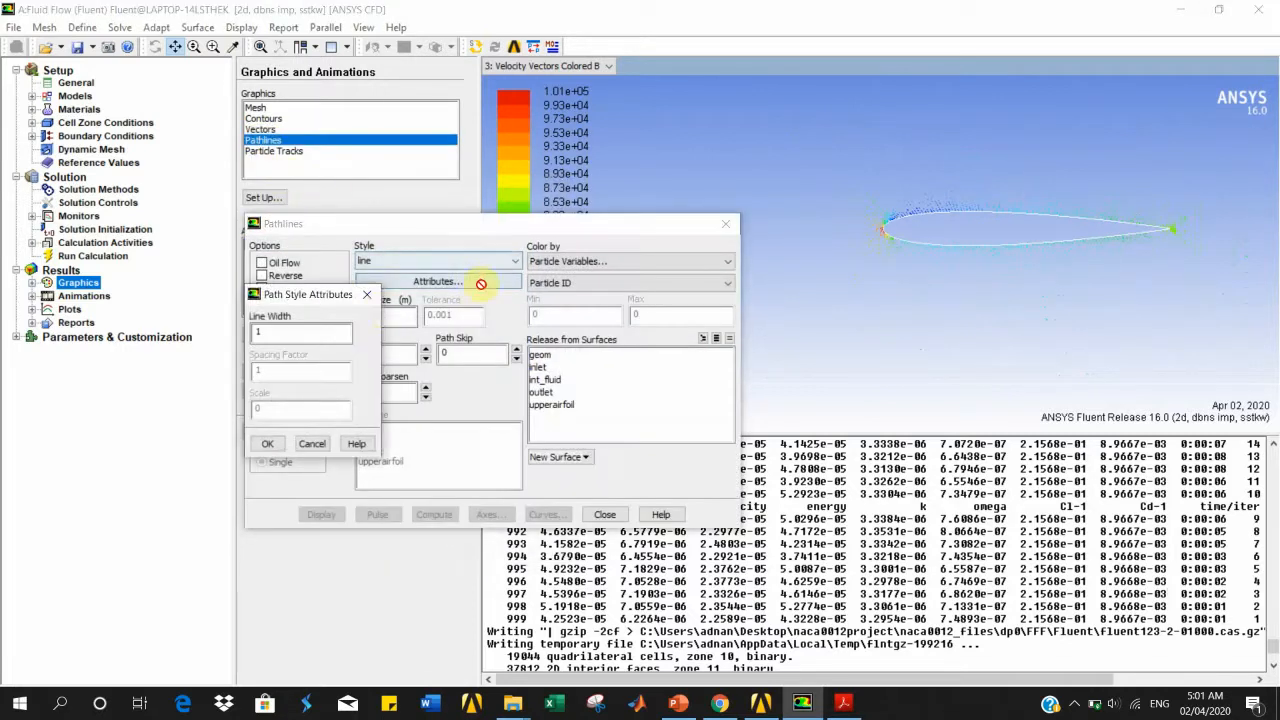
pyautogui.click(367, 295)
pyautogui.click(610, 515)
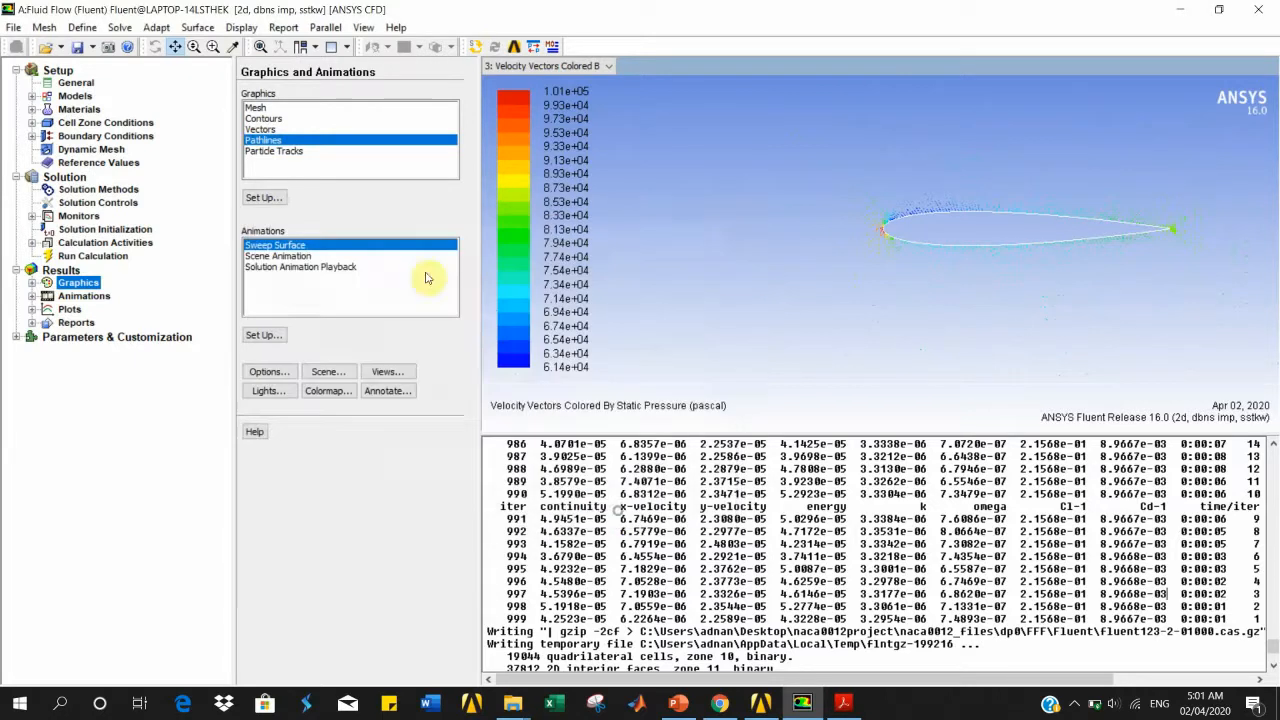
pyautogui.doubleClick(290, 150)
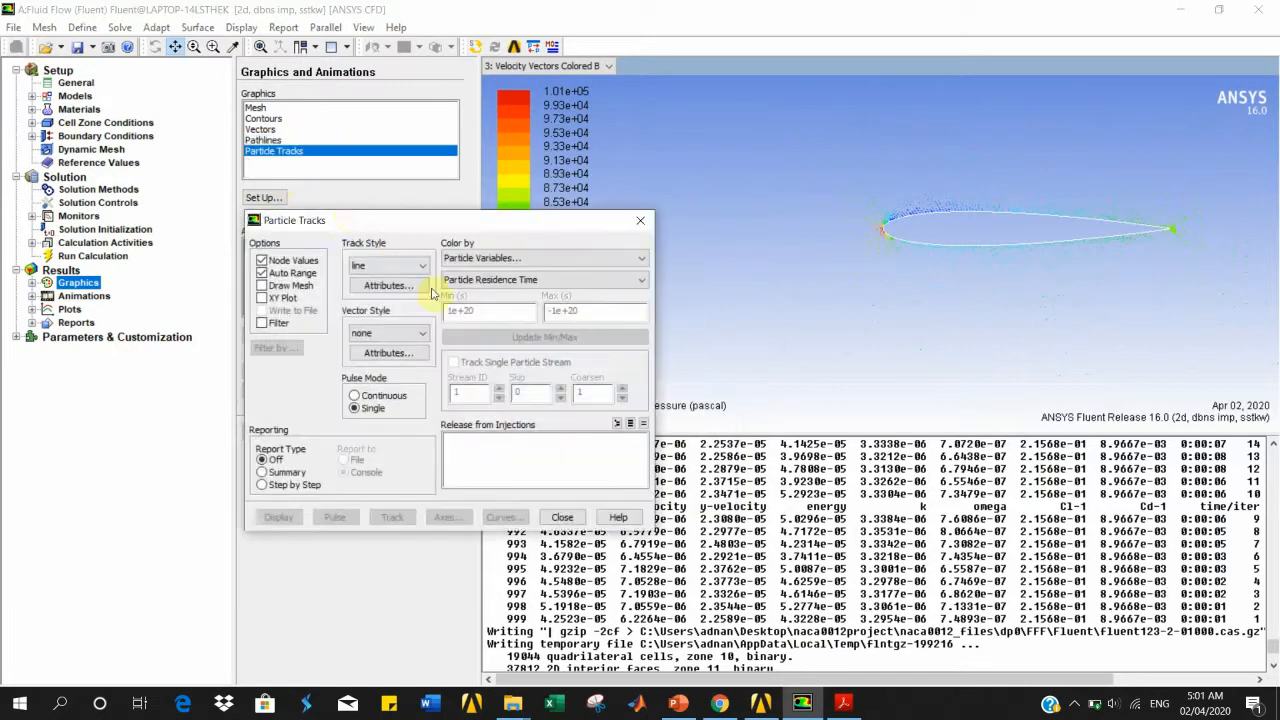
pyautogui.click(640, 220)
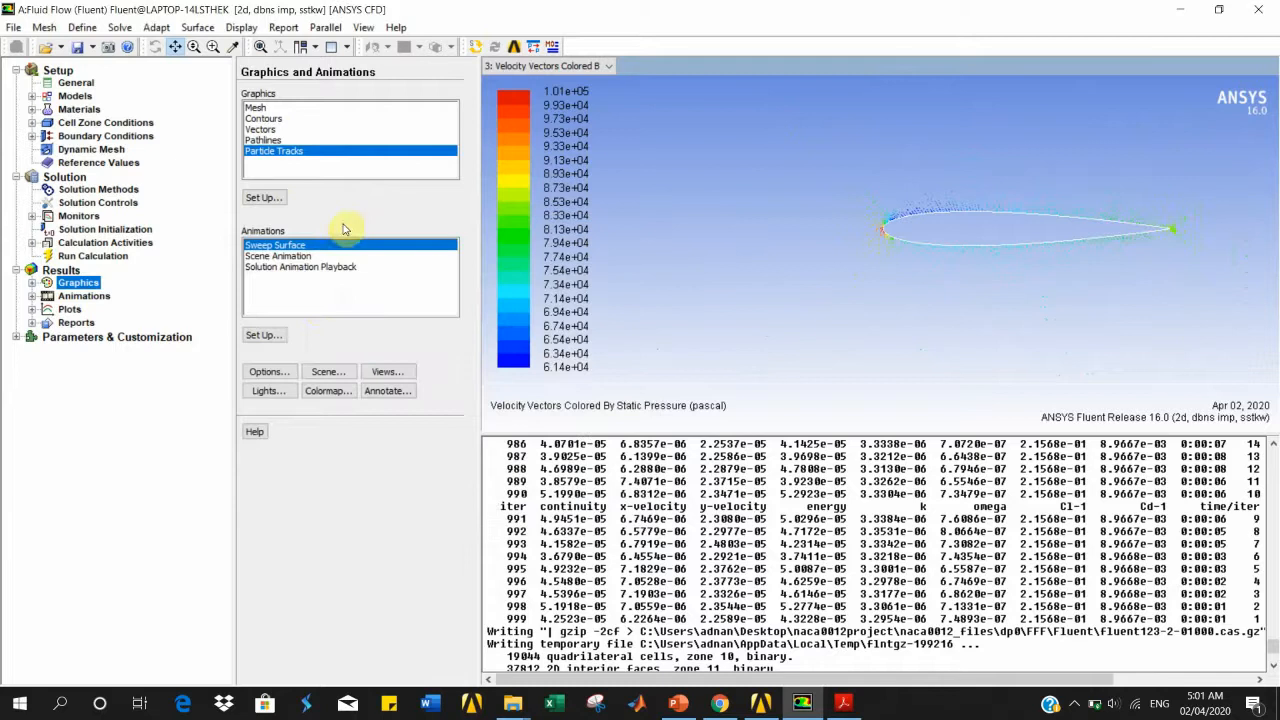
# Step: Open the Solution XY Plot settings and look over the plot functions, surfaces and new-surface options
pyautogui.click(99, 298)
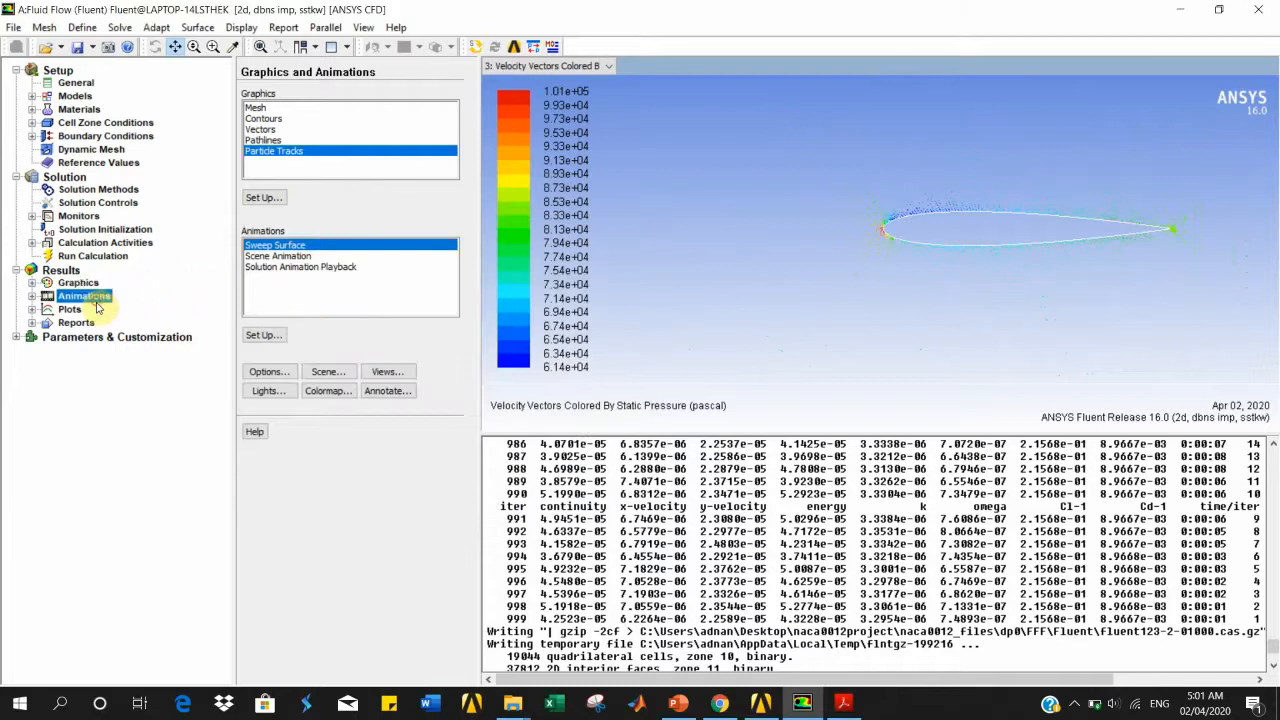
pyautogui.click(84, 310)
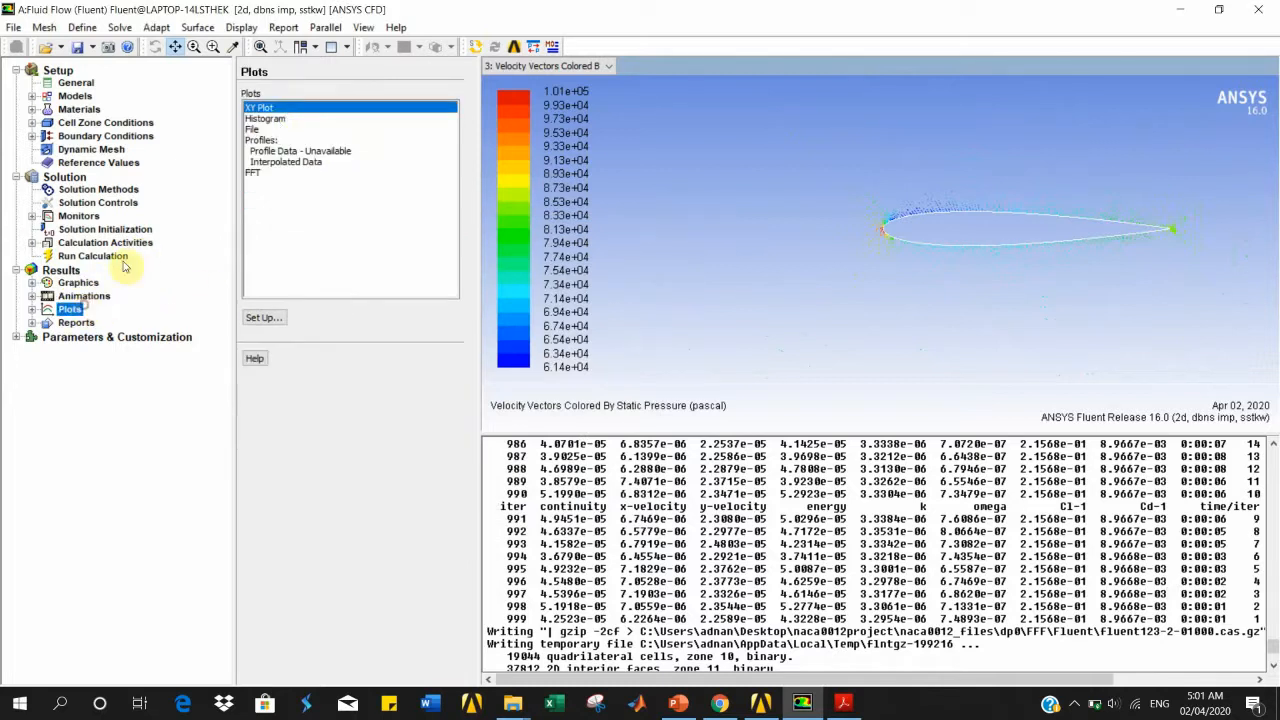
pyautogui.doubleClick(278, 108)
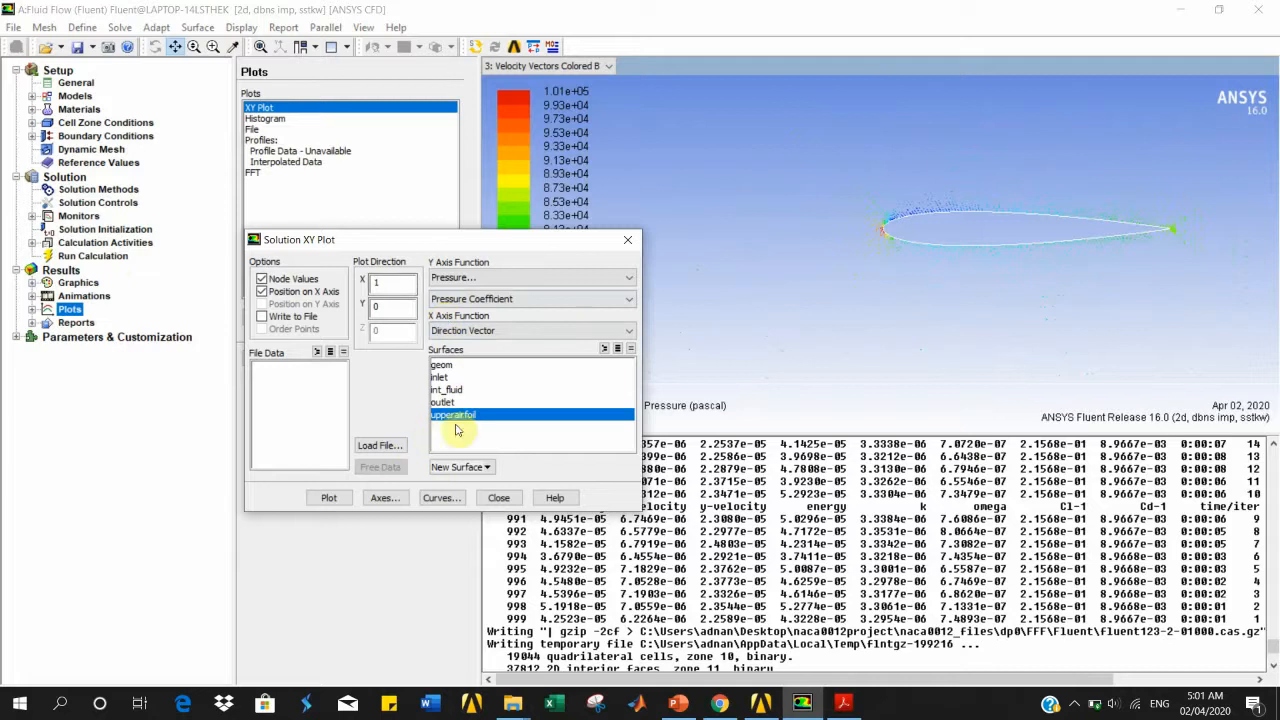
pyautogui.click(476, 468)
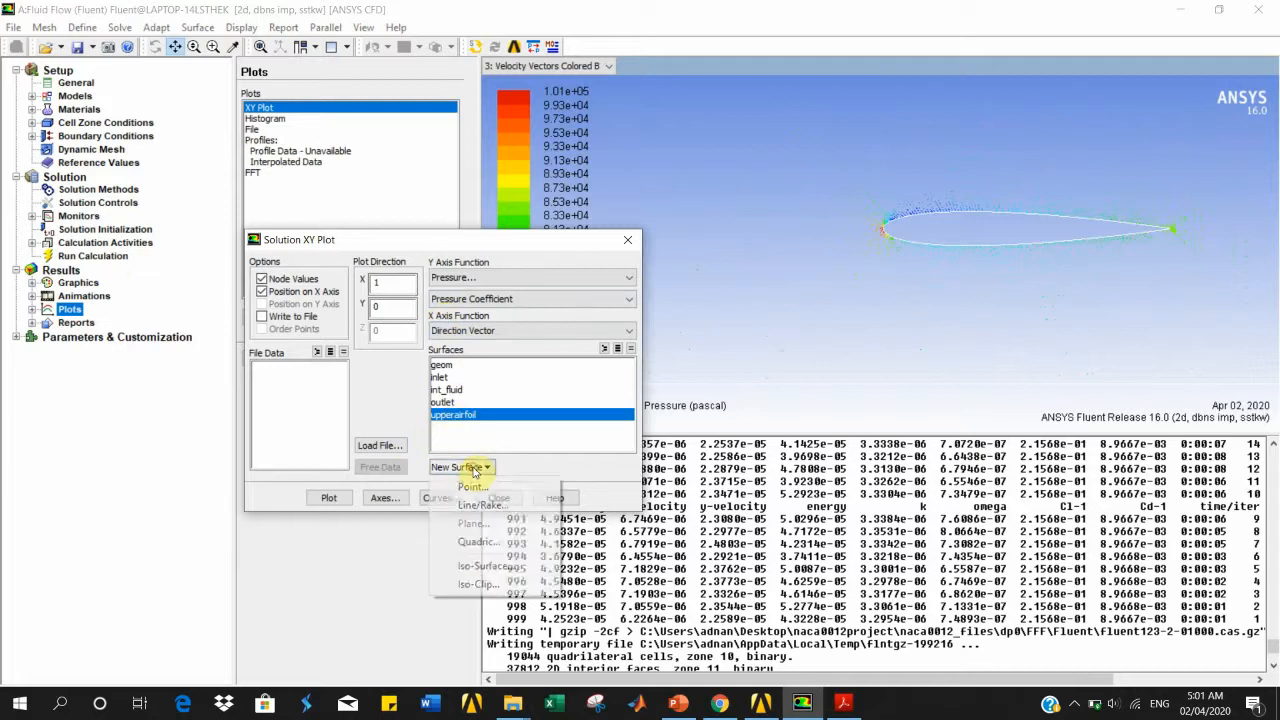
pyautogui.click(420, 406)
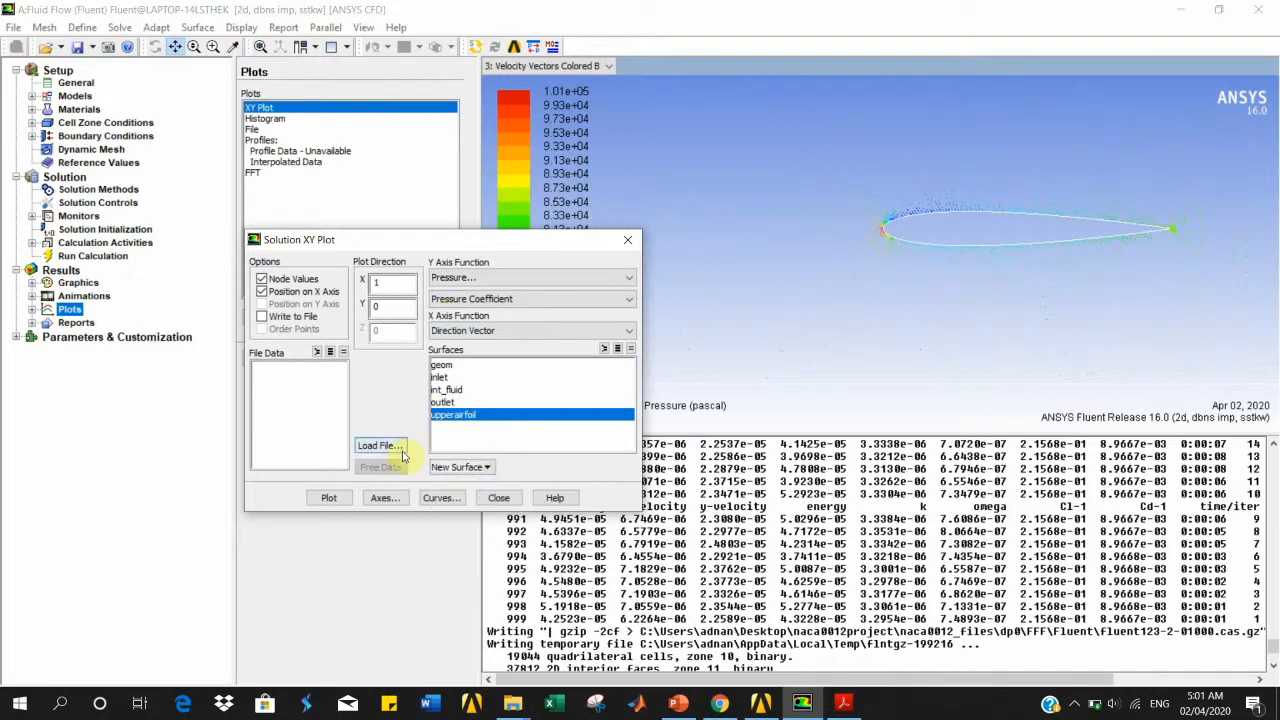
# Step: Look over the XY plot's curve line and marker styles, try black and background line colours, and close both dialogs without applying
pyautogui.click(432, 498)
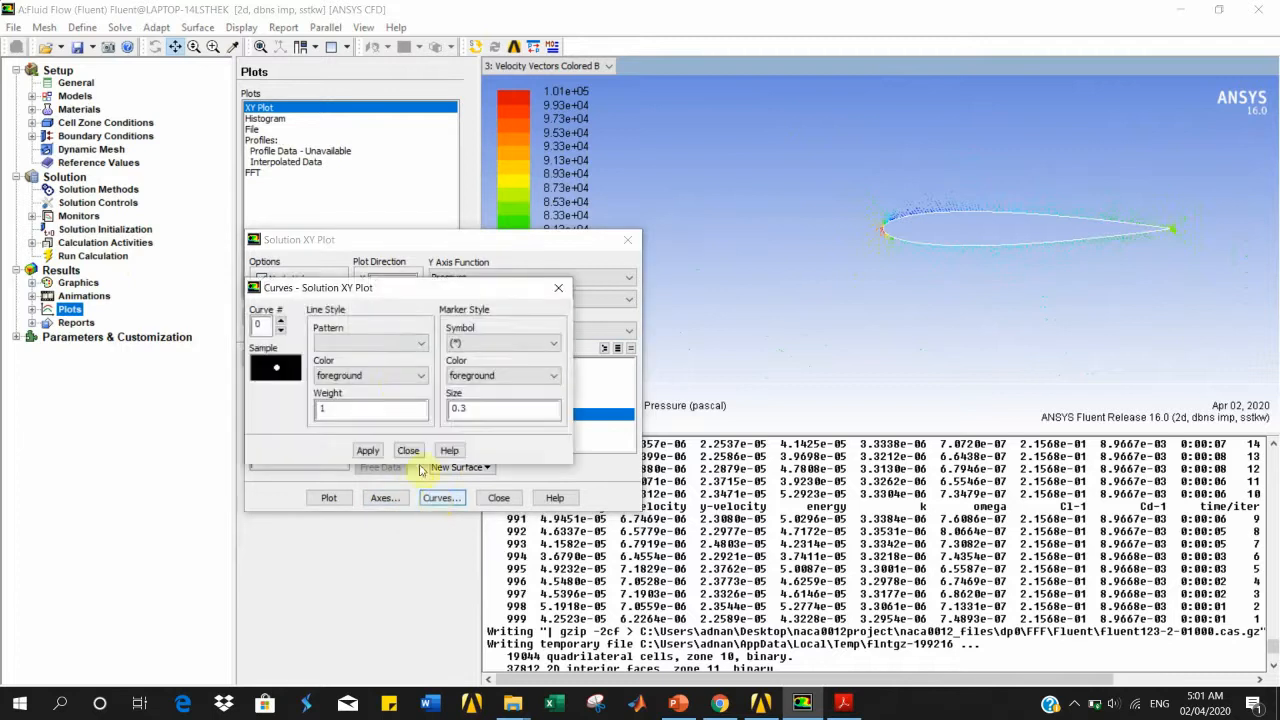
pyautogui.click(373, 343)
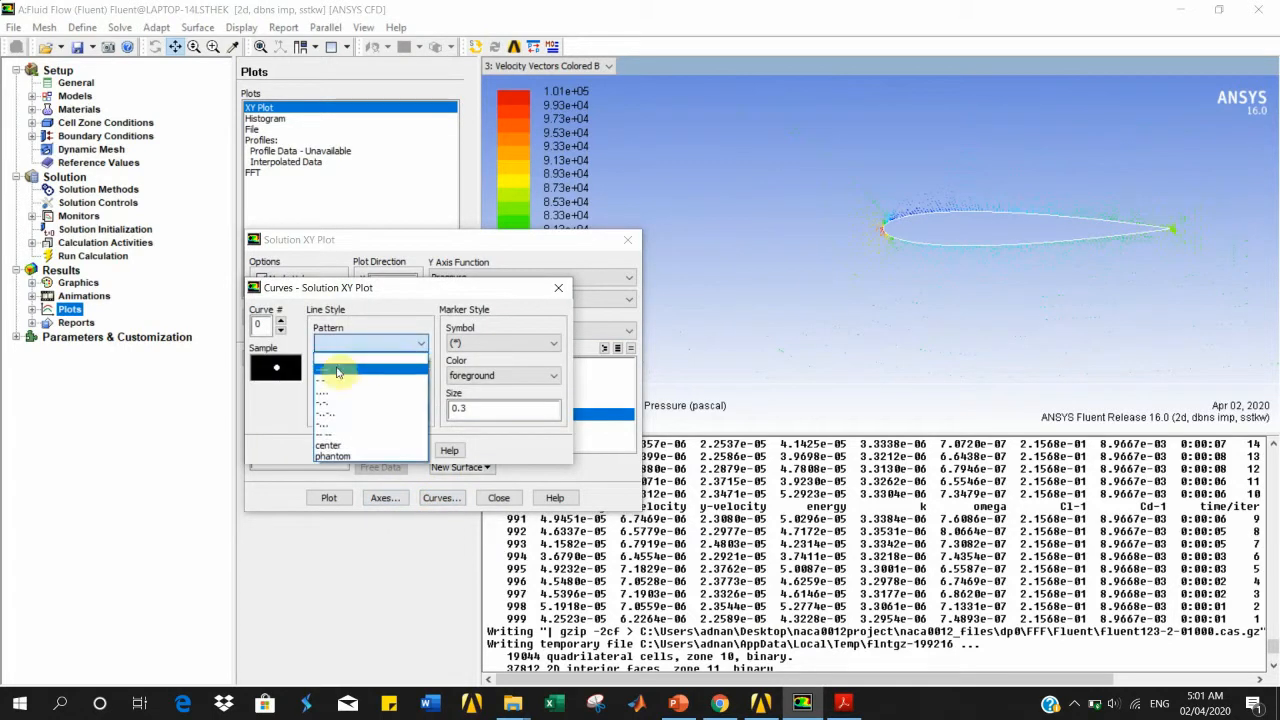
pyautogui.click(389, 357)
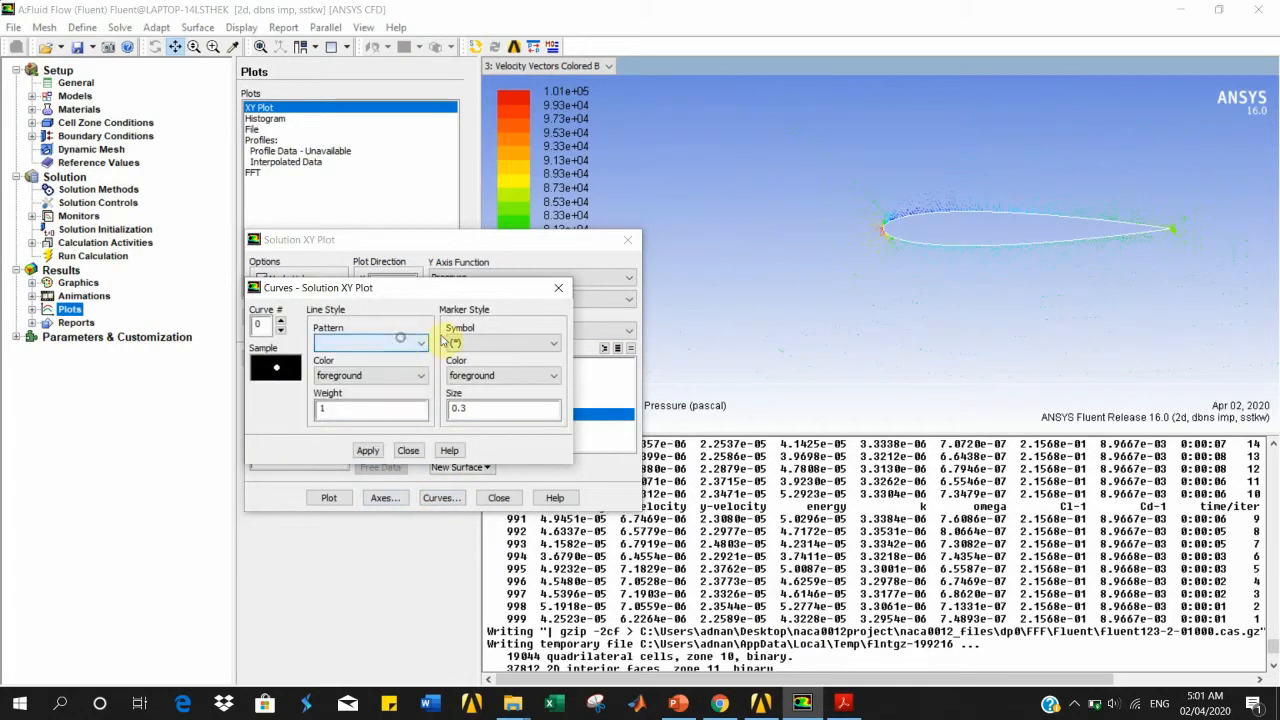
pyautogui.click(453, 341)
pyautogui.click(455, 434)
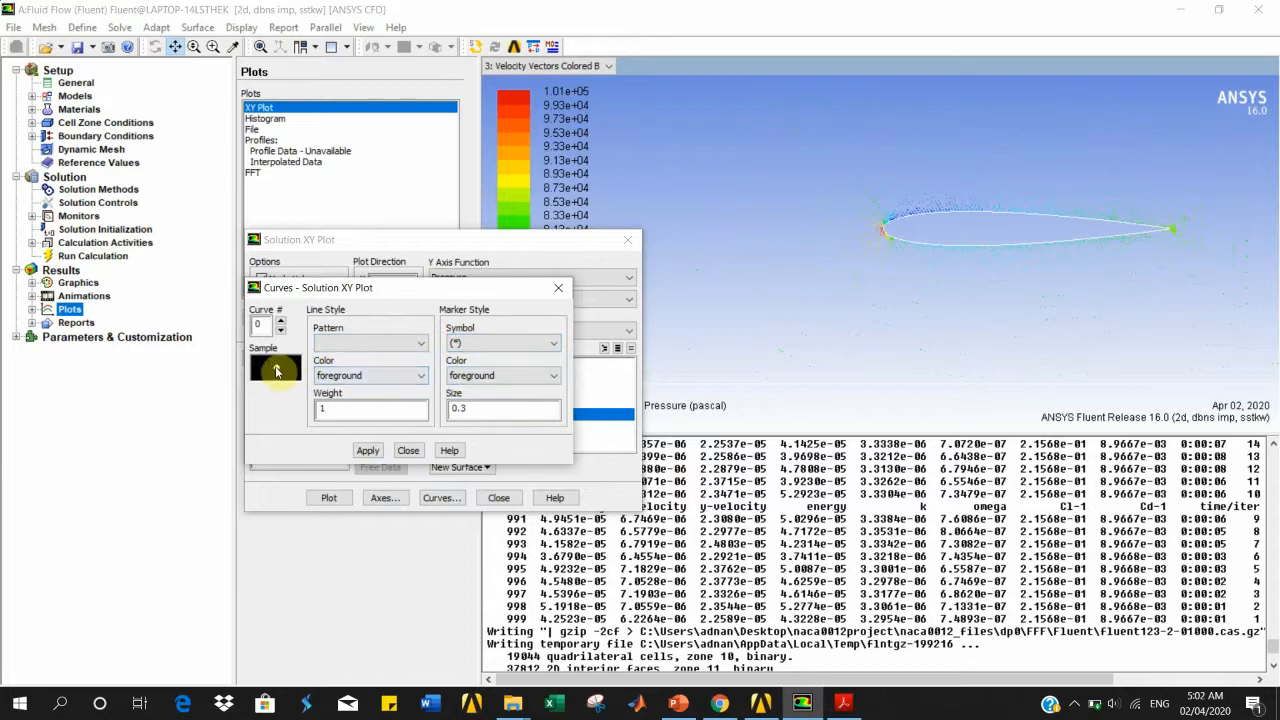
pyautogui.click(355, 378)
pyautogui.click(357, 390)
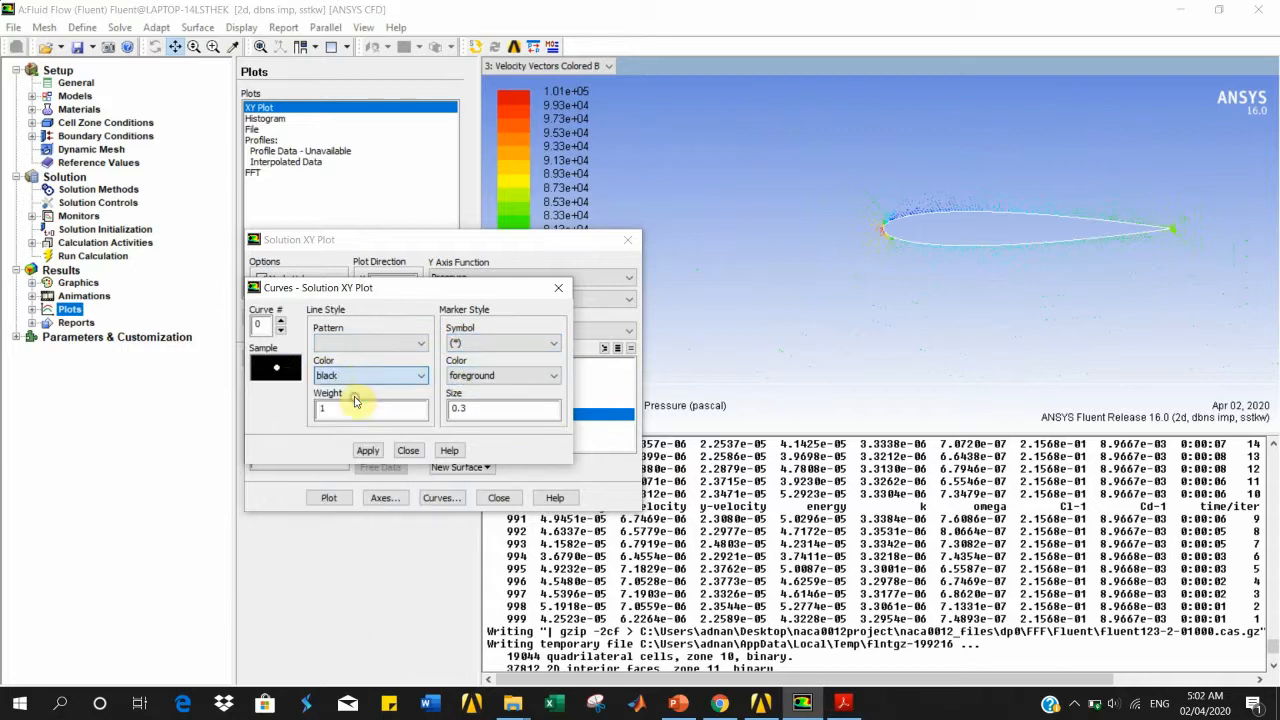
pyautogui.click(357, 376)
pyautogui.click(357, 391)
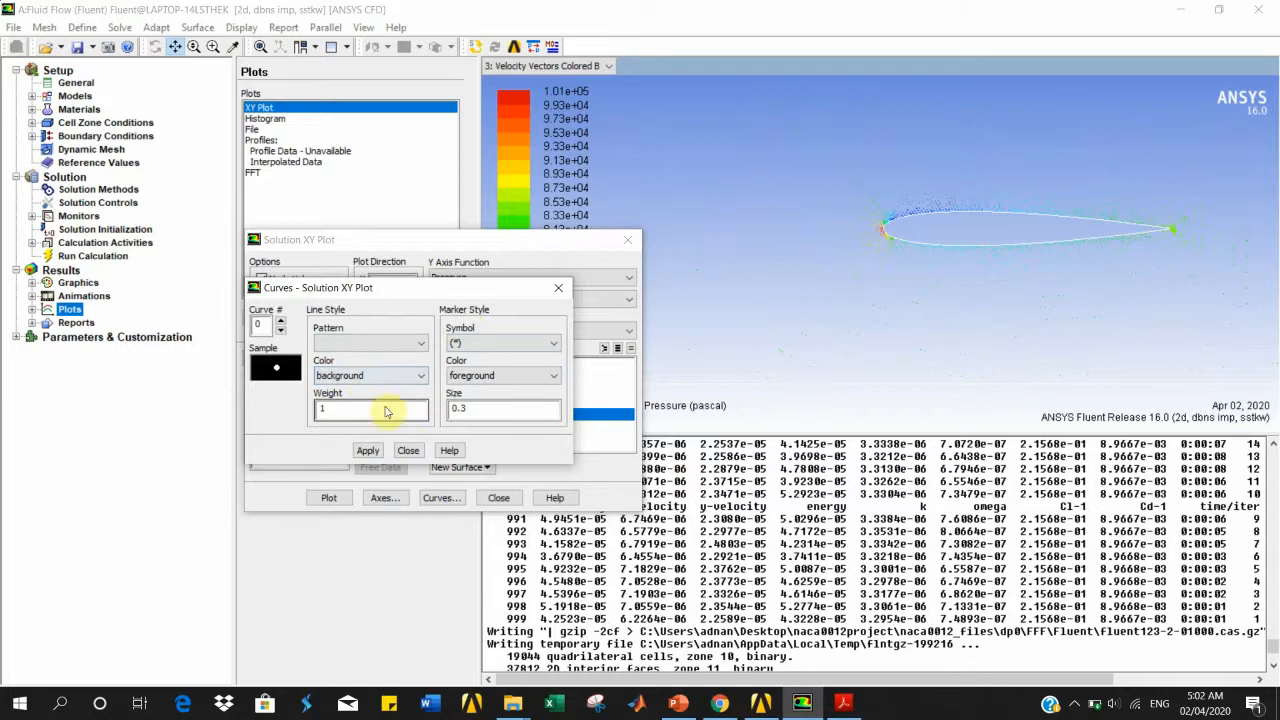
pyautogui.click(408, 450)
pyautogui.click(498, 497)
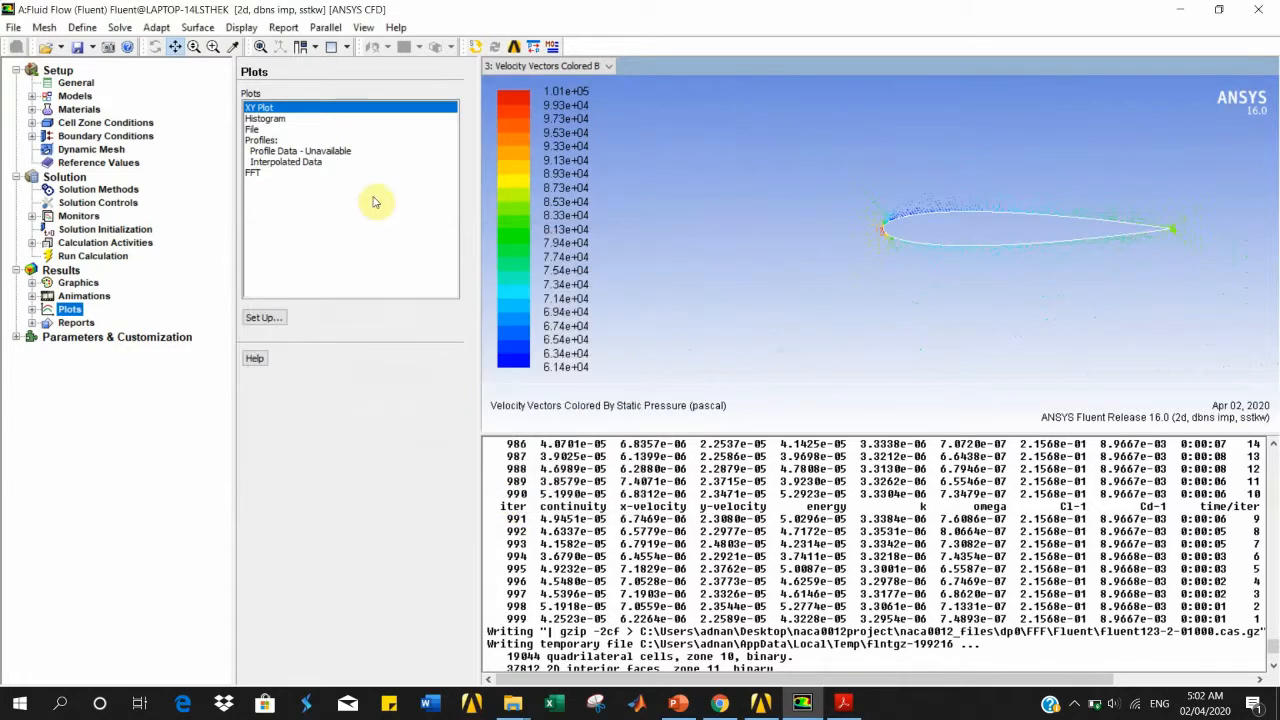
# Step: Plot the turbulence quantity Wall Yplus against position along the upperairfoil surface as an XY plot and inspect the curve
pyautogui.doubleClick(257, 110)
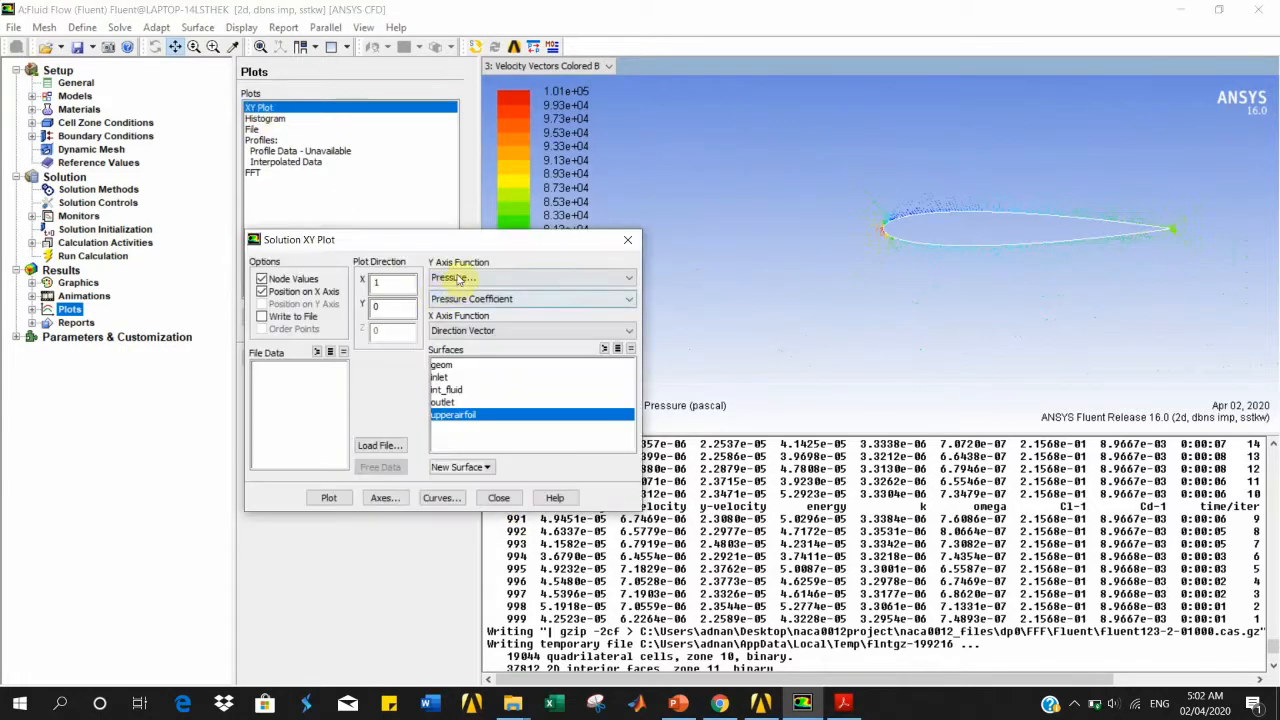
pyautogui.click(456, 279)
pyautogui.click(463, 293)
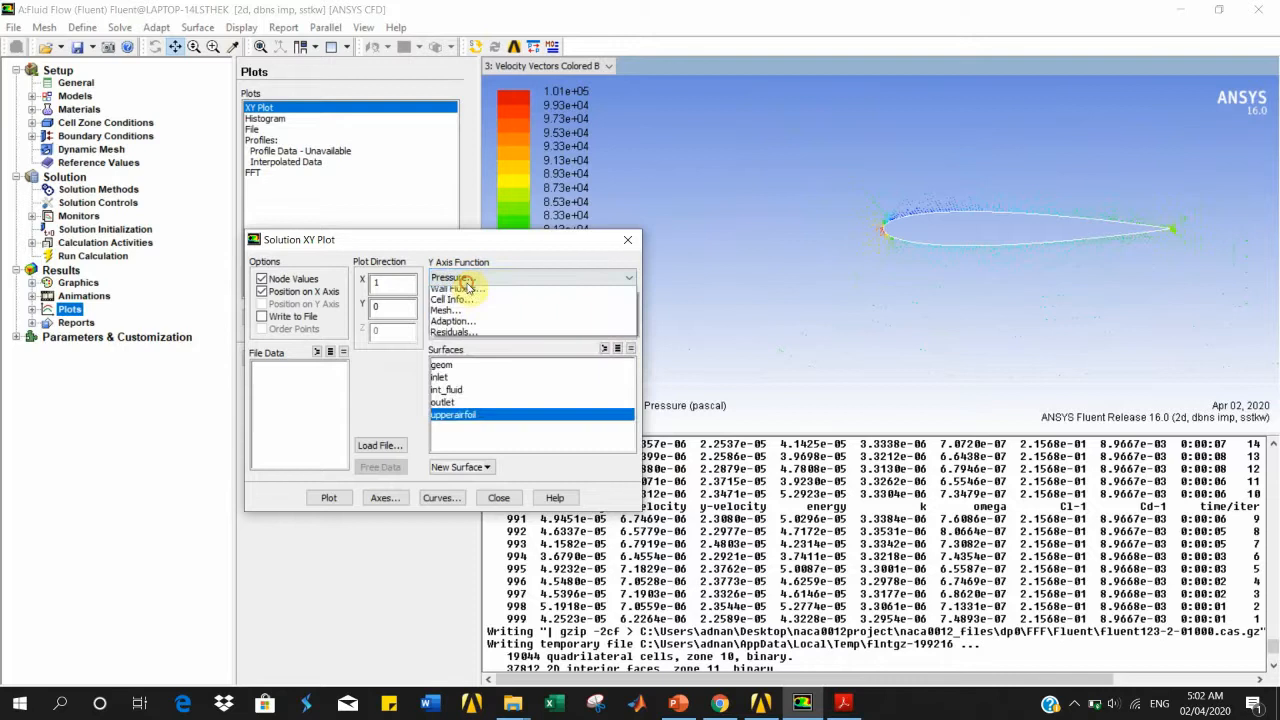
pyautogui.click(466, 282)
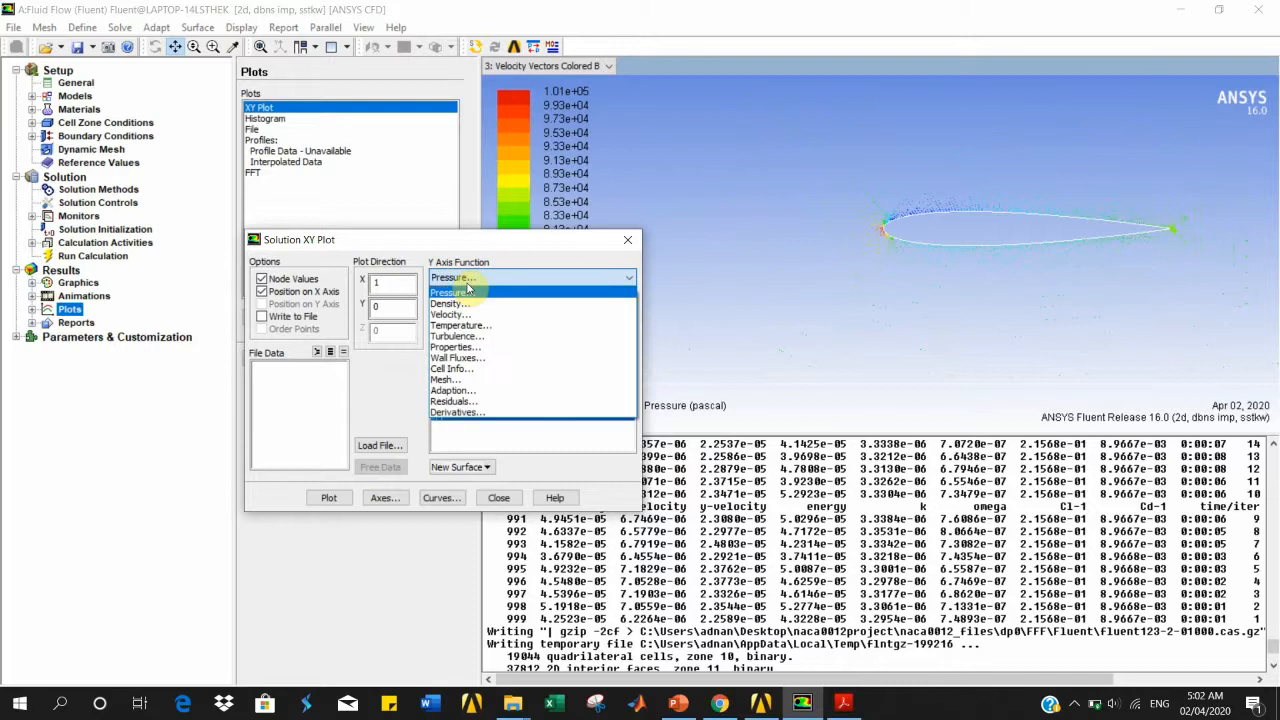
pyautogui.click(476, 336)
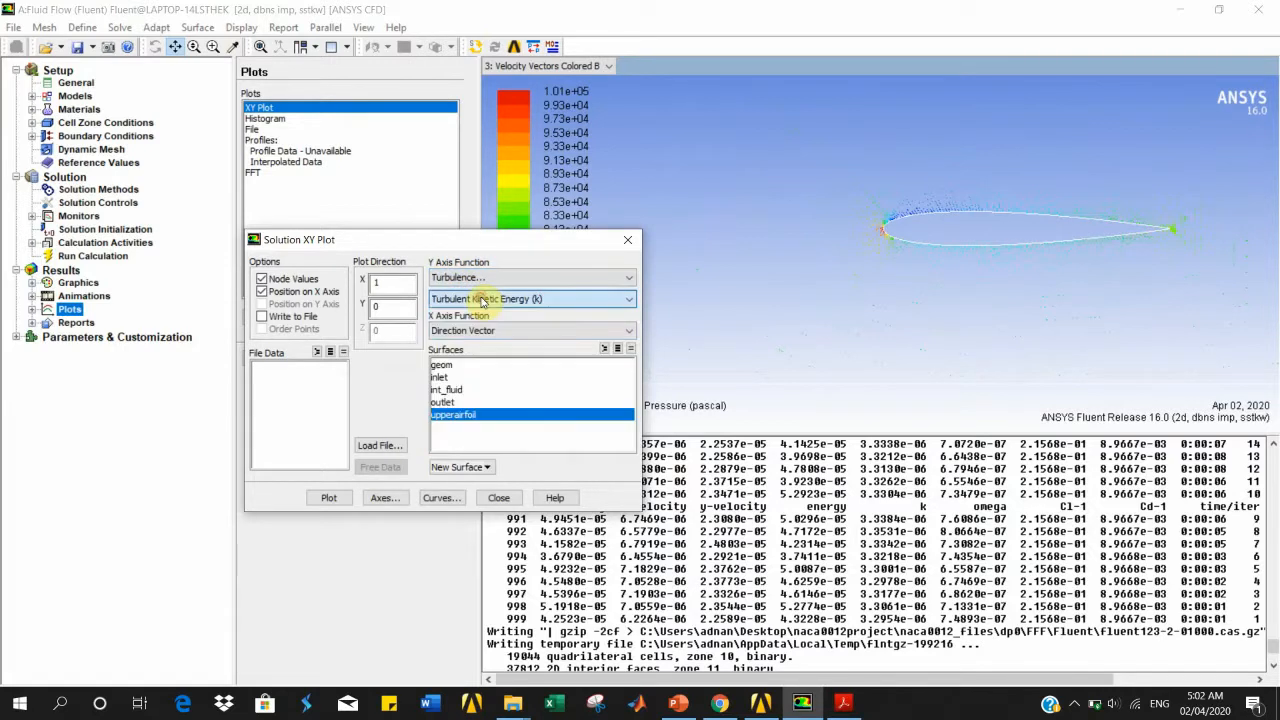
pyautogui.click(483, 300)
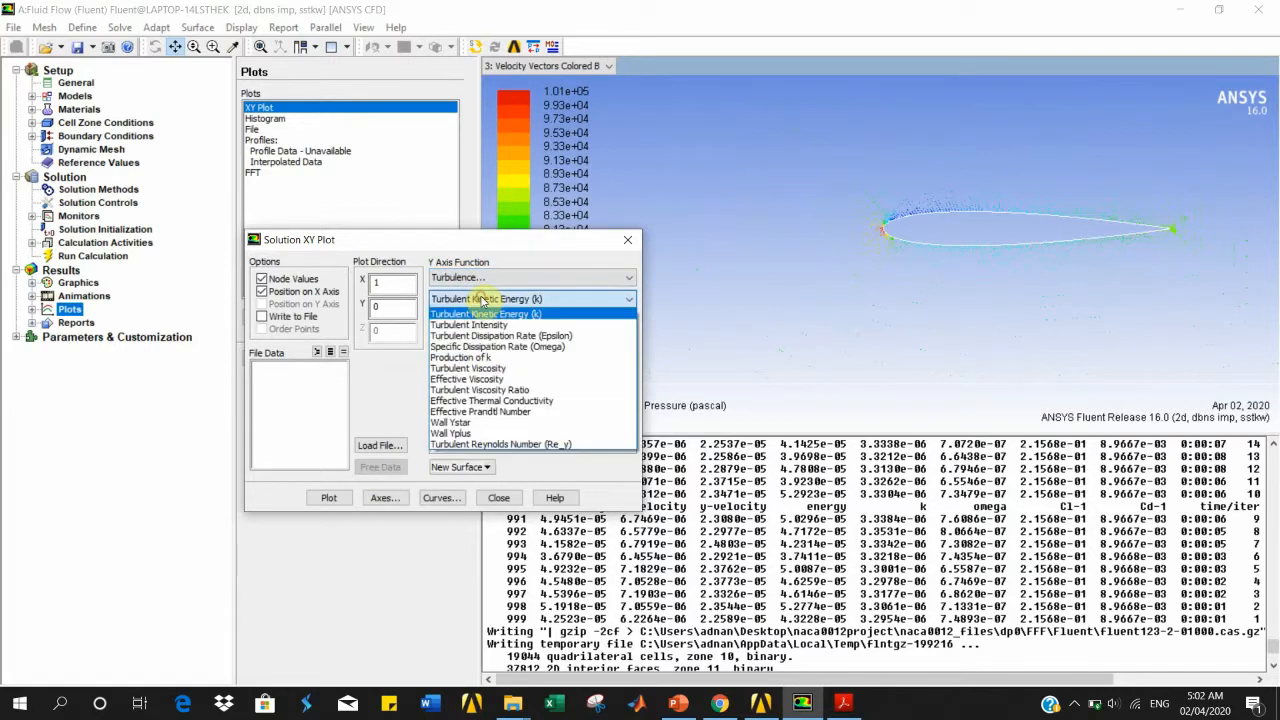
pyautogui.click(470, 433)
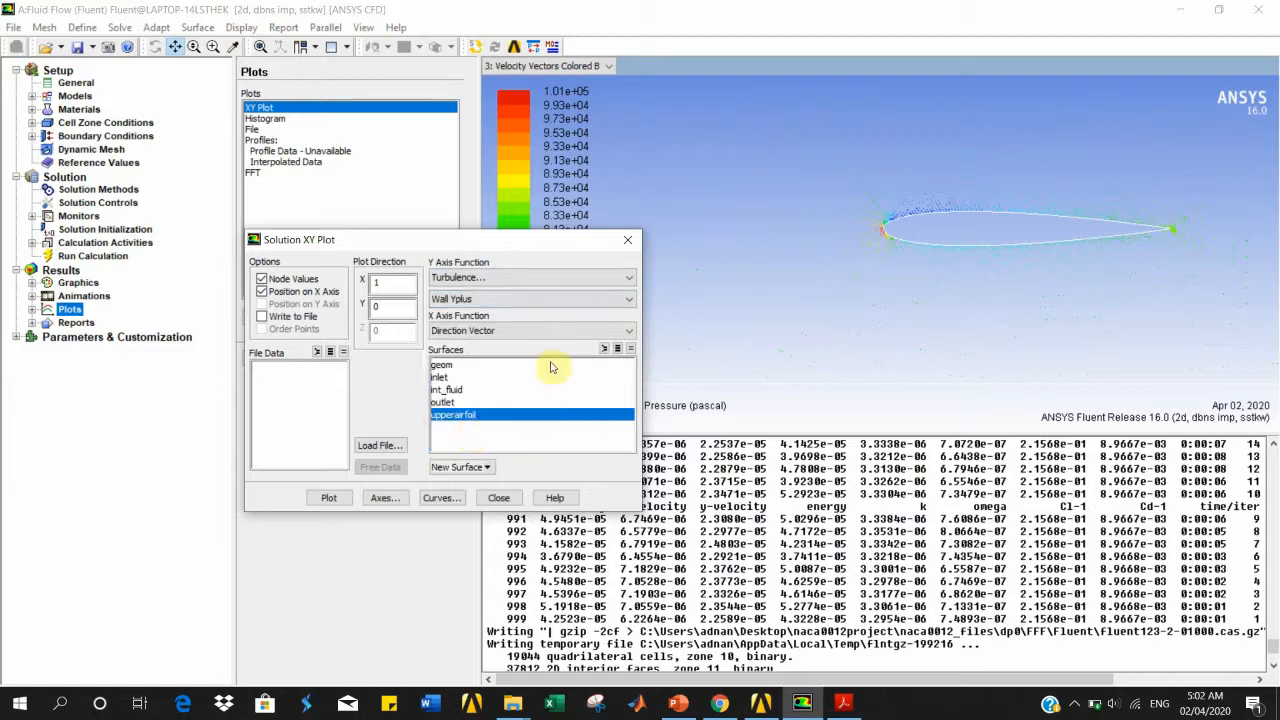
pyautogui.click(325, 500)
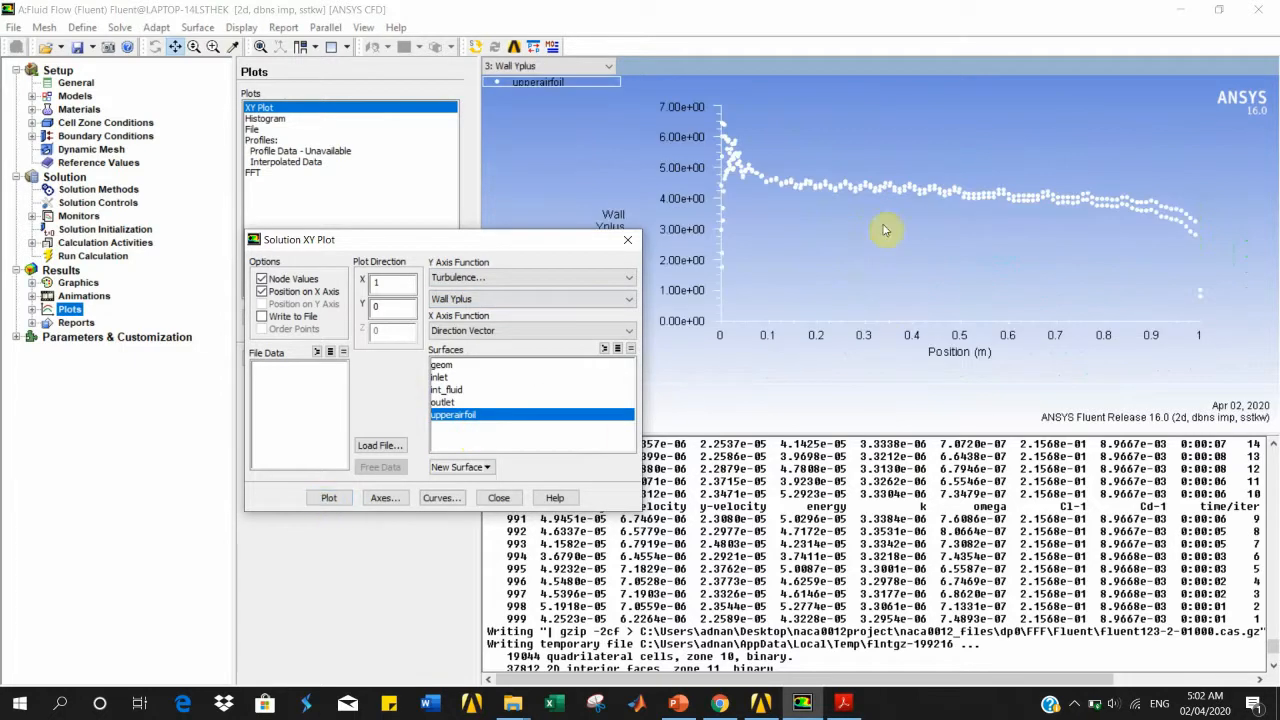
pyautogui.click(698, 261)
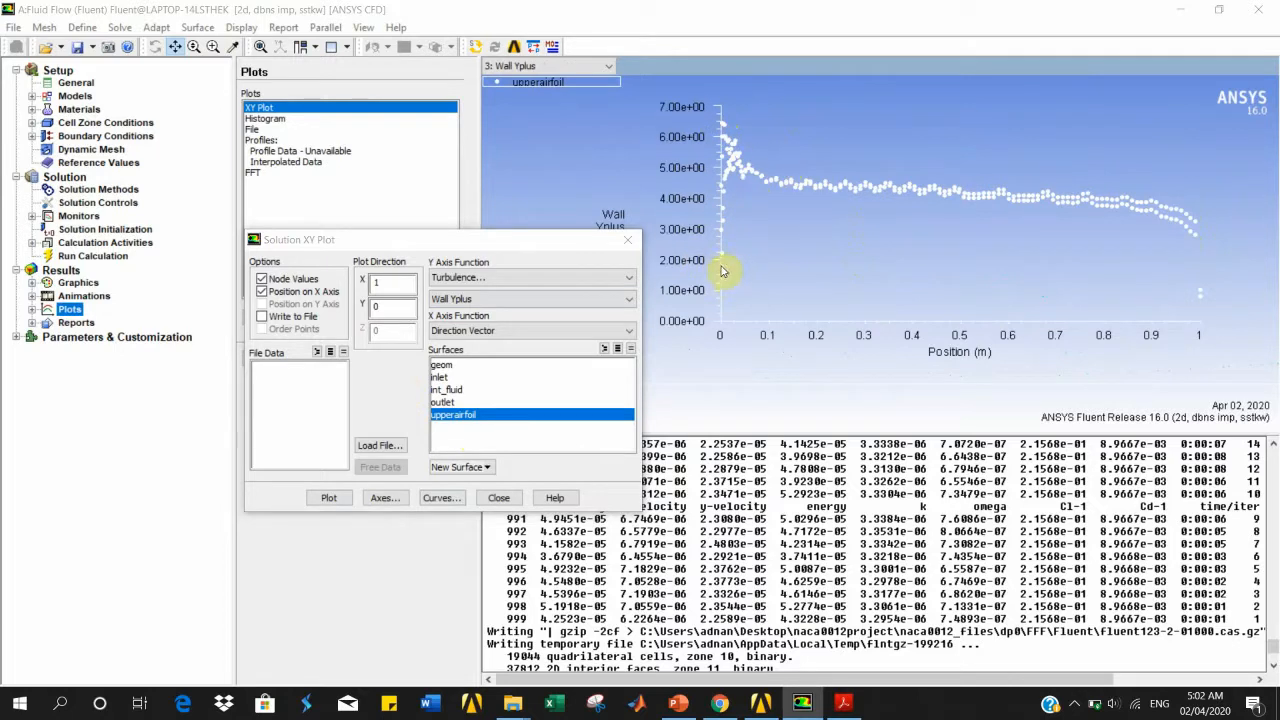
# Step: Plot the Pressure Coefficient against position along the upperairfoil surface, inspect the curve, and close the XY plot settings
pyautogui.click(514, 268)
pyautogui.click(514, 277)
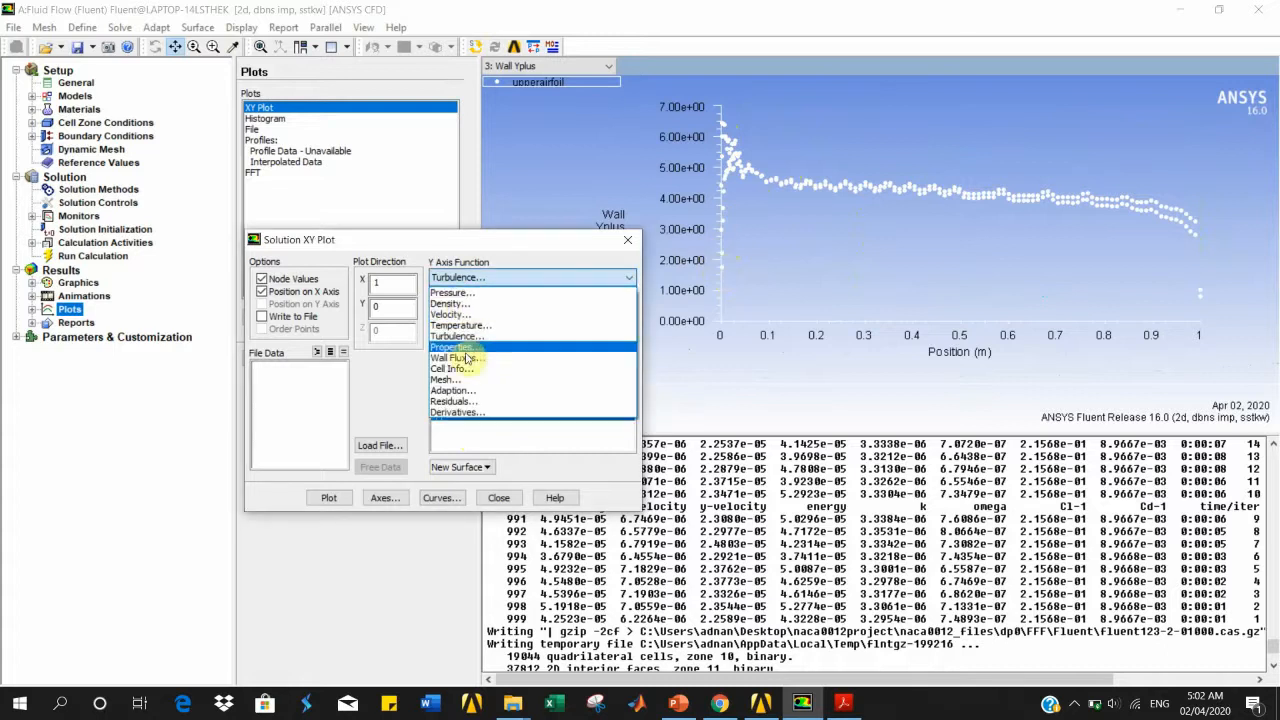
pyautogui.click(452, 292)
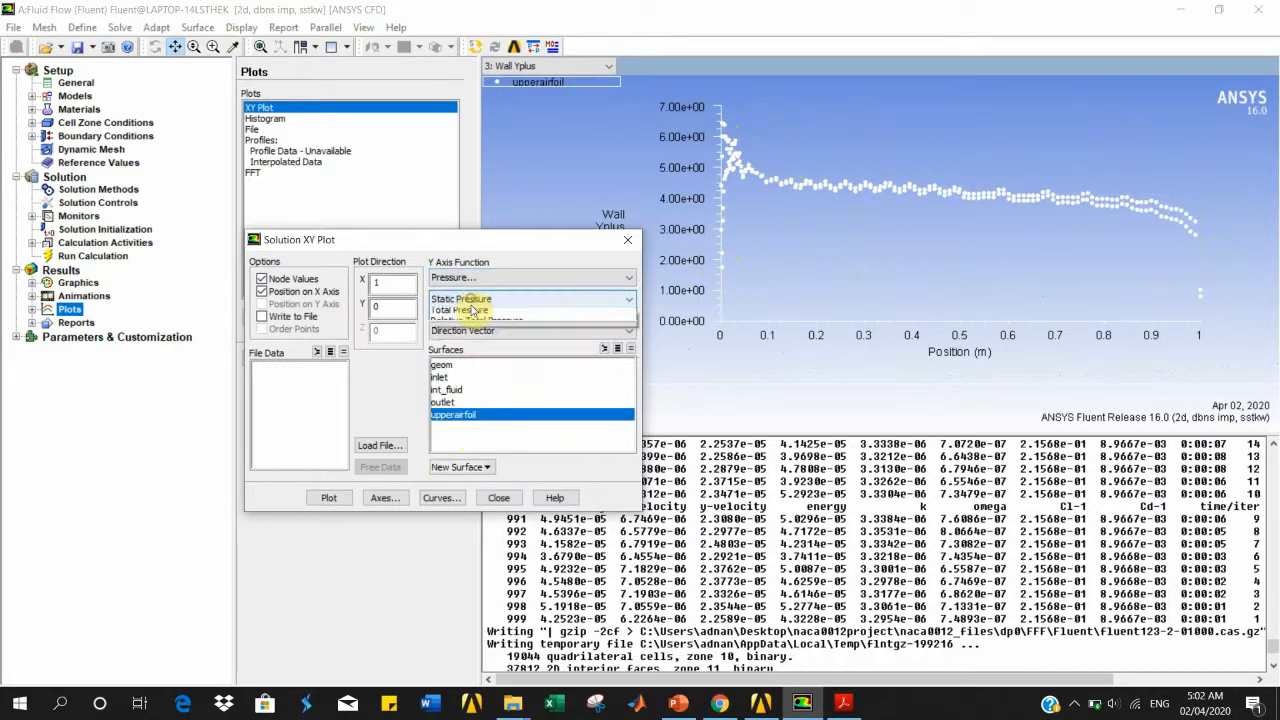
pyautogui.click(471, 299)
pyautogui.click(472, 325)
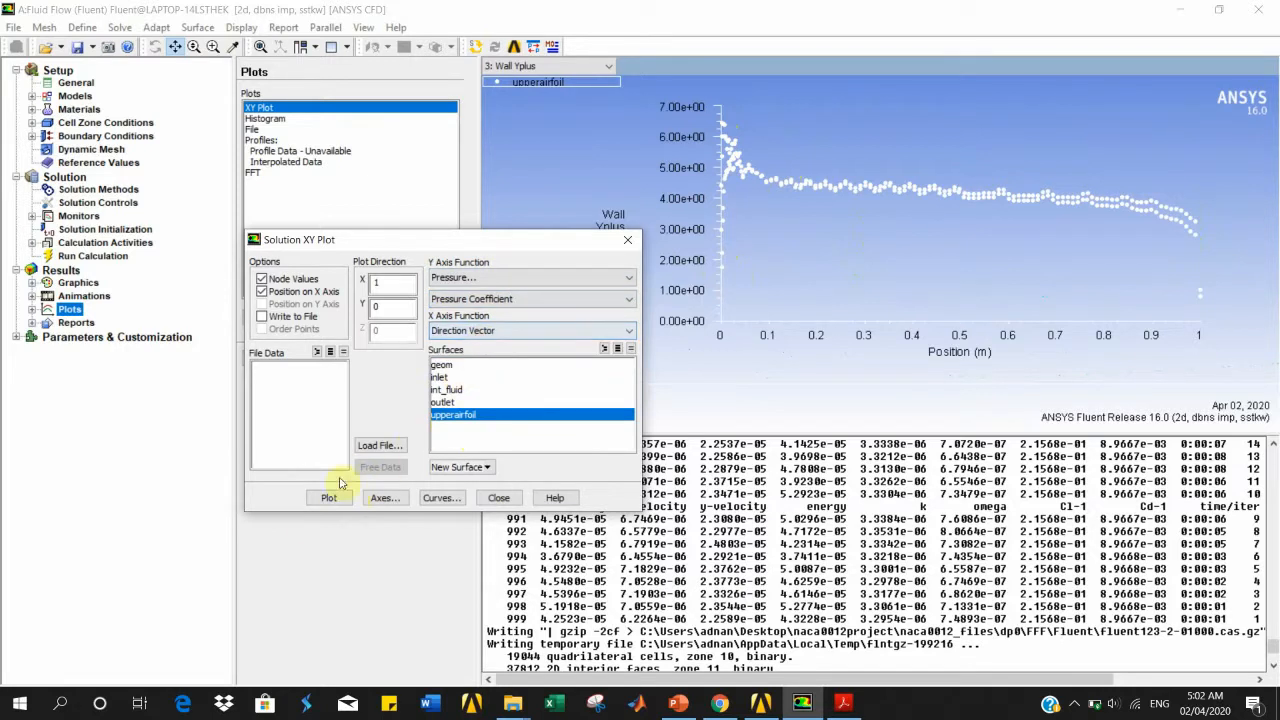
pyautogui.click(316, 498)
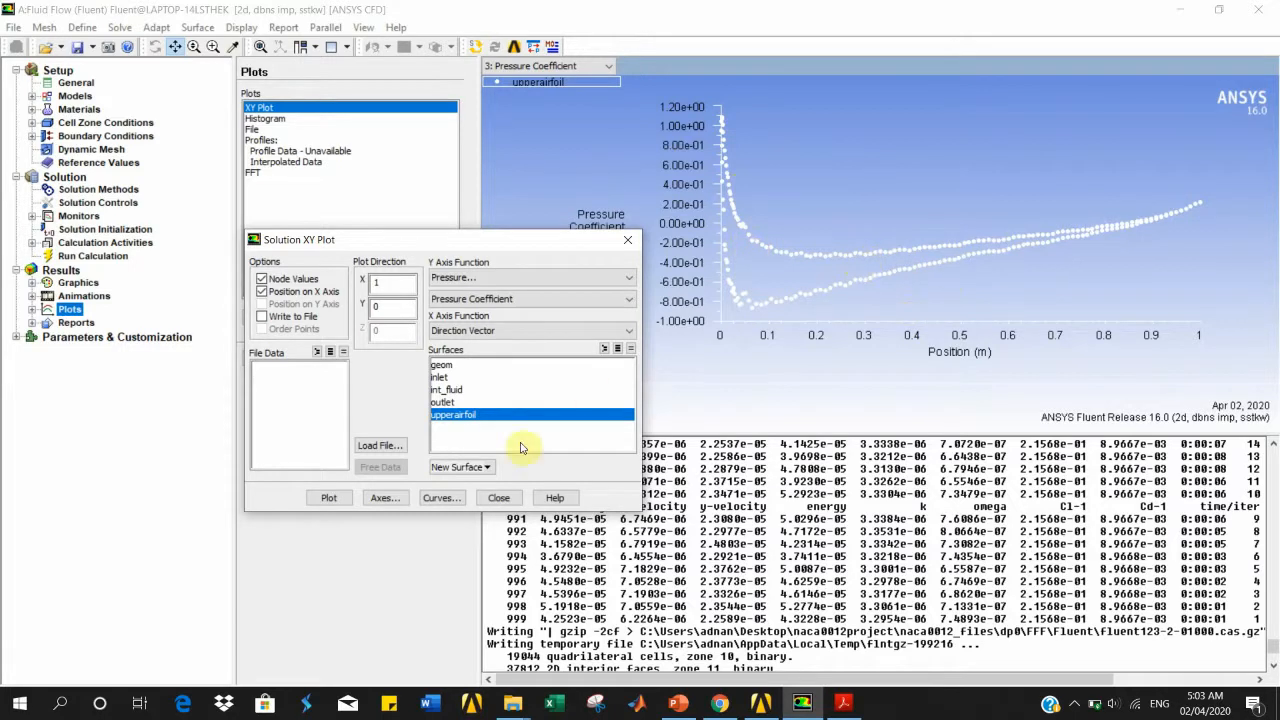
pyautogui.click(497, 500)
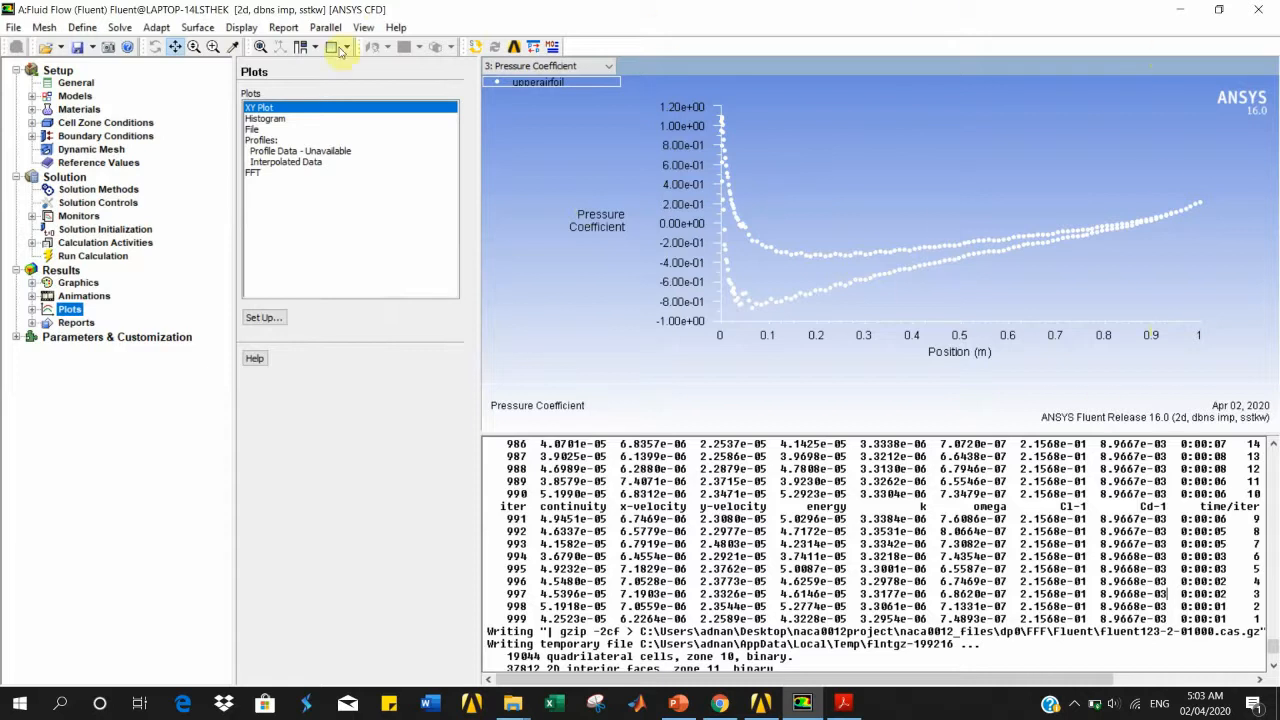
# Step: Review the General, Models, Boundary Conditions, Solution Methods, Solution Controls and Monitors settings, keeping the Implicit formulation
pyautogui.click(75, 96)
pyautogui.click(76, 83)
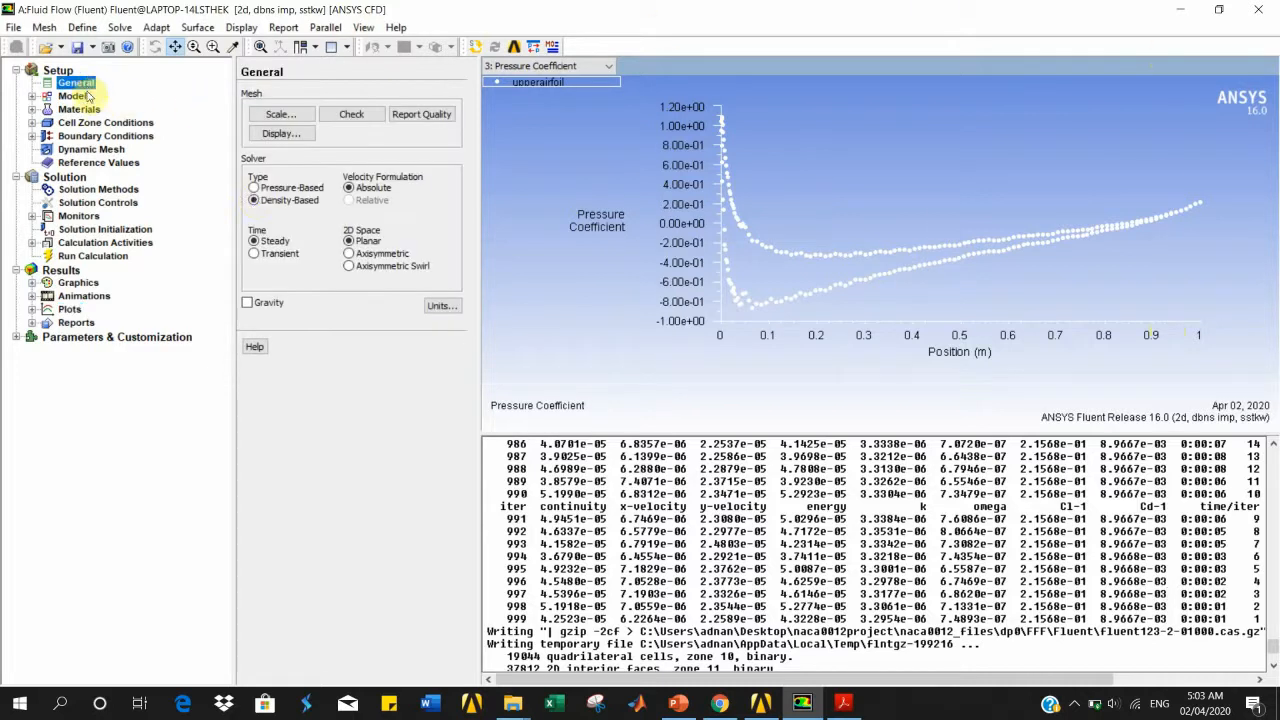
pyautogui.click(75, 96)
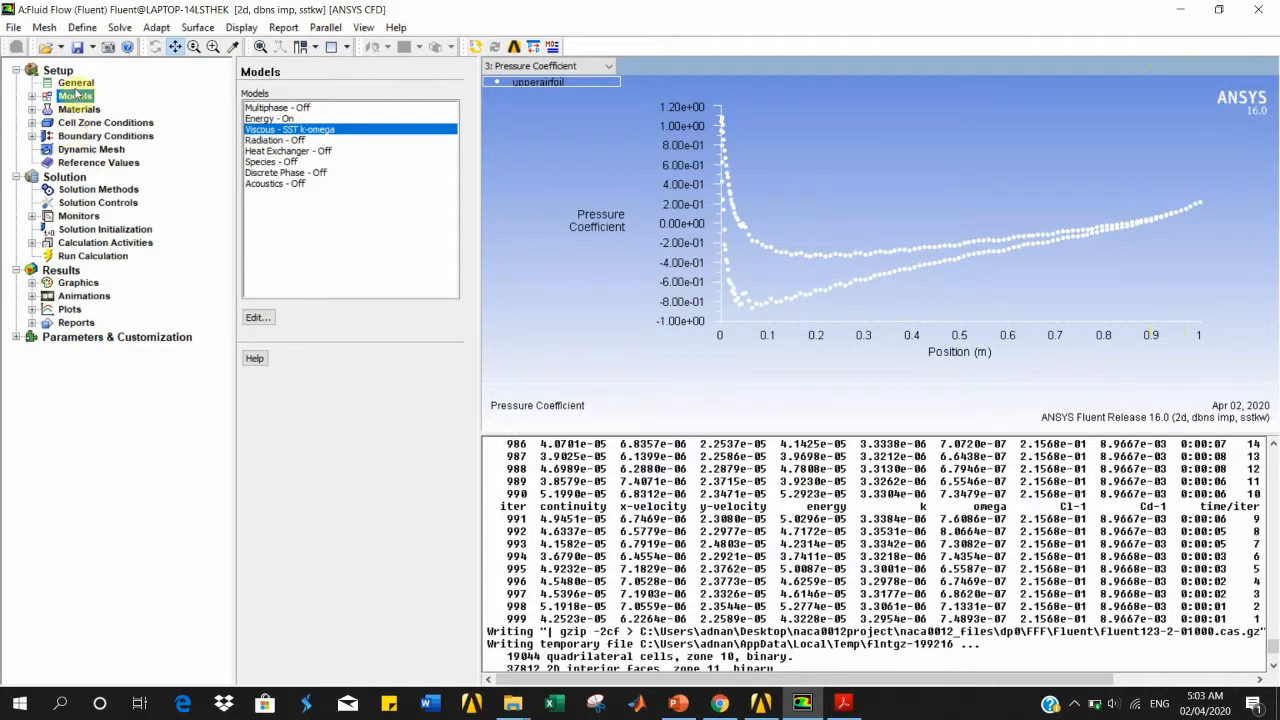
pyautogui.click(80, 136)
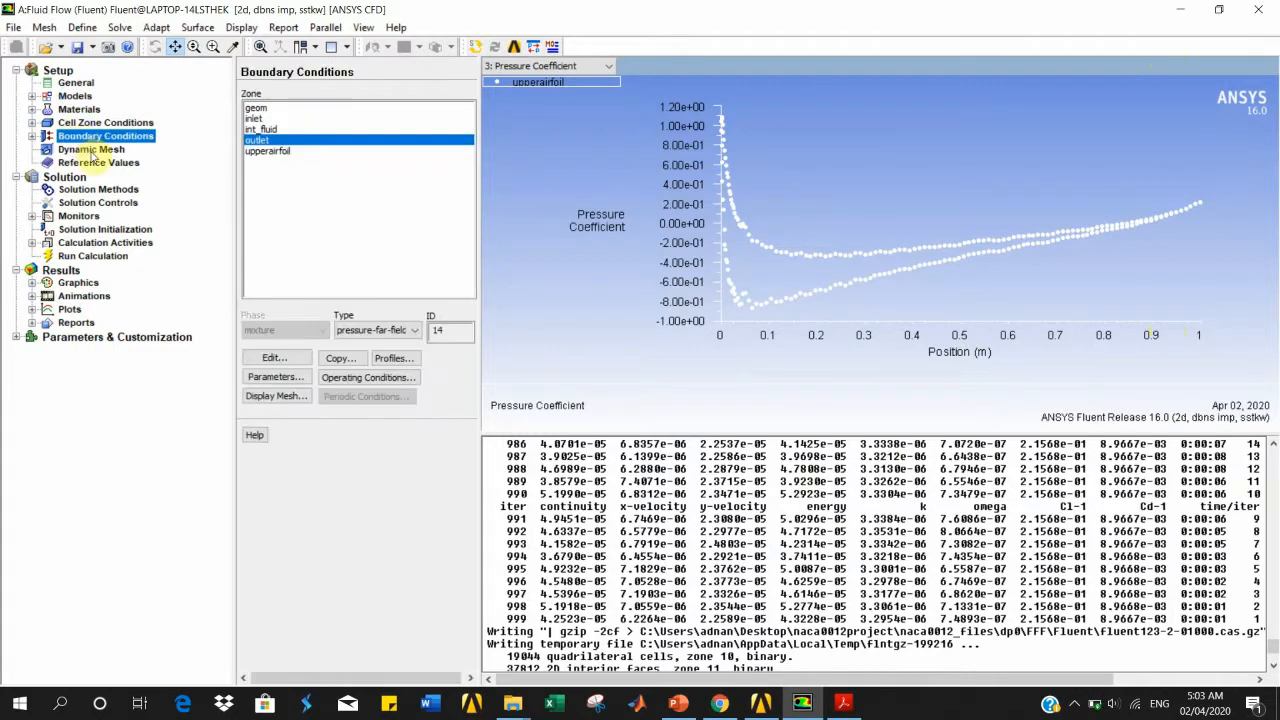
pyautogui.click(90, 150)
pyautogui.click(95, 202)
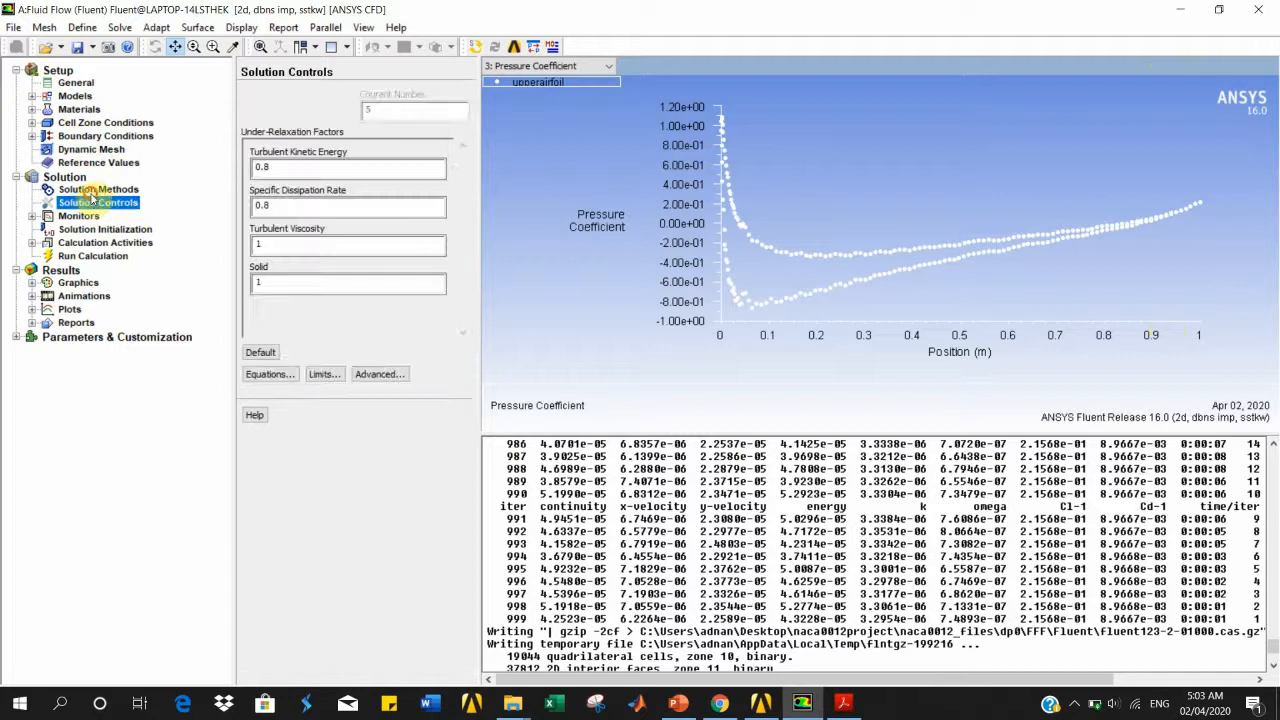
pyautogui.click(98, 189)
pyautogui.click(290, 109)
pyautogui.click(288, 122)
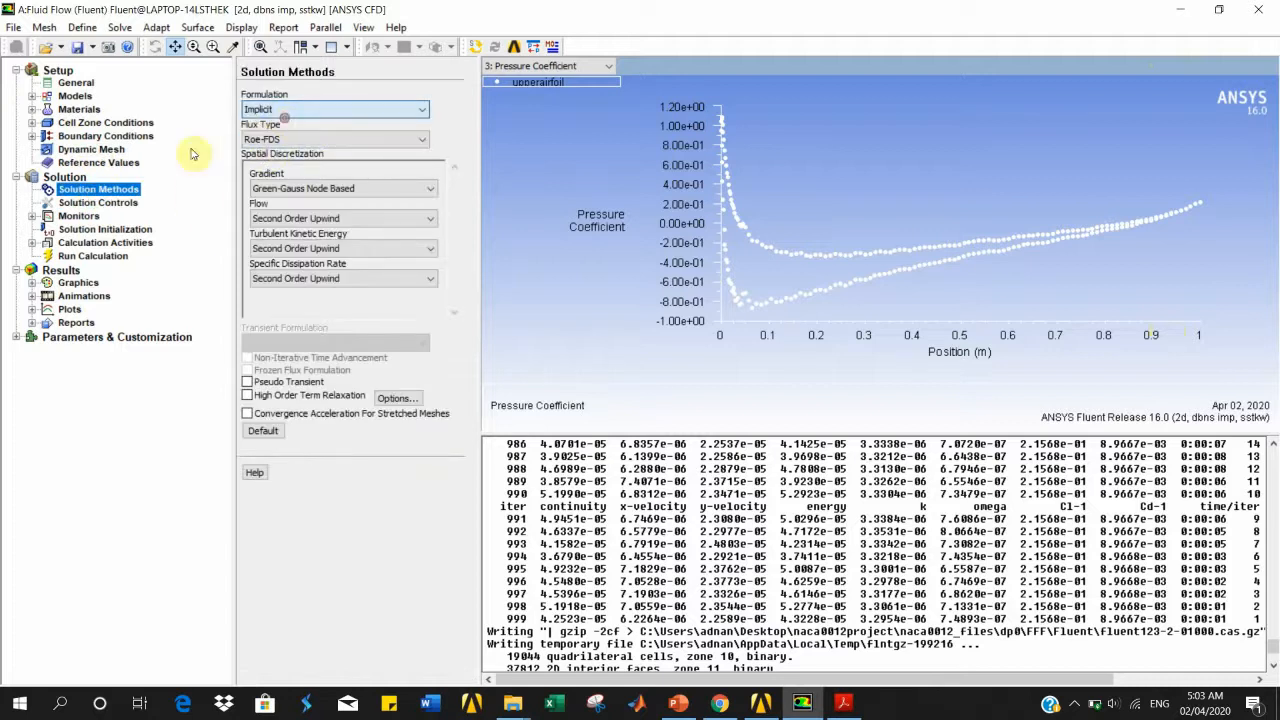
pyautogui.click(107, 203)
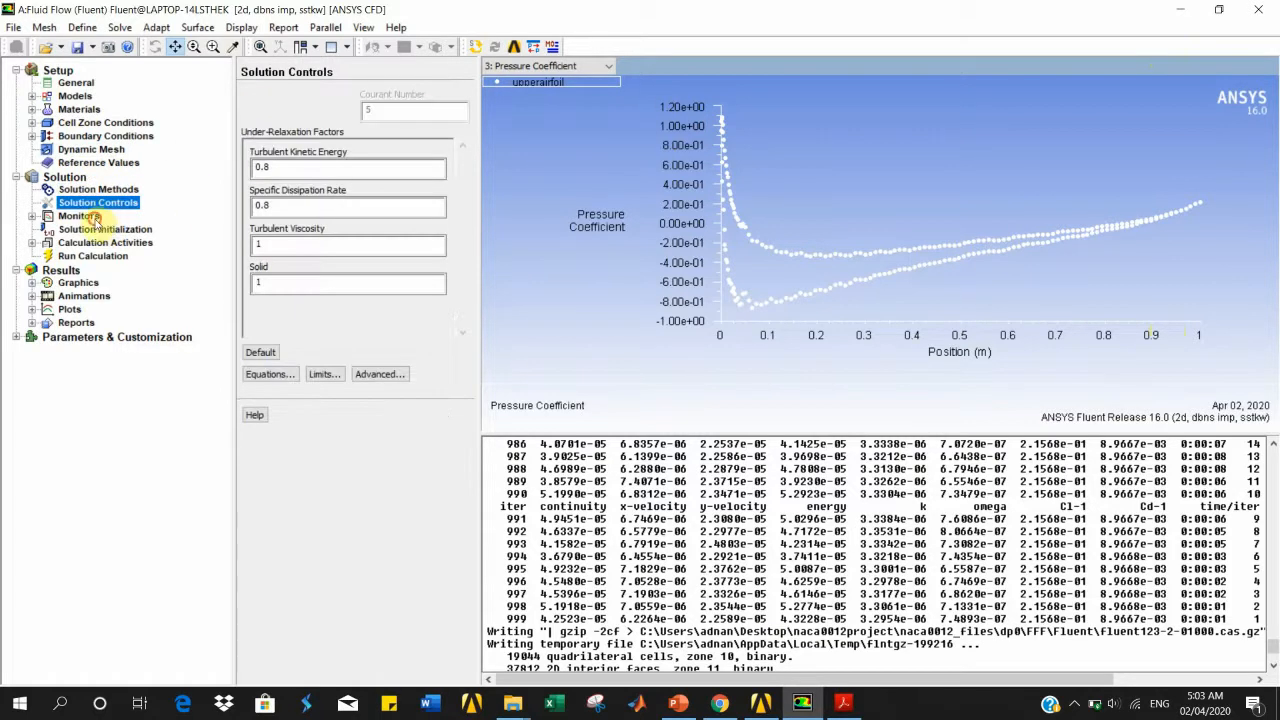
pyautogui.click(92, 216)
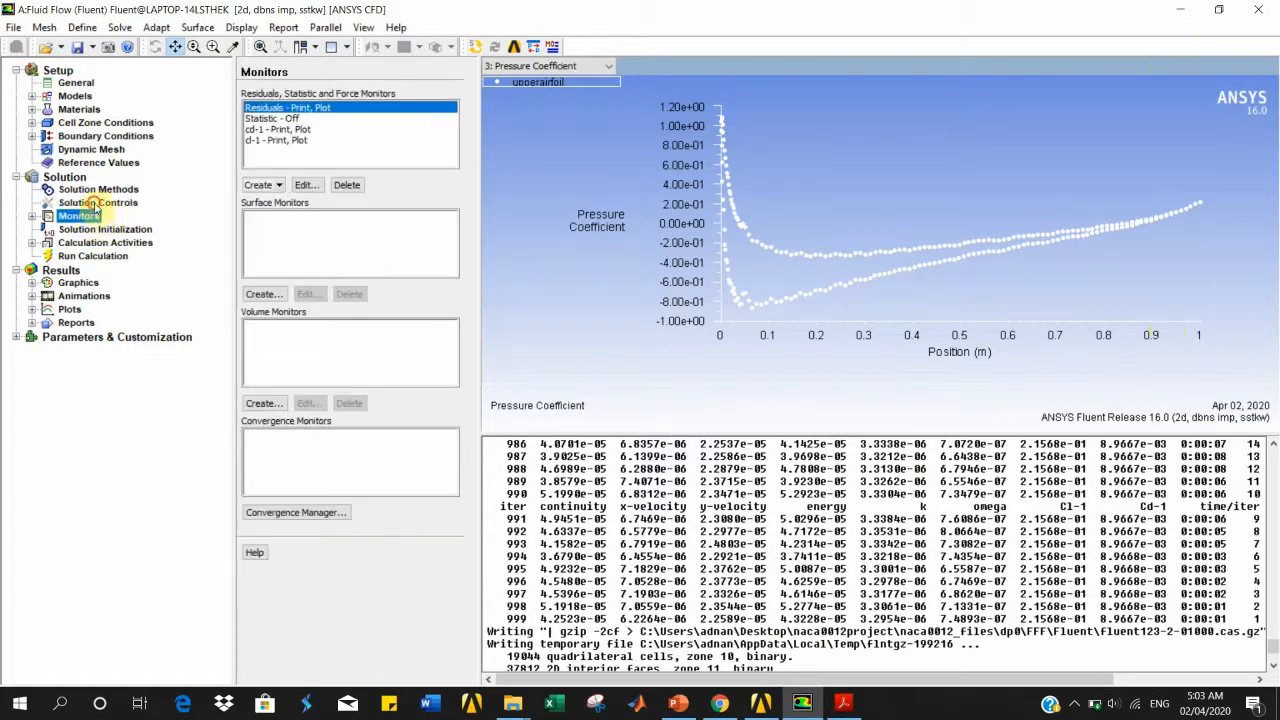
pyautogui.click(95, 202)
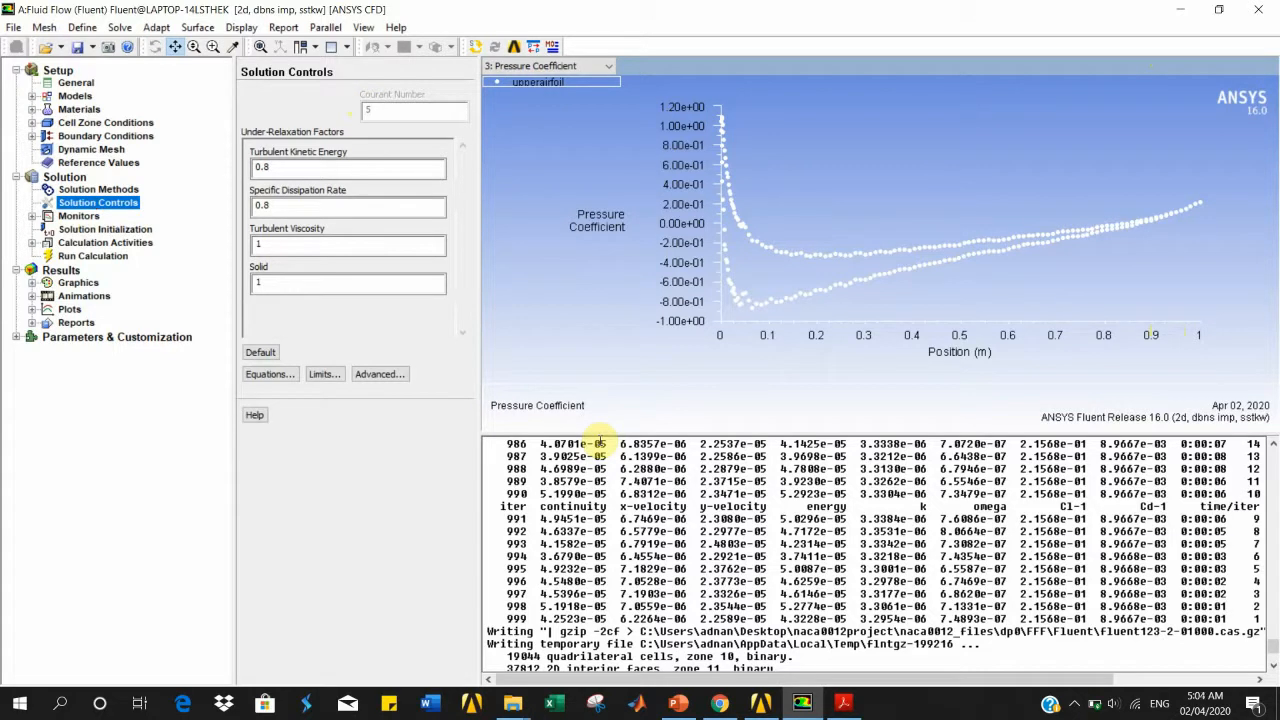
pyautogui.click(1076, 704)
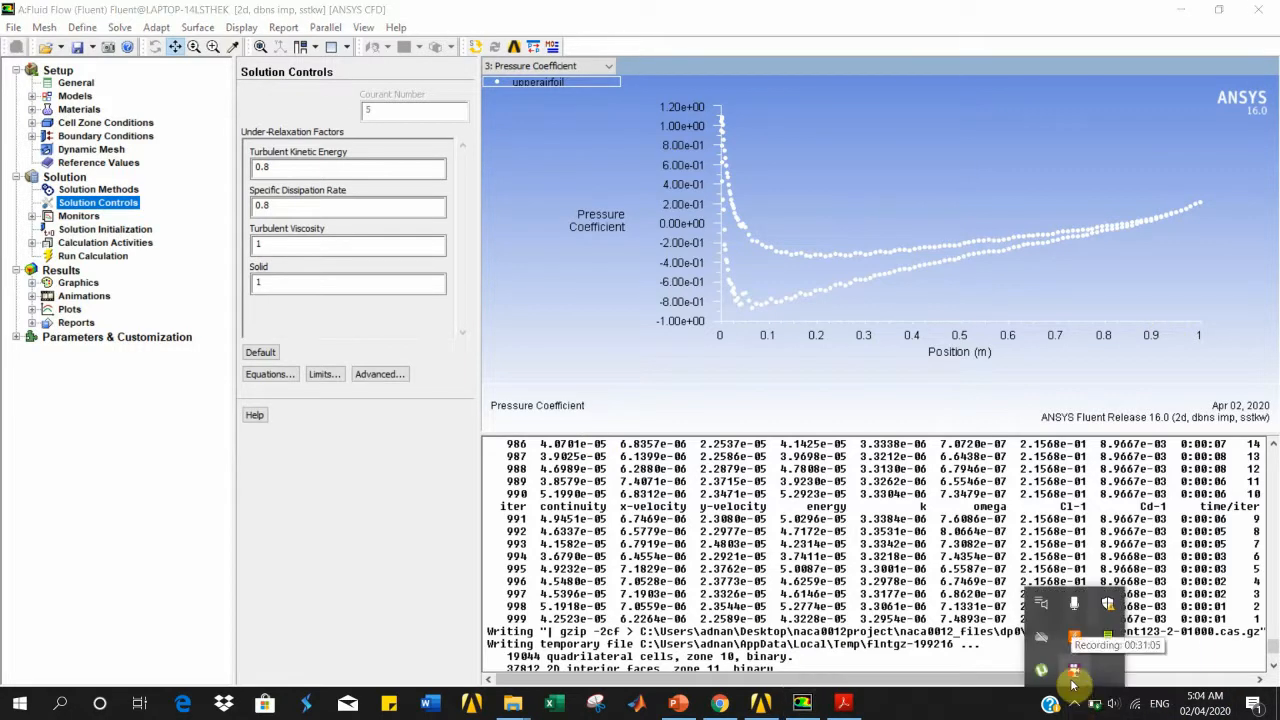
pyautogui.click(1072, 680)
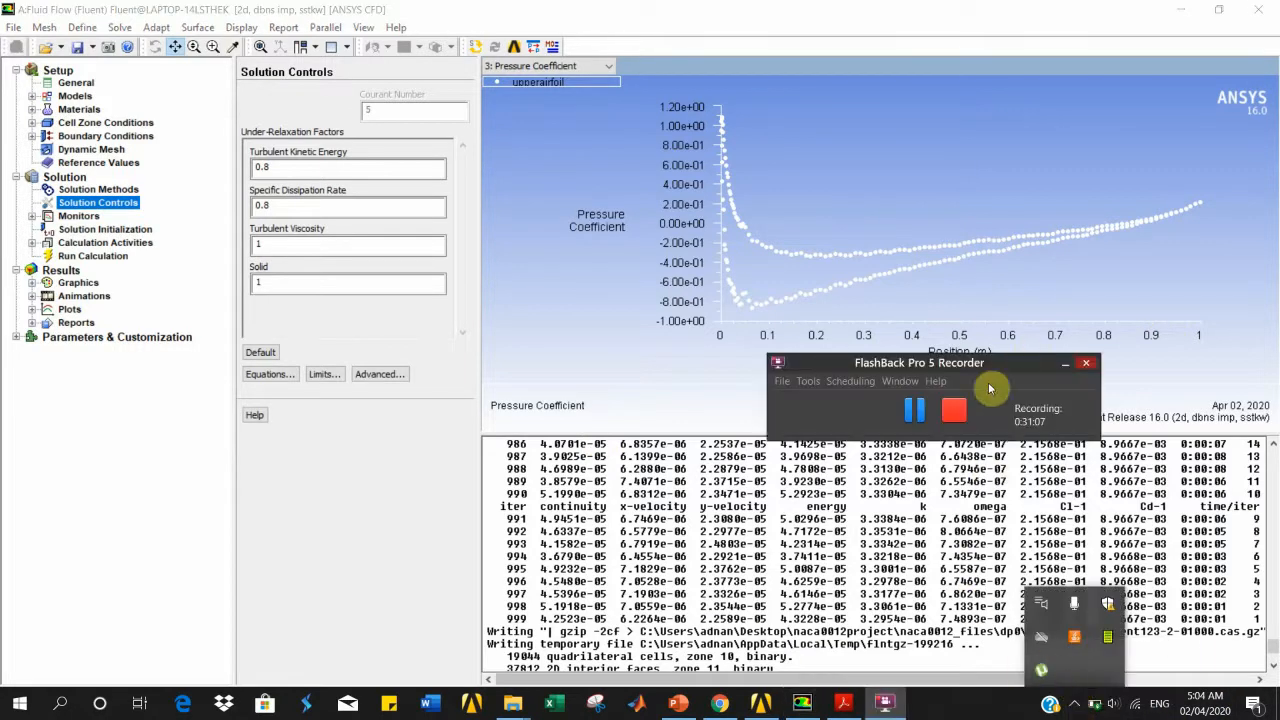